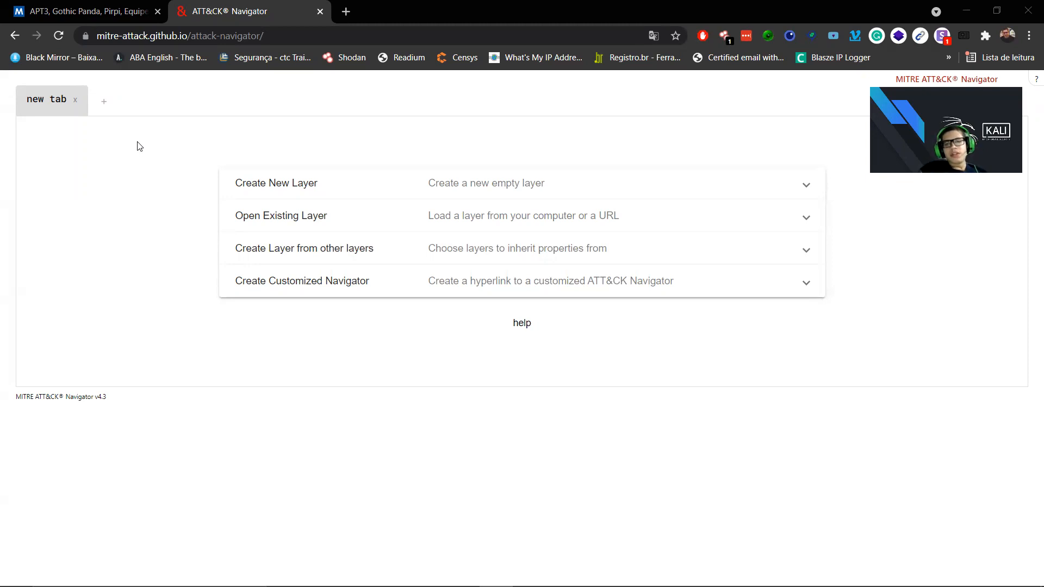
# Browse the MITRE ATT&CK groups list and open the GOLD SOUTHFIELD group page.
pyautogui.click(55, 6)
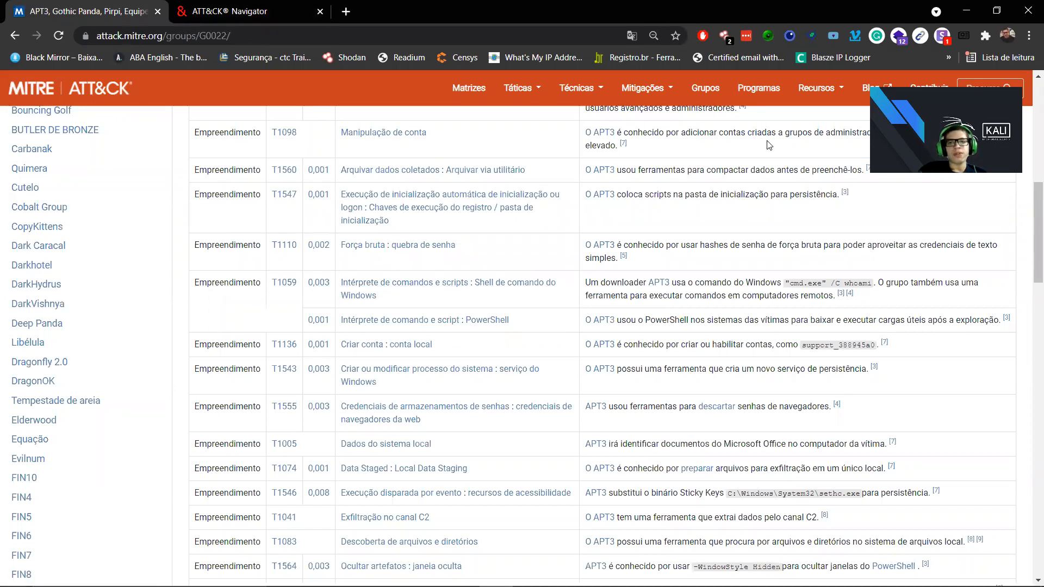
pyautogui.click(694, 95)
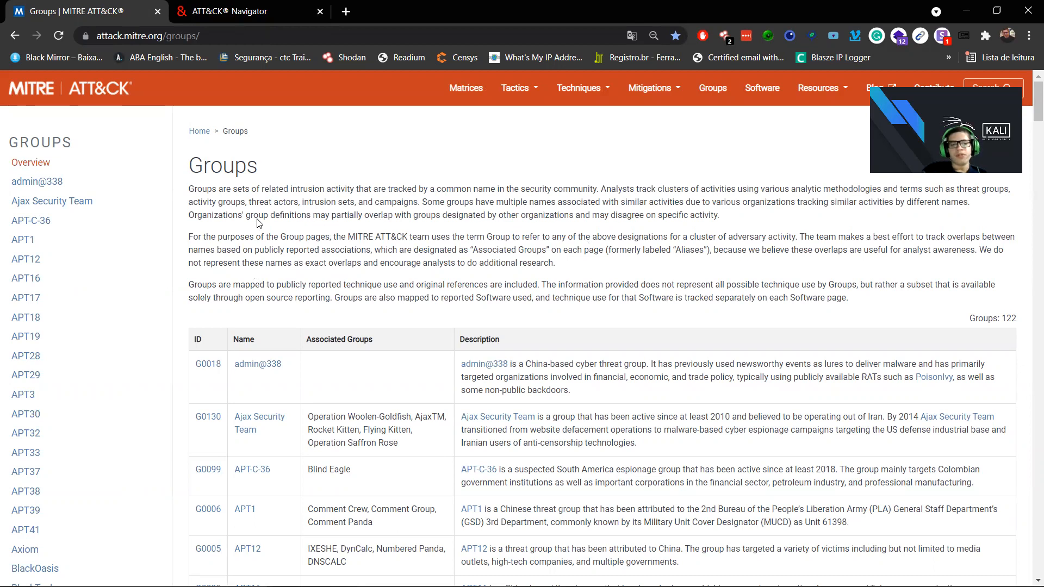
pyautogui.scroll(-20, 1030, 331)
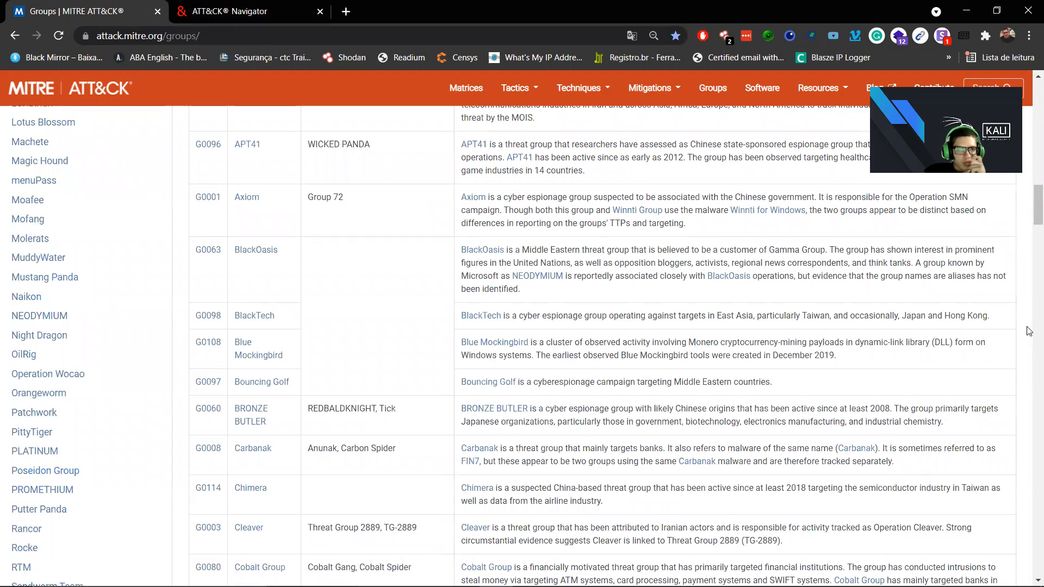
pyautogui.scroll(-8, 1029, 331)
pyautogui.moveTo(1030, 332); pyautogui.dragTo(1029, 195)
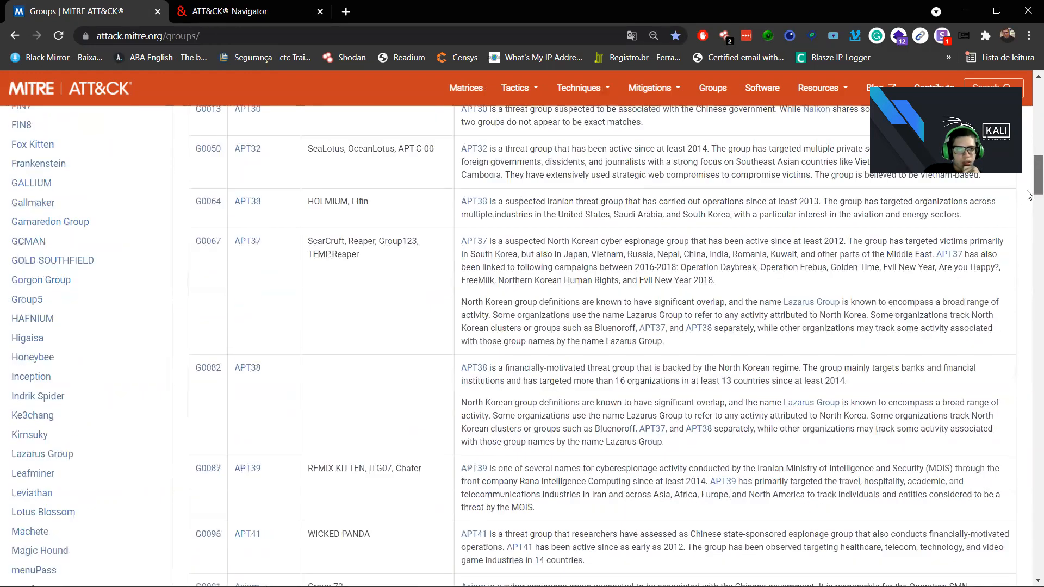
pyautogui.click(133, 254)
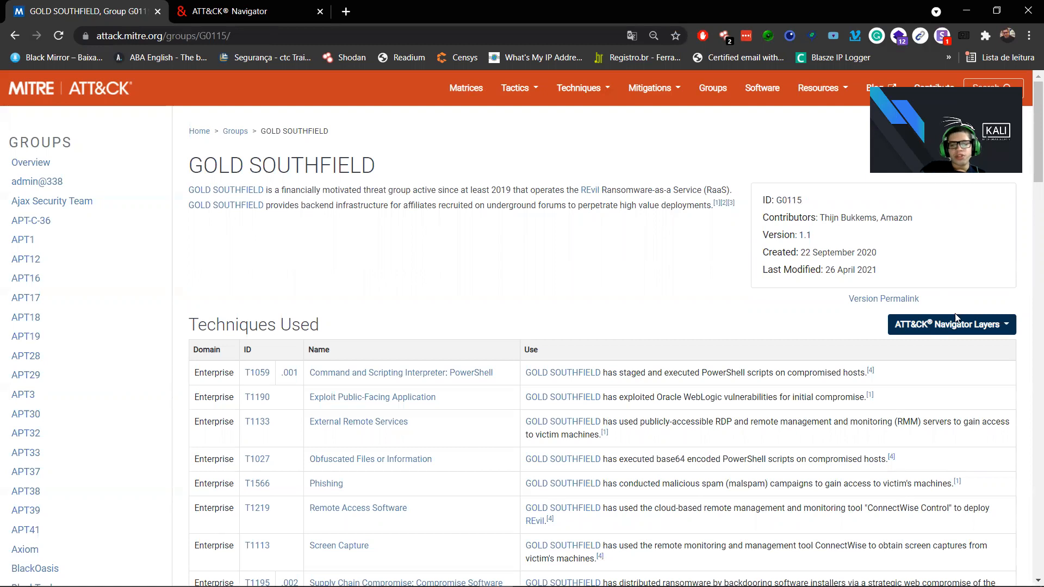
# View GOLD SOUTHFIELD's Enterprise layer in ATT&CK Navigator and dismiss the translation offer.
pyautogui.click(971, 324)
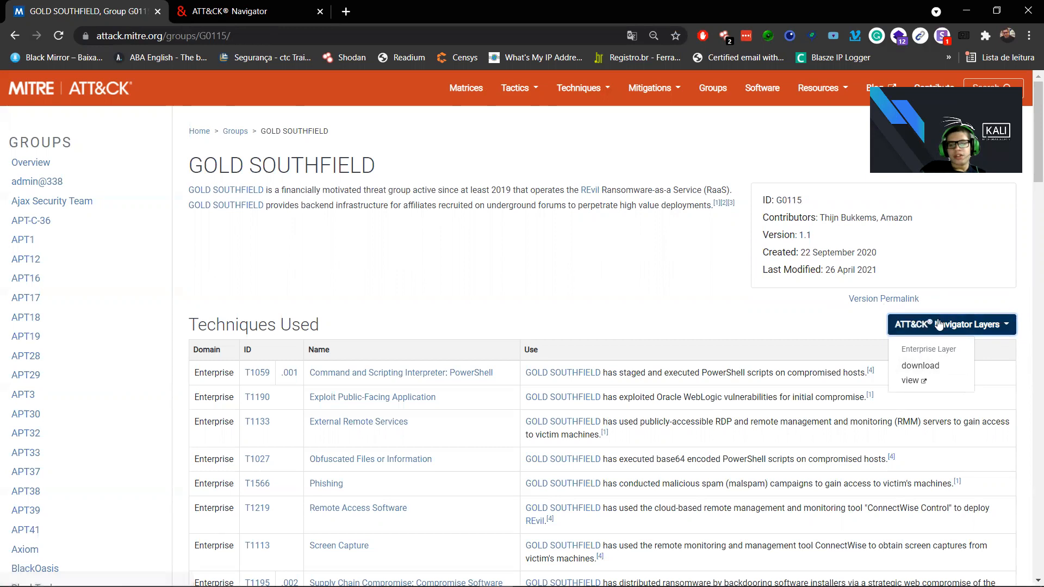
pyautogui.click(923, 380)
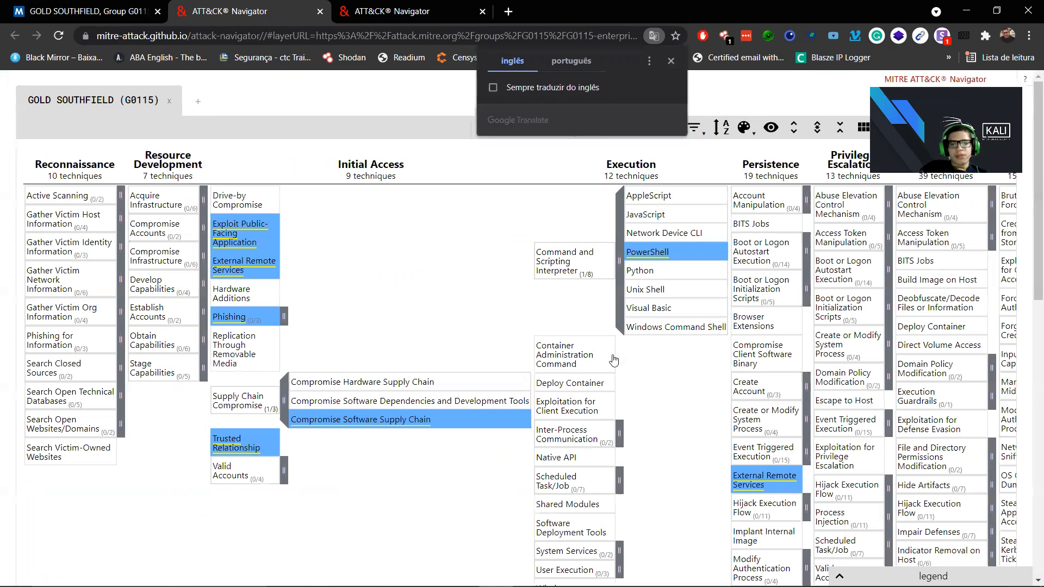
pyautogui.click(702, 429)
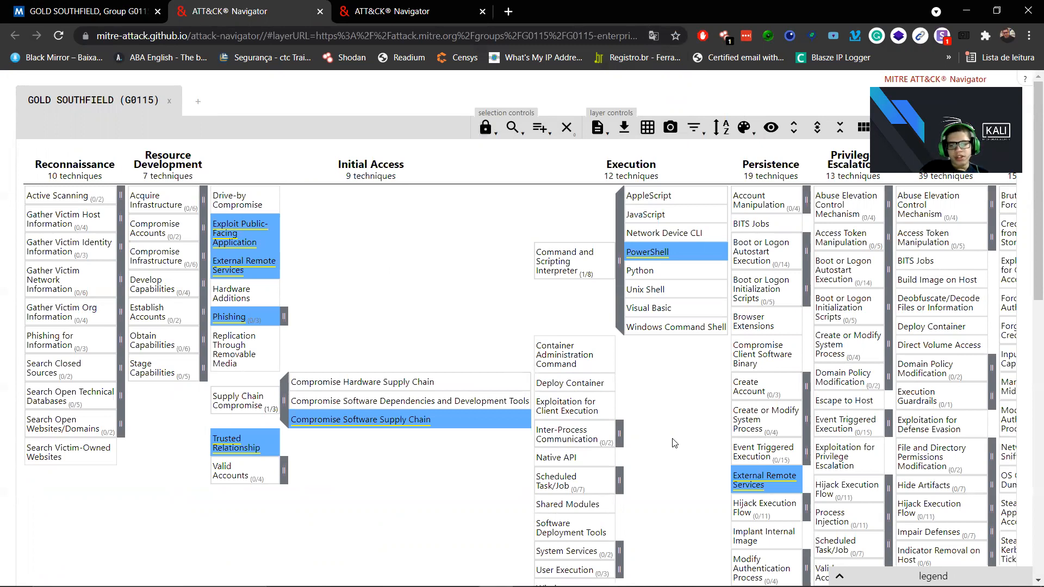
# Examine the highlighted GOLD SOUTHFIELD techniques across all tactic columns of the matrix, from Reconnaissance to Impact.
pyautogui.hscroll(9, 671, 441)
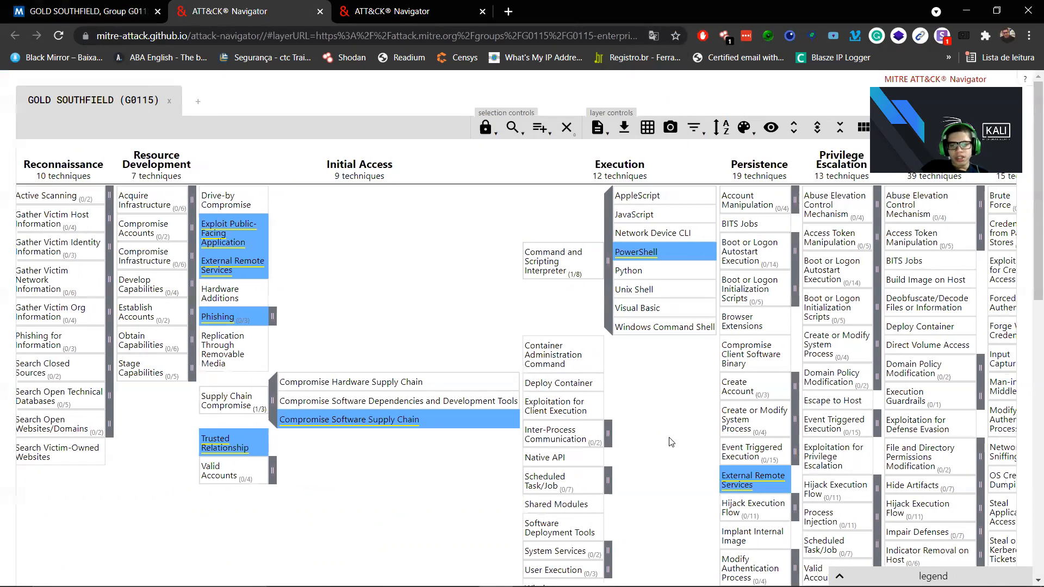
pyautogui.hscroll(1, 669, 437)
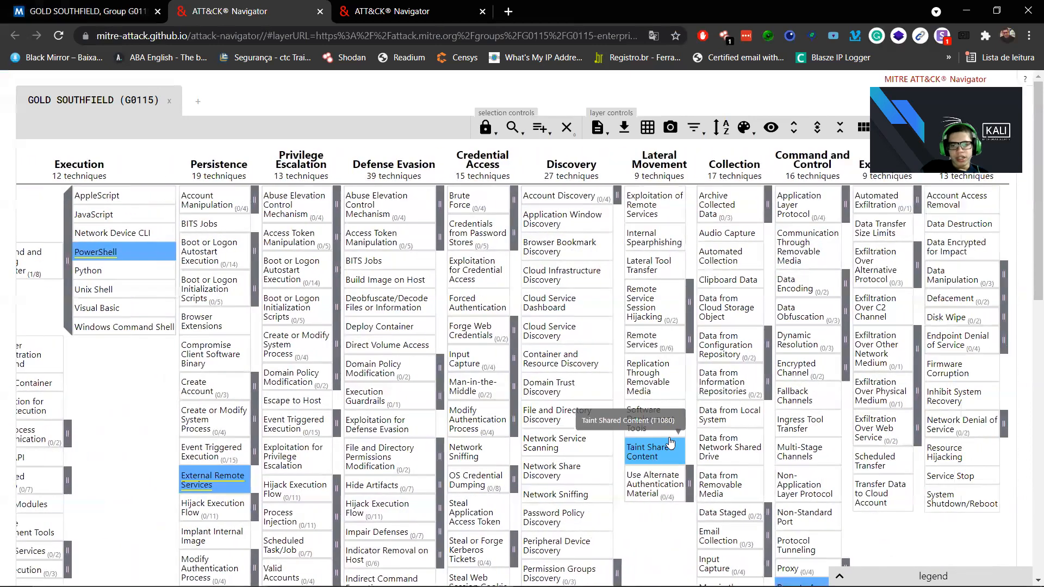
pyautogui.scroll(-6, 670, 440)
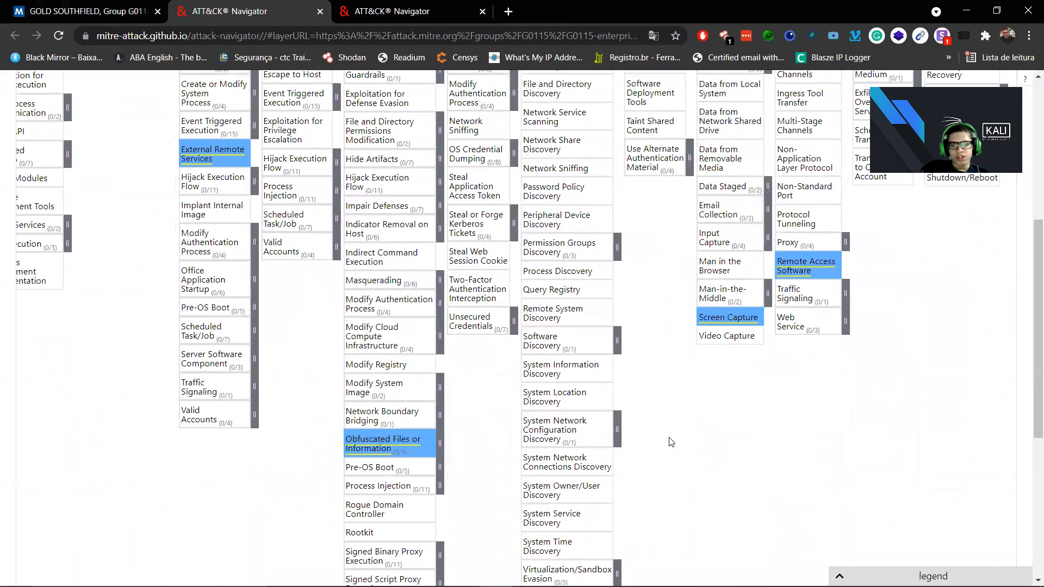
pyautogui.scroll(5, 670, 441)
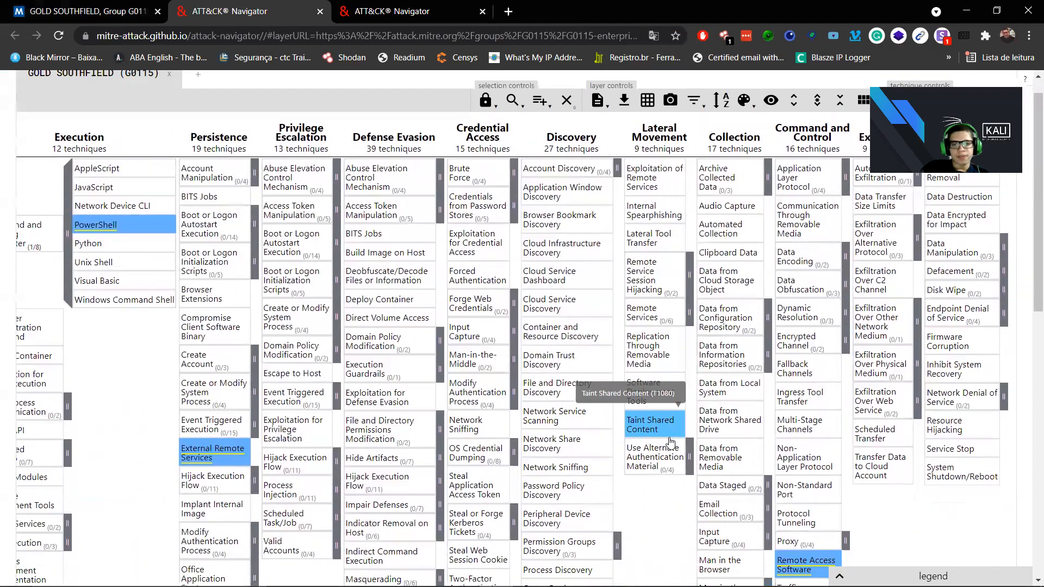
pyautogui.scroll(-10, 670, 442)
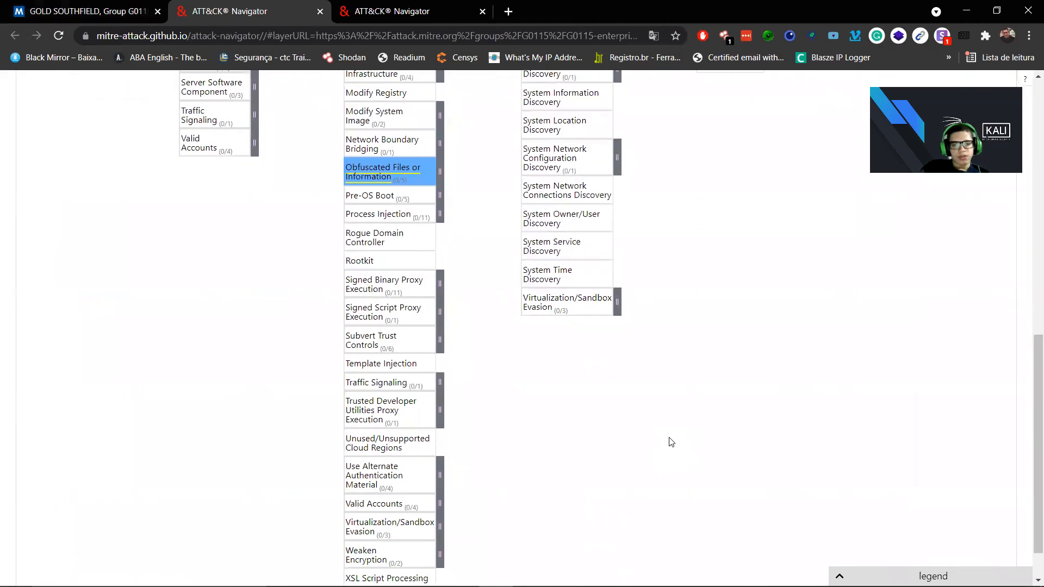
pyautogui.scroll(-1, 672, 442)
pyautogui.scroll(2, 672, 442)
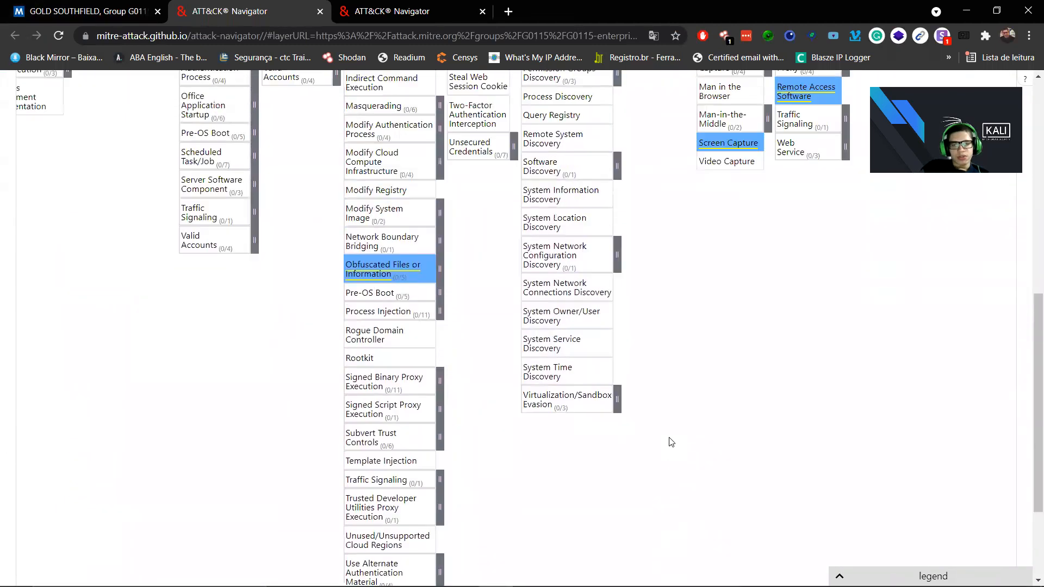
pyautogui.scroll(6, 672, 443)
pyautogui.hscroll(-3, 671, 442)
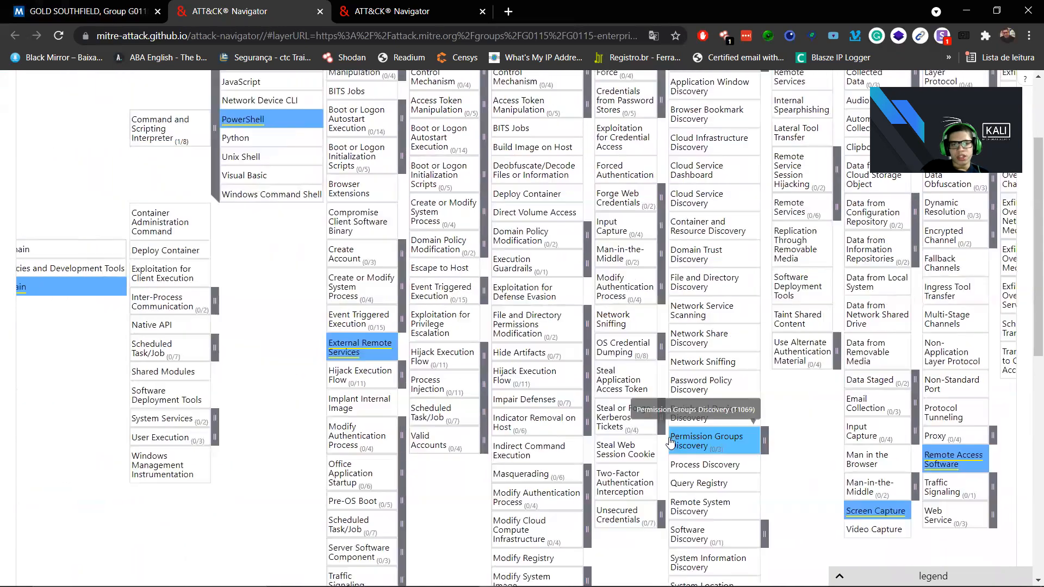
pyautogui.hscroll(-7, 670, 442)
pyautogui.scroll(3, 670, 442)
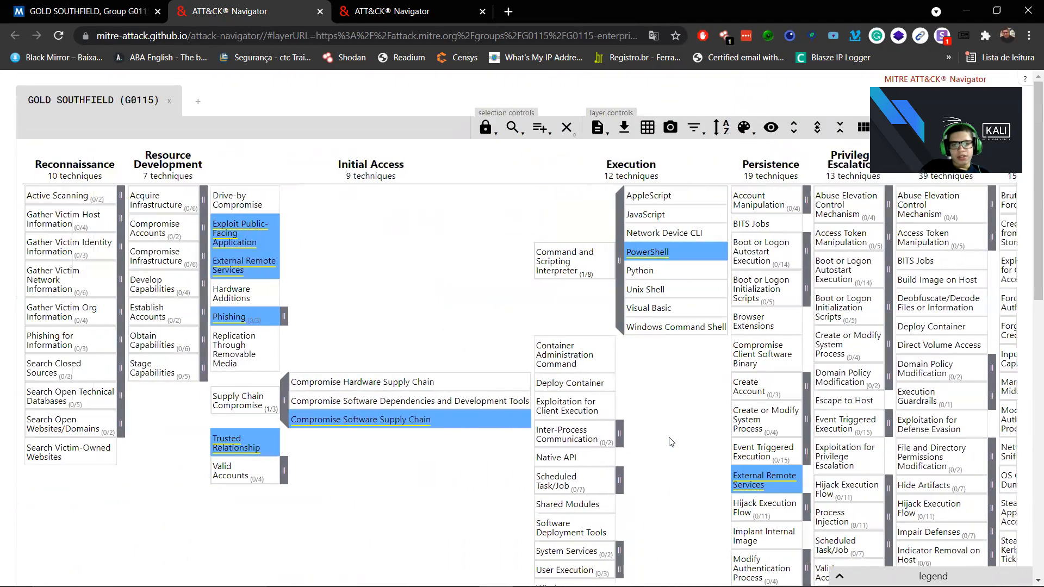
pyautogui.hscroll(7, 672, 442)
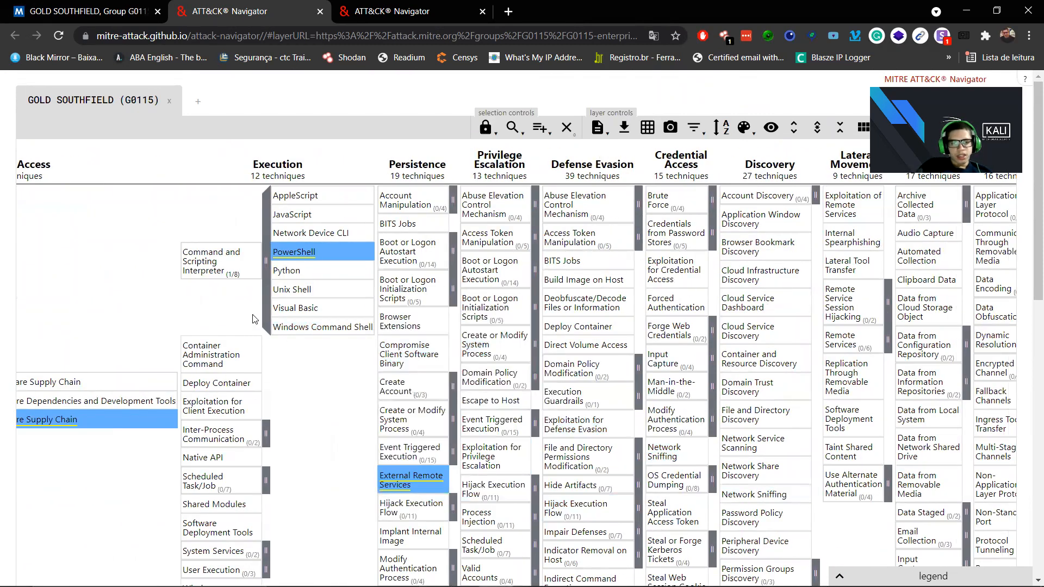
pyautogui.hscroll(-7, 253, 319)
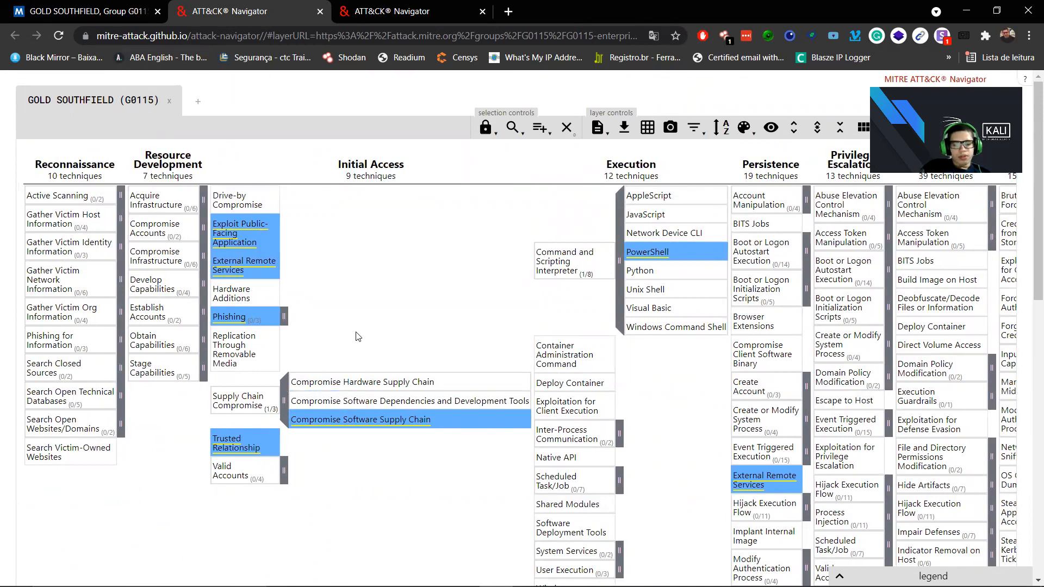
pyautogui.press('super')
pyautogui.press('capslock')
pyautogui.write('Revil')
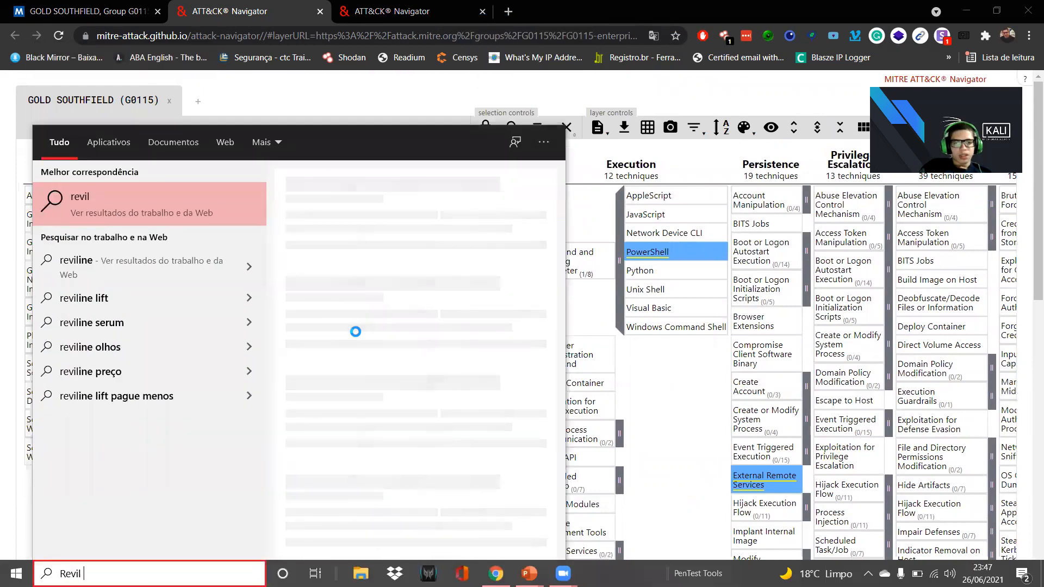
pyautogui.press('Escape')
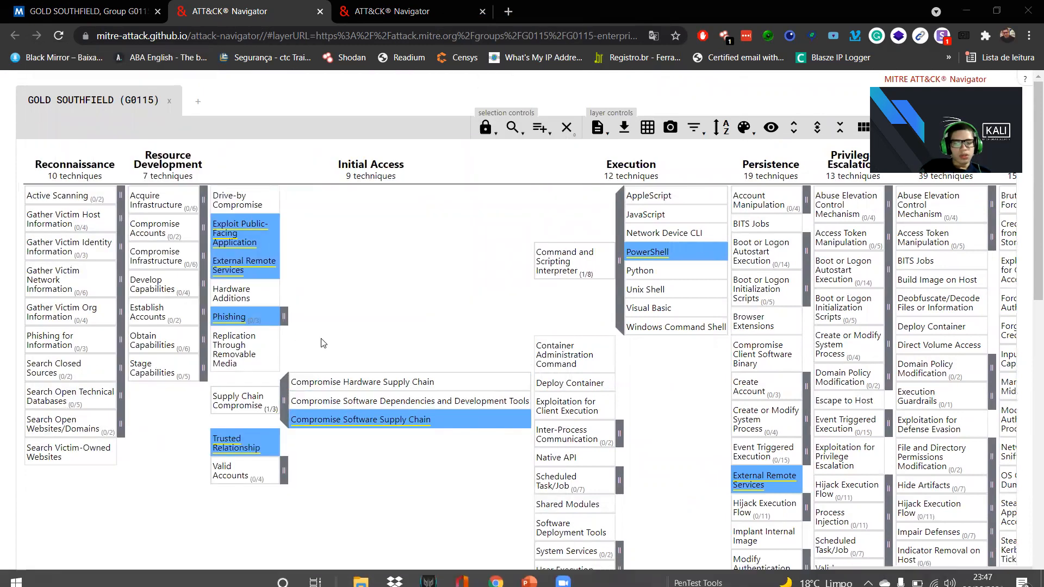
pyautogui.press('super+e')
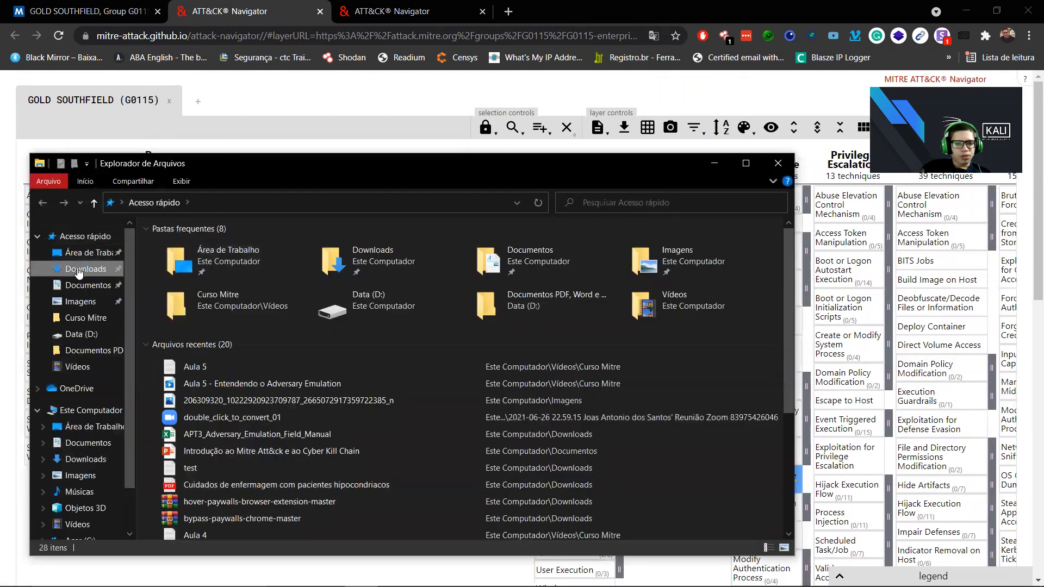
pyautogui.click(77, 269)
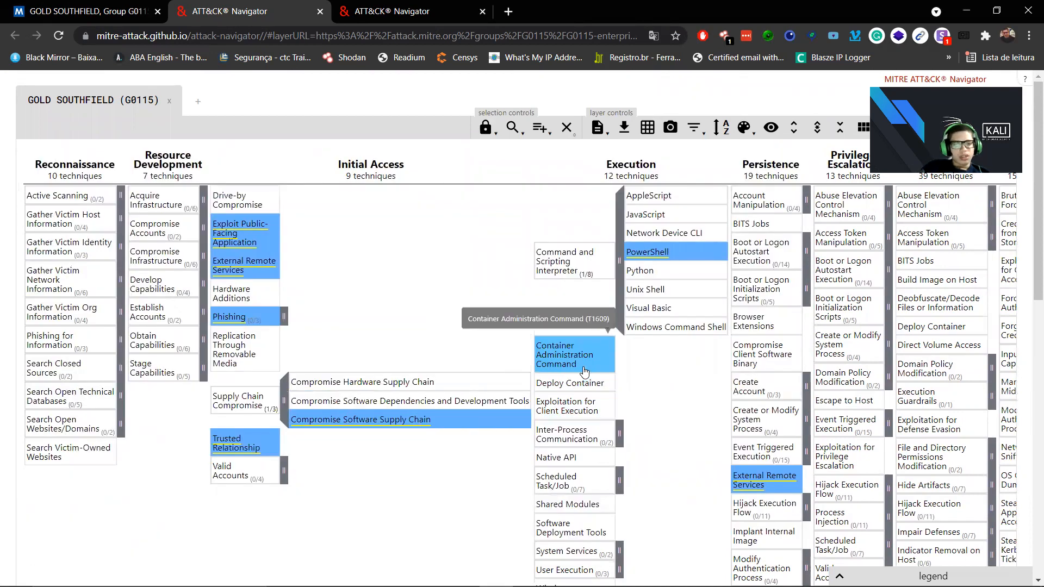
# Open github.com in a new browser tab and go to the TTPs-Mitre-Attack repository among the profile's own repositories.
pyautogui.hotkey('ctrl', 't')
pyautogui.write('github.com')
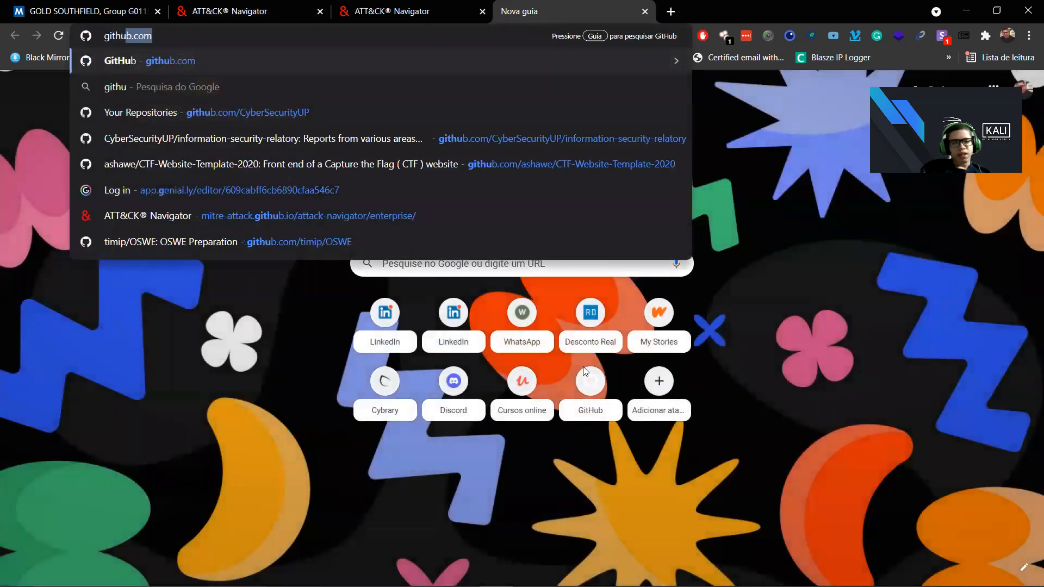
pyautogui.press('Return')
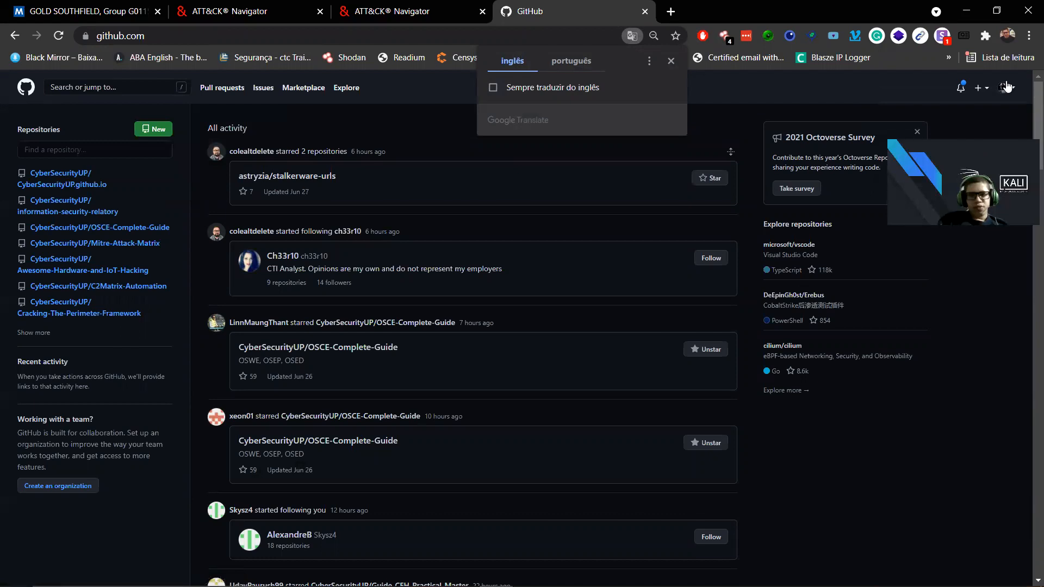
pyautogui.click(1006, 87)
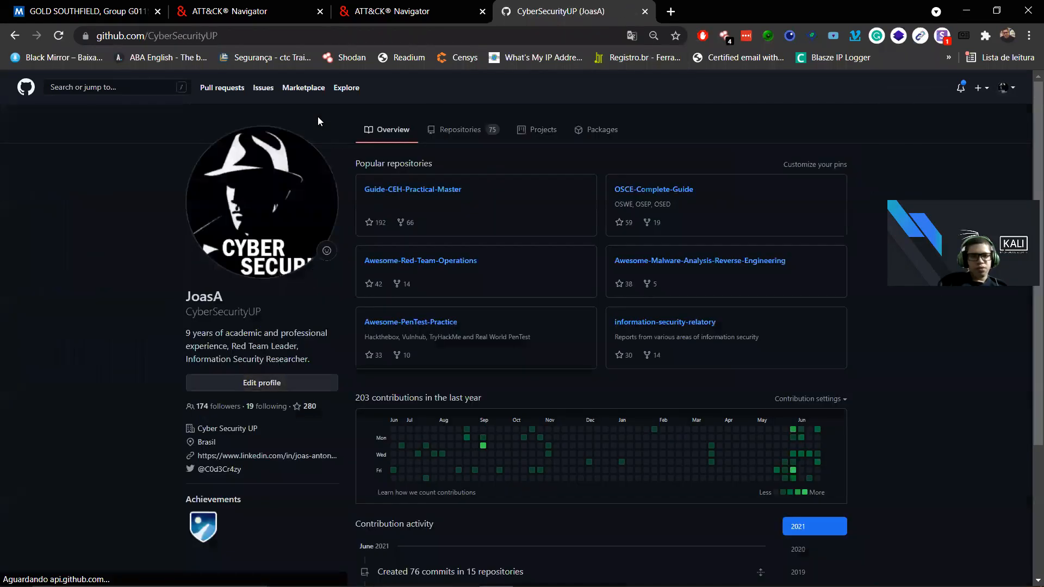
pyautogui.click(455, 135)
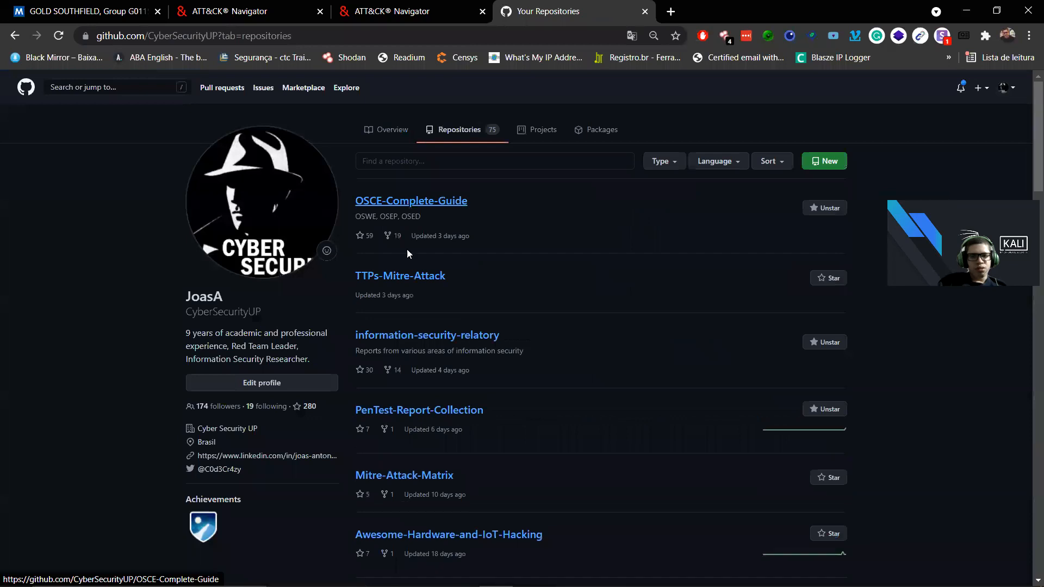
pyautogui.click(428, 276)
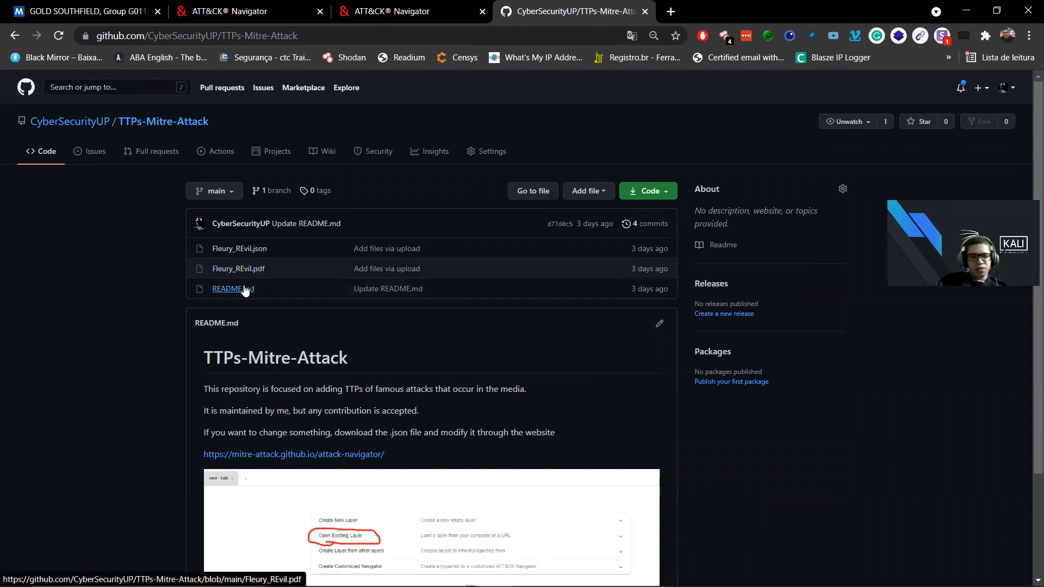
# View Fleury_REvil.json in the repository, return to the file list and open Fleury_REvil.pdf.
pyautogui.click(244, 250)
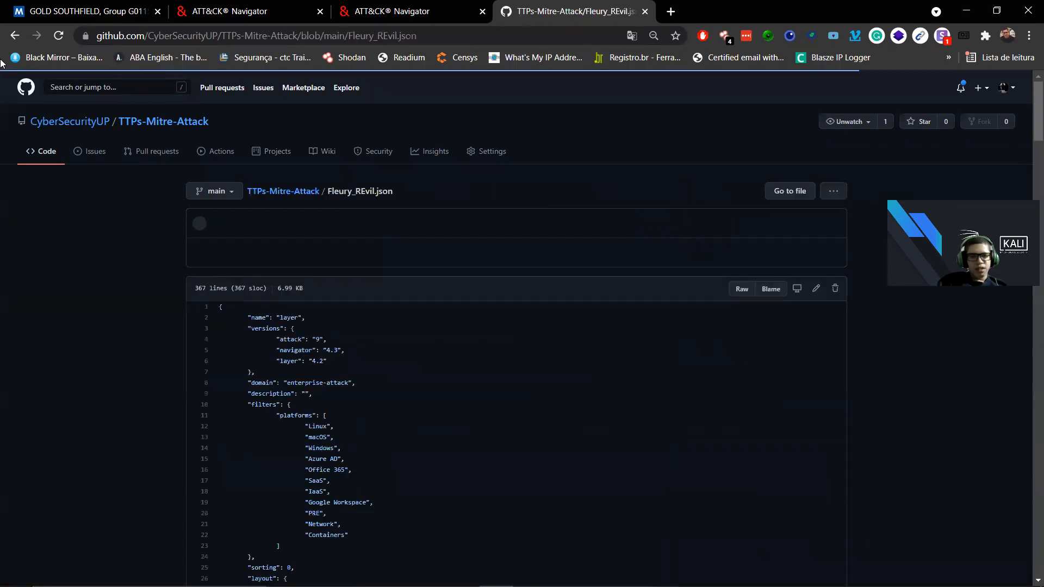
pyautogui.click(15, 35)
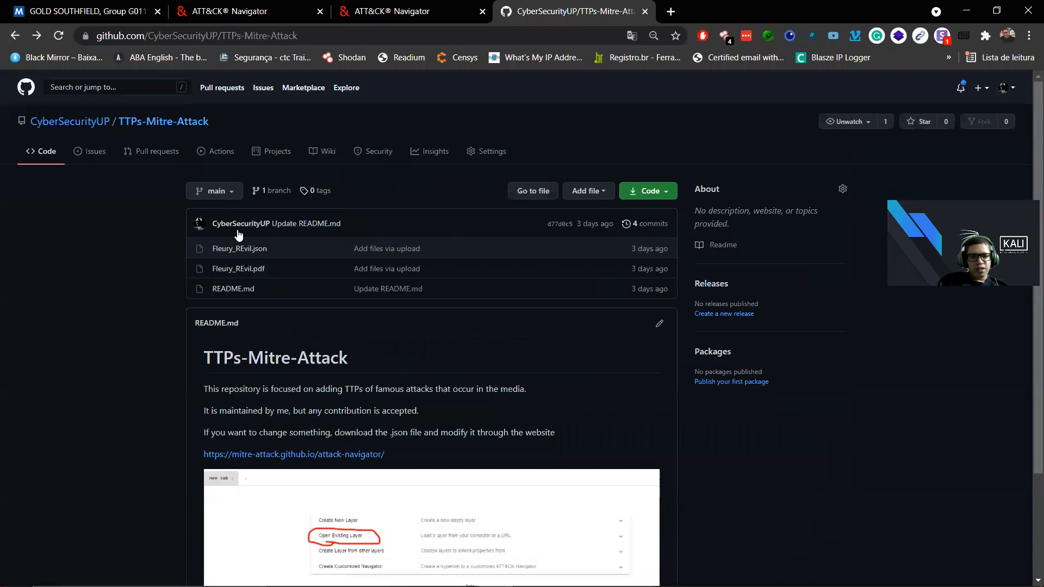
pyautogui.click(240, 268)
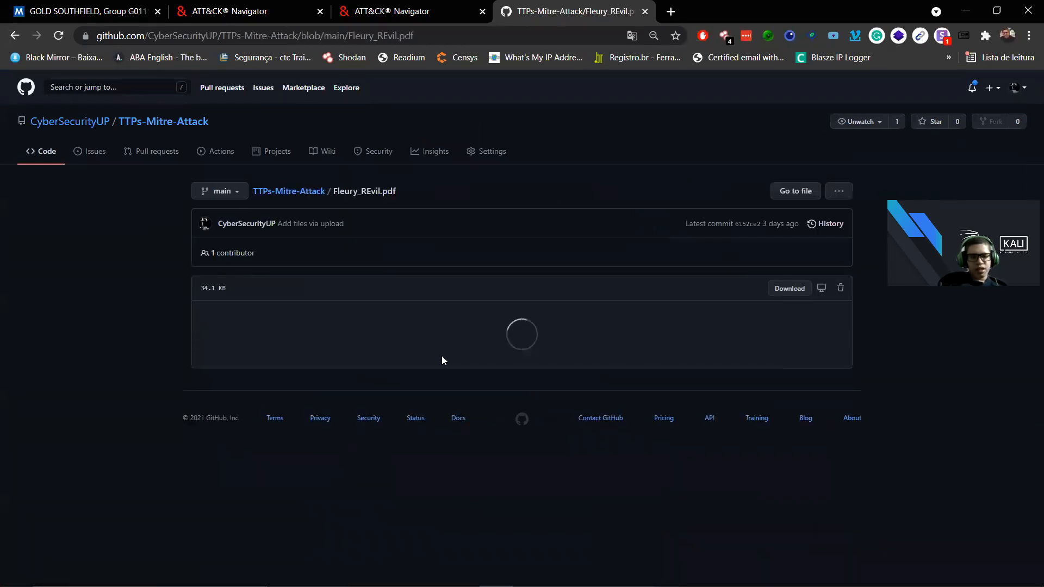
# Examine the Fleury REvil technique matrix on the PowerPoint slide and in the GitHub PDF, and close the GitHub tab.
pyautogui.hotkey('alt', 'Tab')
pyautogui.hotkey('alt', 'Tab')
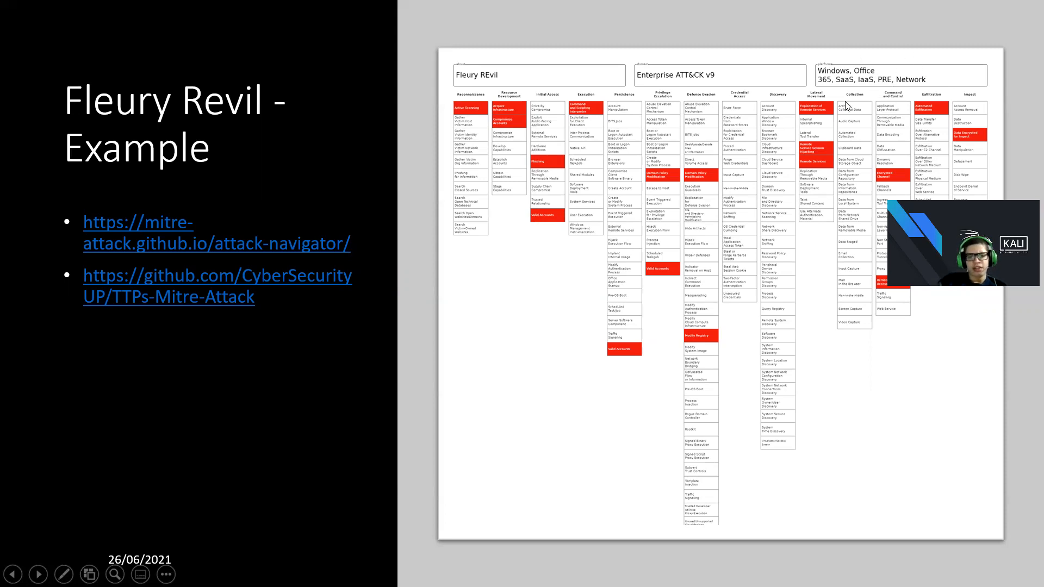
pyautogui.hotkey('alt', 'Tab')
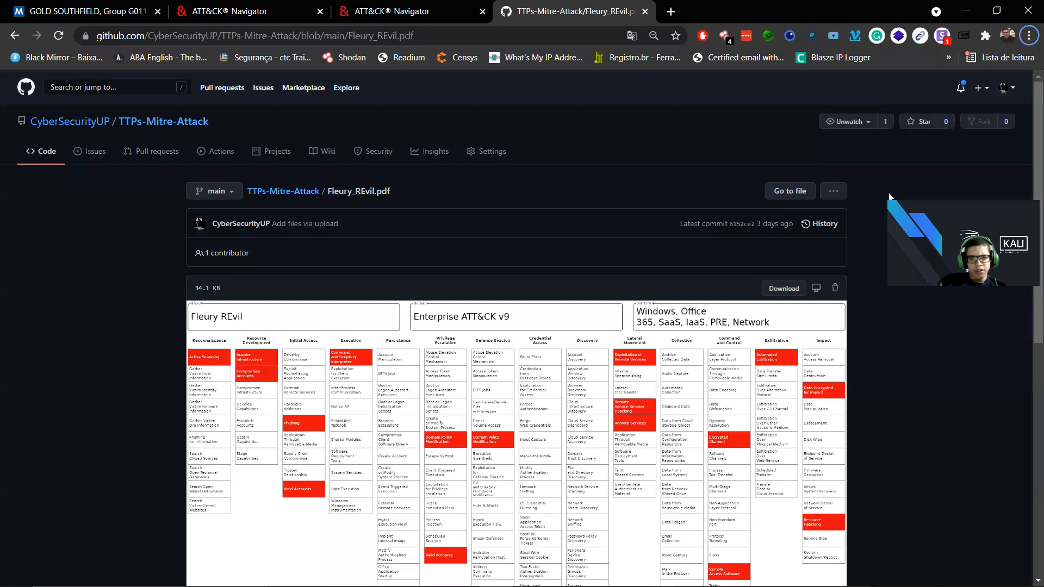
pyautogui.scroll(-8, 1027, 400)
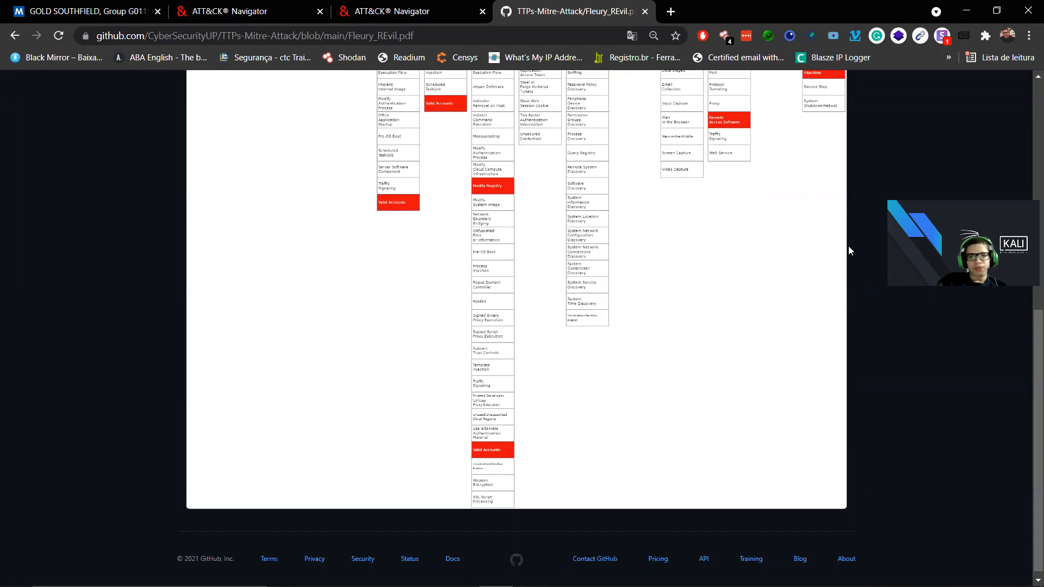
pyautogui.scroll(8, 1026, 156)
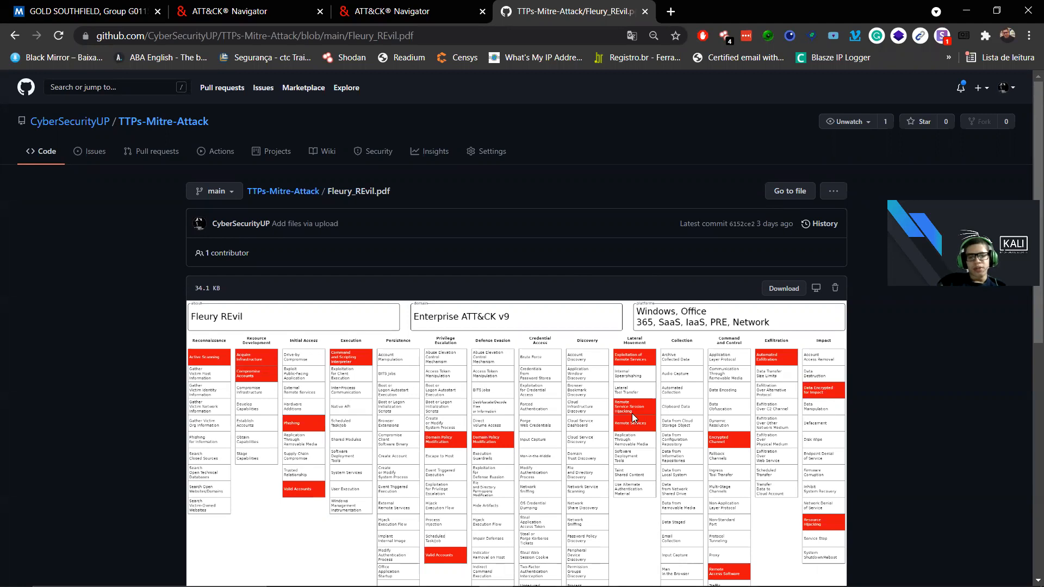
pyautogui.hotkey('ctrl', 'w')
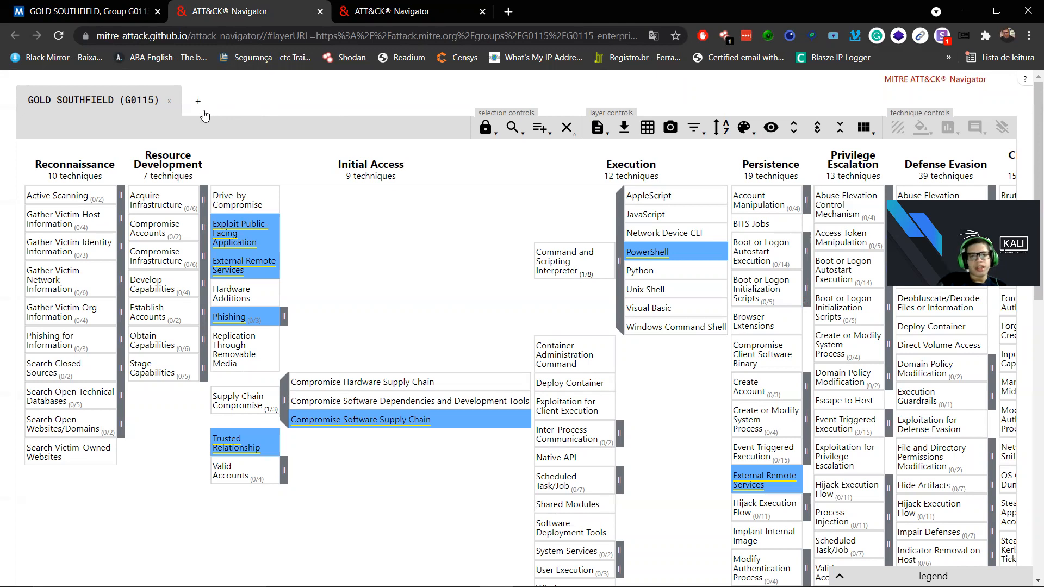
# Open an additional tab inside ATT&CK Navigator and look through the Create Customized Navigator options.
pyautogui.click(198, 102)
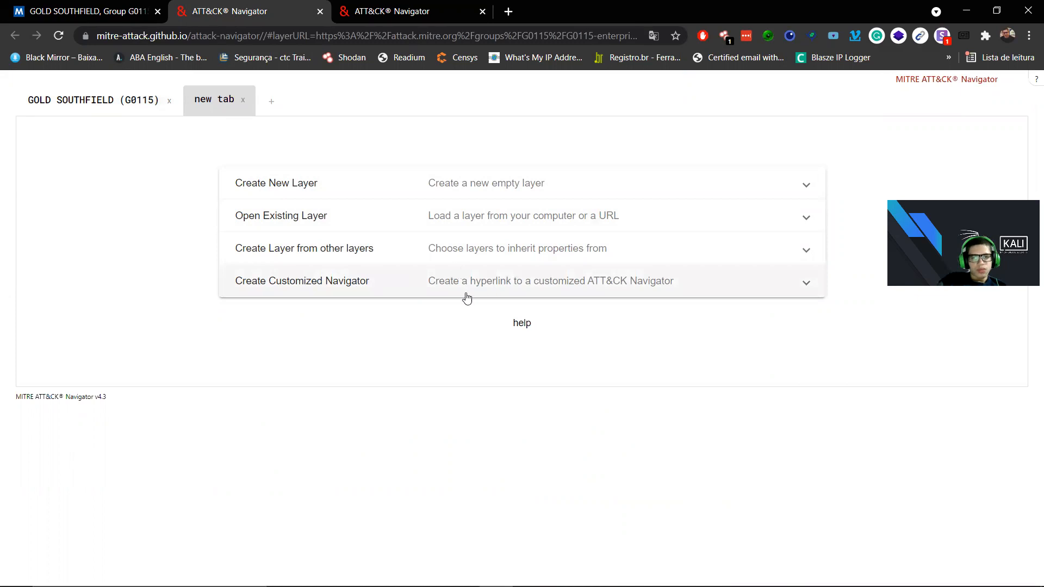
pyautogui.click(379, 285)
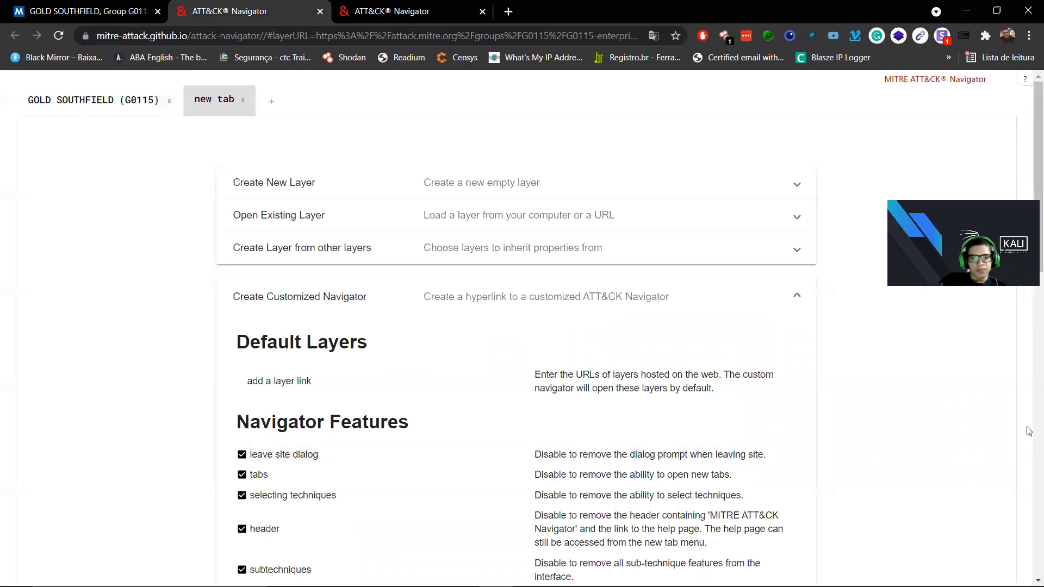
pyautogui.scroll(-15, 1030, 431)
pyautogui.scroll(5, 1030, 483)
pyautogui.scroll(9, 1029, 456)
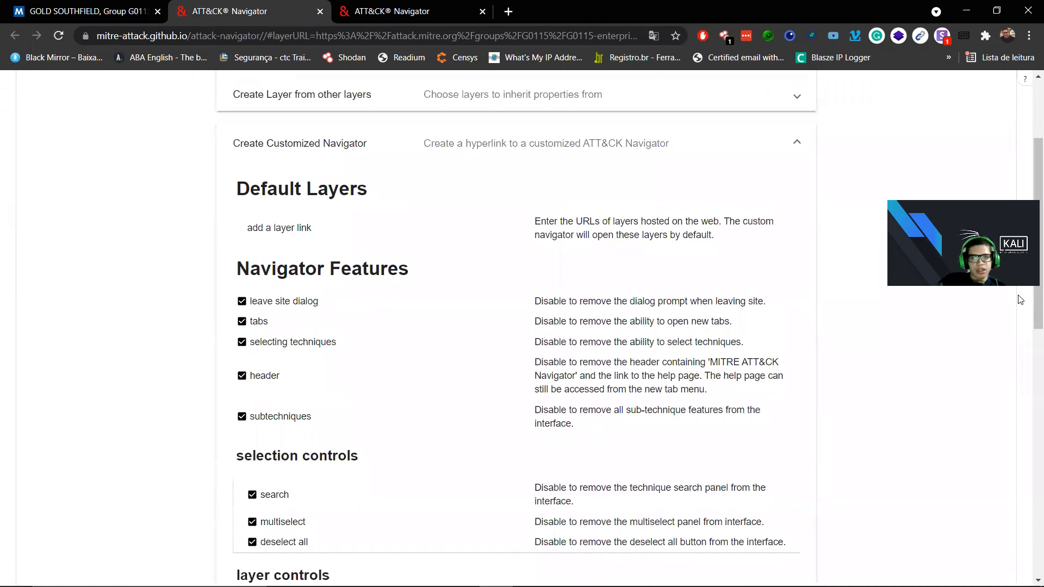
pyautogui.scroll(3, 435, 188)
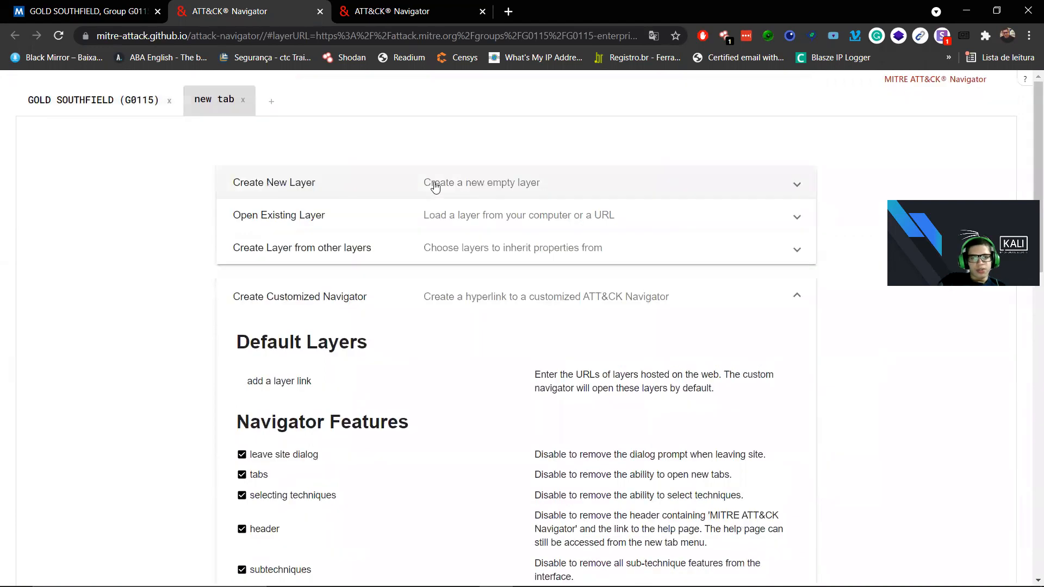
# Expand the additional options for creating a new empty layer and set its version to ATT&CK v9.
pyautogui.click(429, 185)
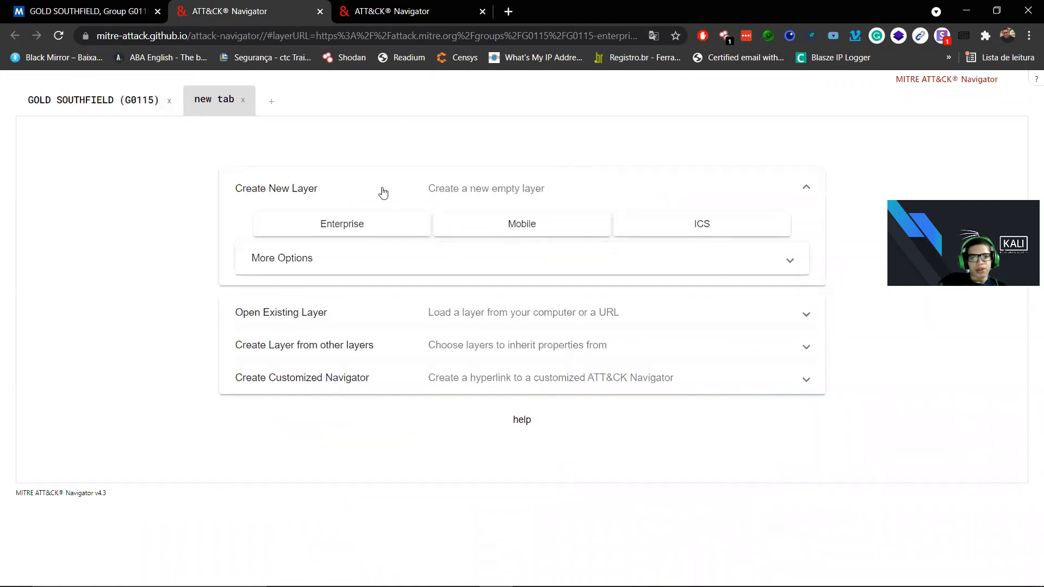
pyautogui.click(416, 273)
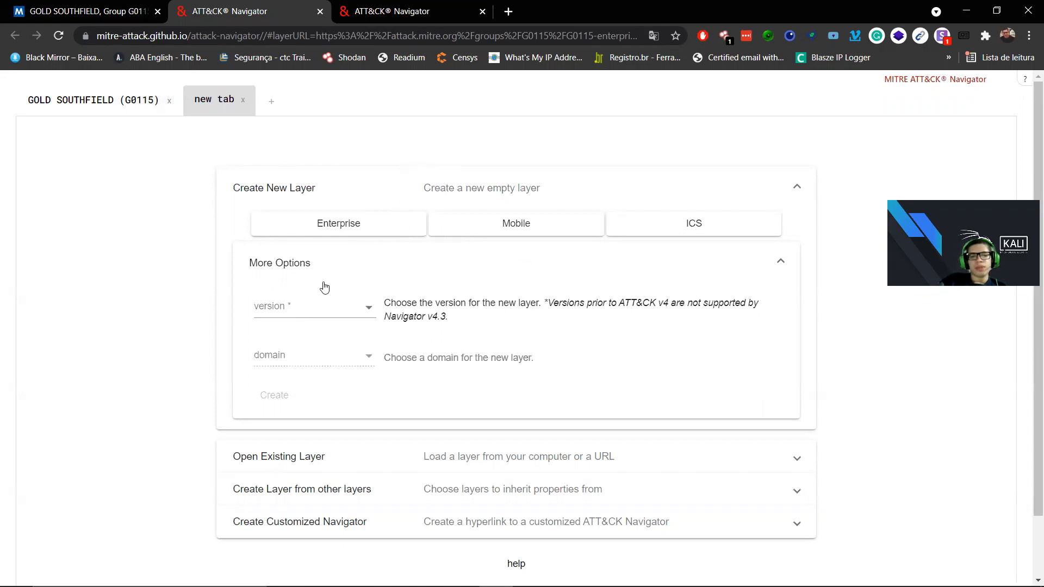
pyautogui.click(365, 309)
pyautogui.moveTo(383, 340); pyautogui.dragTo(383, 312)
pyautogui.click(306, 348)
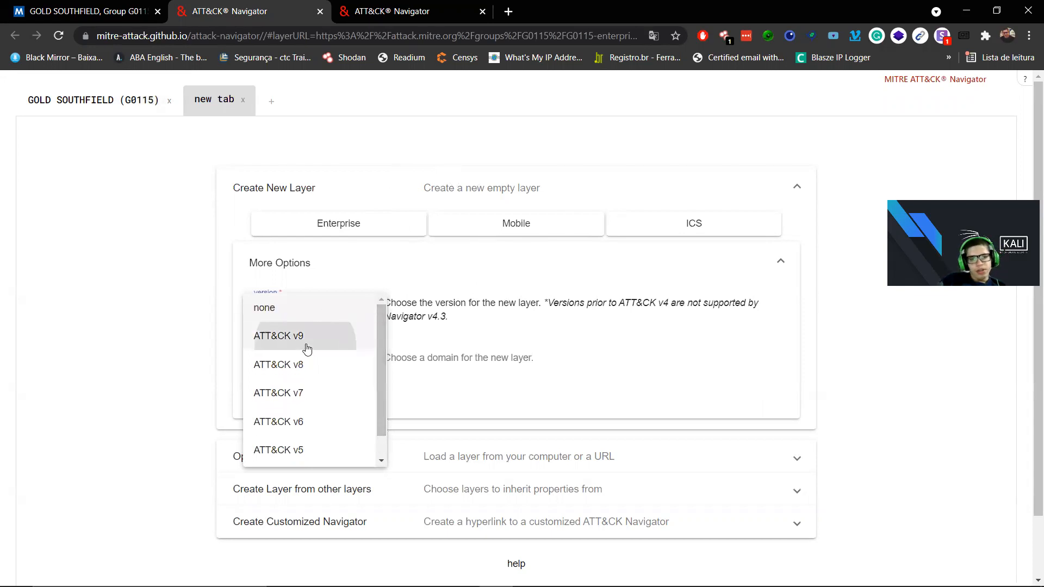
# Set the new layer's domain to Enterprise and create the layer.
pyautogui.click(369, 362)
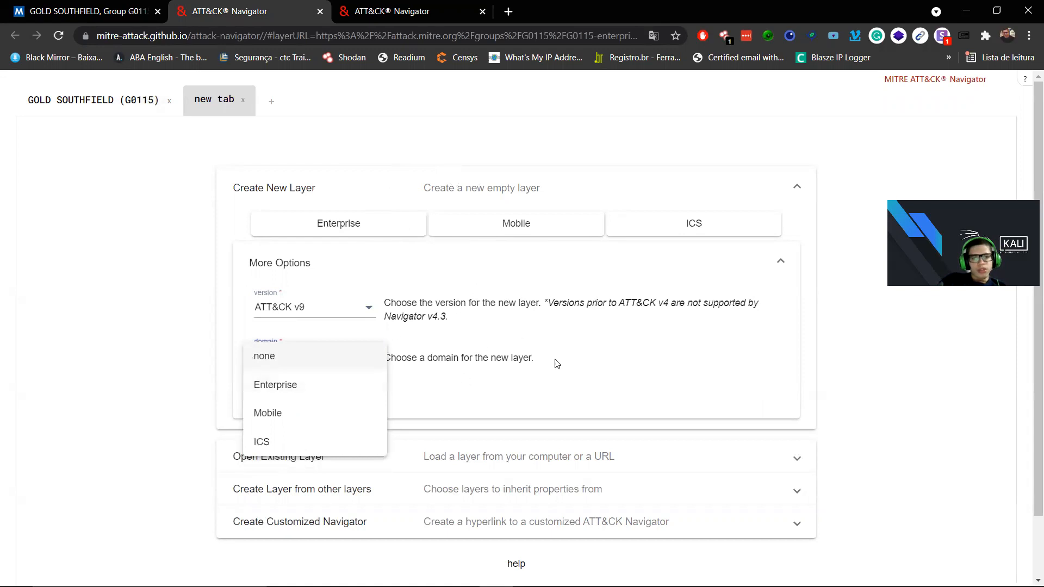
pyautogui.click(501, 364)
pyautogui.click(358, 352)
pyautogui.click(300, 392)
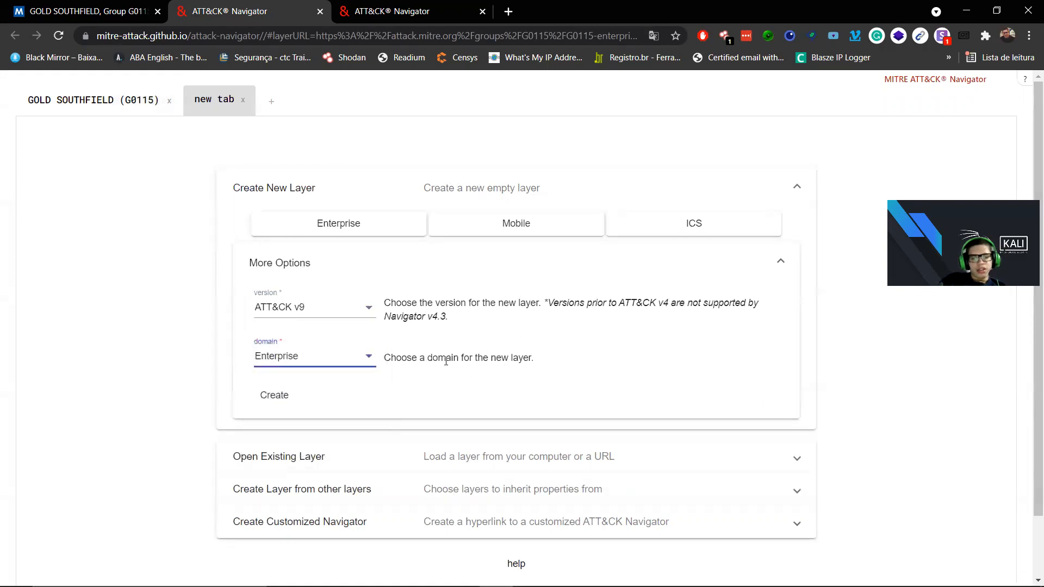
pyautogui.click(331, 354)
pyautogui.click(332, 353)
pyautogui.click(289, 393)
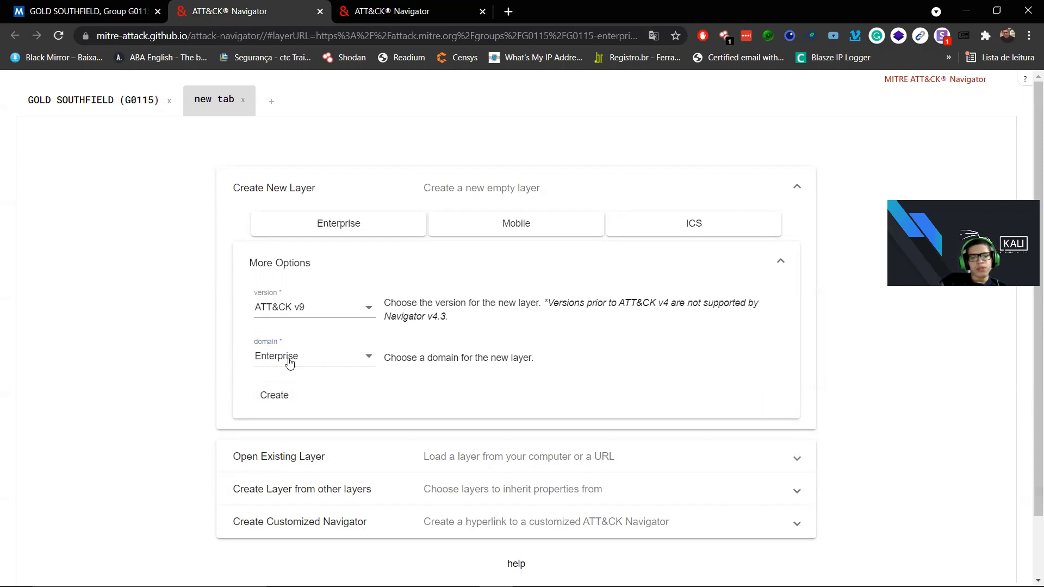
pyautogui.click(273, 395)
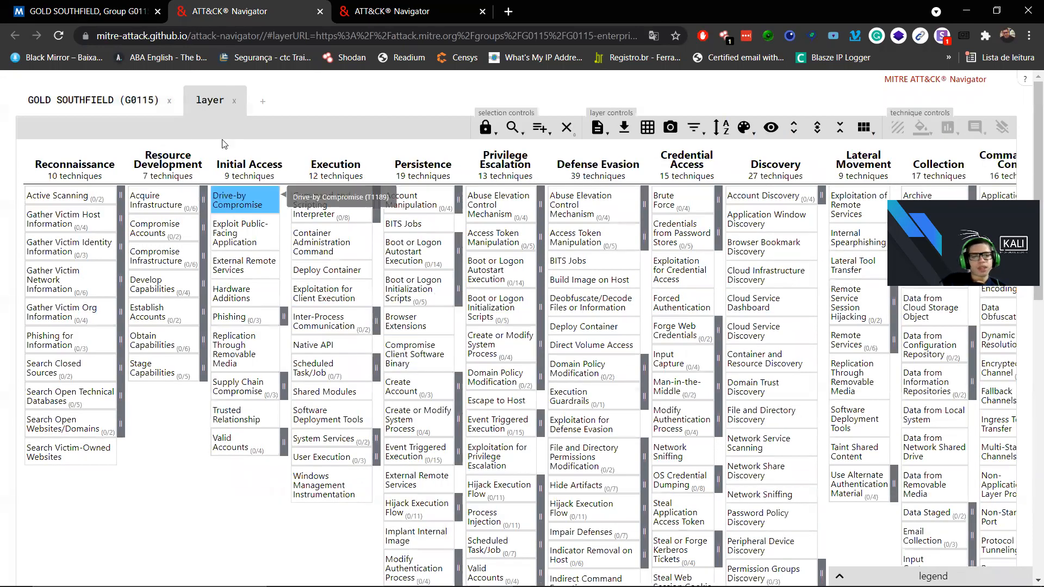
# Rename the newly created layer as TTP.
pyautogui.doubleClick(200, 102)
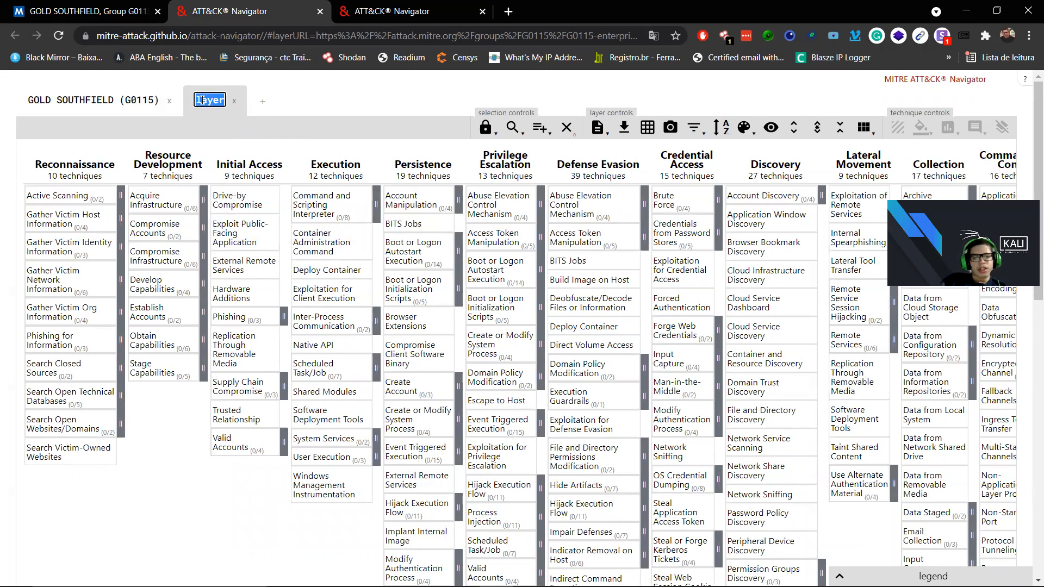
pyautogui.press('capslock')
pyautogui.write('TTP')
pyautogui.press('capslock')
# Open the APT19 group page on the MITRE ATT&CK site and copy its title in as the new layer's name.
pyautogui.doubleClick(203, 100)
pyautogui.hotkey('ctrl', 'Tab')
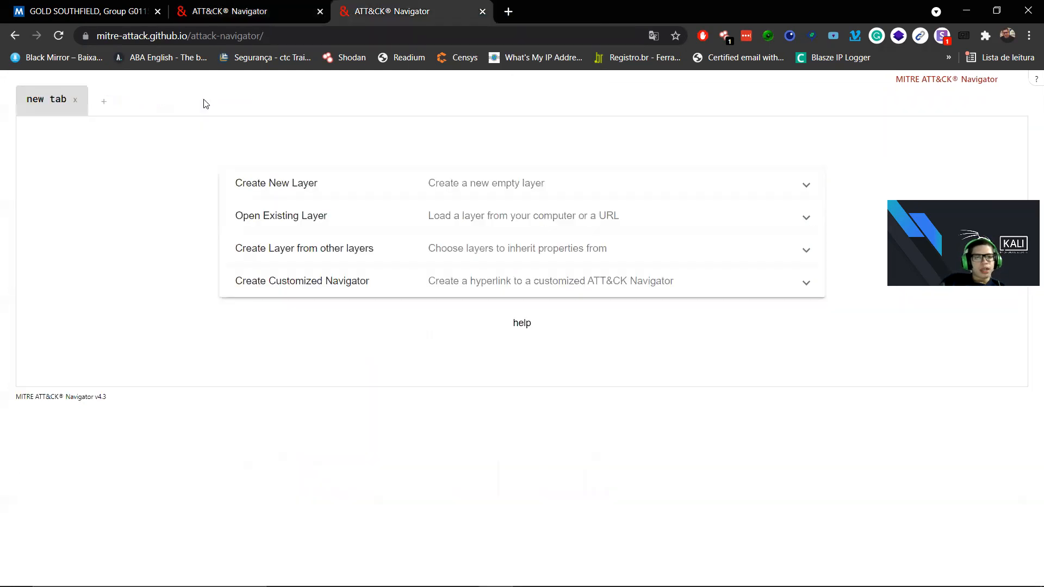
pyautogui.click(81, 13)
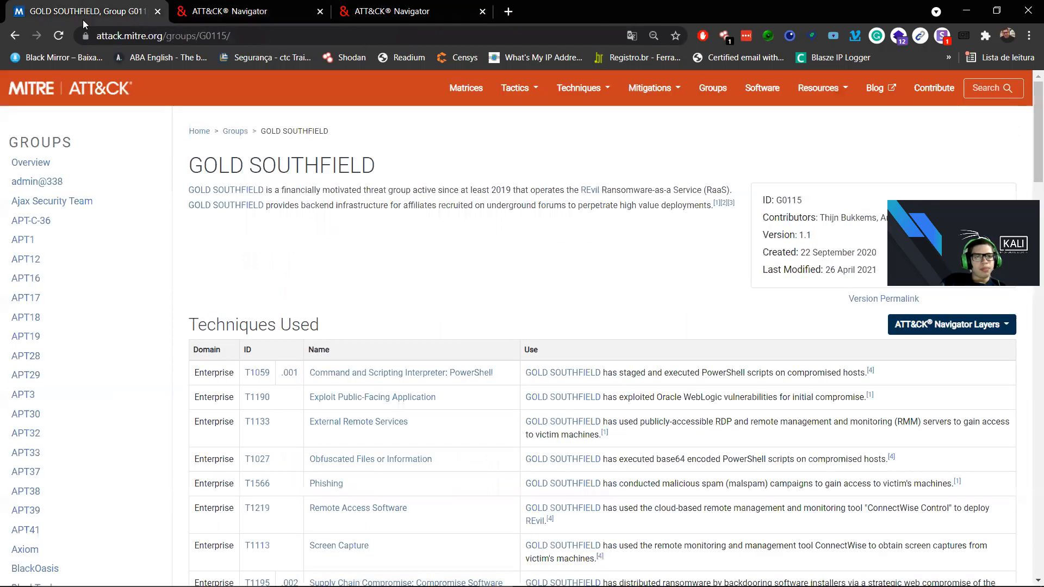
pyautogui.click(66, 281)
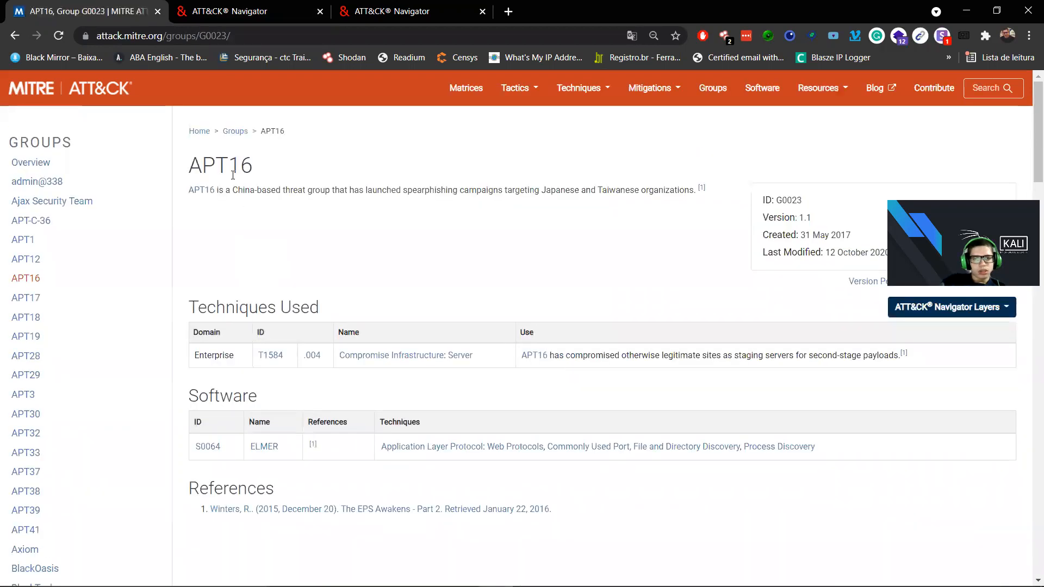
pyautogui.click(86, 340)
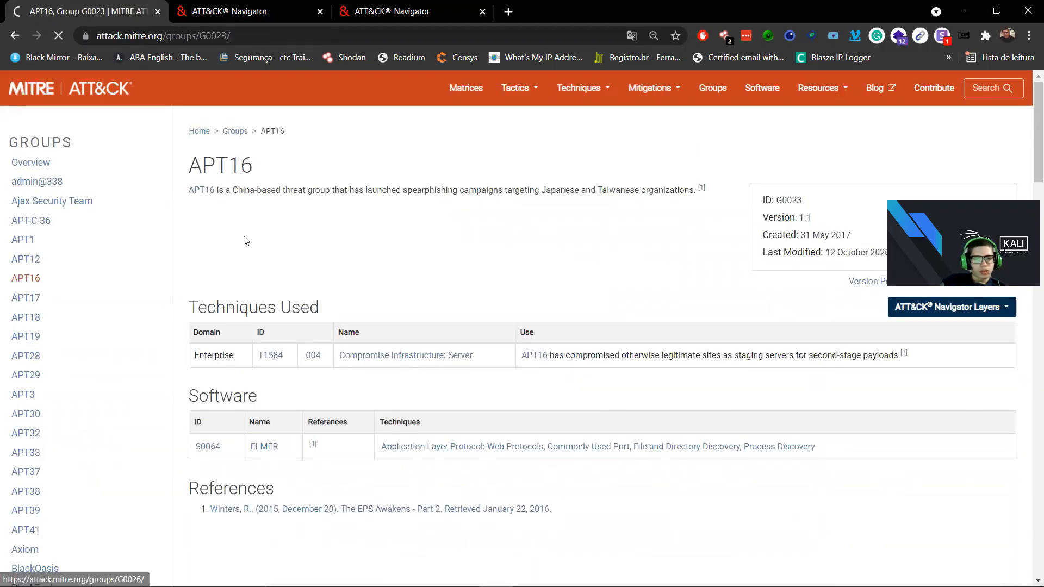
pyautogui.doubleClick(231, 174)
pyautogui.hotkey('ctrl', 'c')
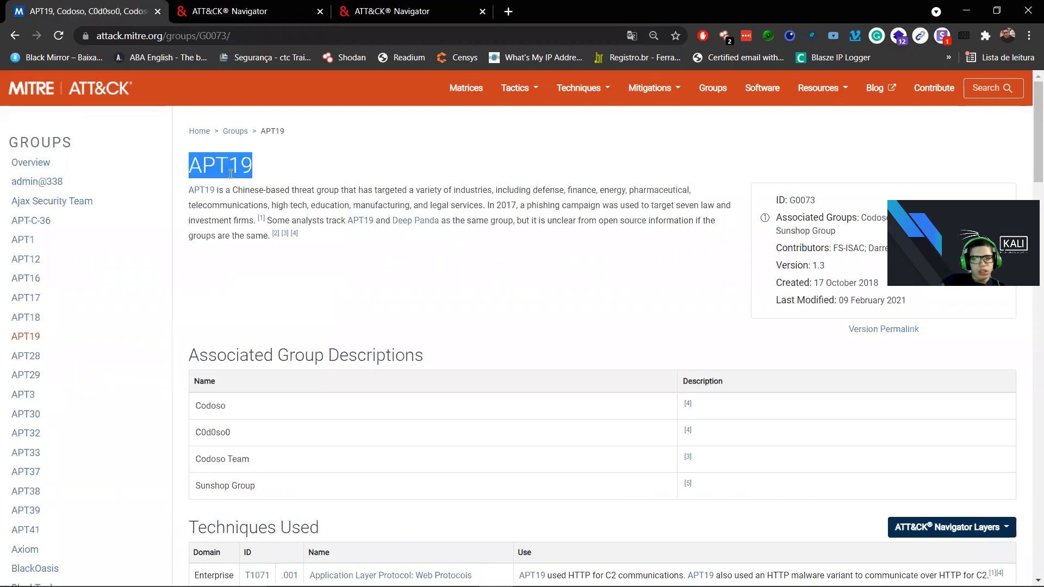
pyautogui.hotkey('ctrl', 'Tab')
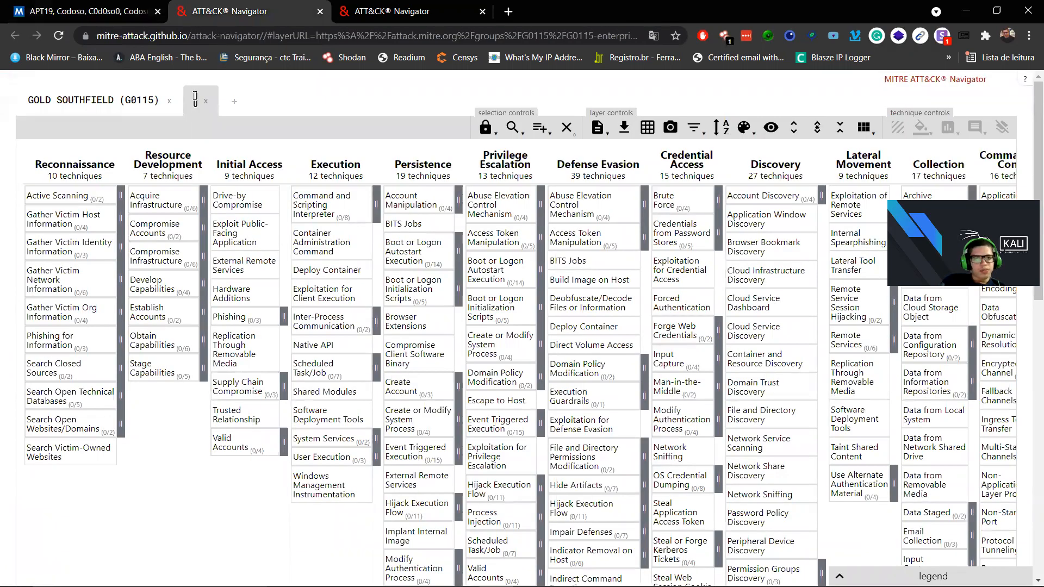
pyautogui.hotkey('ctrl', 'v')
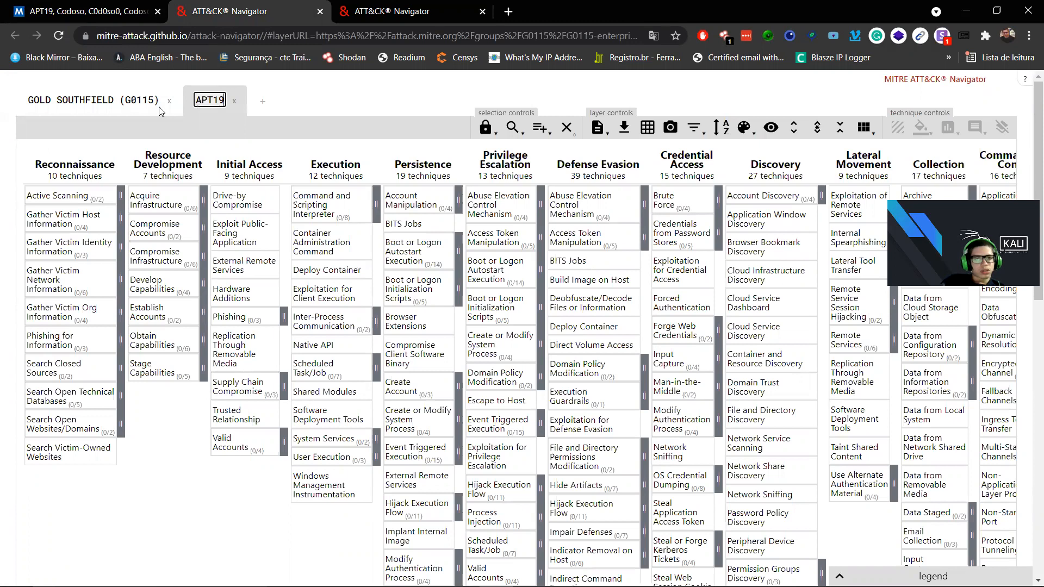
# Examine the APT19 group page, including its description and Techniques Used table, against the blank matrix.
pyautogui.click(87, 11)
pyautogui.click(484, 296)
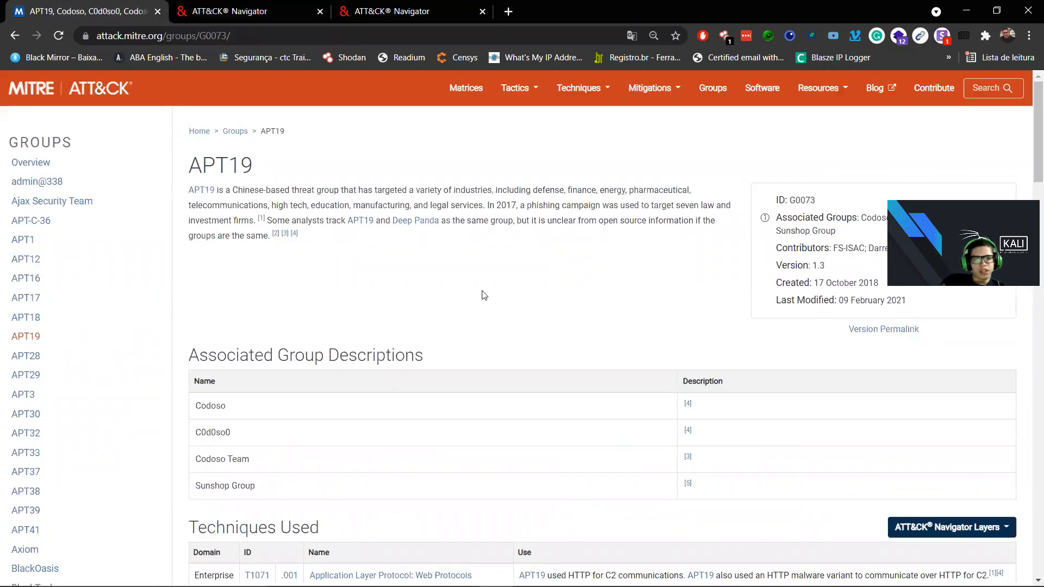
pyautogui.scroll(-6, 484, 296)
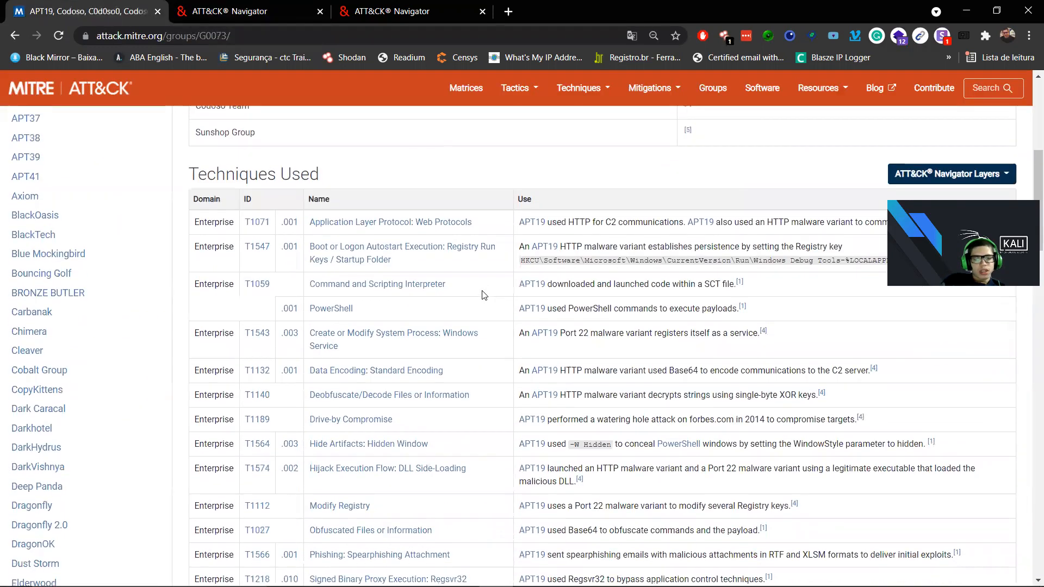
pyautogui.hotkey('ctrl', 'Tab')
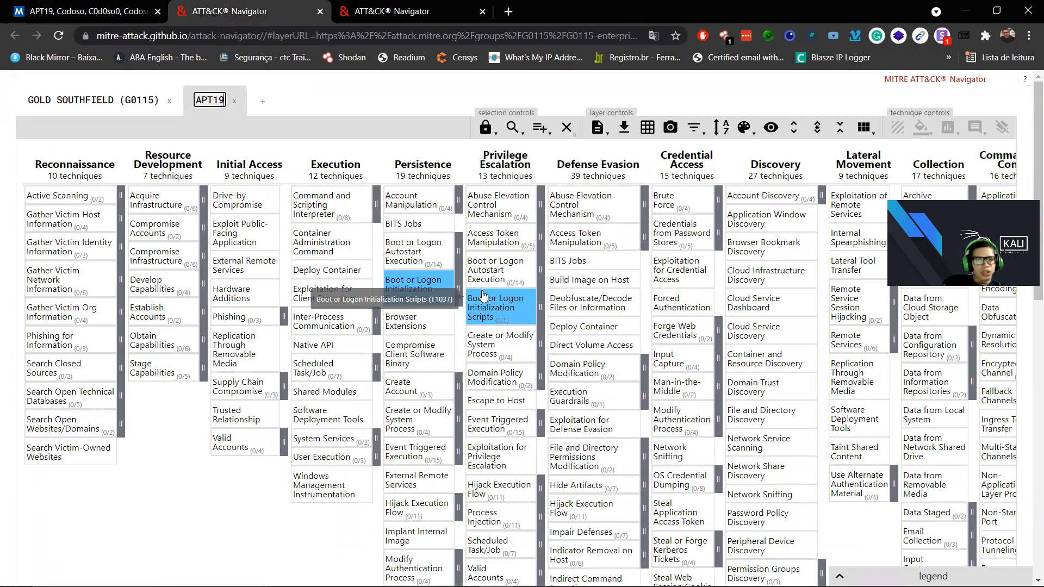
pyautogui.hotkey('ctrl', 'shift', 'Tab')
pyautogui.scroll(2, 511, 222)
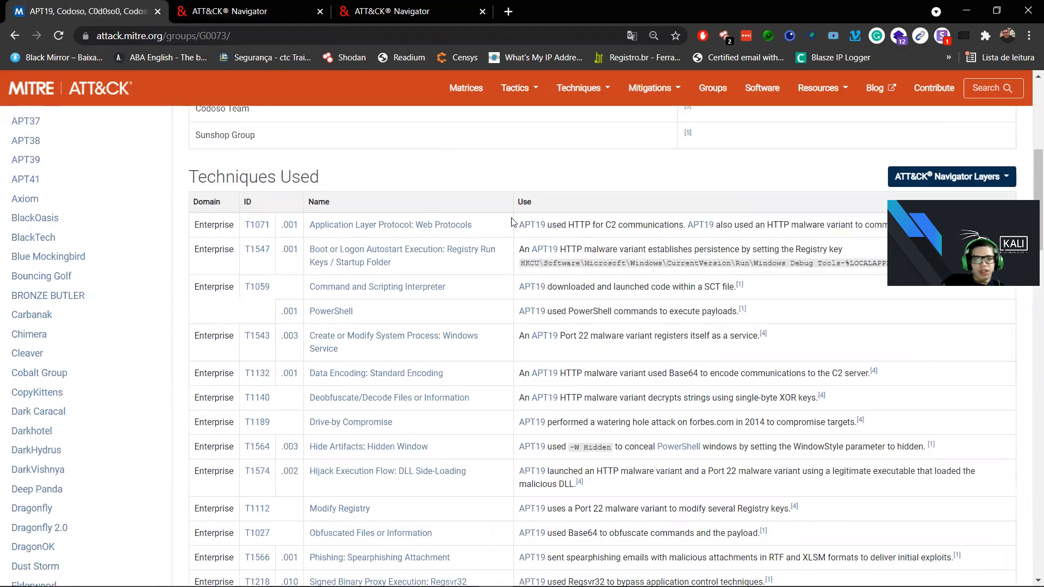
pyautogui.scroll(6, 511, 222)
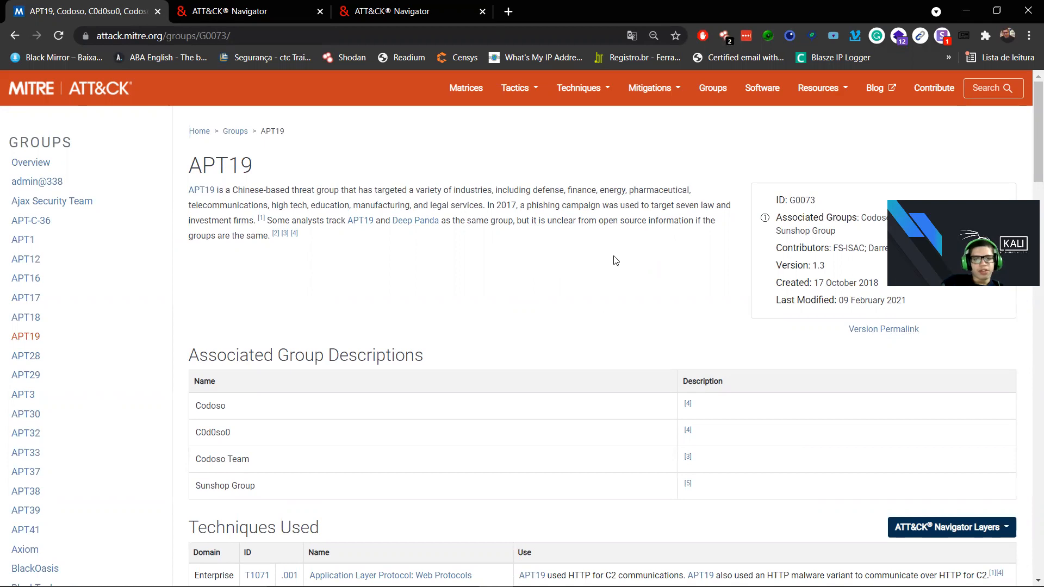
pyautogui.scroll(-5, 615, 260)
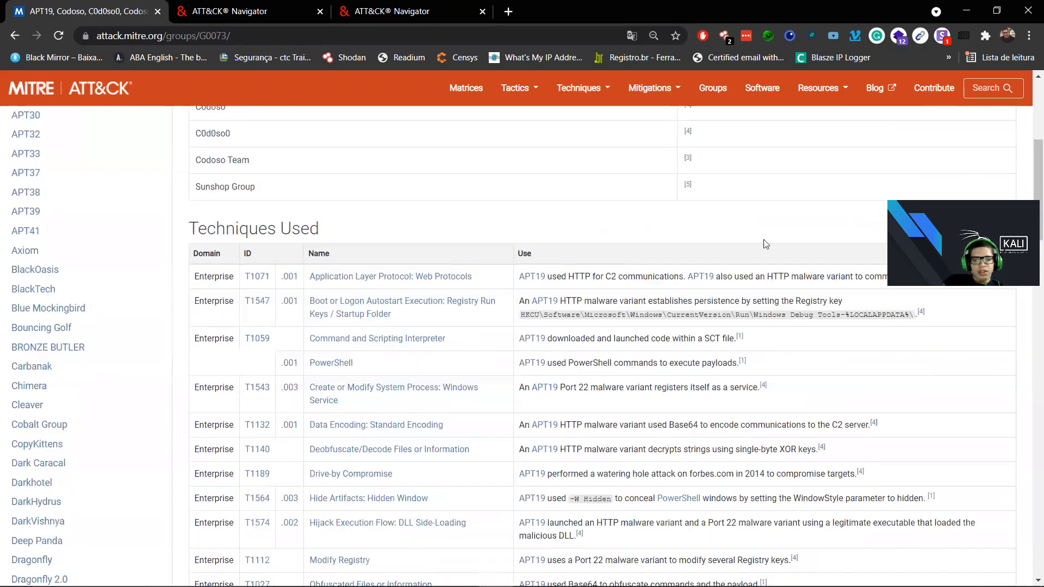
# View APT19's ready-made Enterprise layer in Navigator, read the Drive-by Compromise comment and close that browser tab without saving.
pyautogui.click(935, 229)
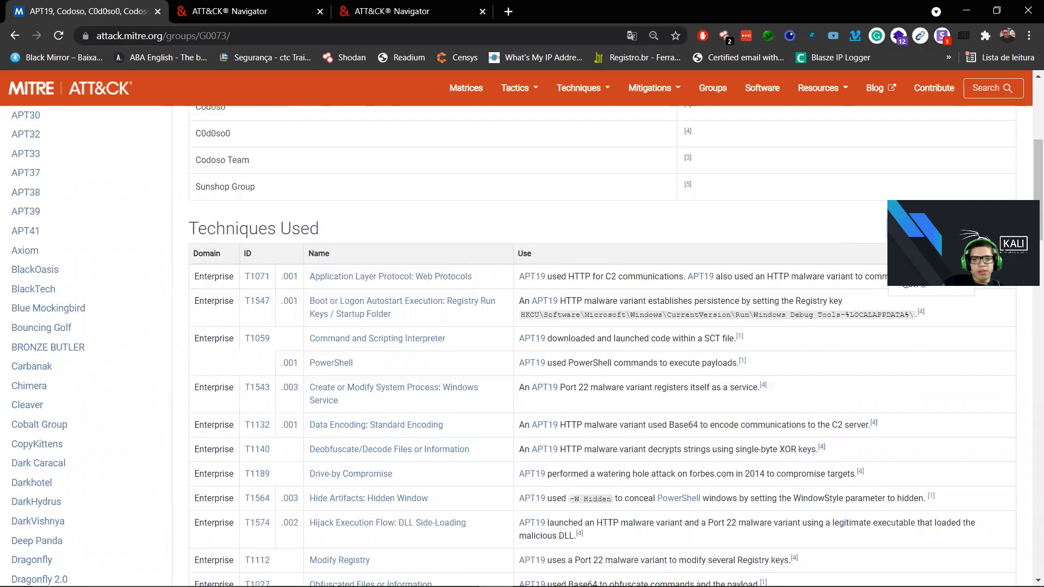
pyautogui.click(916, 286)
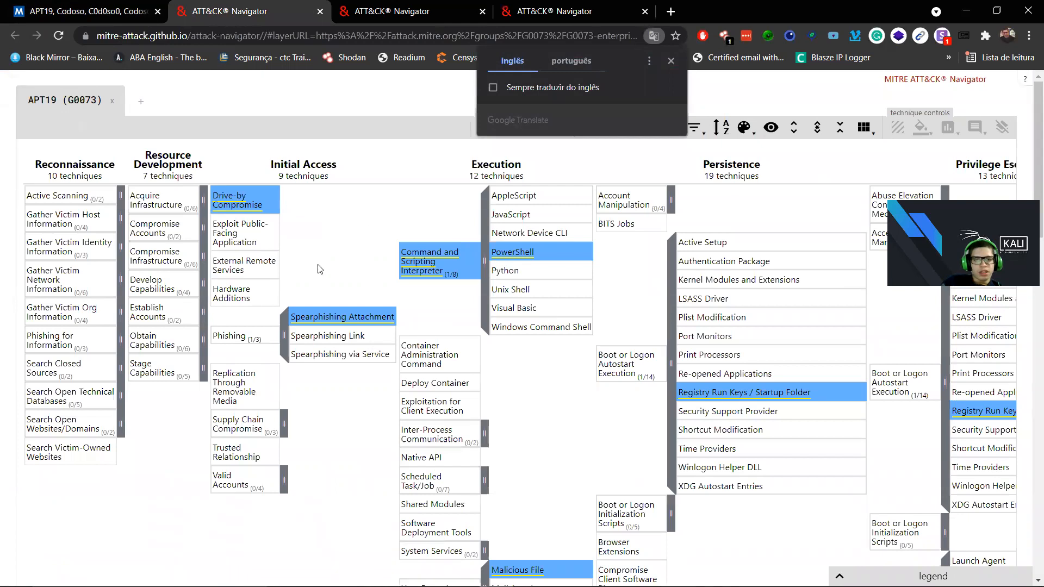
pyautogui.moveTo(253, 205)
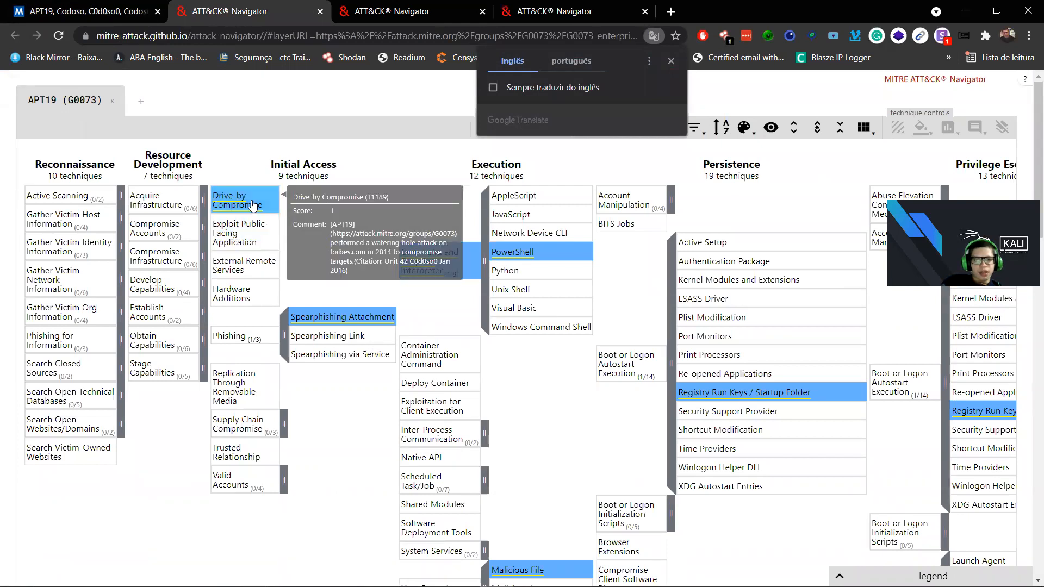
pyautogui.hotkey('ctrl', 'w')
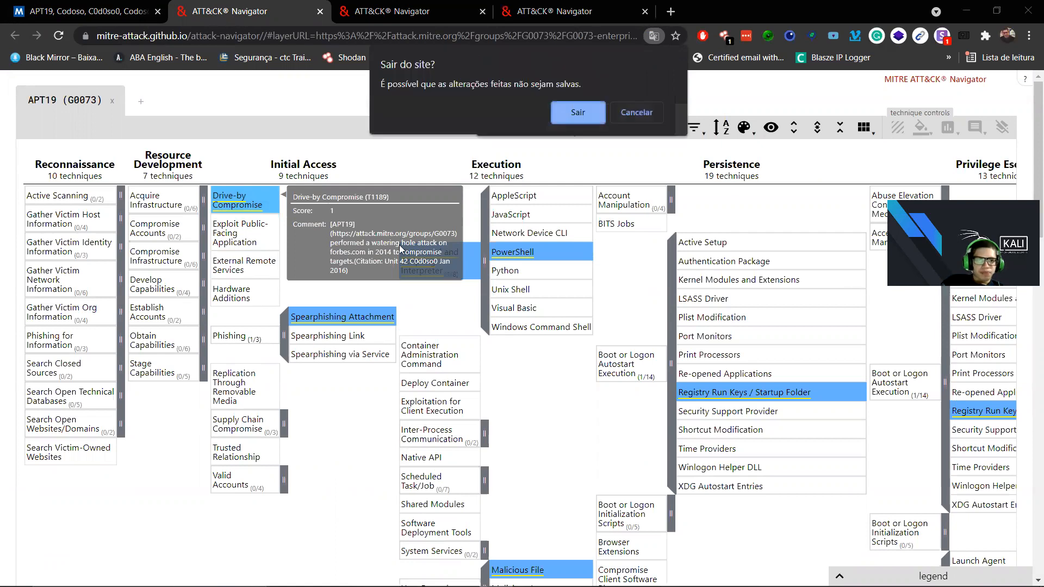
pyautogui.click(573, 111)
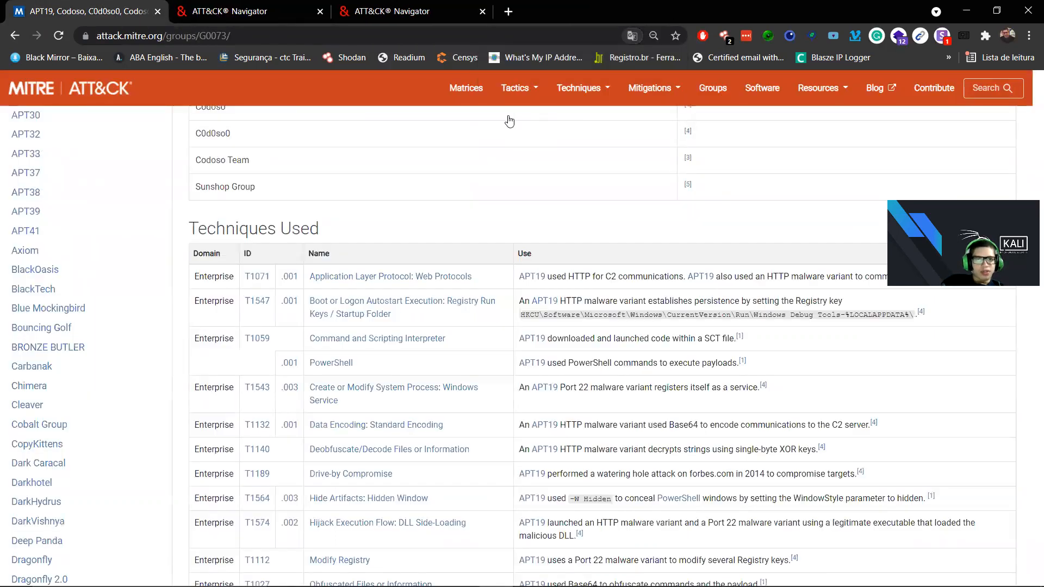
# Return to the blank APT19 layer in Navigator and finish editing its name.
pyautogui.hotkey('ctrl', 'Tab')
pyautogui.hotkey('ctrl', 'Tab')
pyautogui.hotkey('ctrl', 'shift', 'Tab')
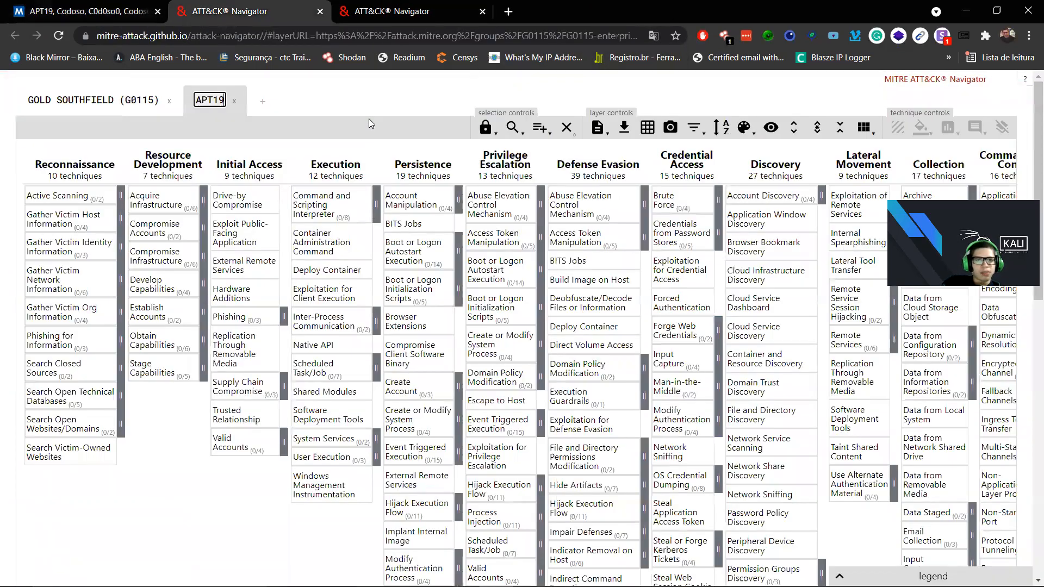
pyautogui.click(334, 102)
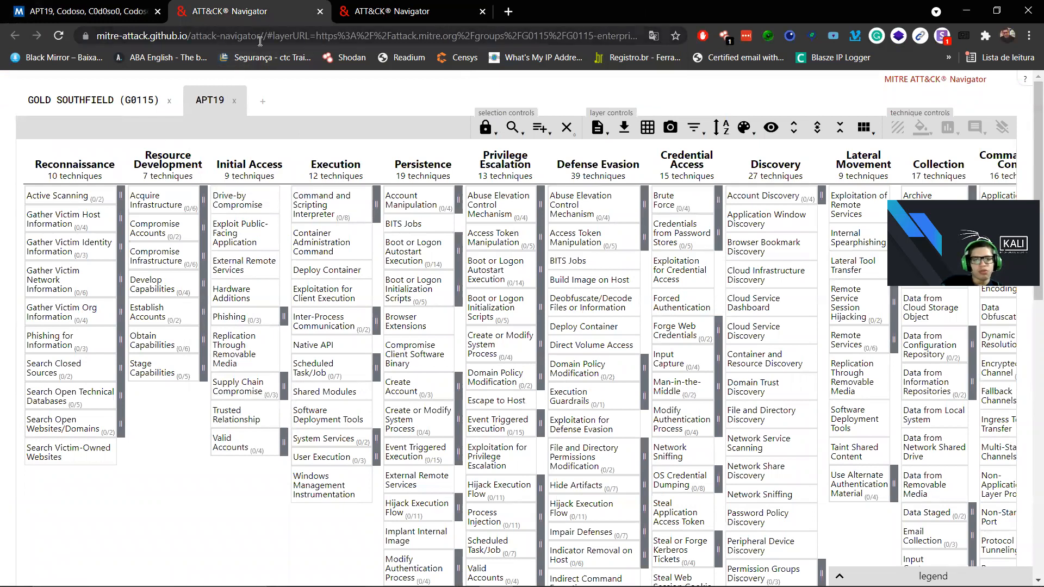
# Review the techniques listed for APT19 in the Techniques Used table of its MITRE ATT&CK group page.
pyautogui.click(143, 9)
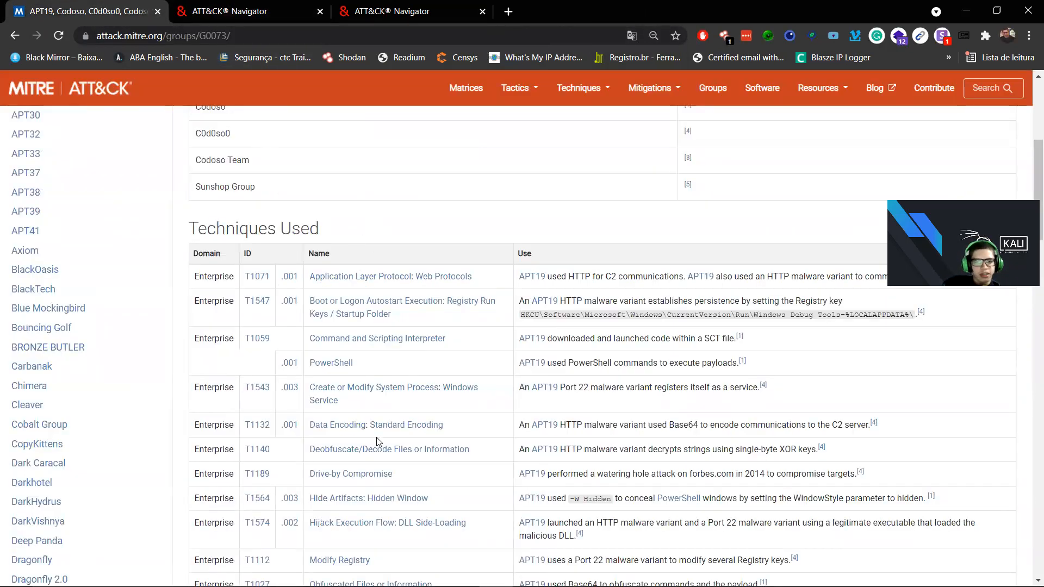
pyautogui.scroll(-3, 317, 294)
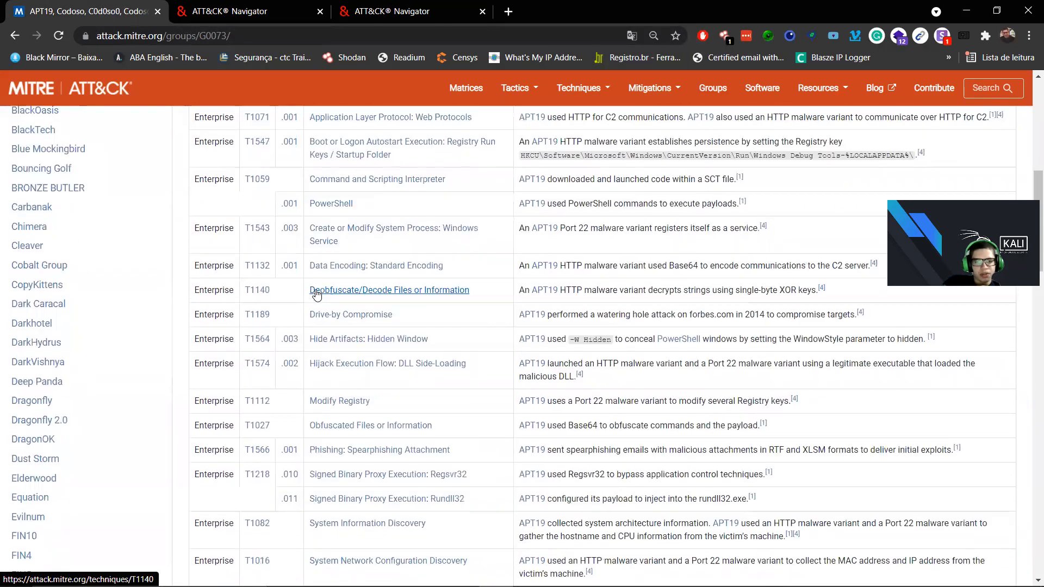
pyautogui.scroll(2, 317, 295)
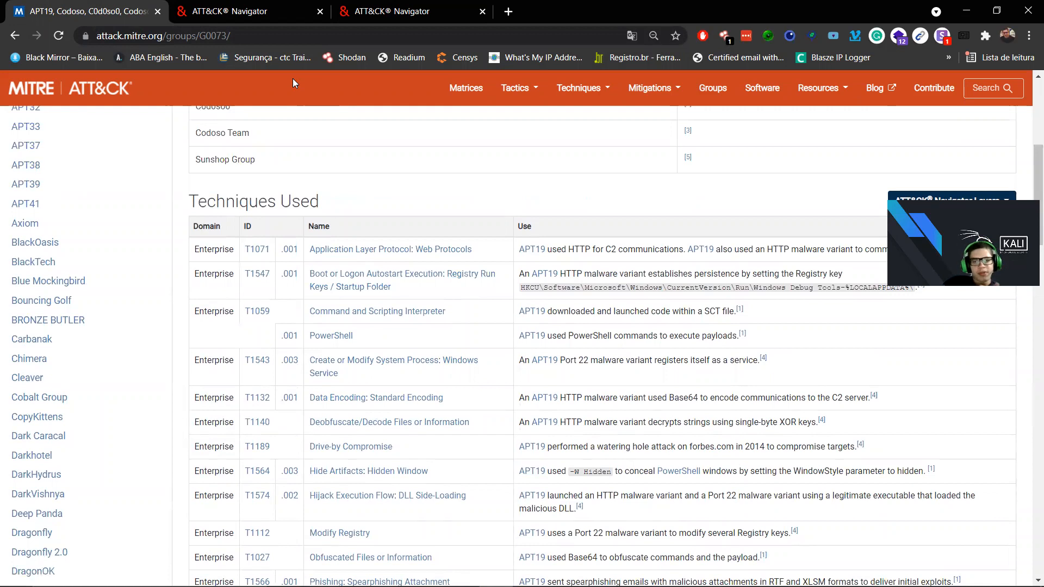
# Compare the blank APT19 layer in Navigator with the Techniques Used table on the APT19 group page.
pyautogui.click(210, 6)
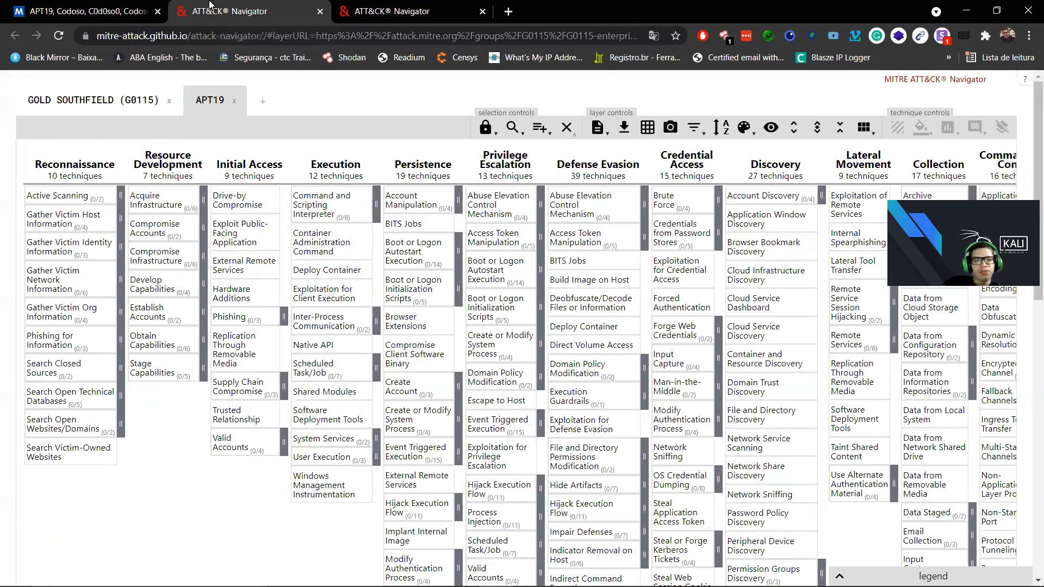
pyautogui.click(102, 6)
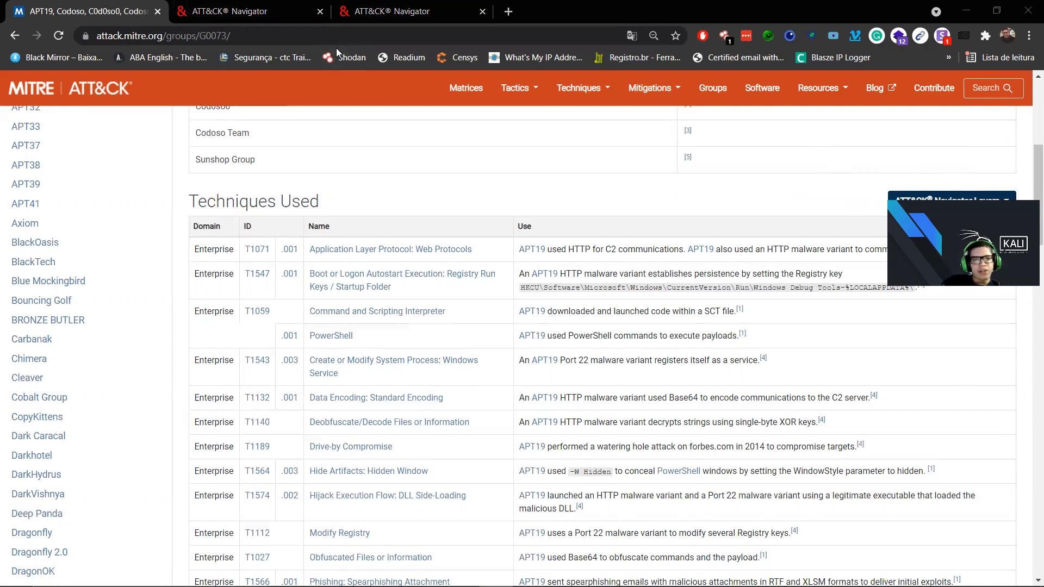
pyautogui.click(230, 22)
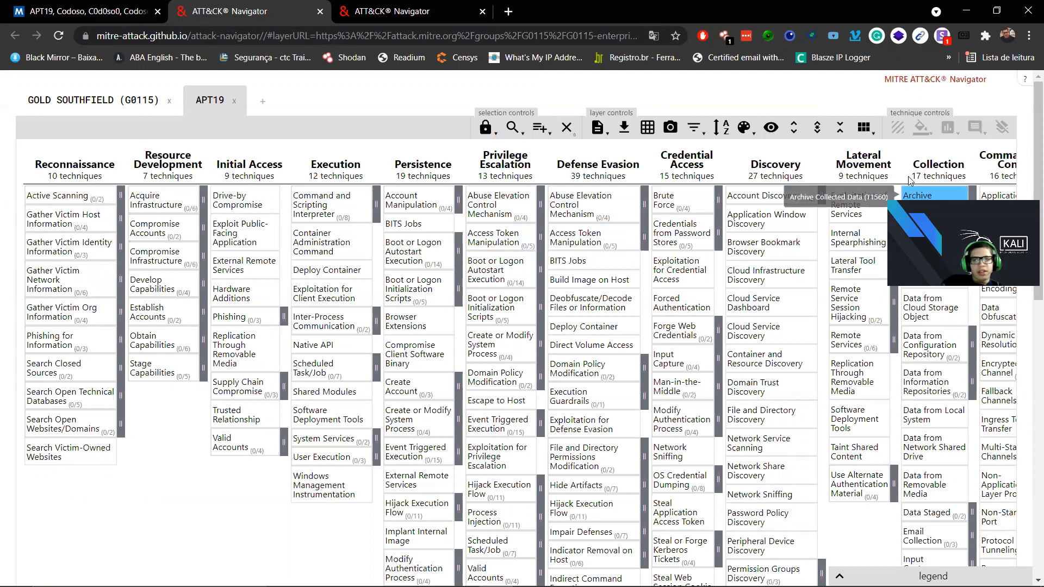
# Colour the Active Scanning technique under Reconnaissance red, expand it, and colour its Vulnerability Scanning sub-technique red as well.
pyautogui.click(64, 198)
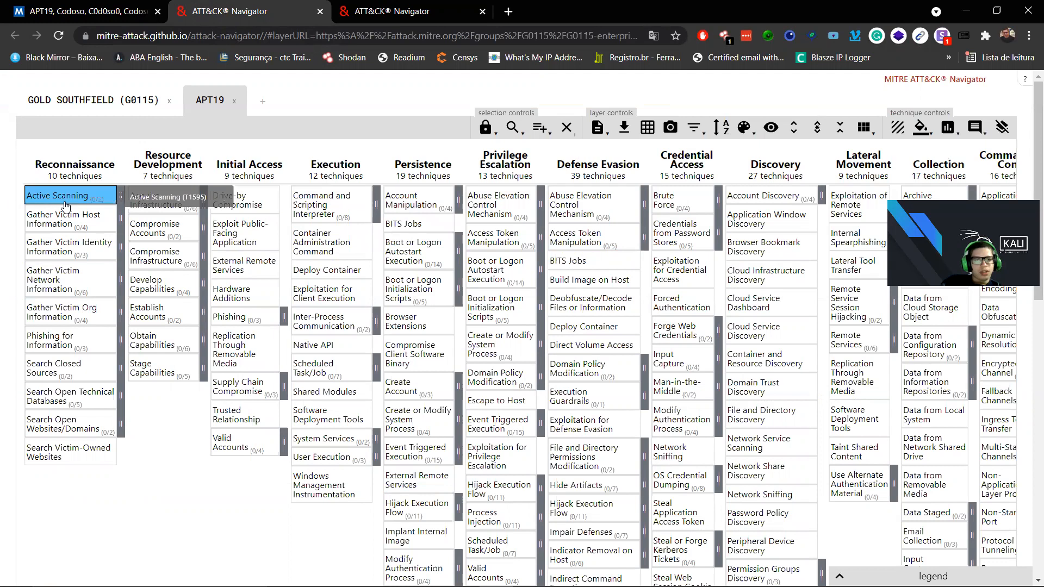
pyautogui.click(921, 129)
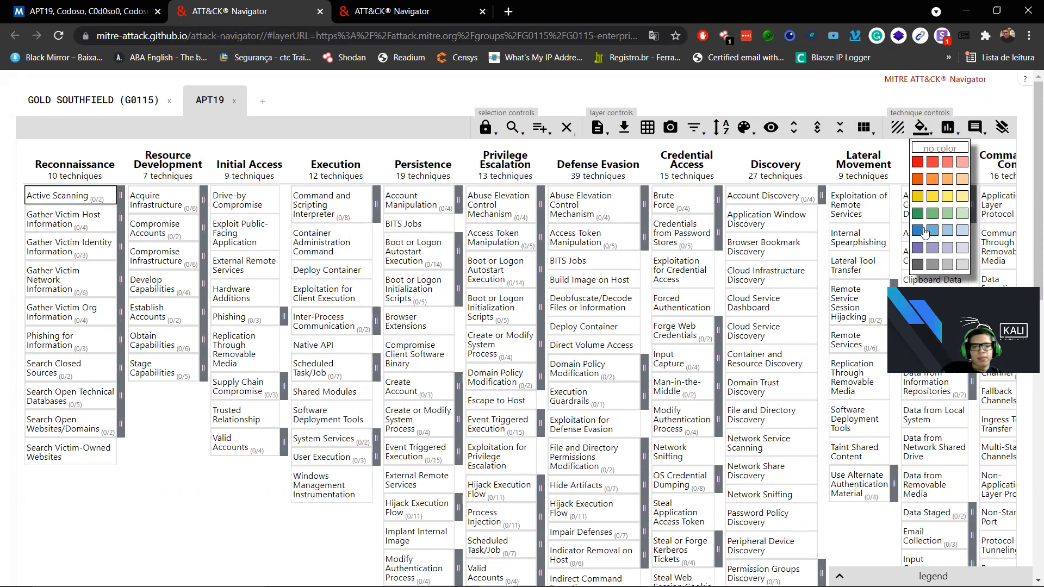
pyautogui.click(918, 162)
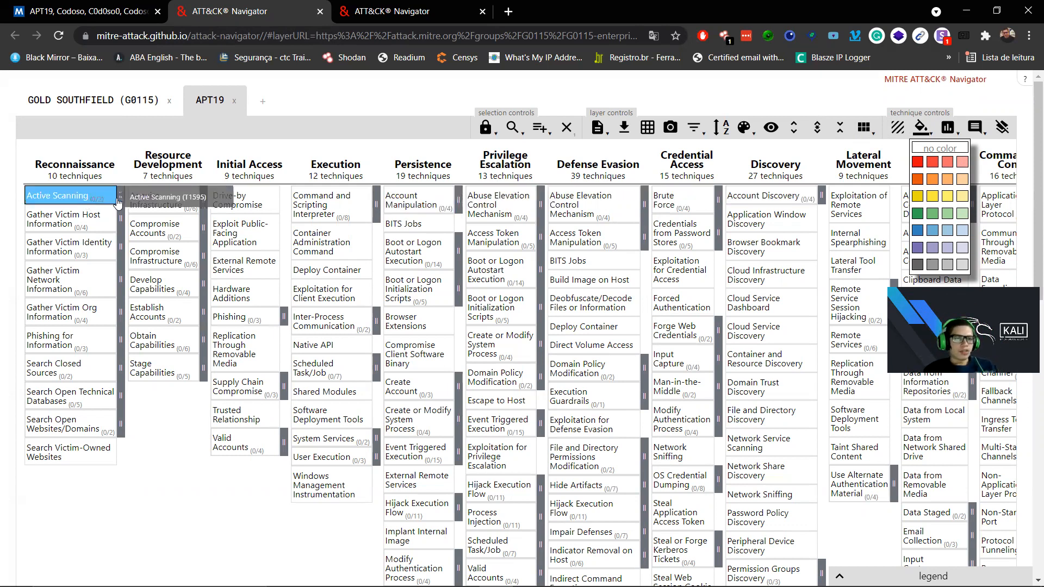
pyautogui.click(120, 201)
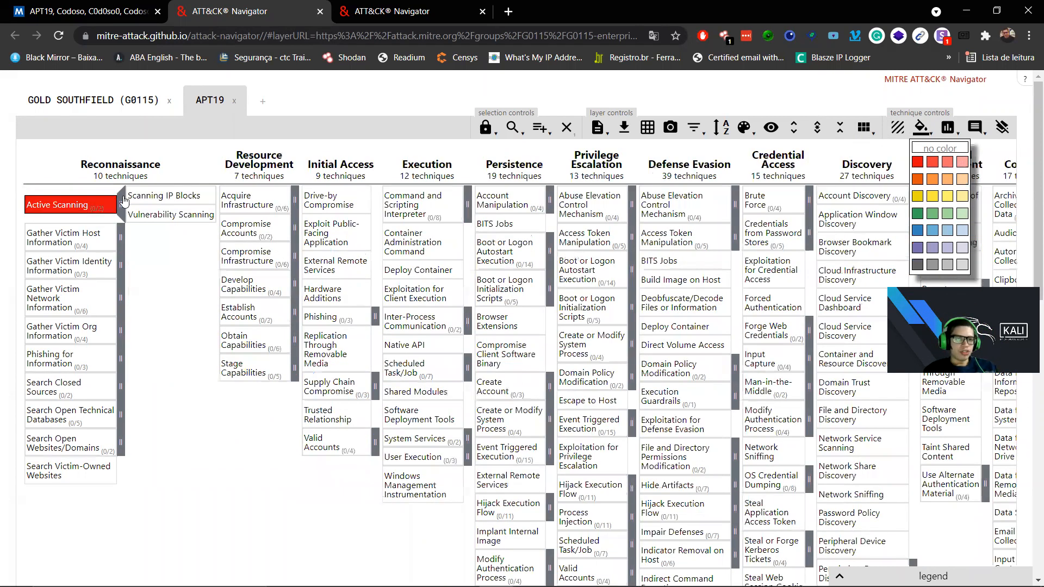
pyautogui.click(170, 218)
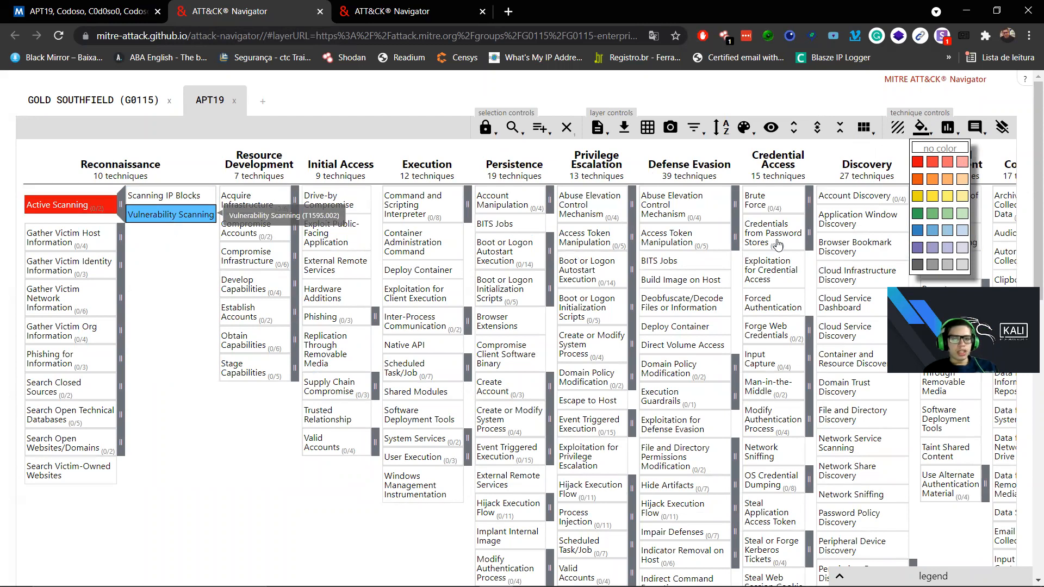
pyautogui.click(918, 162)
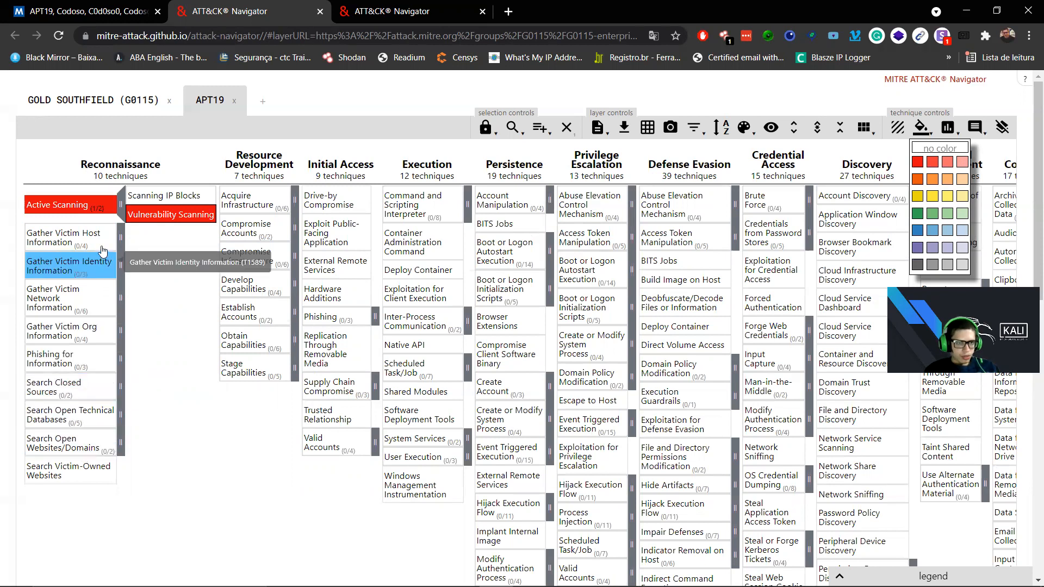
# Expand Gather Victim Host Information and Gather Victim Network Information, and colour the Gather Victim Network Information technique red.
pyautogui.click(122, 240)
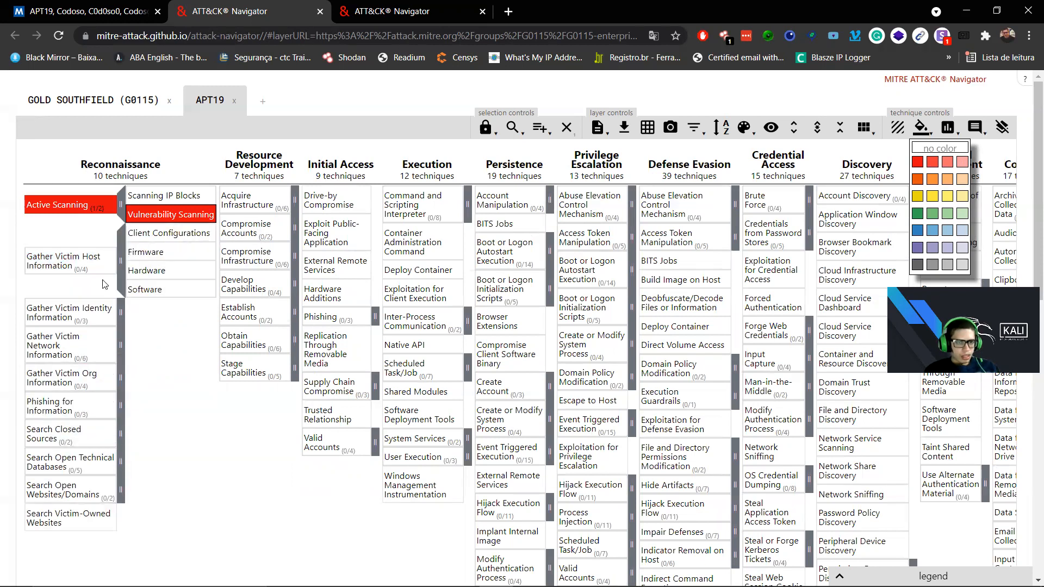
pyautogui.scroll(-1, 151, 308)
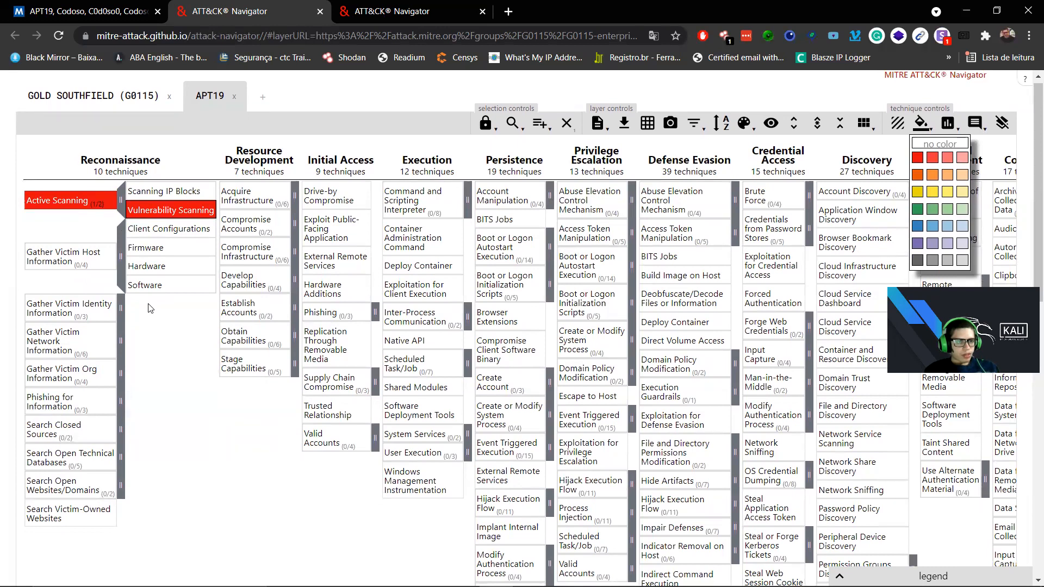
pyautogui.click(121, 354)
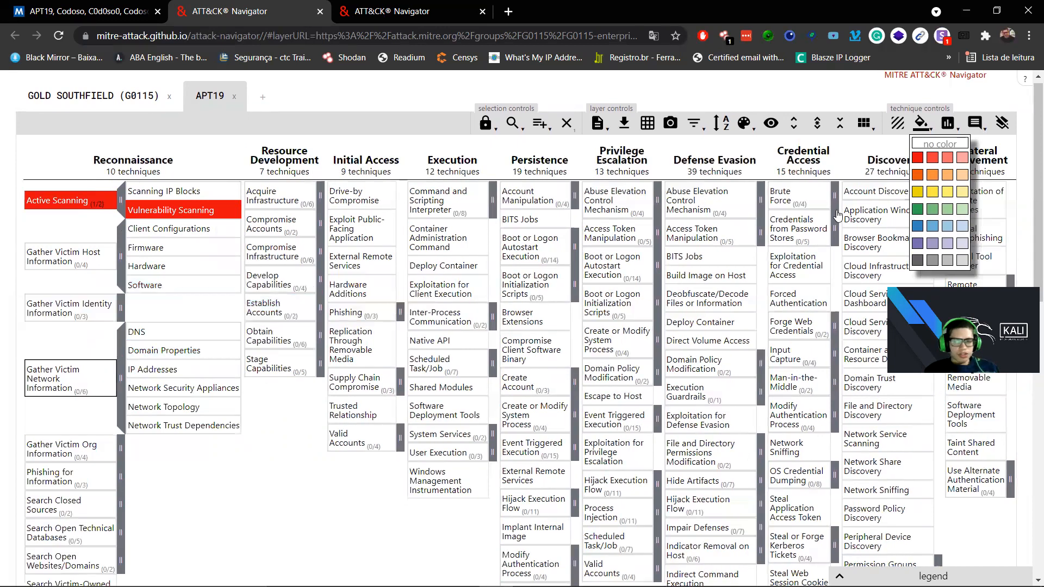
pyautogui.click(918, 158)
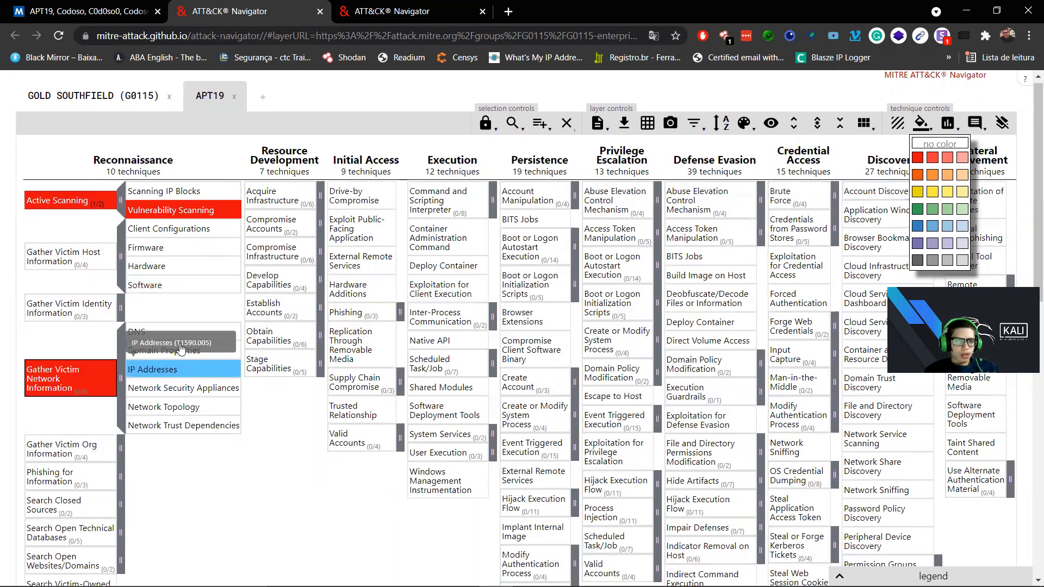
# Colour the DNS, IP Addresses and Network Topology sub-techniques of Gather Victim Network Information red.
pyautogui.click(918, 158)
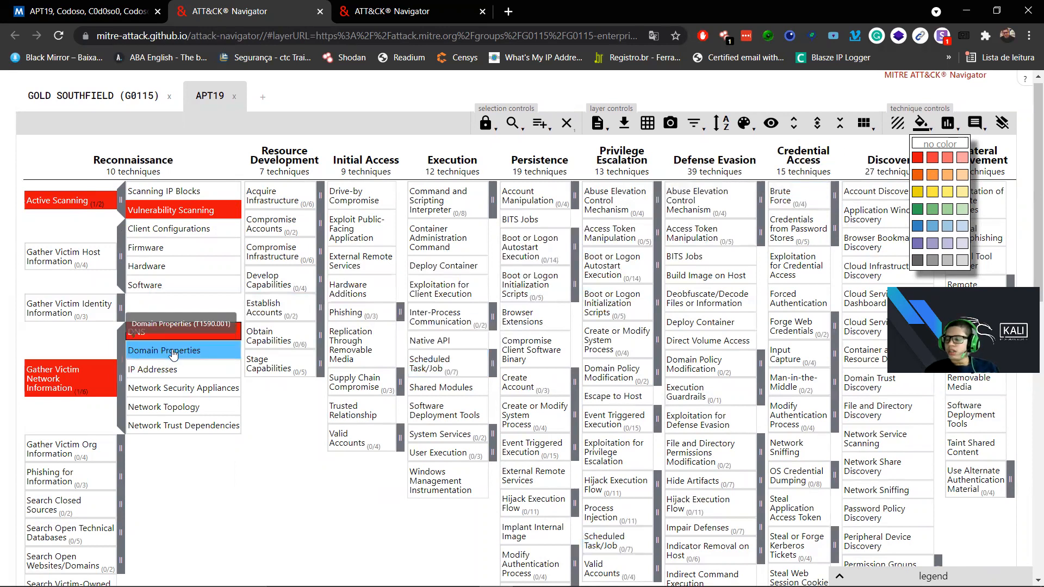
pyautogui.click(163, 370)
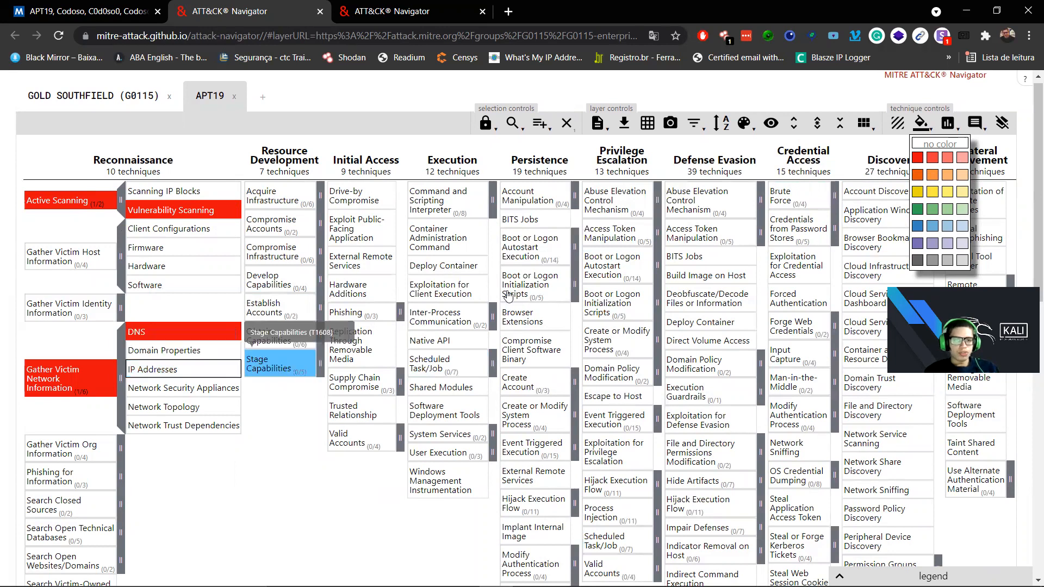
pyautogui.click(918, 158)
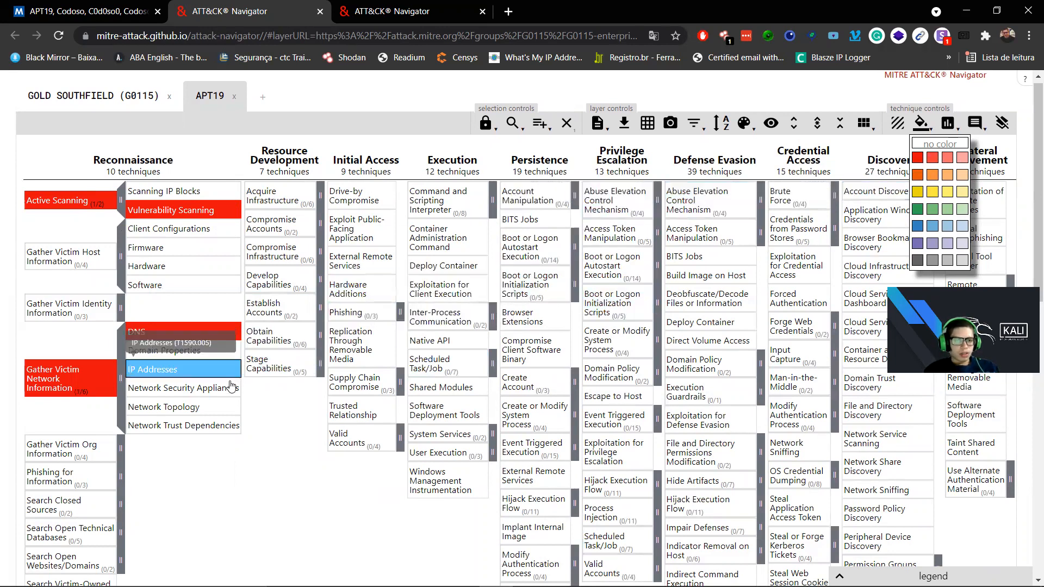
pyautogui.click(207, 407)
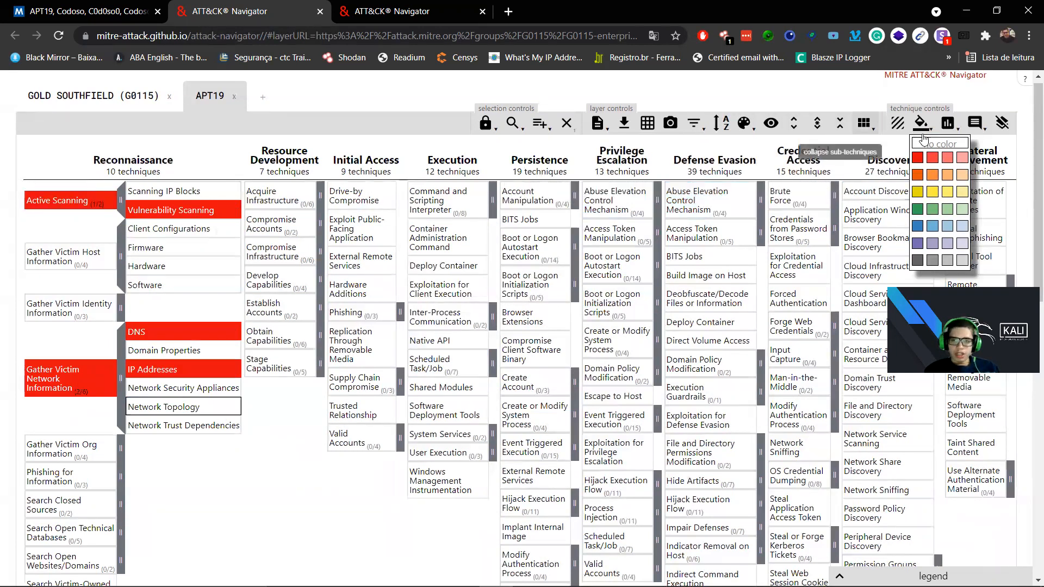
pyautogui.click(917, 158)
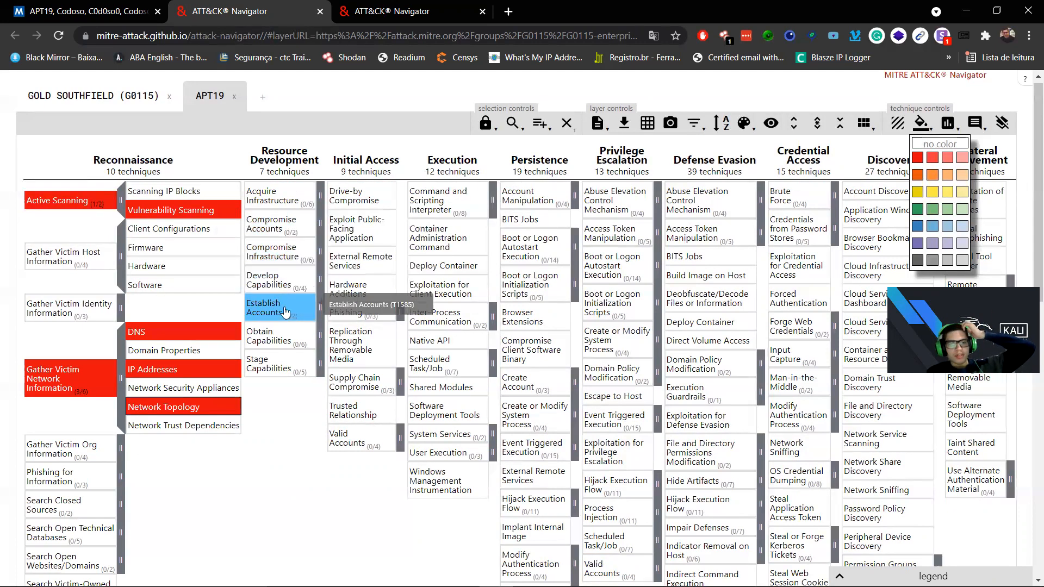
# Expand Stage Capabilities and Compromise Accounts, and colour Upload Malware, Upload Tool and the parent Stage Capabilities technique red.
pyautogui.click(319, 369)
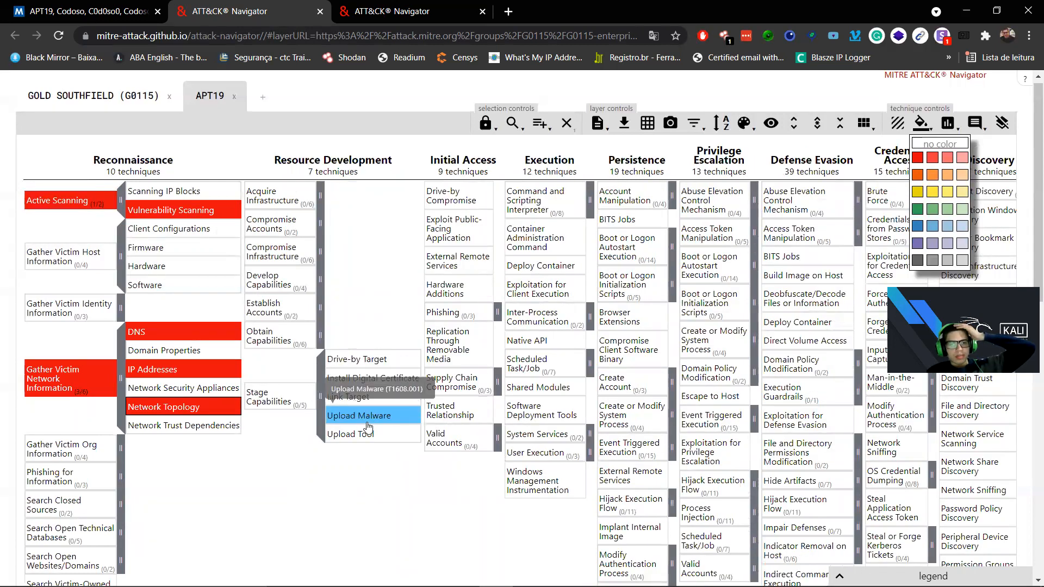
pyautogui.click(918, 157)
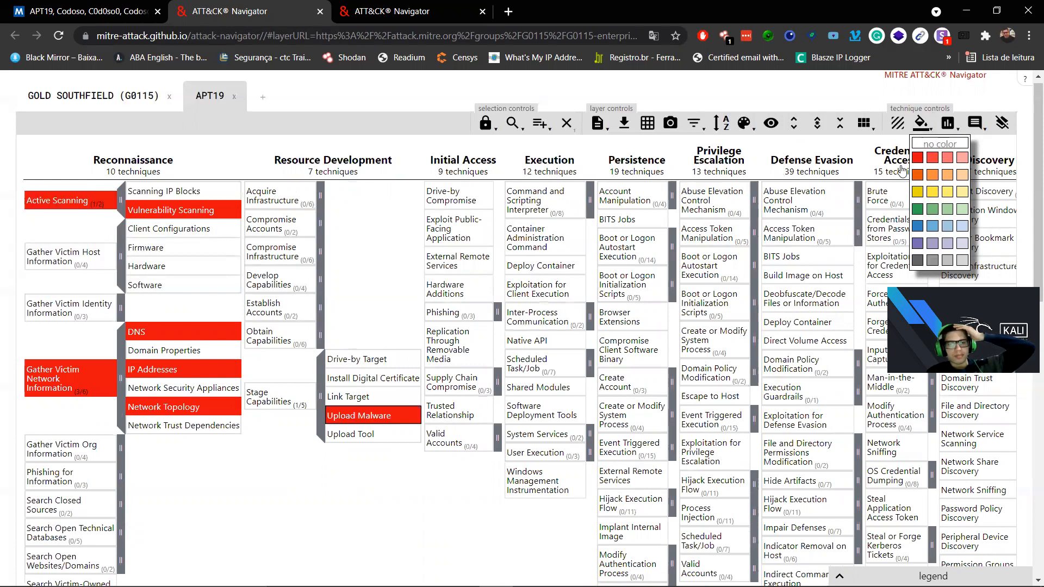
pyautogui.click(401, 437)
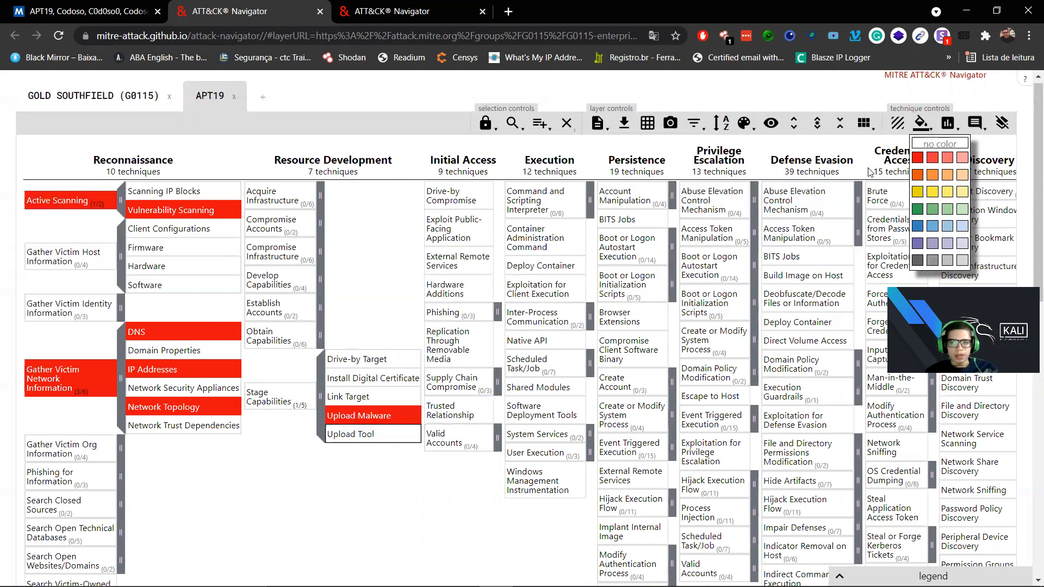
pyautogui.click(920, 158)
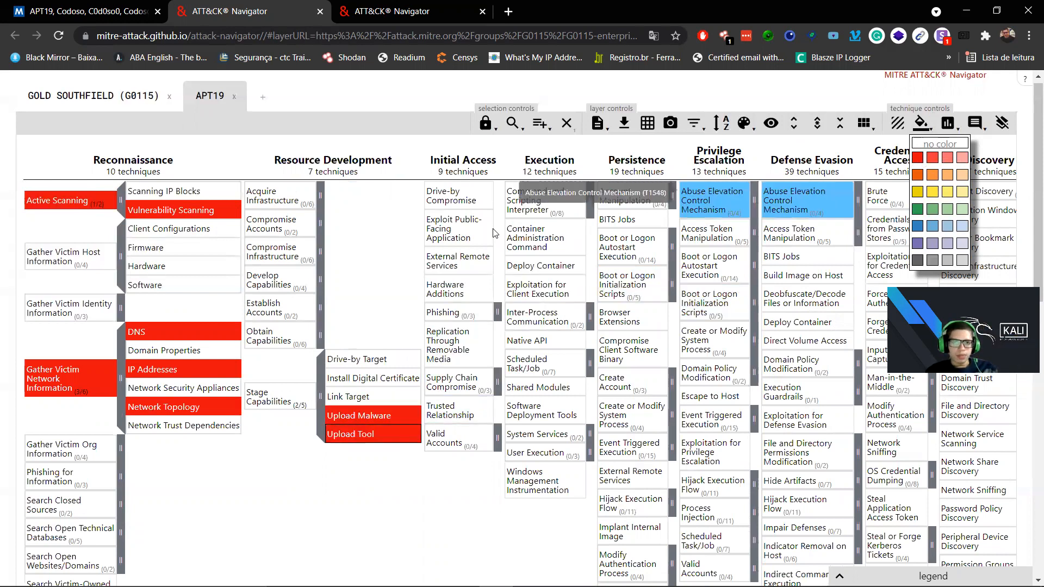
pyautogui.click(321, 226)
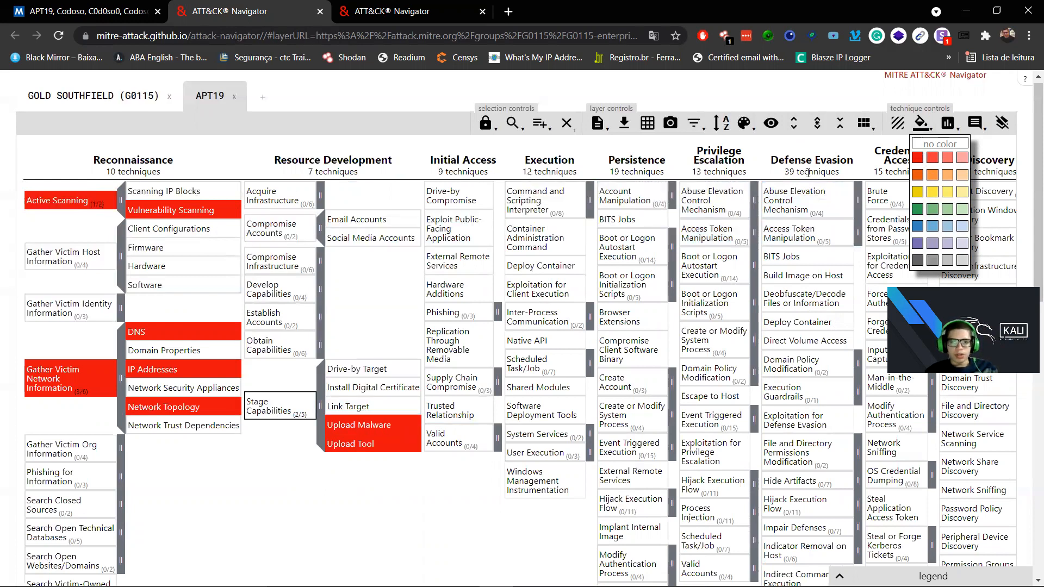
pyautogui.click(922, 159)
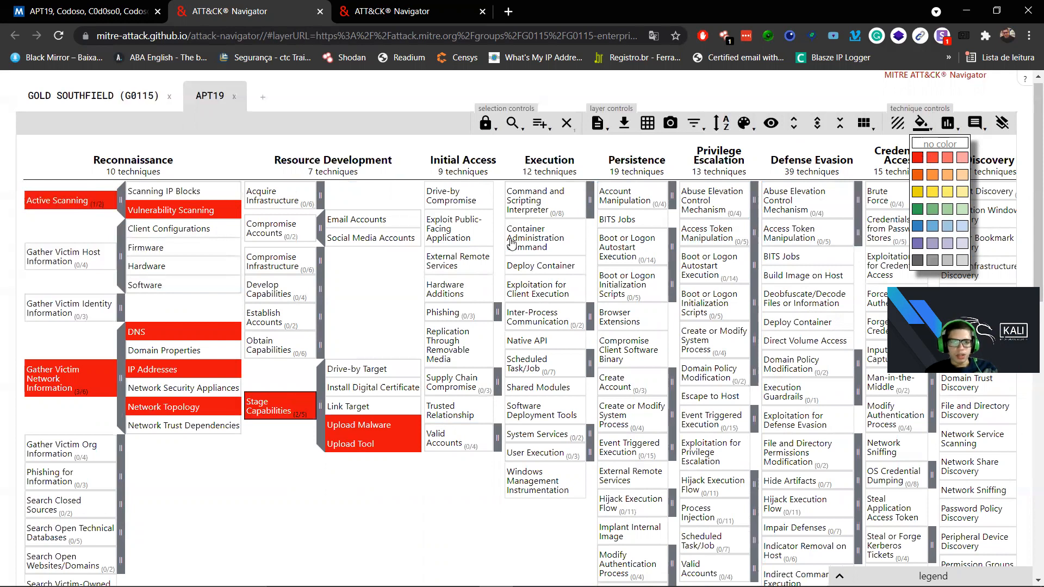
# Colour the Compromise Accounts technique and its Email Accounts sub-technique red.
pyautogui.click(271, 228)
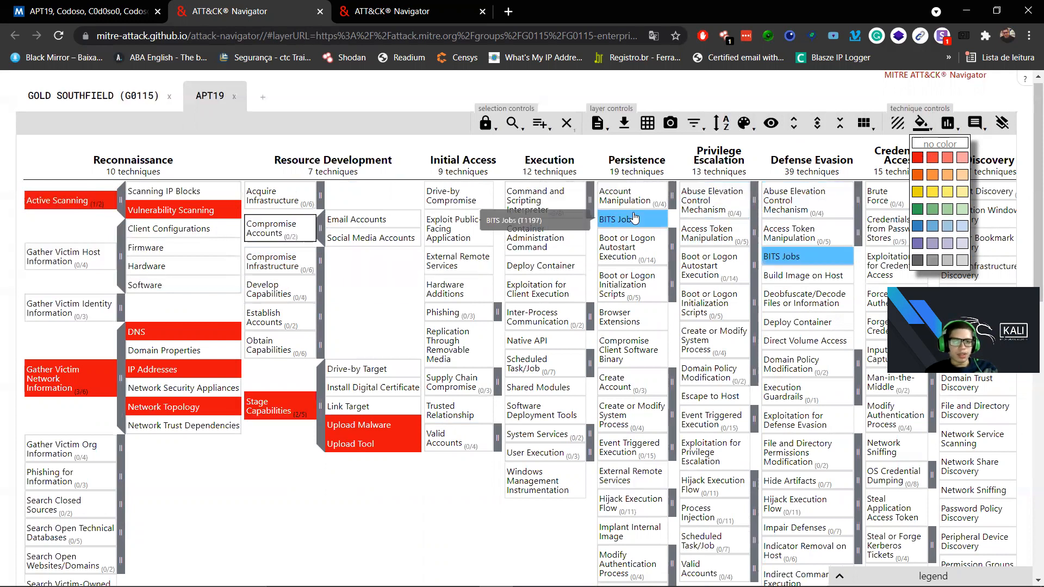
pyautogui.click(918, 160)
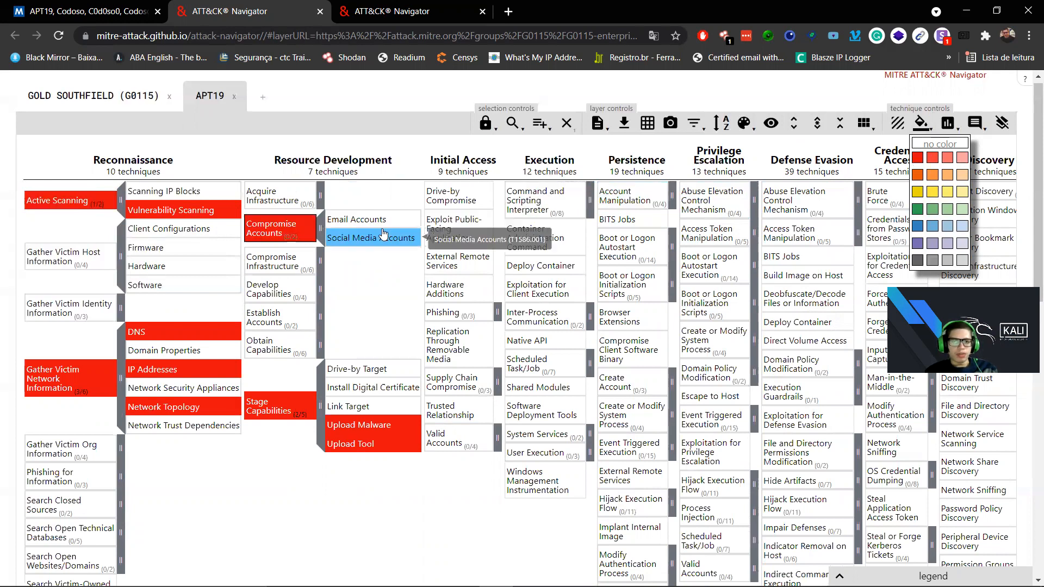
pyautogui.click(357, 219)
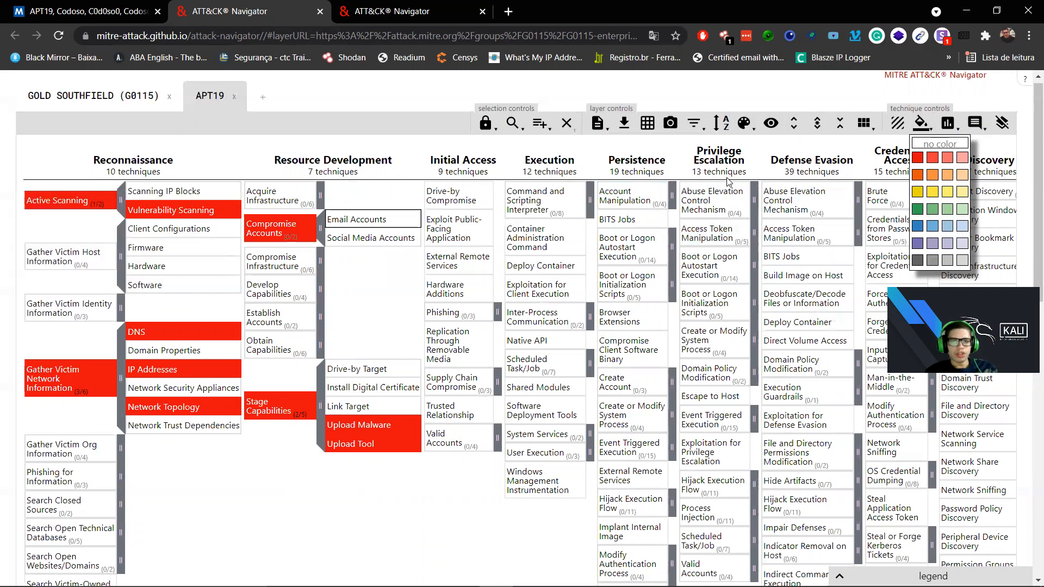
pyautogui.click(921, 162)
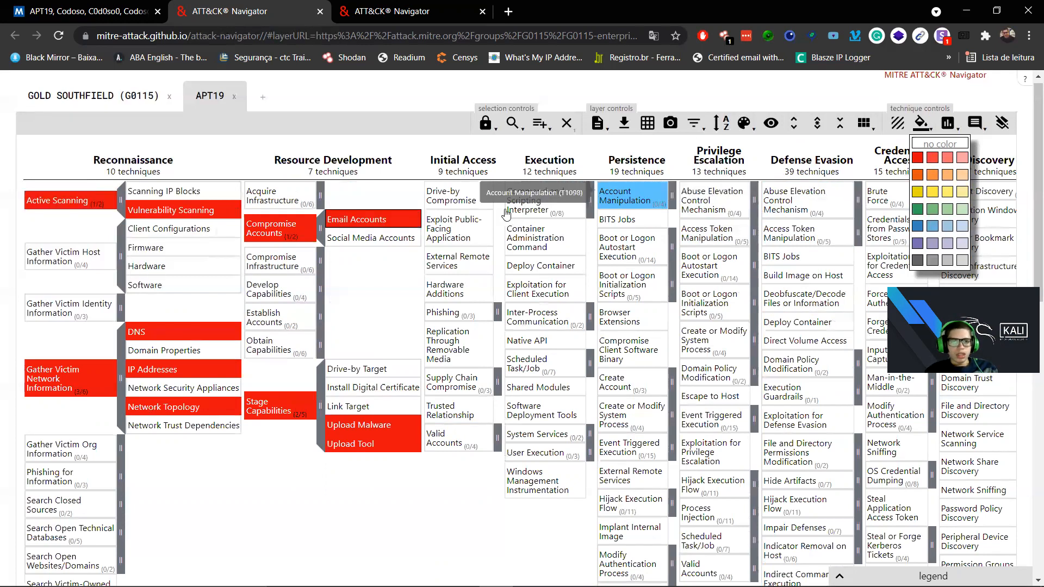
# Expand Acquire Infrastructure, colour it and its Server sub-technique red, and give its Domains sub-technique the next lighter red.
pyautogui.click(321, 196)
pyautogui.click(285, 238)
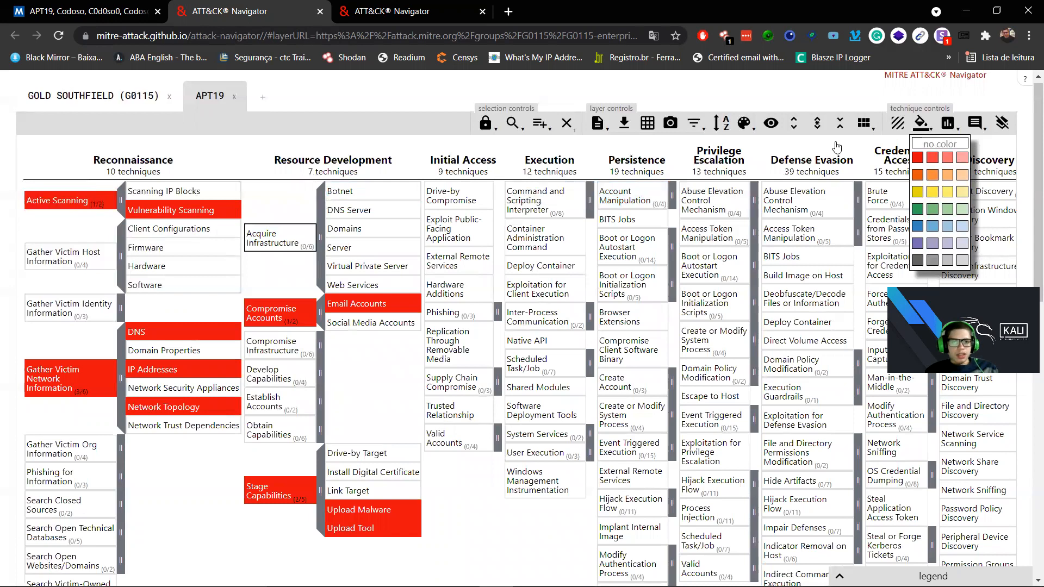
pyautogui.click(916, 162)
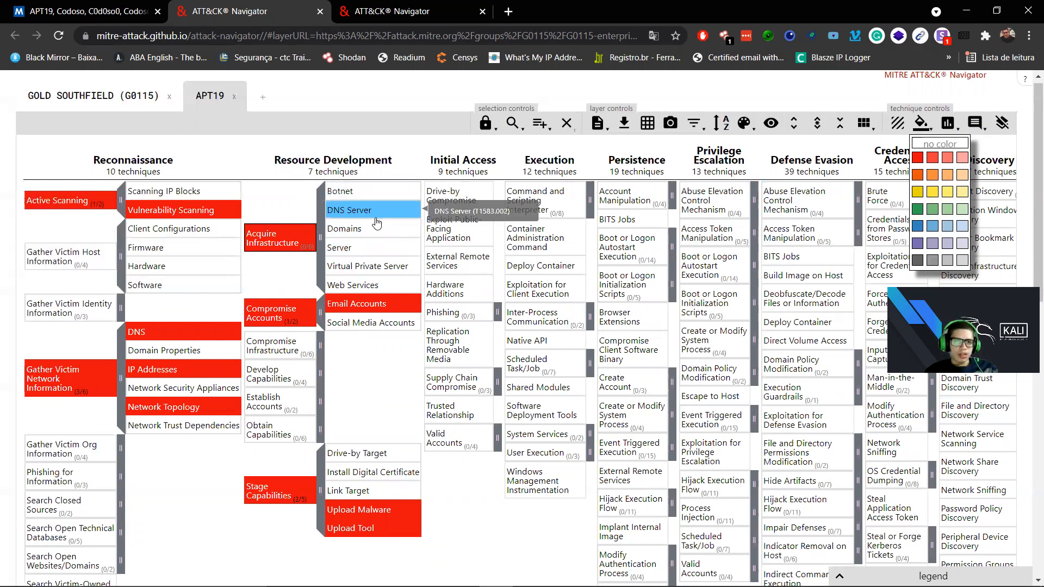
pyautogui.click(372, 231)
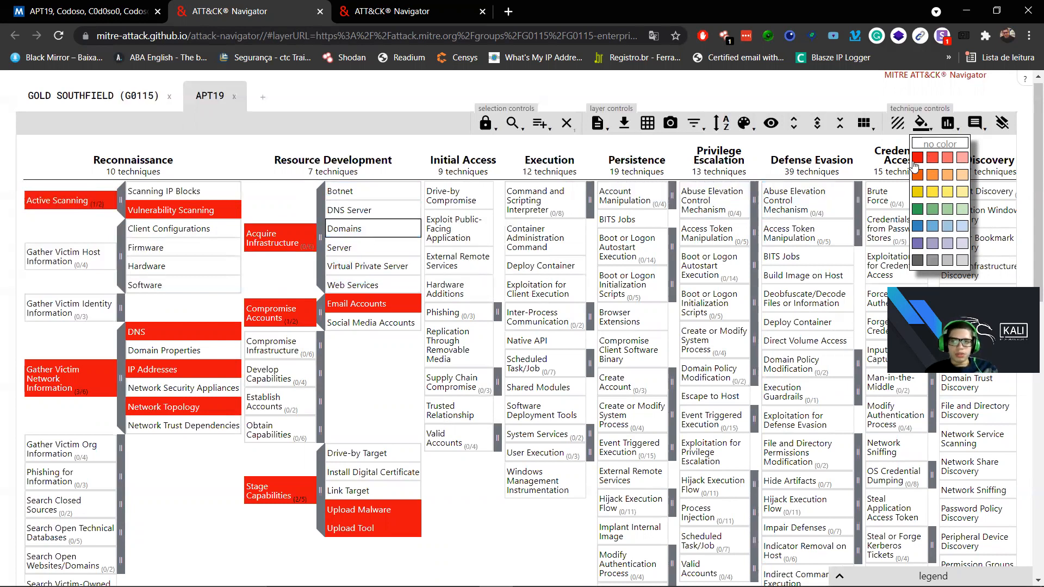
pyautogui.click(932, 158)
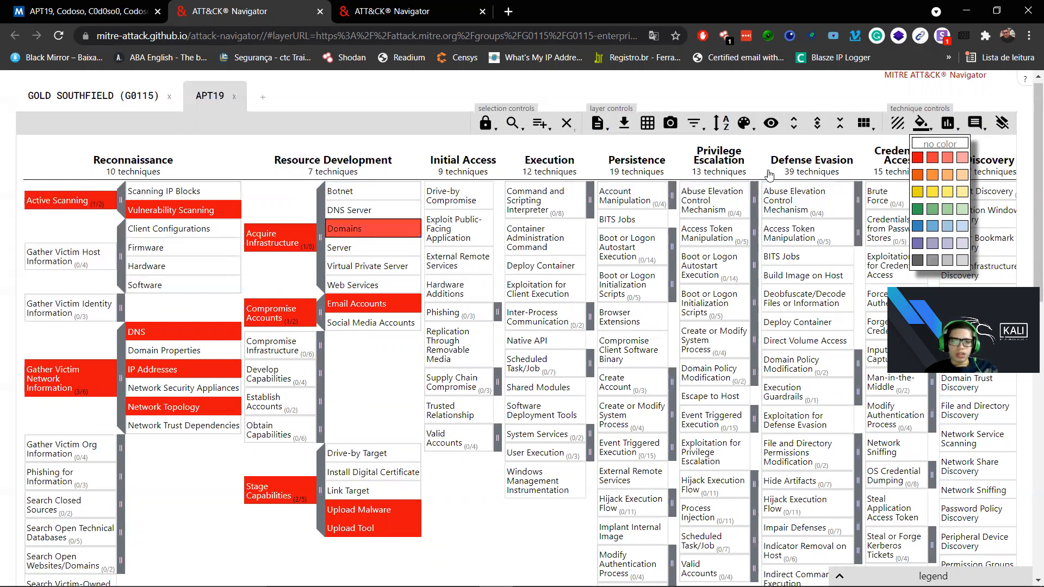
pyautogui.click(371, 252)
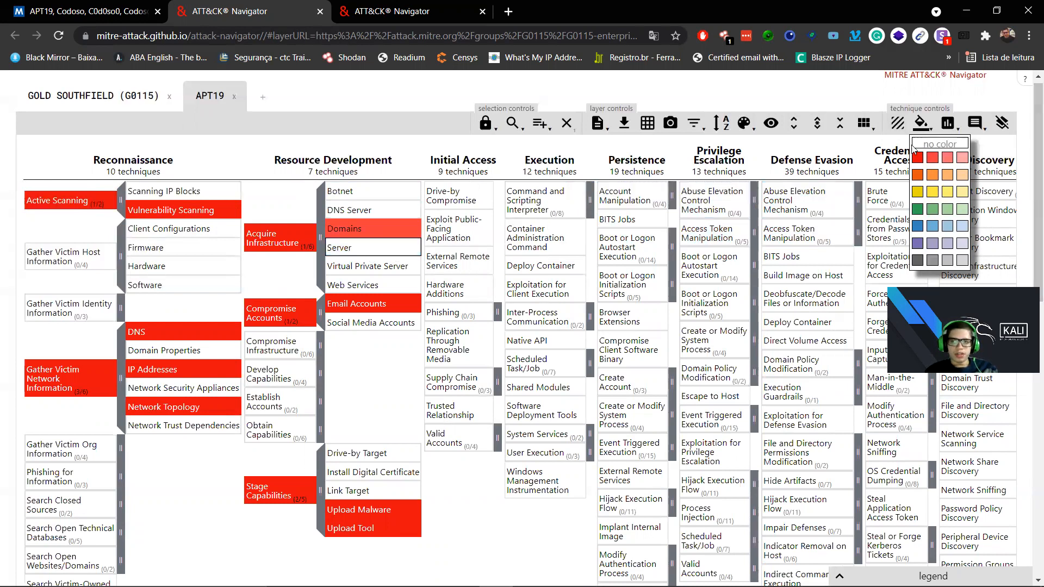
pyautogui.click(918, 159)
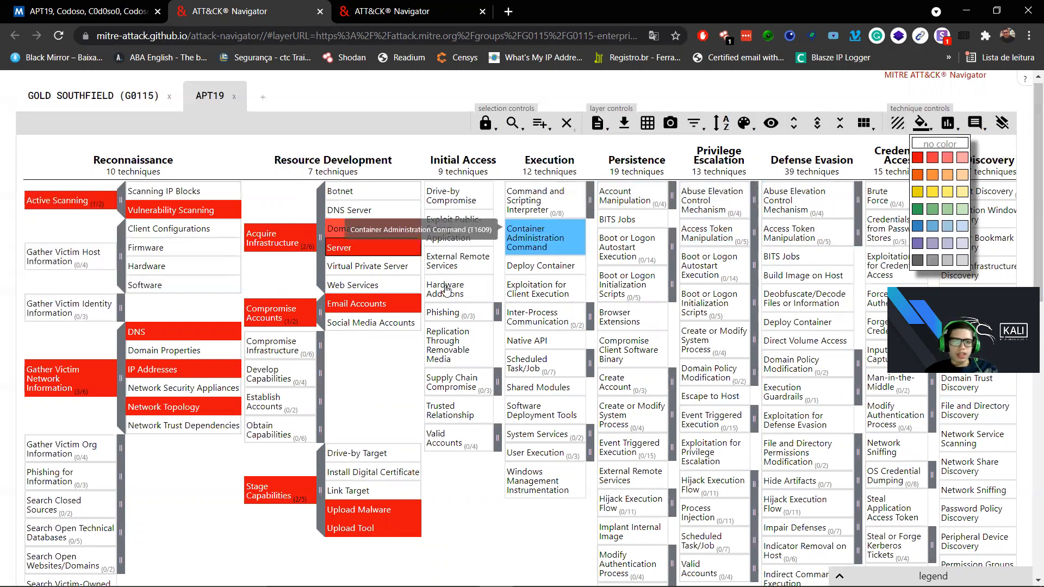
# Expand Compromise Infrastructure, and colour its Domains and Server sub-techniques and the parent technique red.
pyautogui.click(319, 354)
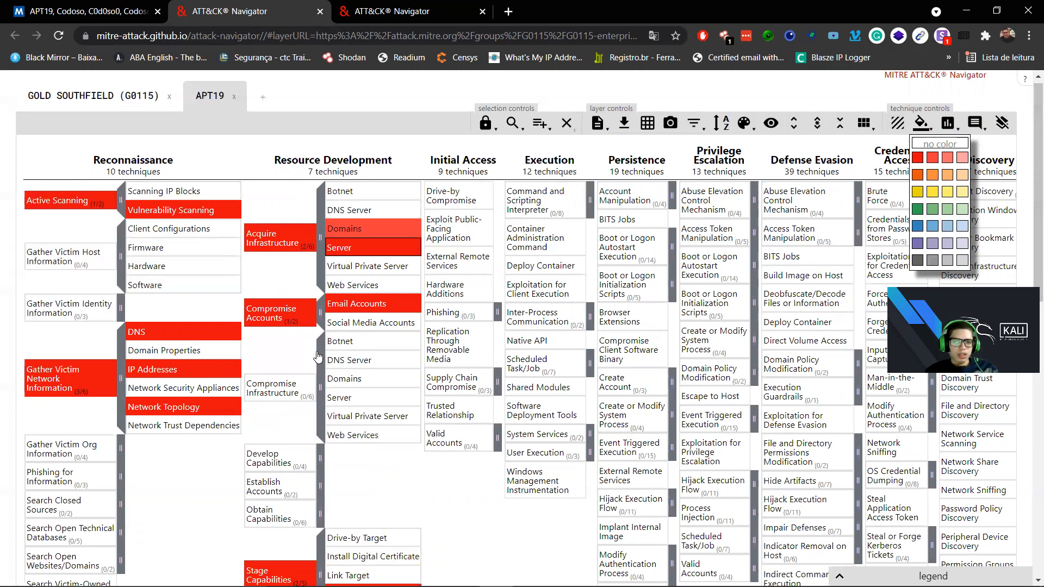
pyautogui.click(319, 356)
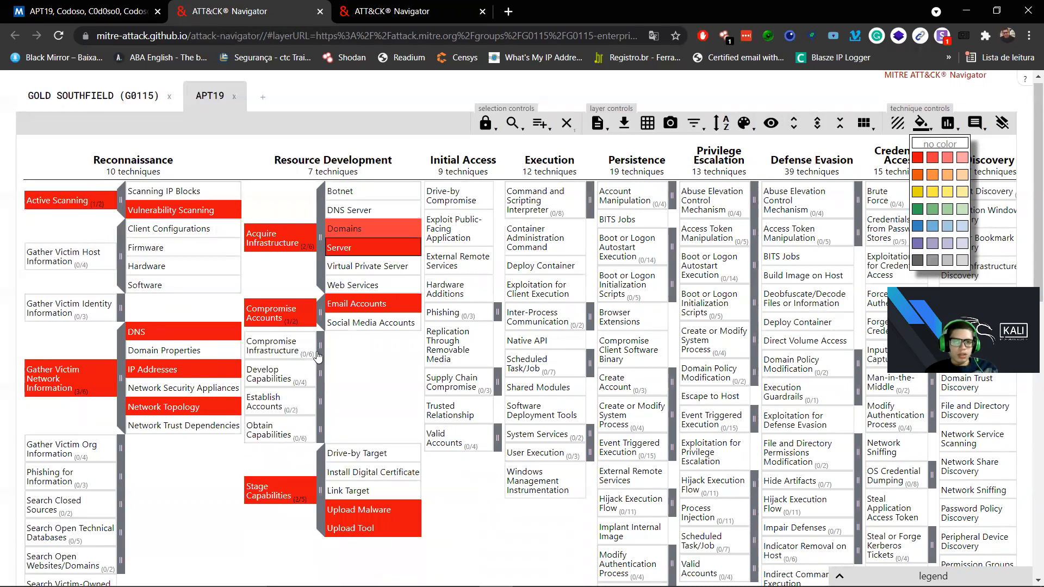
pyautogui.click(319, 356)
pyautogui.click(370, 384)
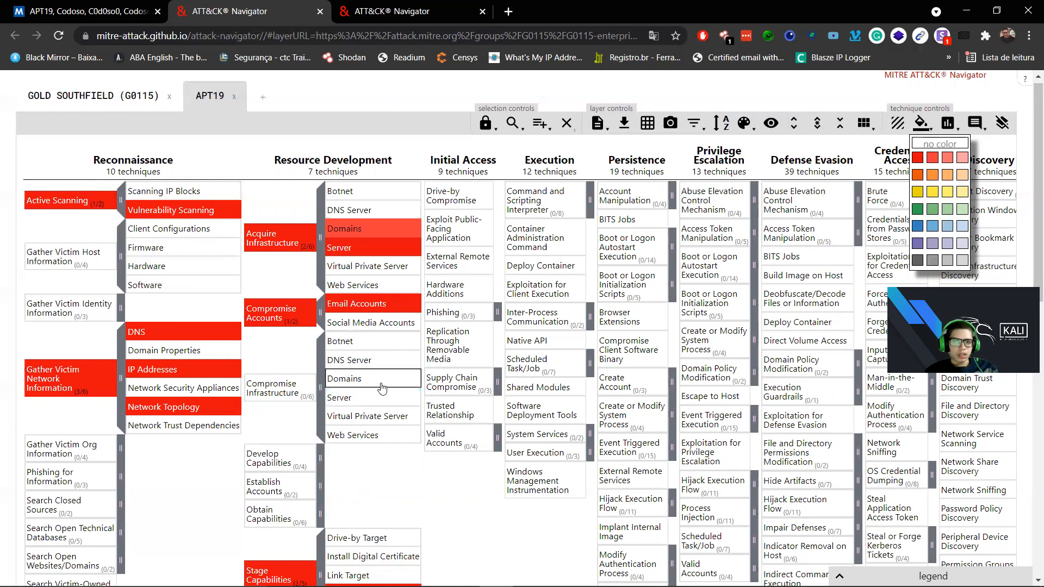
pyautogui.keyDown('ctrl'); pyautogui.click(372, 402); pyautogui.keyUp('ctrl')
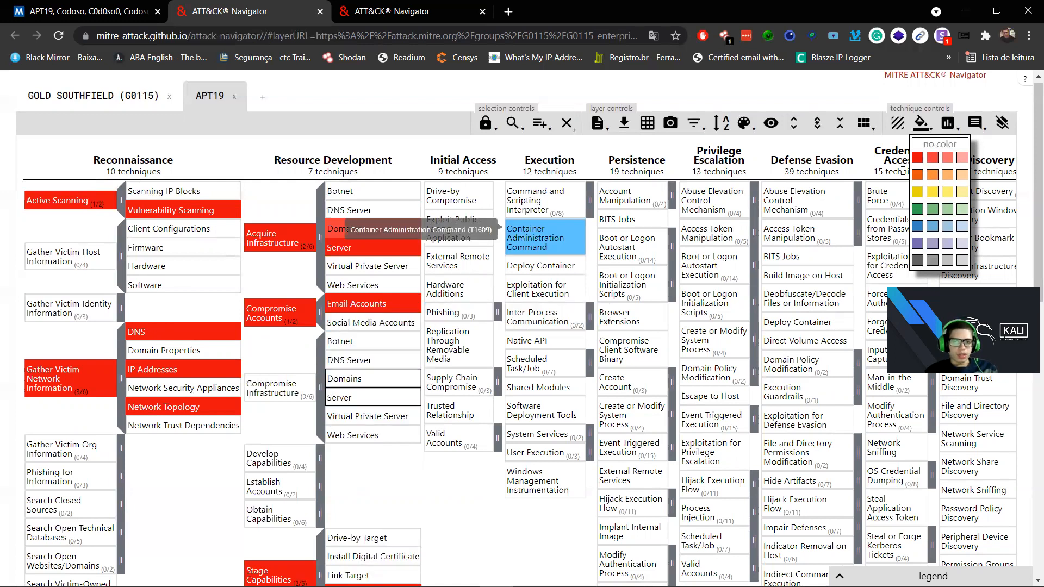
pyautogui.click(917, 159)
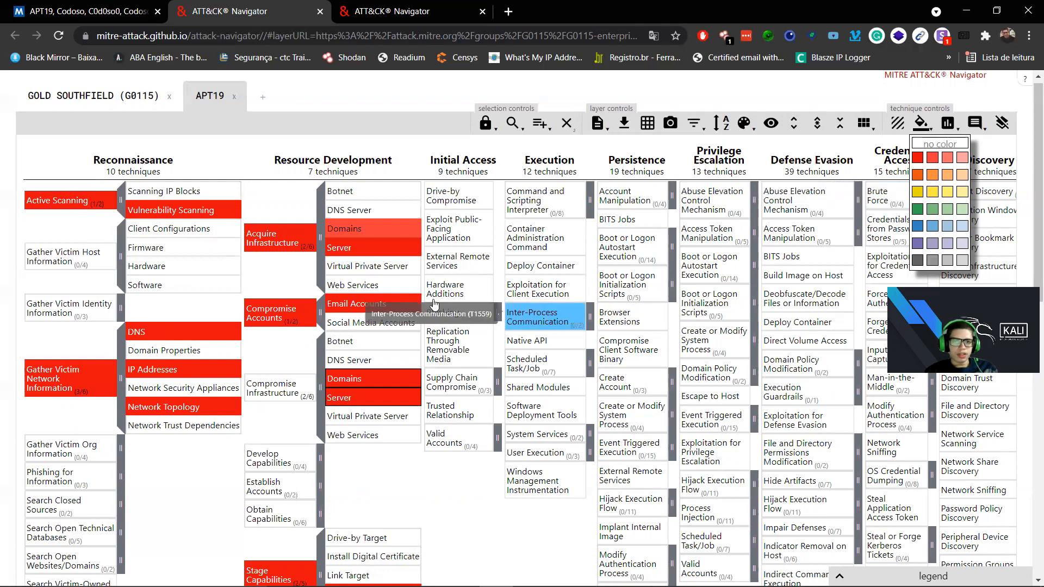
pyautogui.click(272, 388)
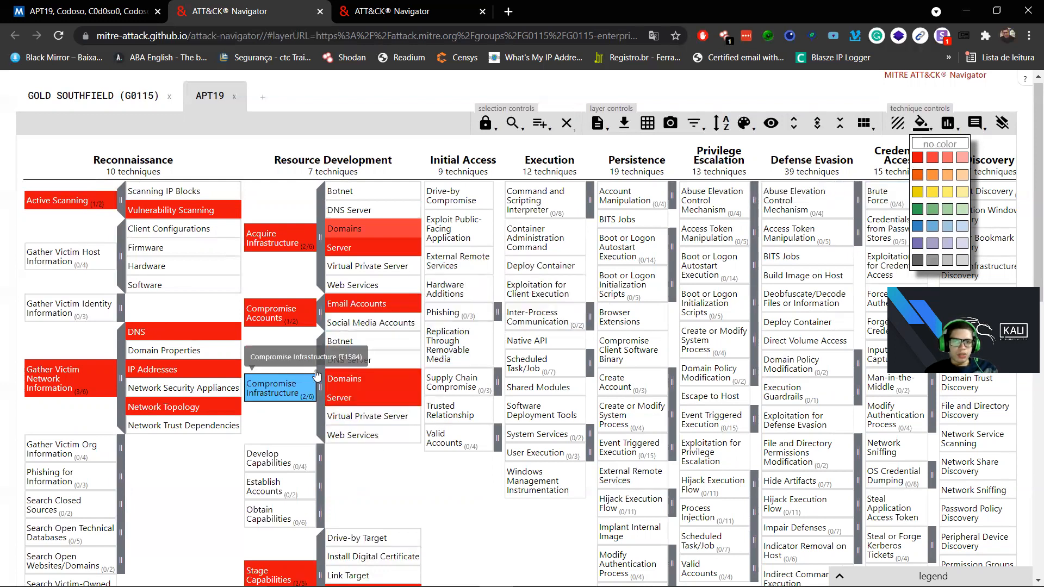
pyautogui.click(917, 158)
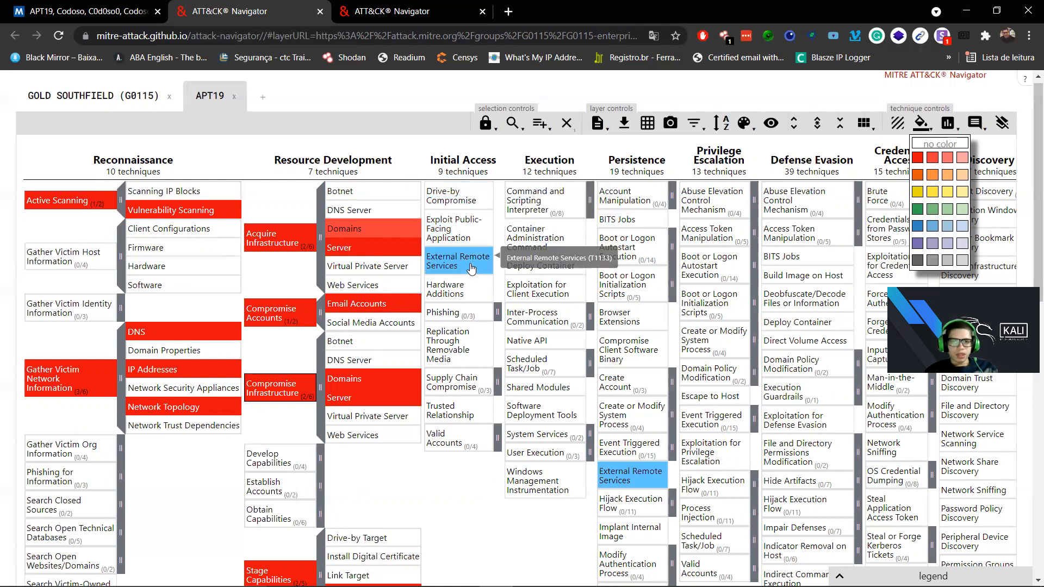
# Colour the Phishing technique under Initial Access red, expand it, and colour its Spearphishing Attachment sub-technique red.
pyautogui.scroll(1, 472, 270)
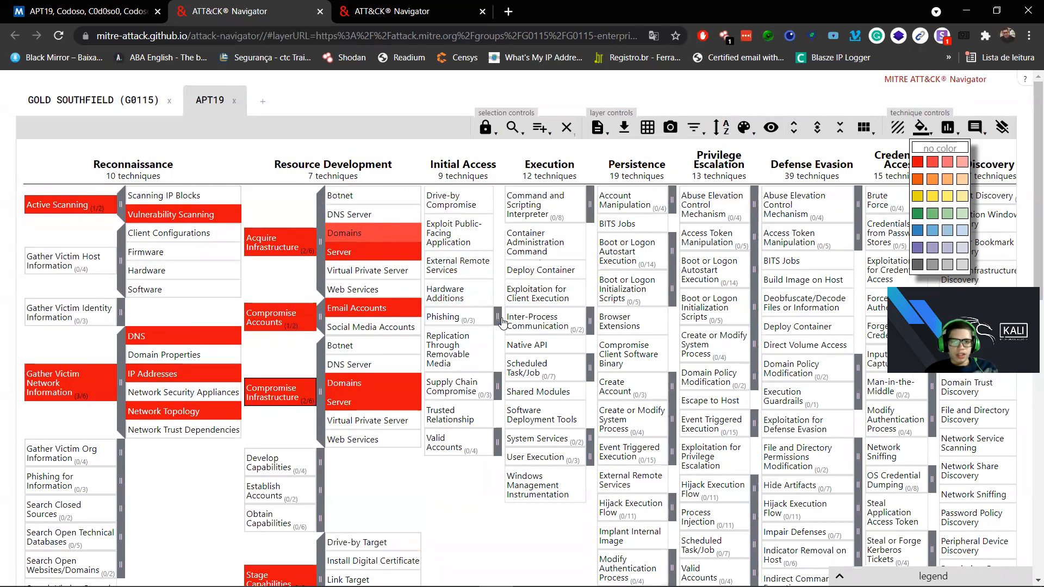
pyautogui.click(475, 321)
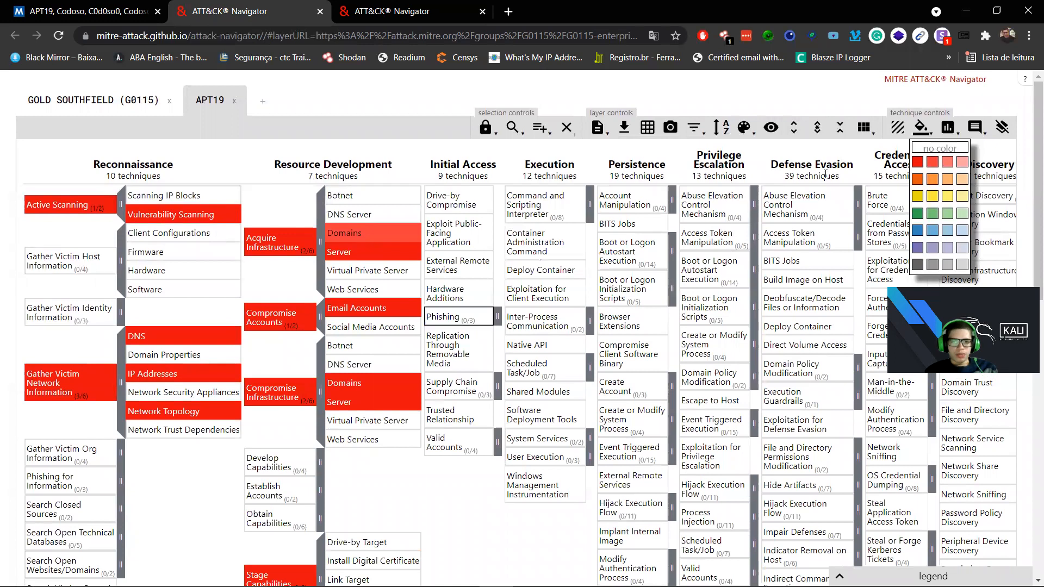
pyautogui.click(927, 163)
pyautogui.click(497, 316)
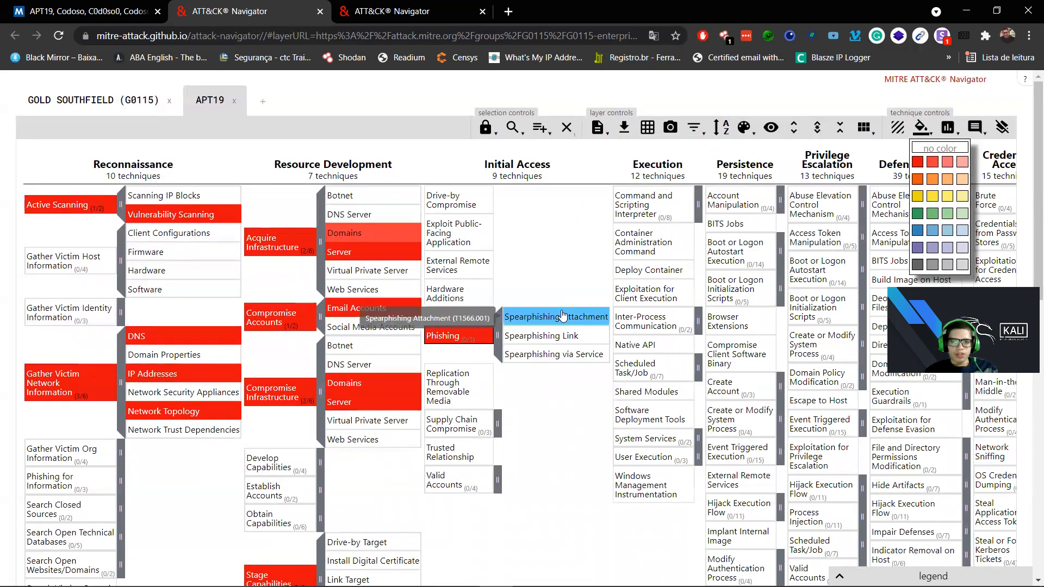
pyautogui.click(571, 317)
pyautogui.click(918, 161)
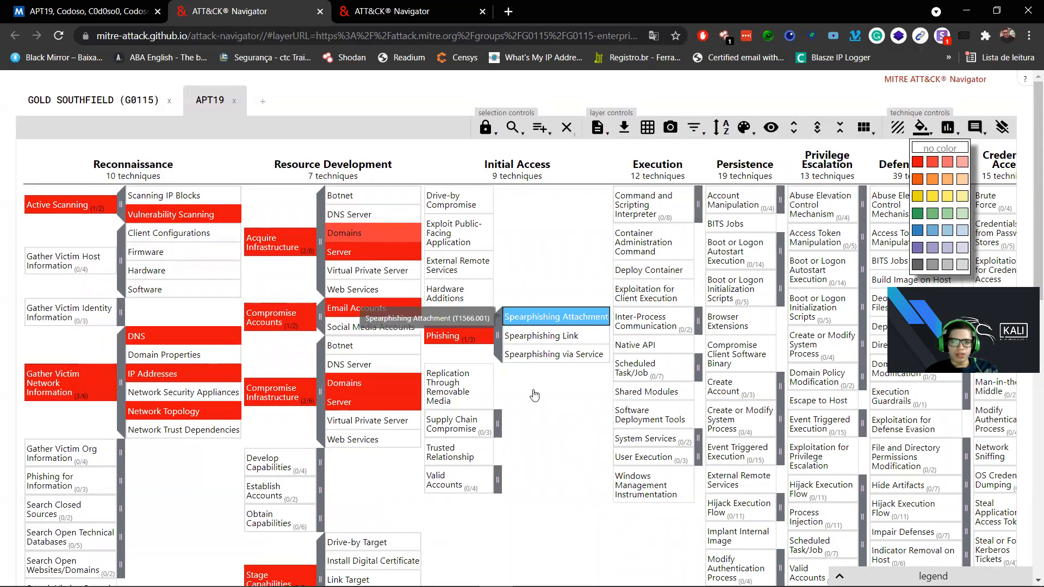
# Expand Valid Accounts under Initial Access, and colour it and its Default Accounts, Domain Accounts and Local Accounts sub-techniques red.
pyautogui.click(498, 479)
pyautogui.click(472, 502)
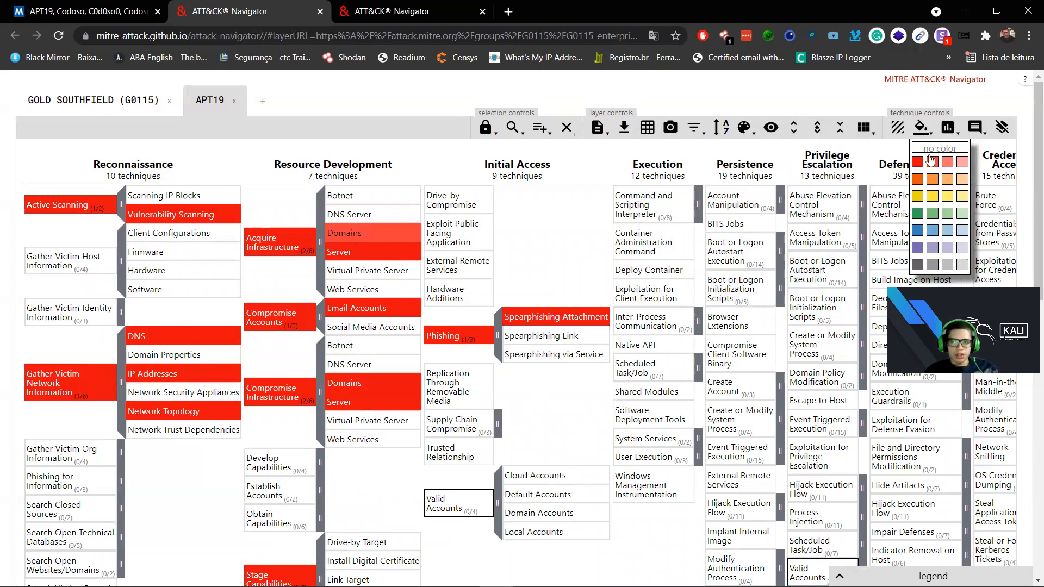
pyautogui.click(917, 162)
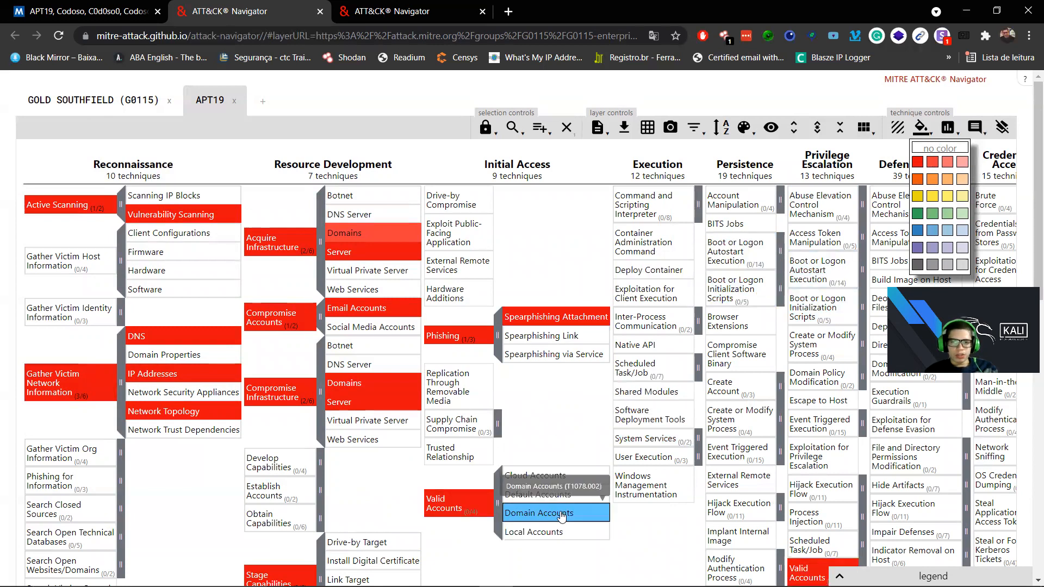
pyautogui.keyDown('ctrl'); pyautogui.click(573, 534); pyautogui.keyUp('ctrl')
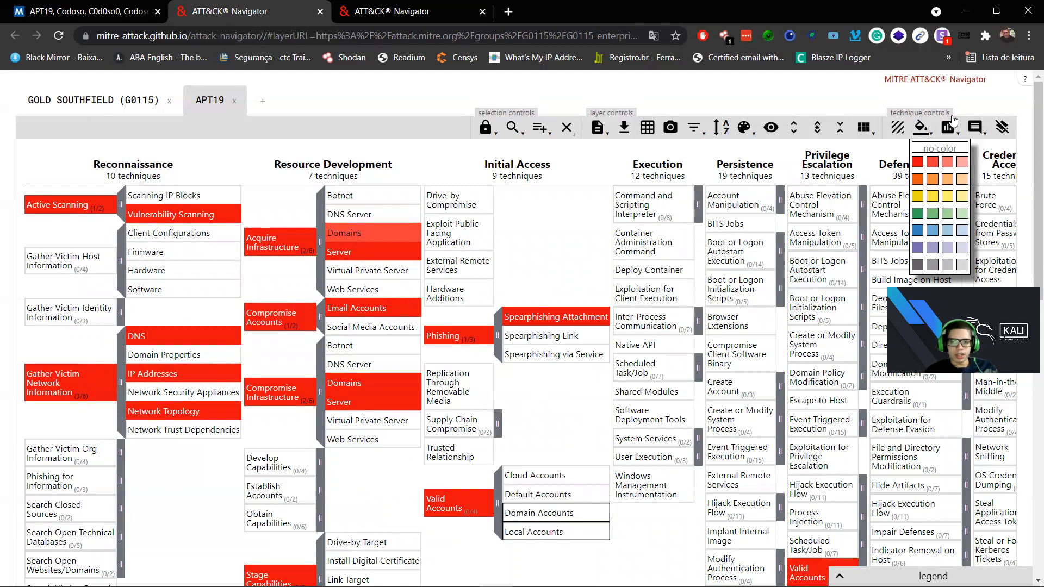
pyautogui.click(918, 161)
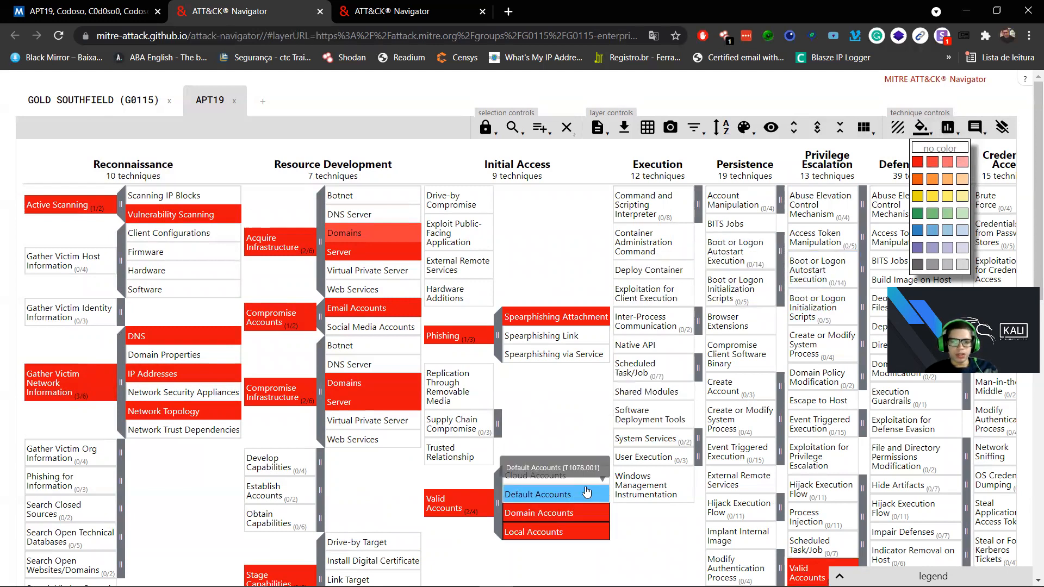
pyautogui.click(921, 160)
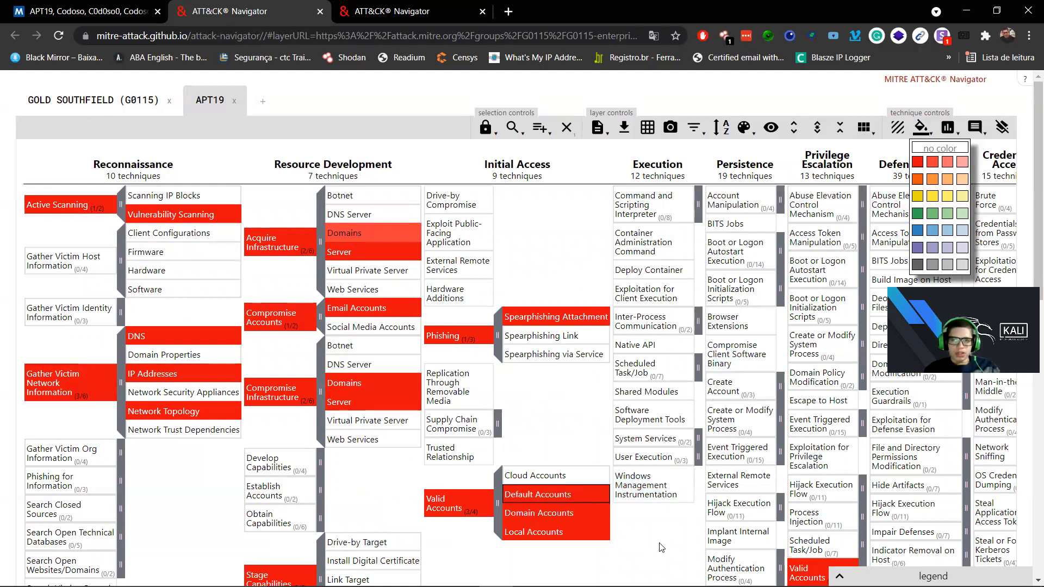
# Examine where the Valid Accounts technique recurs in the other tactic columns of the APT19 matrix.
pyautogui.hscroll(5, 661, 546)
pyautogui.scroll(-2, 661, 546)
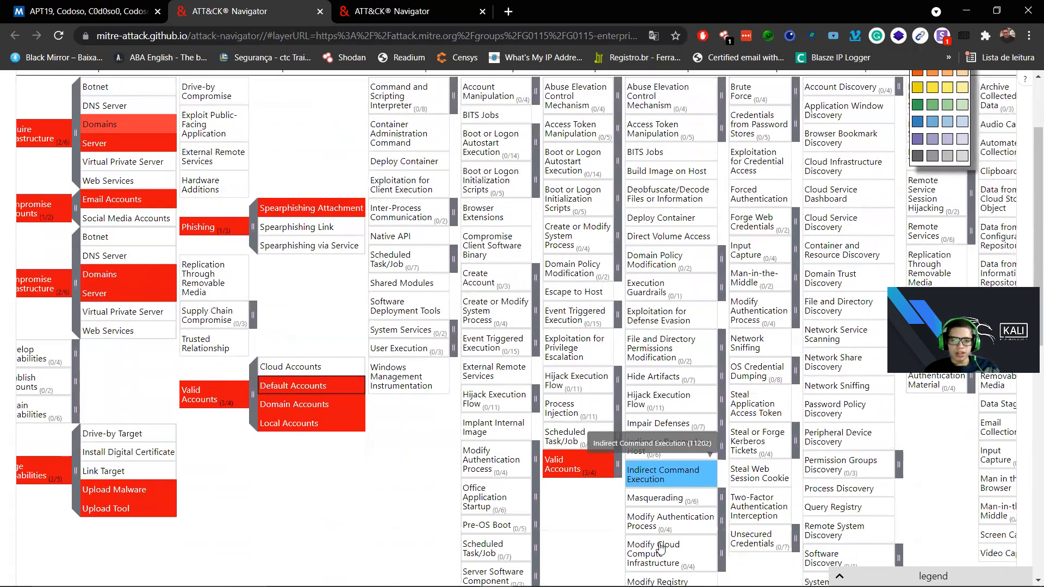
pyautogui.scroll(-1, 661, 547)
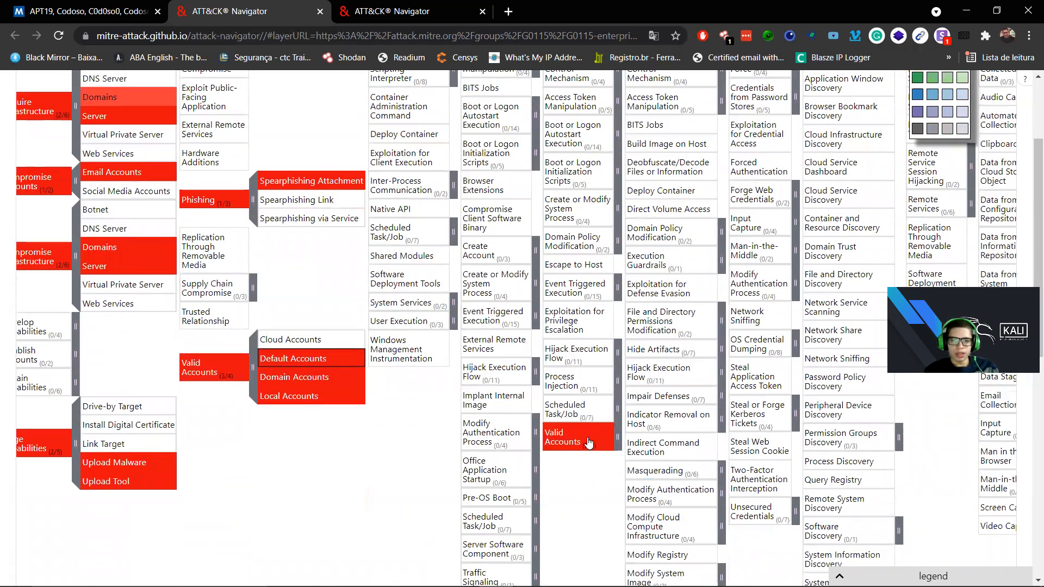
pyautogui.scroll(-5, 585, 494)
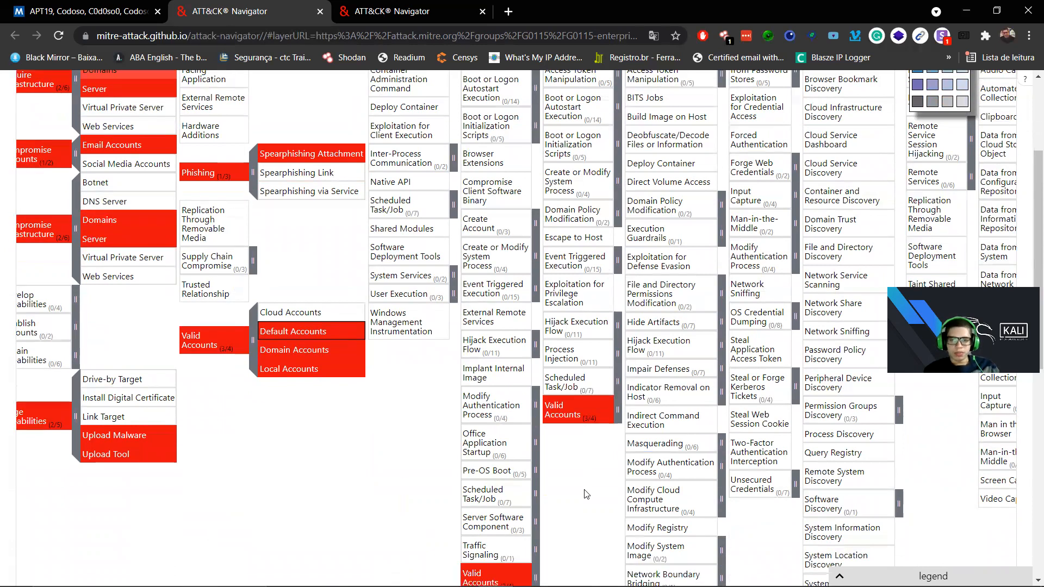
pyautogui.scroll(7, 585, 494)
pyautogui.scroll(1, 586, 494)
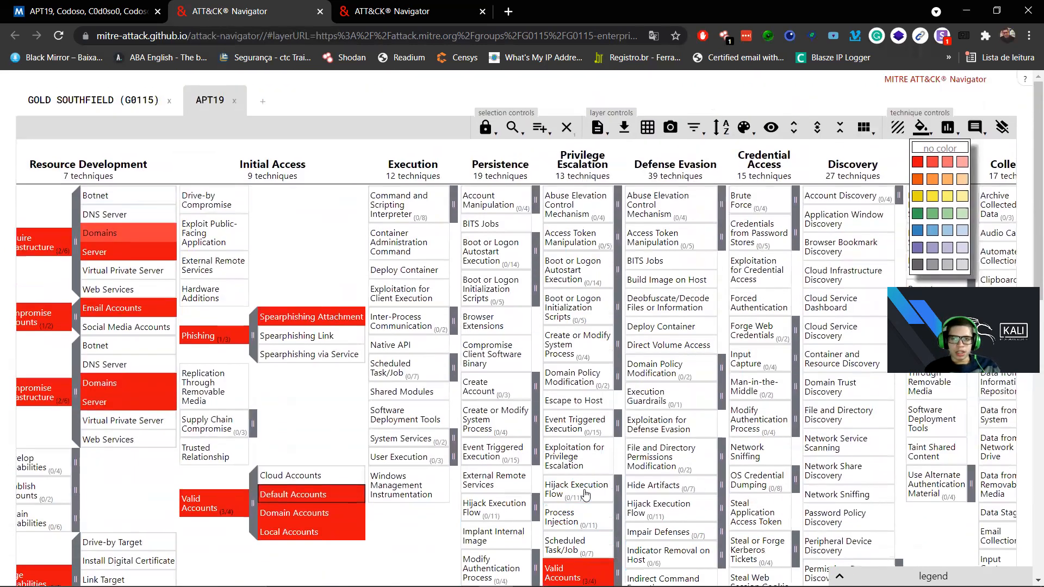
pyautogui.scroll(-2, 585, 493)
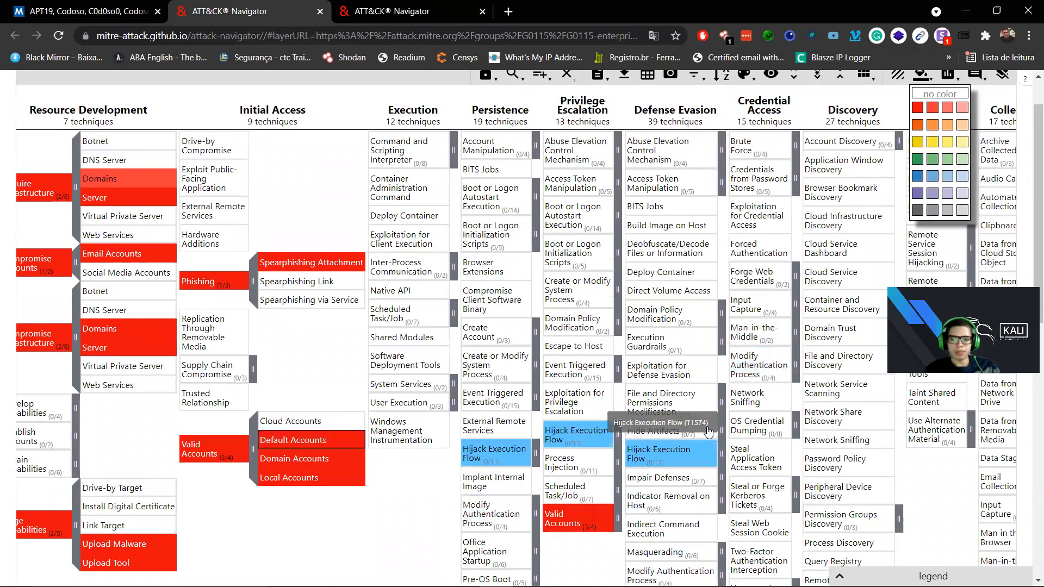
pyautogui.scroll(-3, 708, 431)
pyautogui.scroll(5, 710, 413)
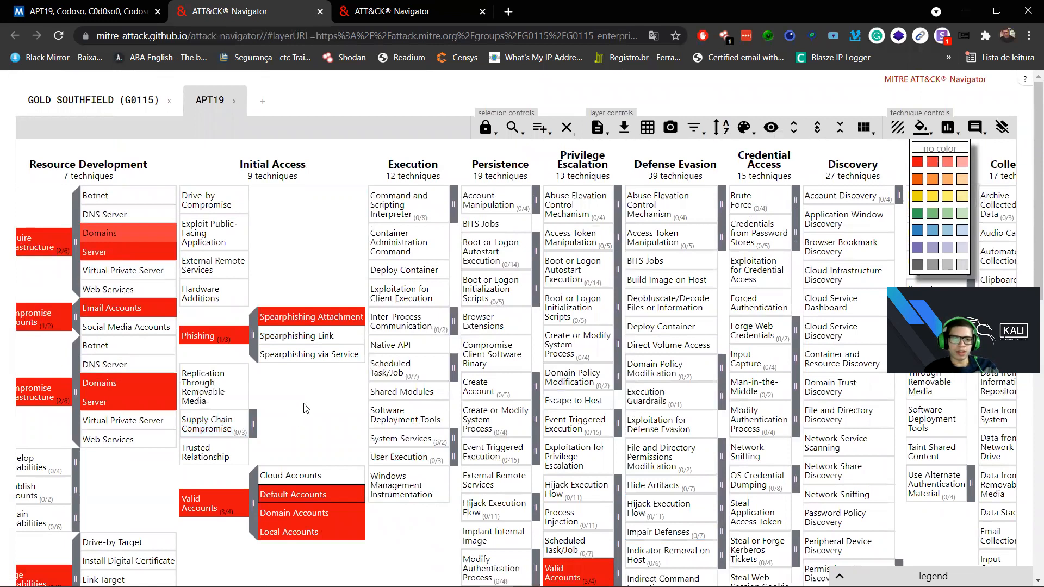
pyautogui.hscroll(-2, 304, 408)
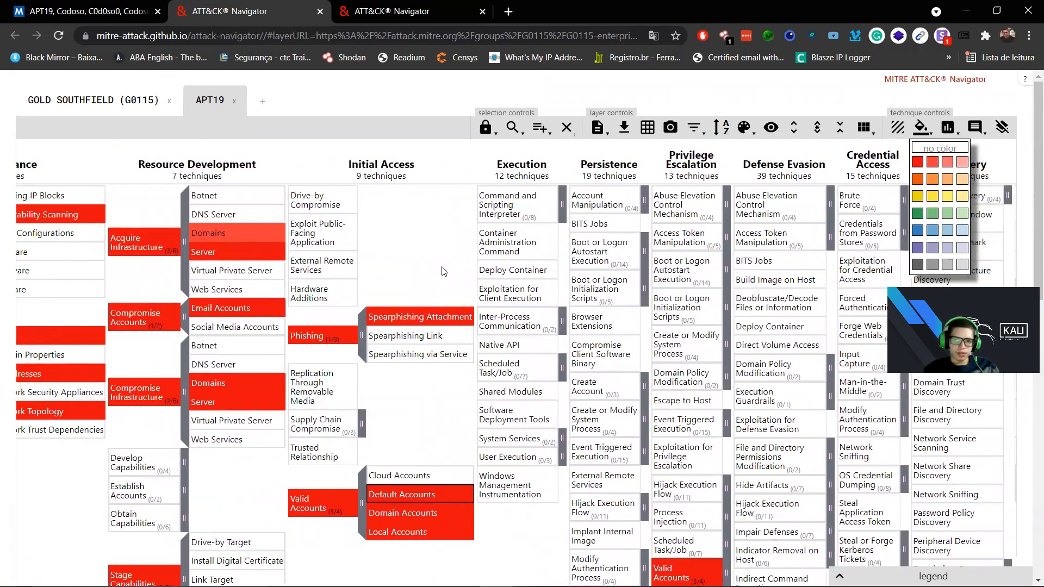
# Translate the matrix page into Portuguese and restore it to English.
pyautogui.click(658, 33)
pyautogui.click(581, 70)
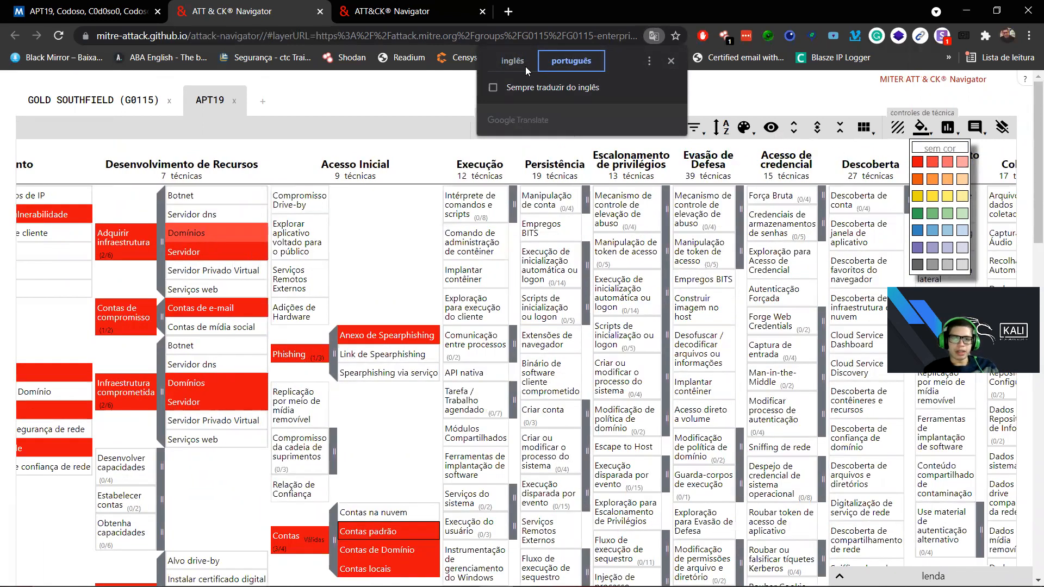
pyautogui.click(525, 65)
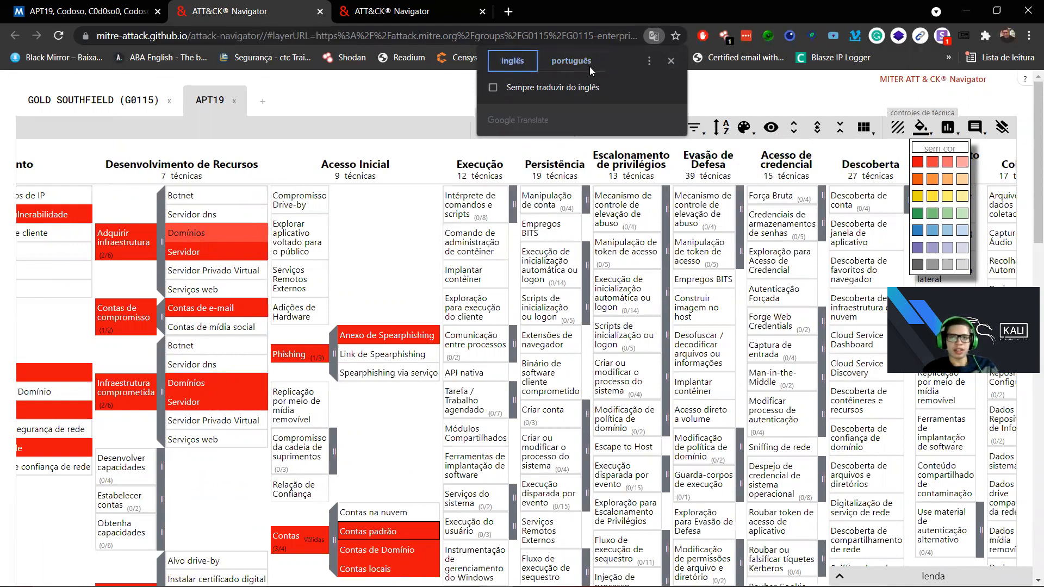
pyautogui.click(419, 238)
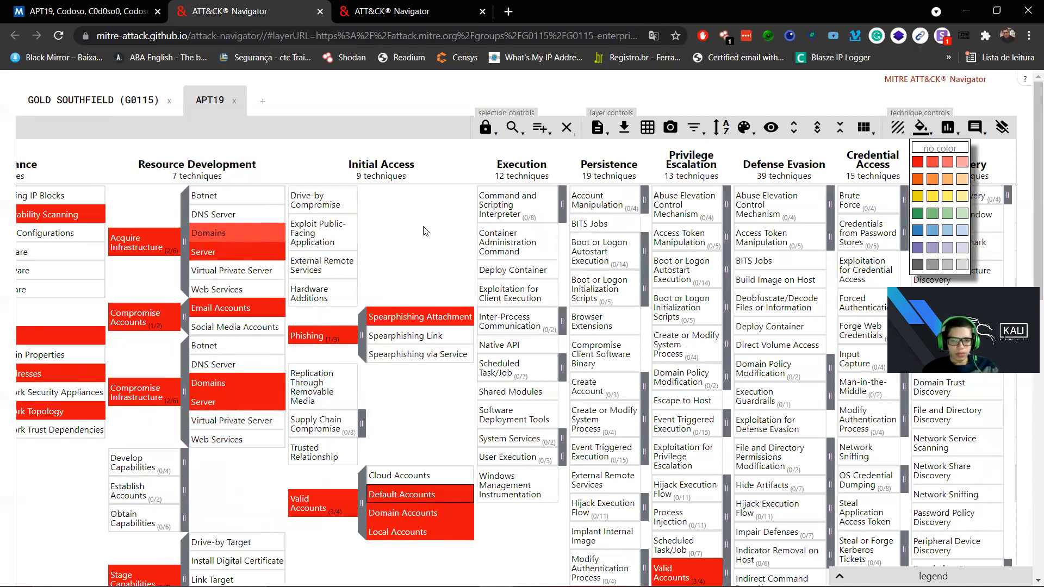
# Colour Command and Scripting Interpreter under Execution red, expand it, and colour its PowerShell and Windows Command Shell sub-techniques red.
pyautogui.scroll(-2, 425, 232)
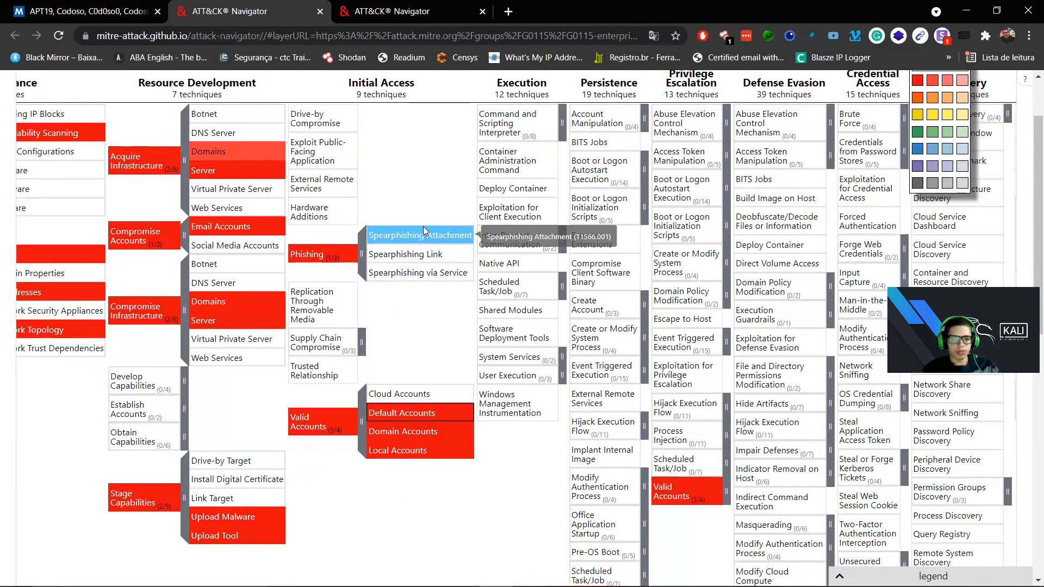
pyautogui.scroll(2, 424, 231)
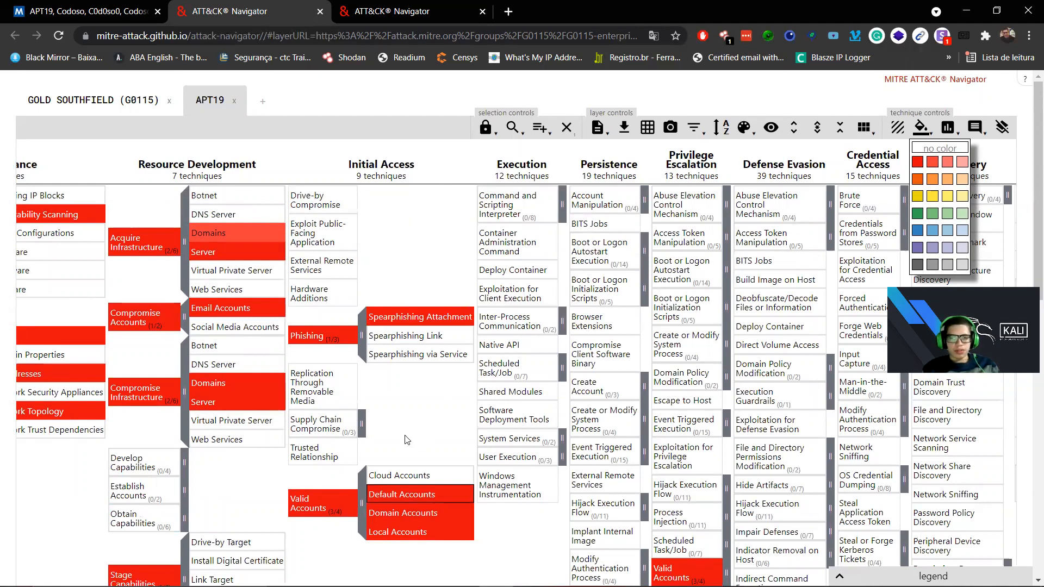
pyautogui.hscroll(2, 407, 439)
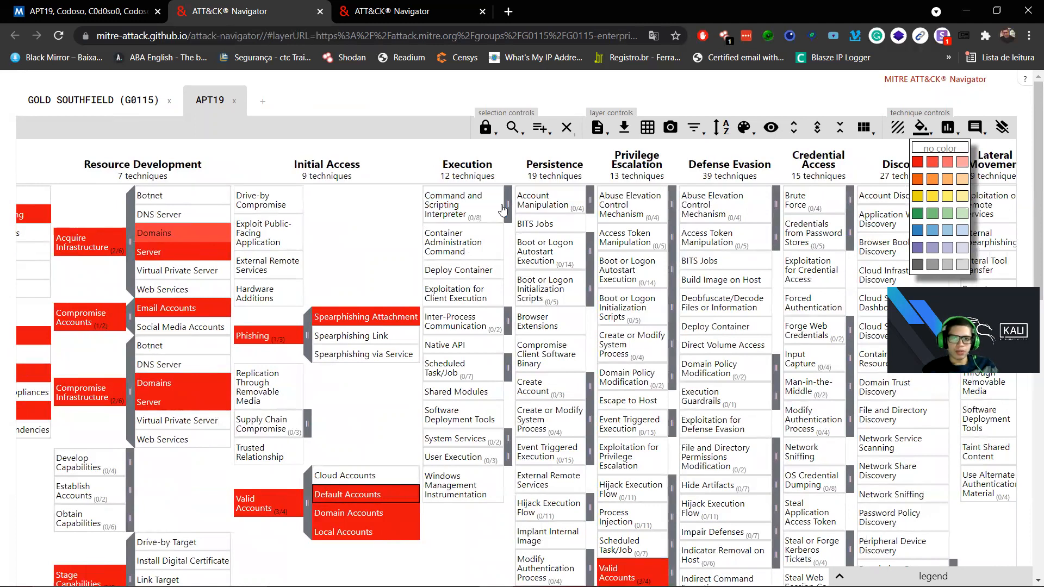
pyautogui.click(466, 212)
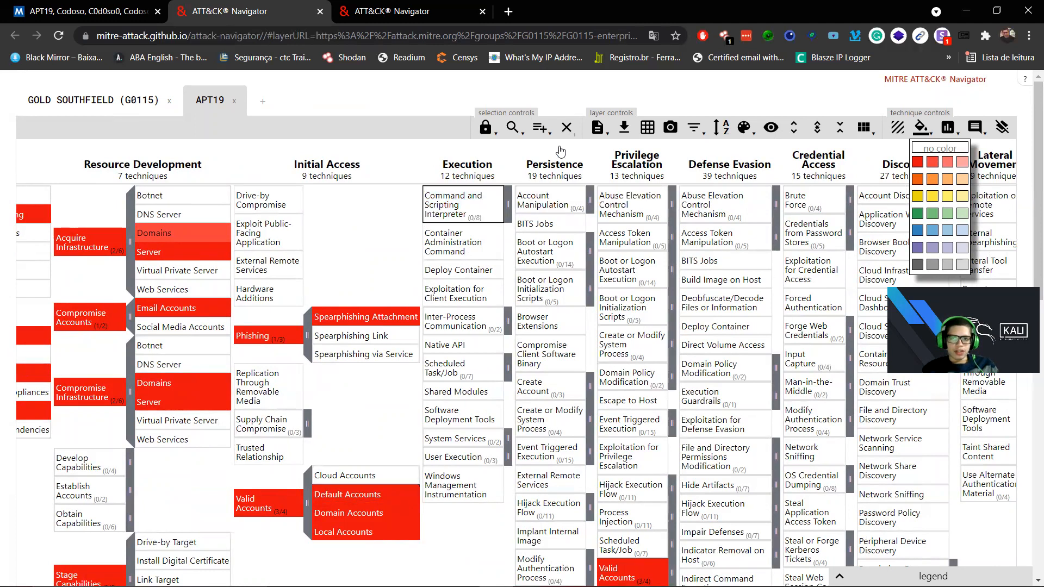
pyautogui.click(917, 161)
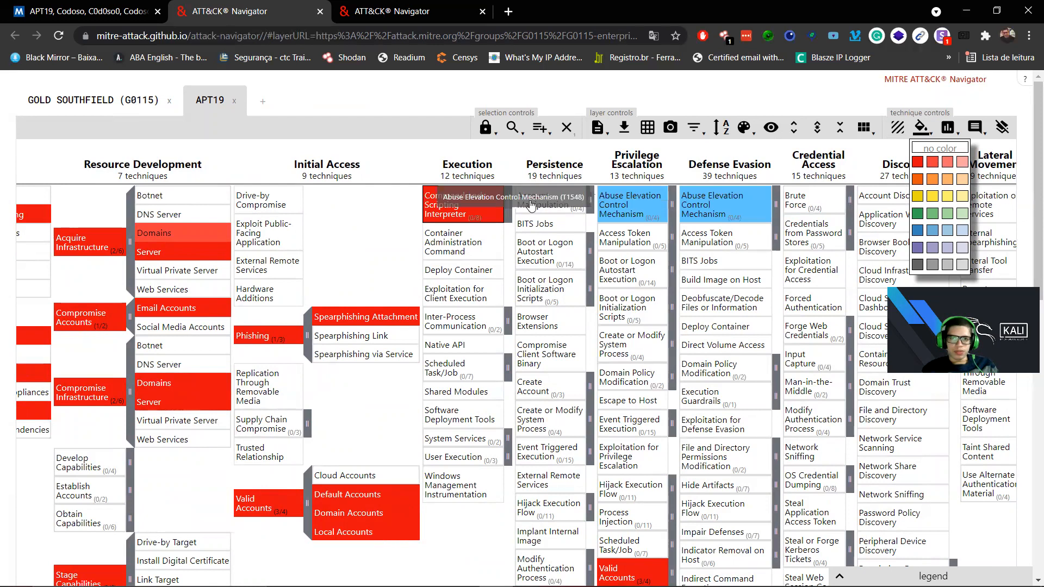
pyautogui.click(506, 214)
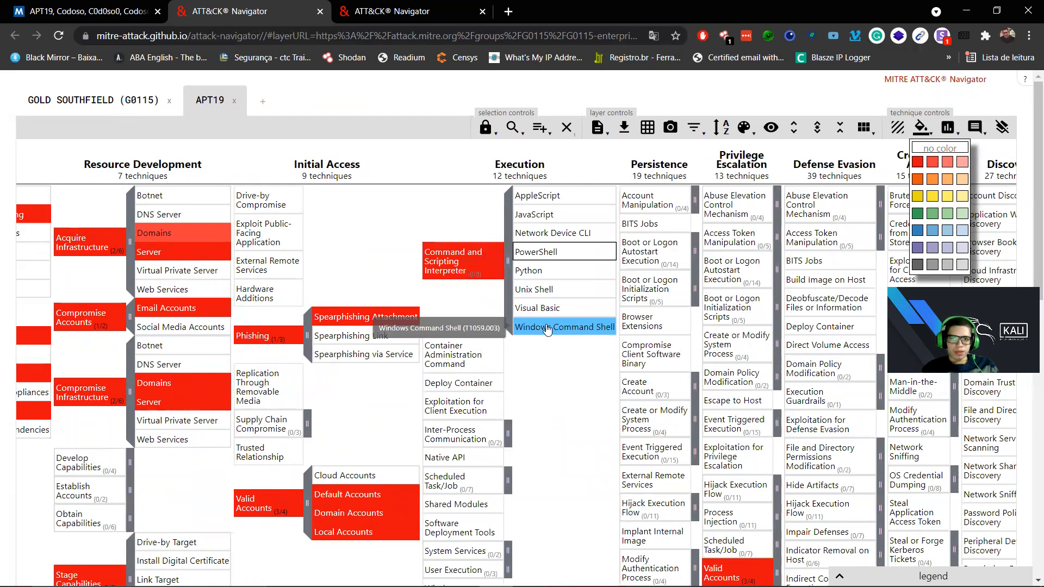
pyautogui.click(918, 161)
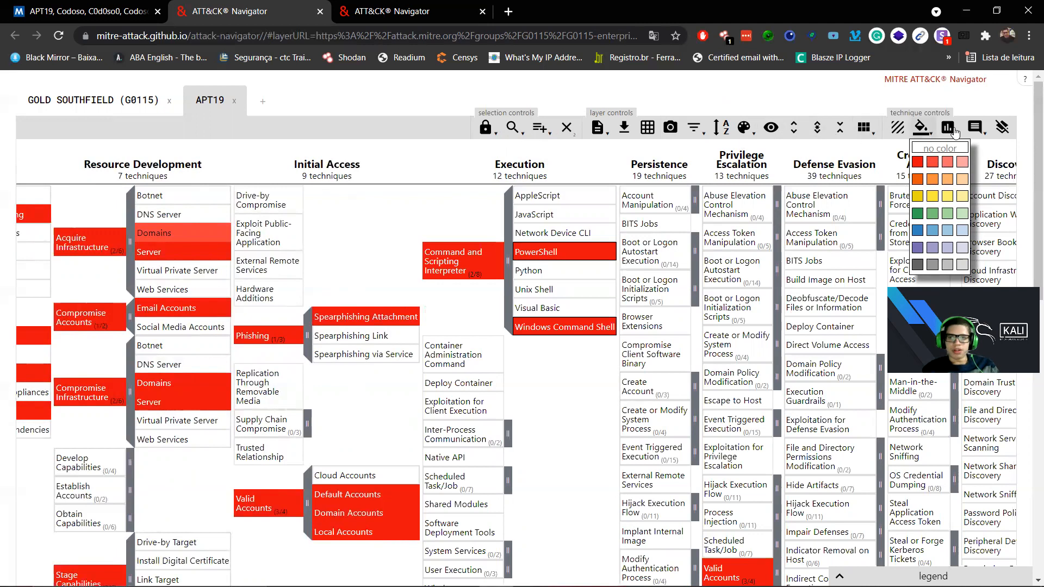
# Show the scoring and comment controls for the selected techniques, and the layer's matrix configuration options.
pyautogui.click(954, 131)
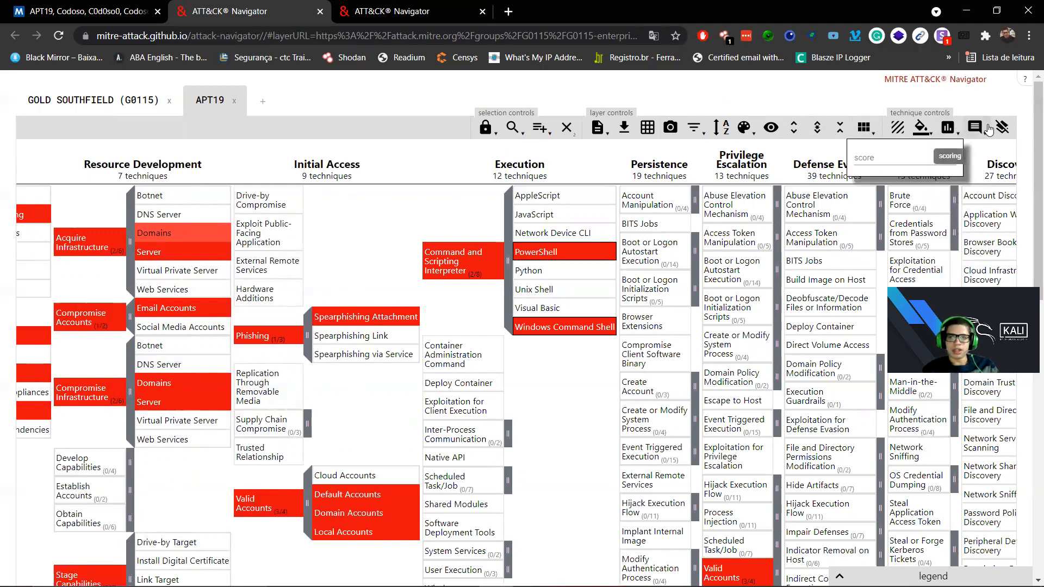
pyautogui.click(981, 129)
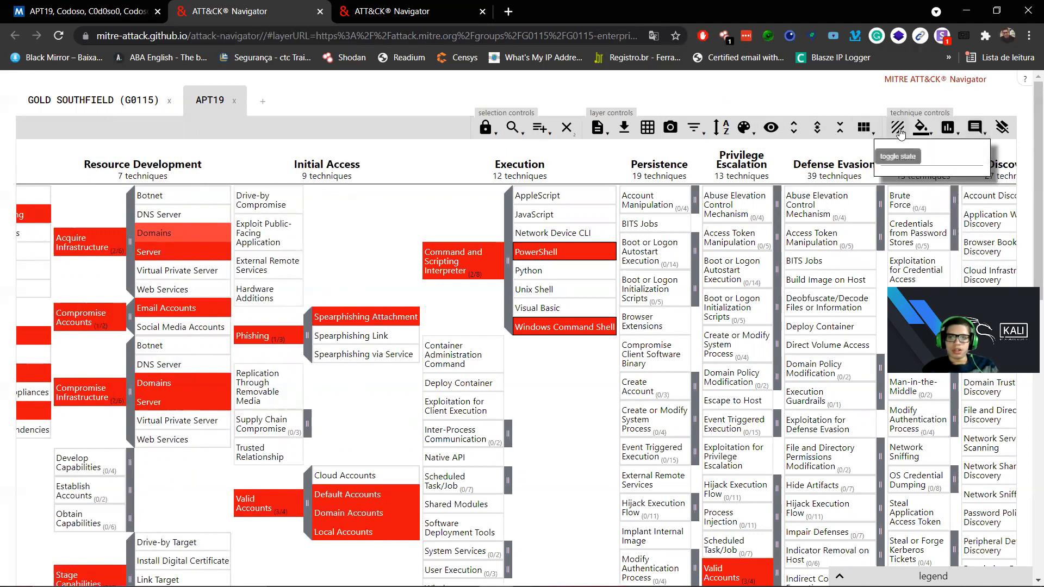
pyautogui.click(867, 131)
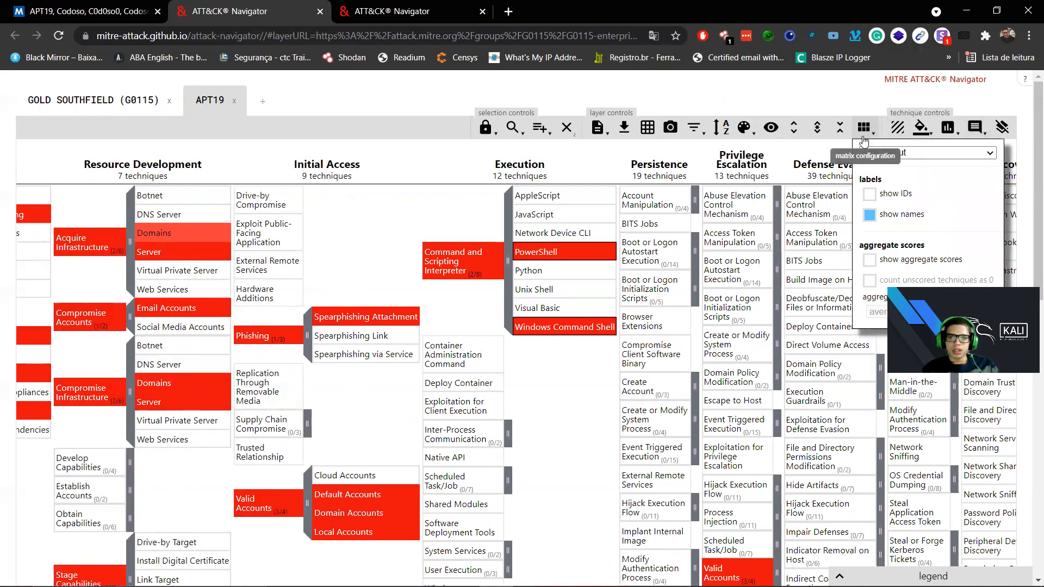
# Filter the APT19 layer's platforms by excluding Linux, macOS, Azure AD, Office 365, SaaS, IaaS, Google Workspace and Containers, keeping Windows, PRE and Network.
pyautogui.click(695, 128)
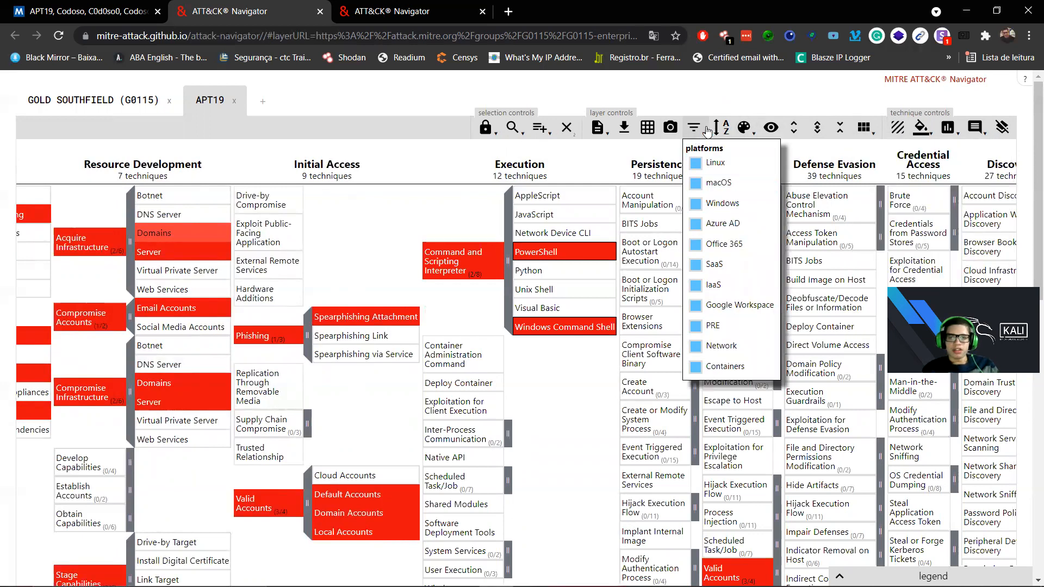
pyautogui.click(714, 163)
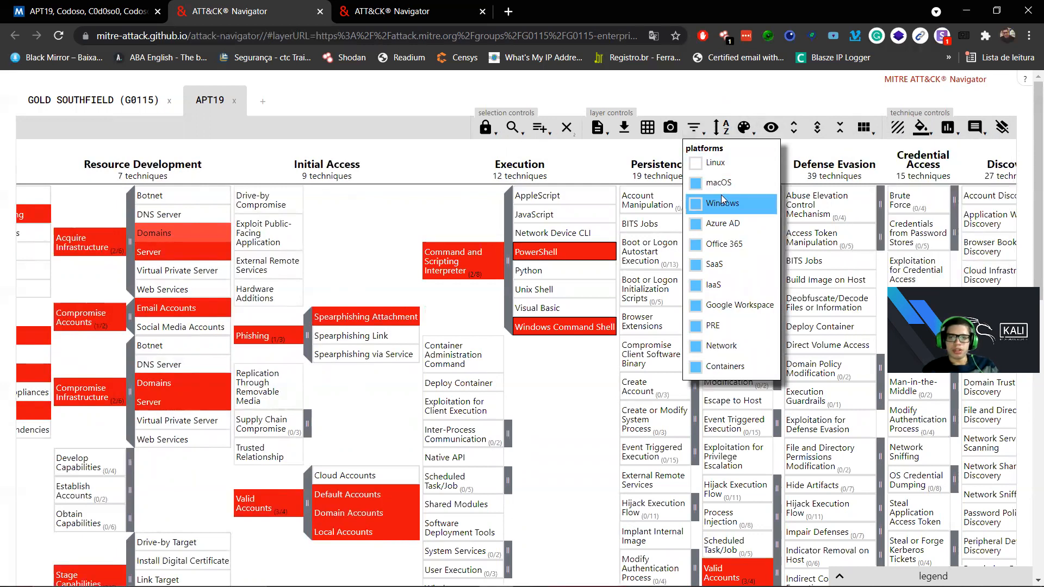
pyautogui.click(719, 183)
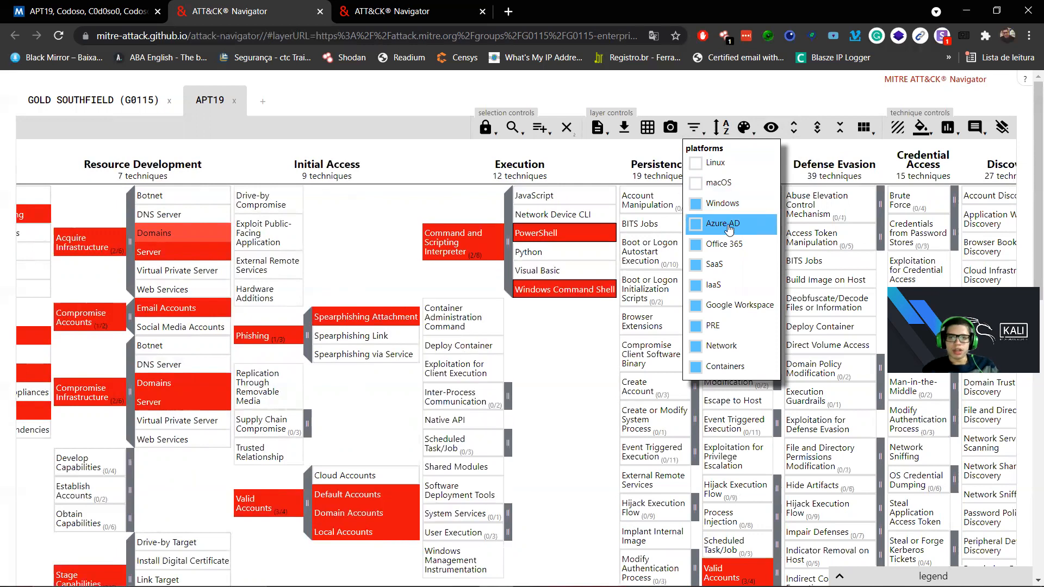
pyautogui.click(728, 229)
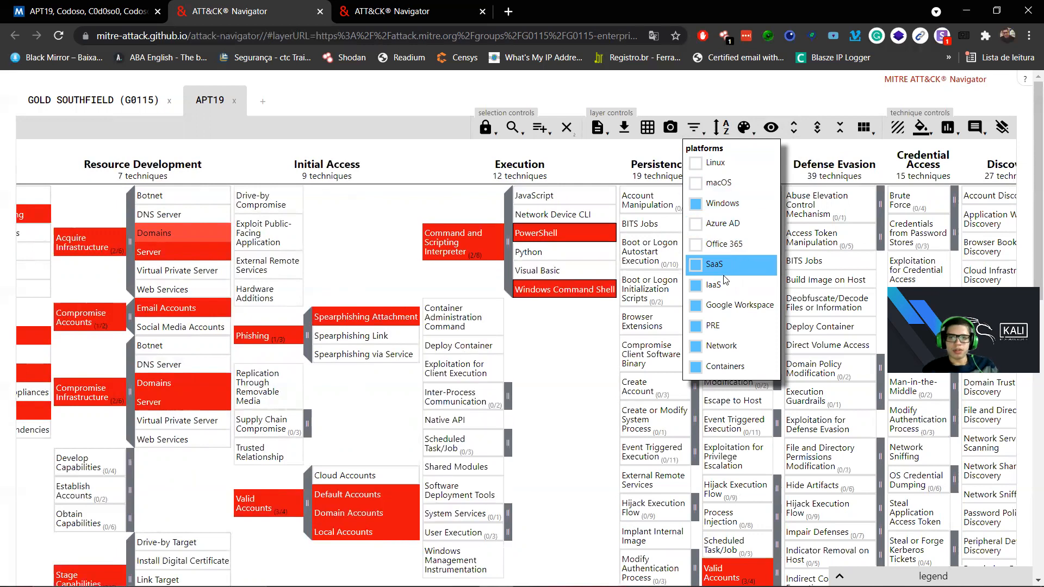
pyautogui.click(714, 265)
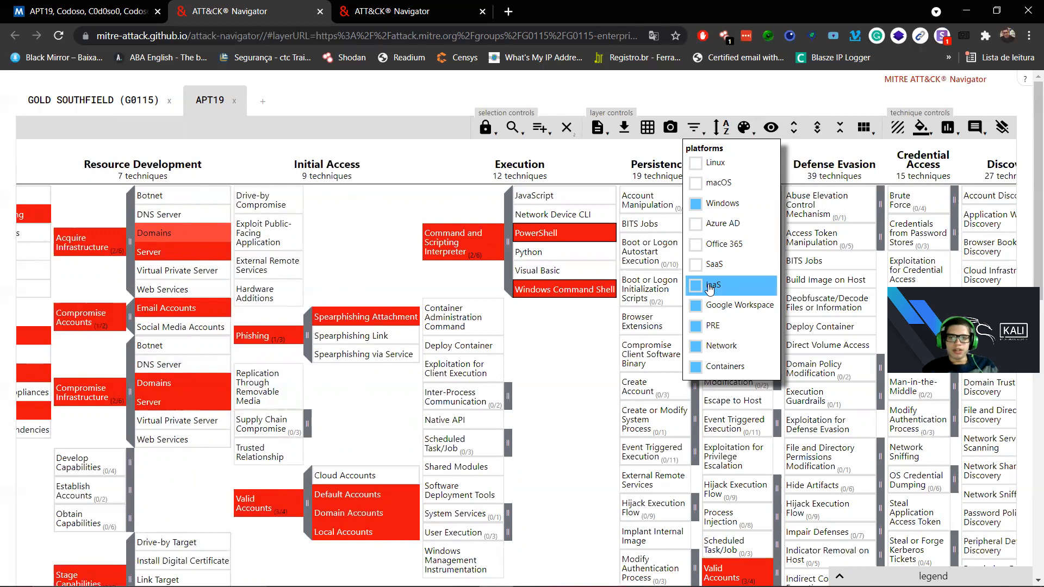
pyautogui.click(712, 285)
pyautogui.click(709, 307)
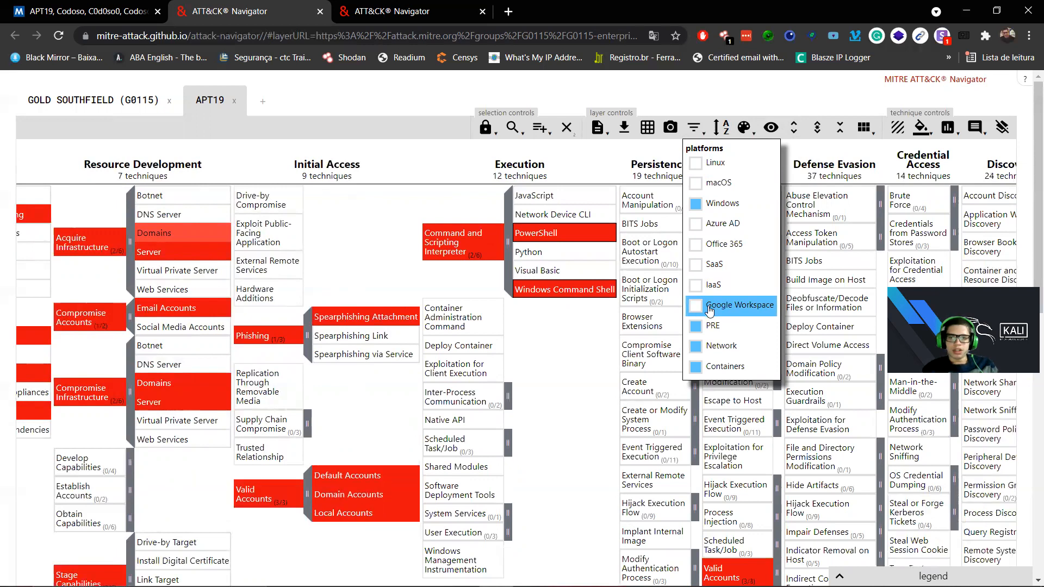
pyautogui.click(716, 371)
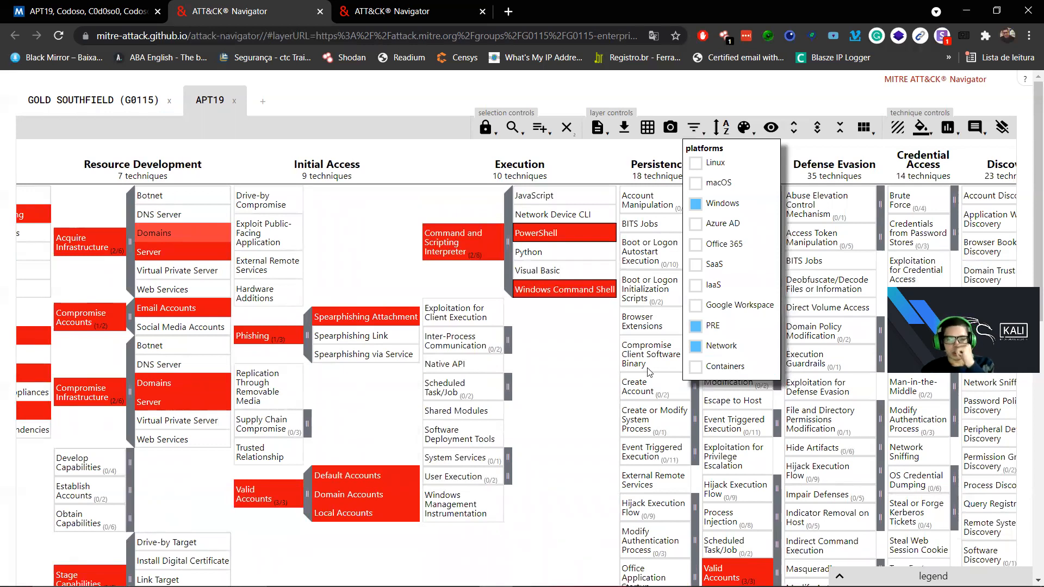
# Exclude PRE from the platform filter, include it again, and close the filter.
pyautogui.click(717, 327)
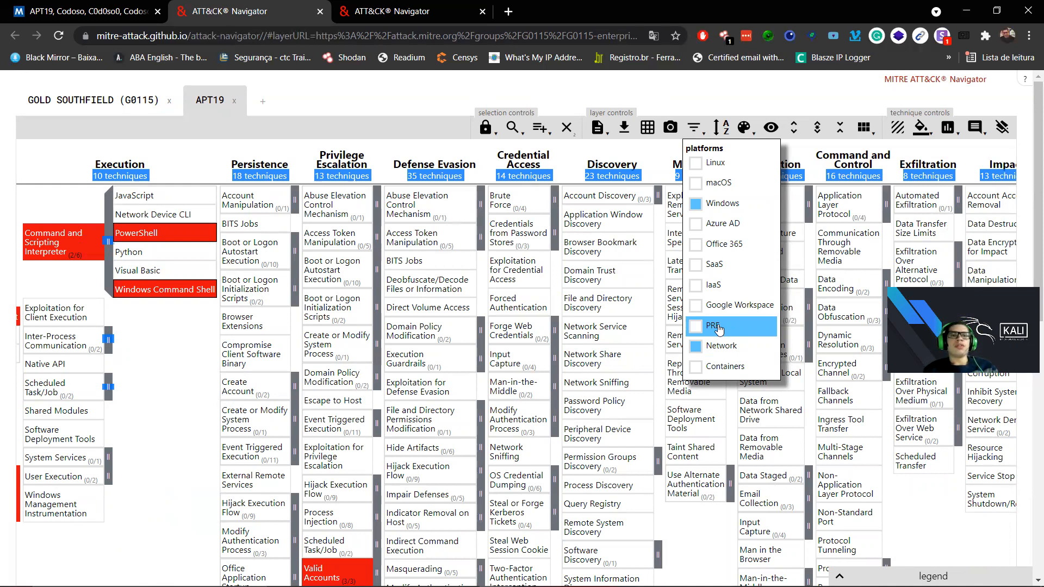
pyautogui.click(717, 327)
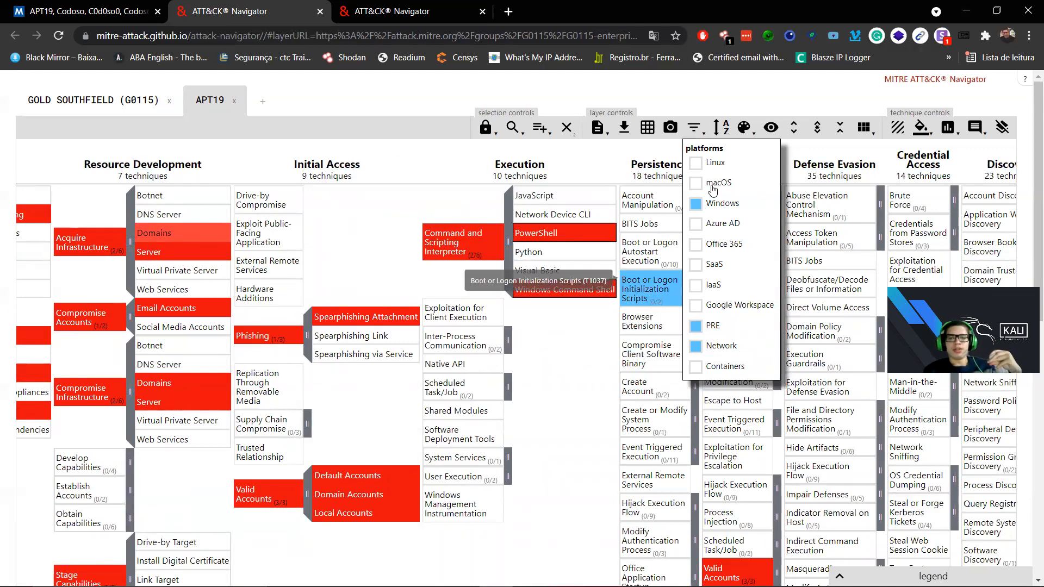
pyautogui.click(693, 129)
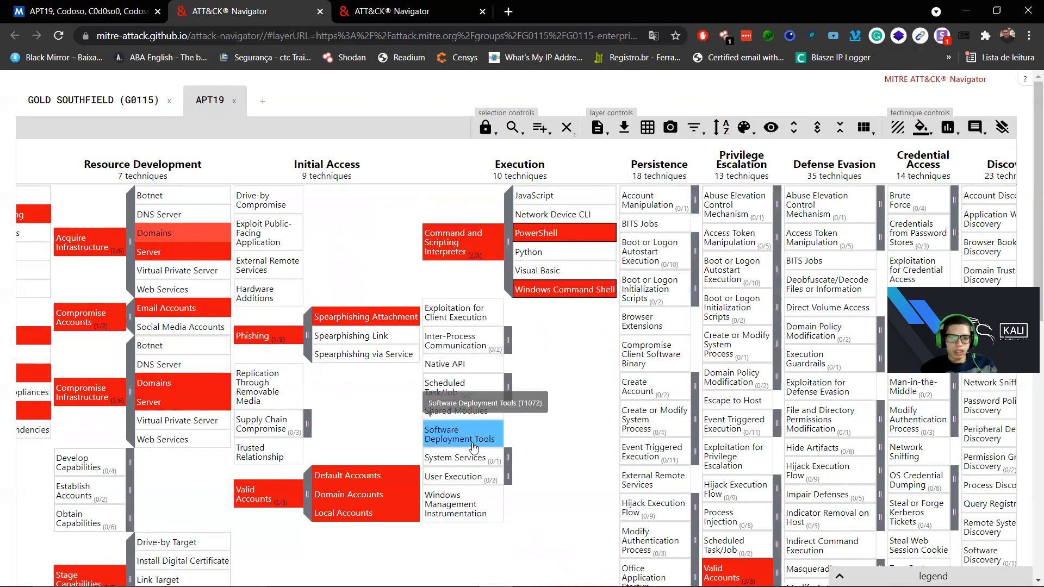
# Colour the Create Account technique under Persistence red.
pyautogui.hscroll(3, 576, 458)
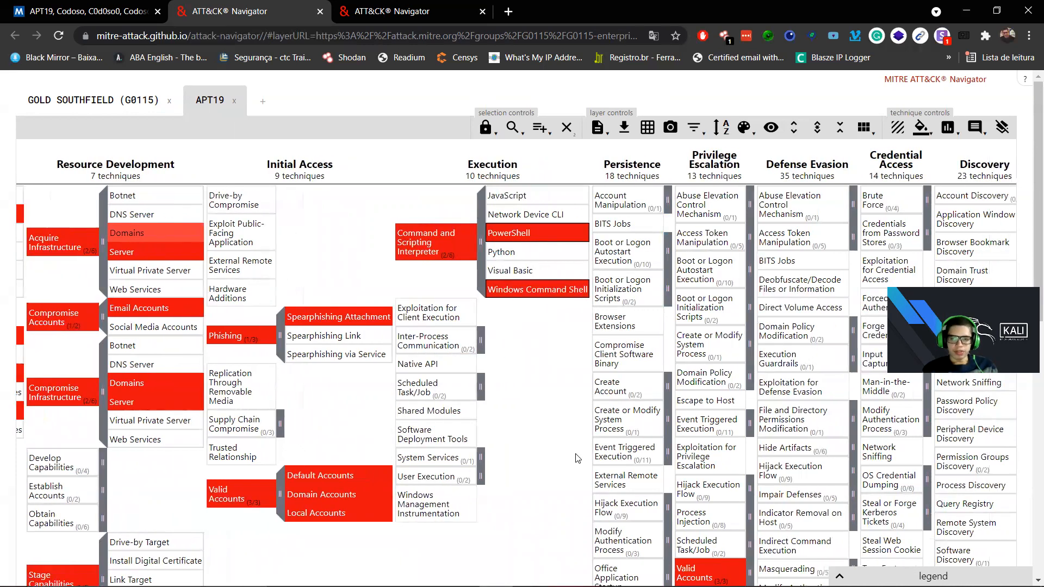
pyautogui.scroll(-1, 577, 459)
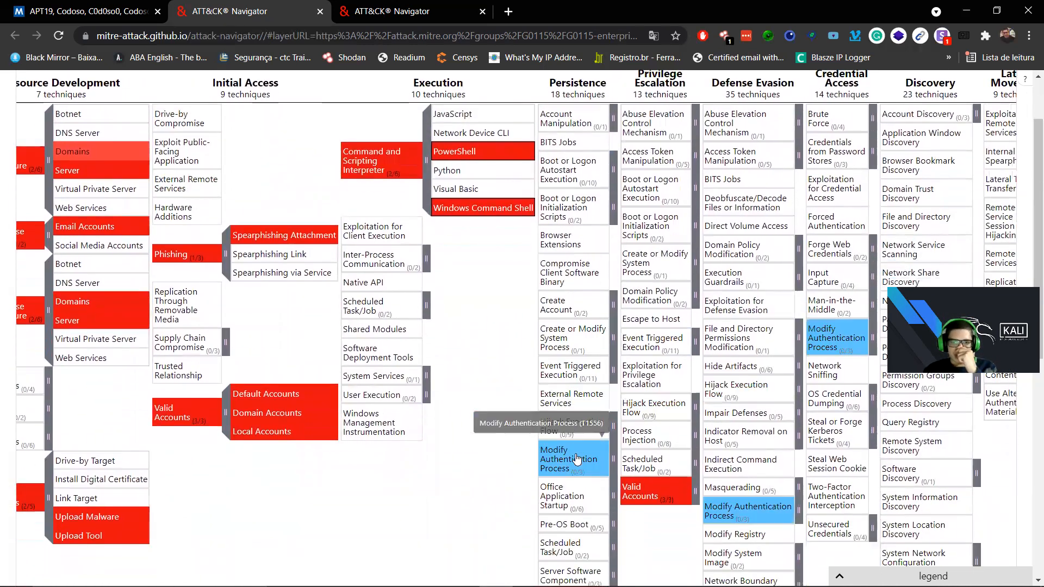
pyautogui.scroll(-1, 576, 459)
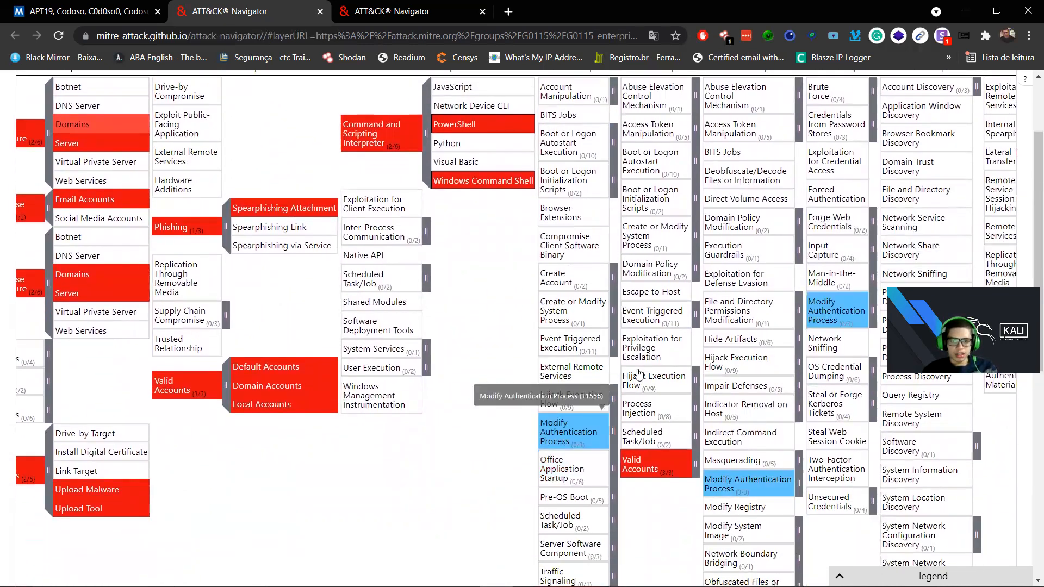
pyautogui.scroll(-1, 510, 390)
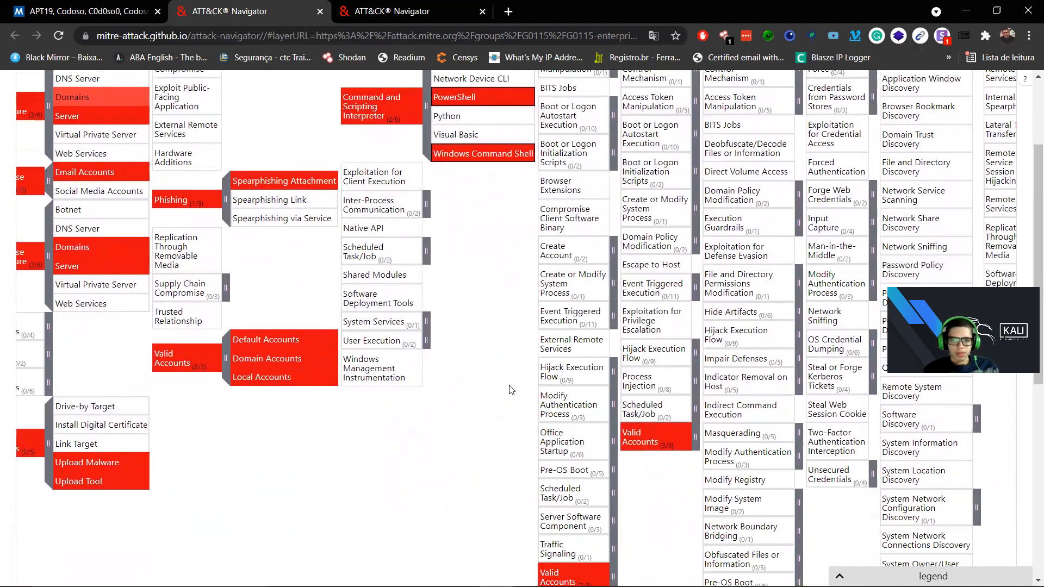
pyautogui.scroll(3, 510, 389)
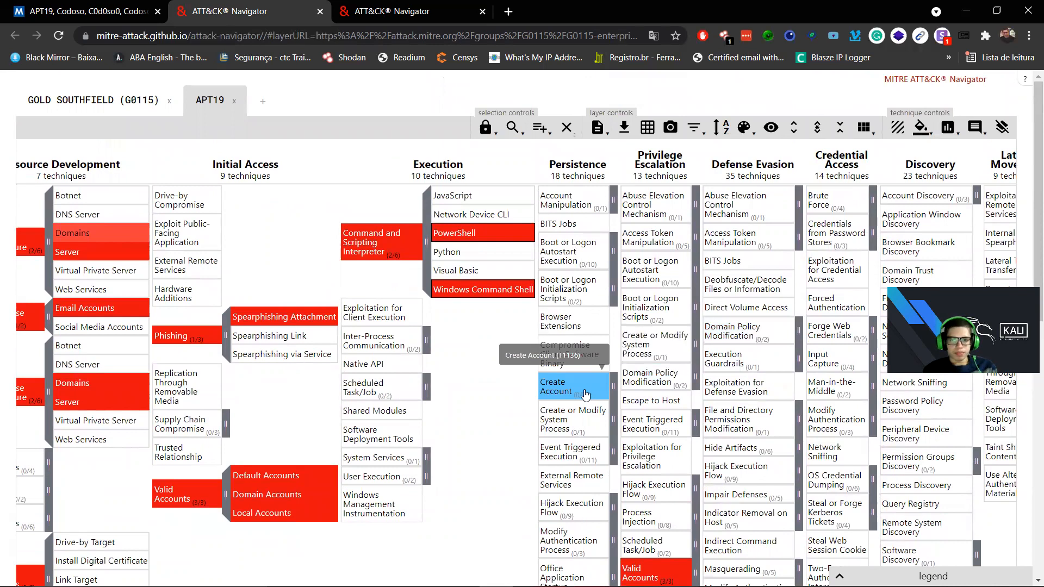
pyautogui.rightClick(585, 394)
pyautogui.click(569, 391)
pyautogui.click(921, 128)
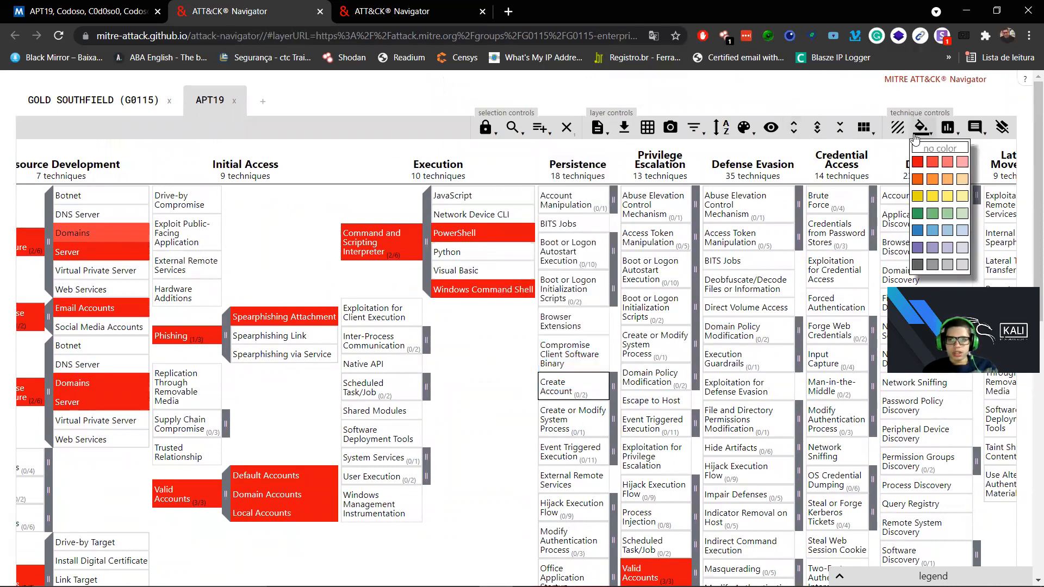
pyautogui.click(918, 163)
# Expand Create Account under Persistence and colour its Domain Account and Local Account sub-techniques red.
pyautogui.click(609, 393)
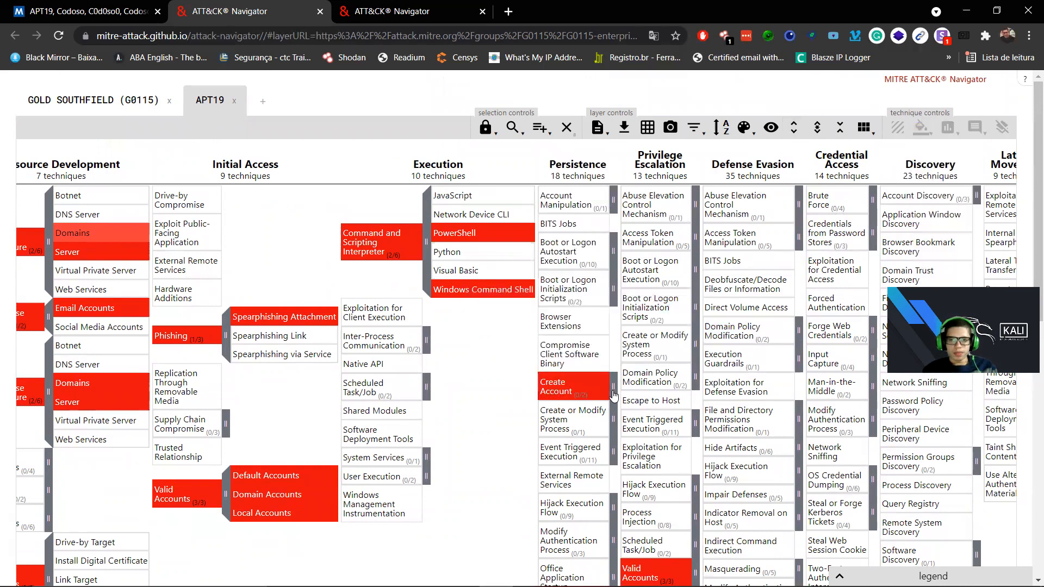
pyautogui.click(613, 392)
pyautogui.click(625, 392)
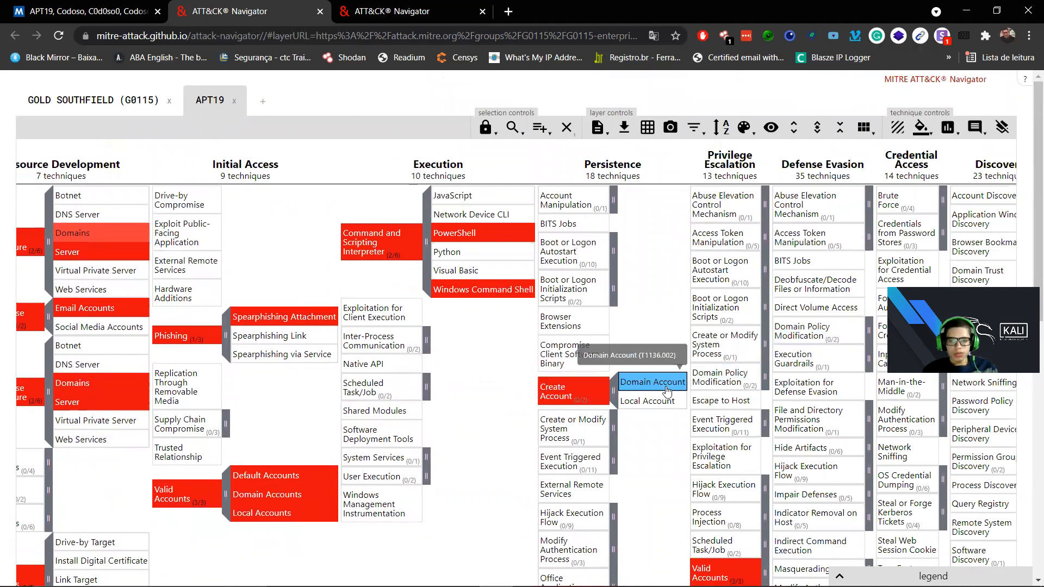
pyautogui.keyDown('ctrl'); pyautogui.click(655, 403); pyautogui.keyUp('ctrl')
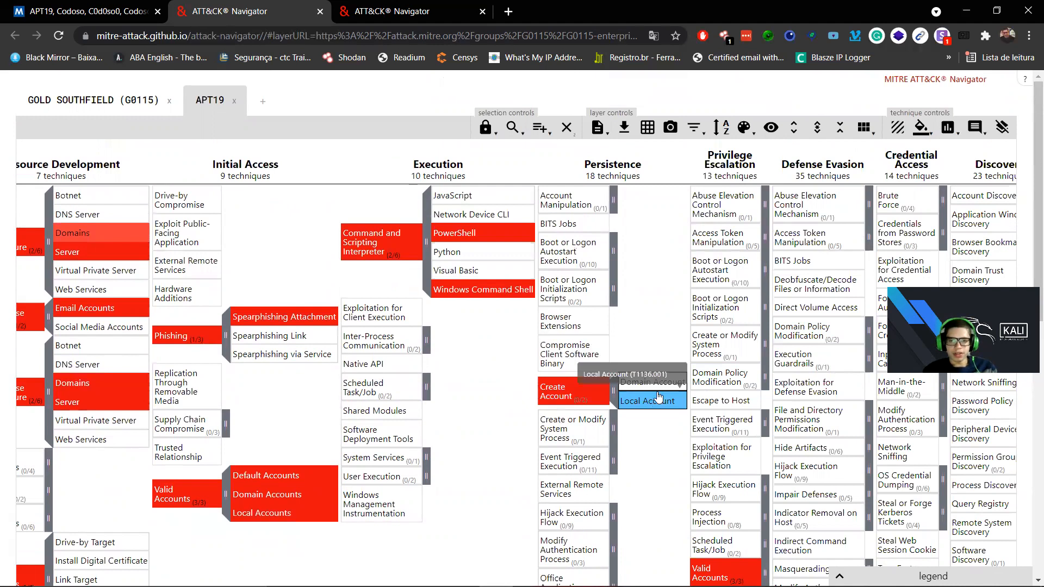
pyautogui.click(921, 129)
pyautogui.click(918, 162)
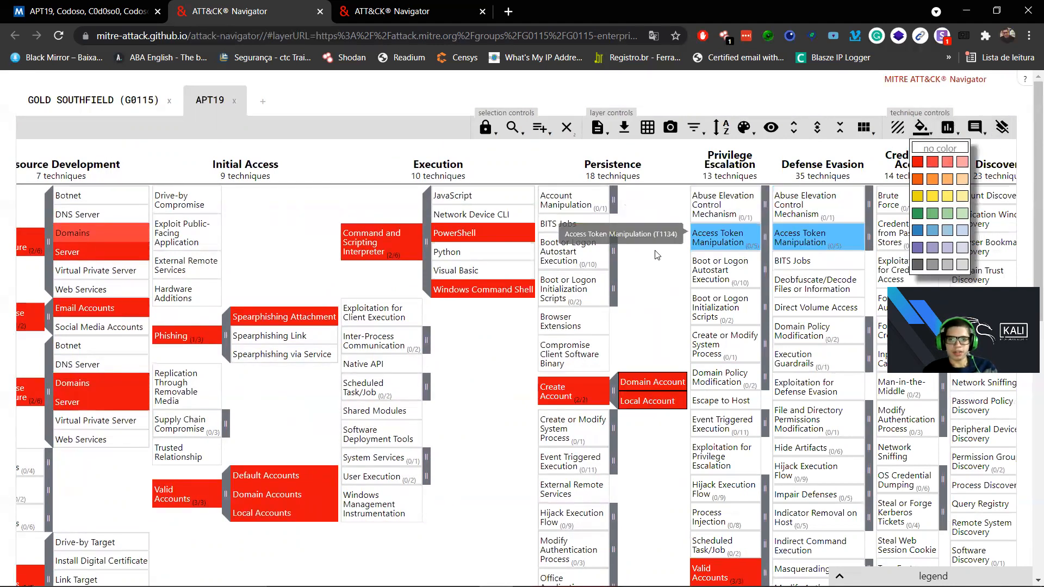
# Expand Boot or Logon Autostart Execution under Persistence, colour it and Registry Run Keys / Startup Folder red, and collapse it.
pyautogui.click(617, 260)
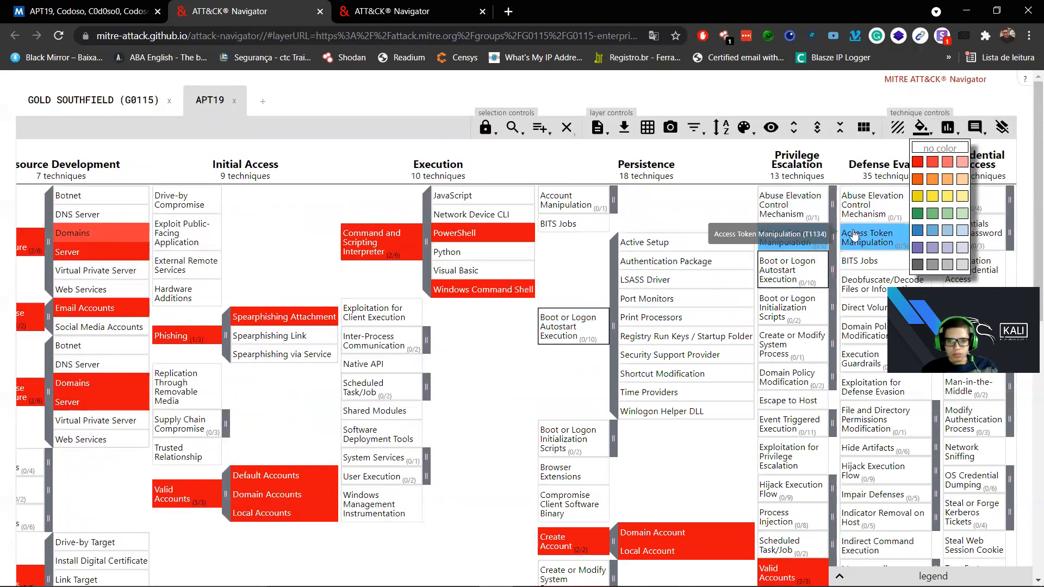
pyautogui.click(917, 163)
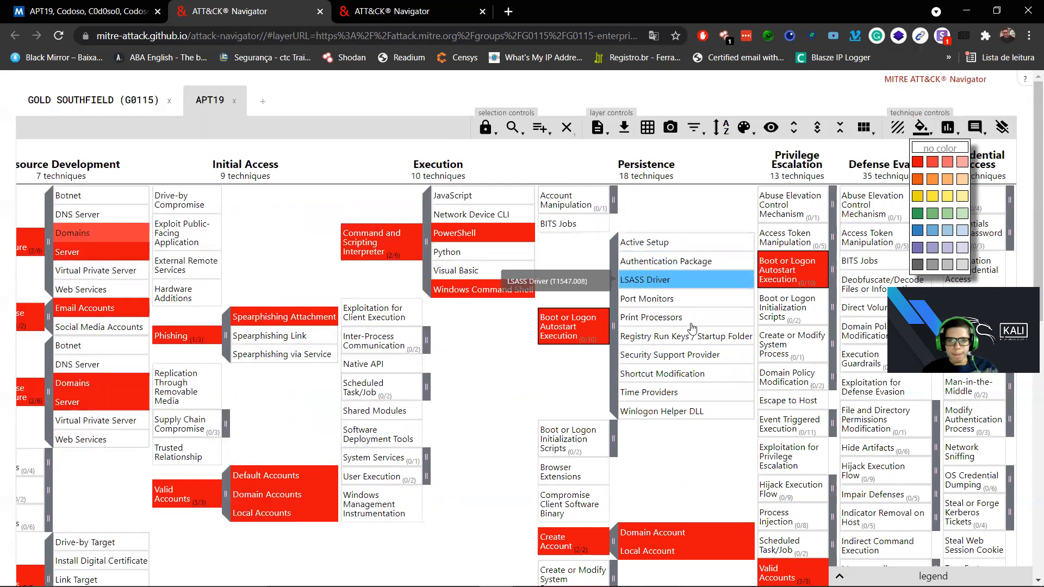
pyautogui.click(918, 162)
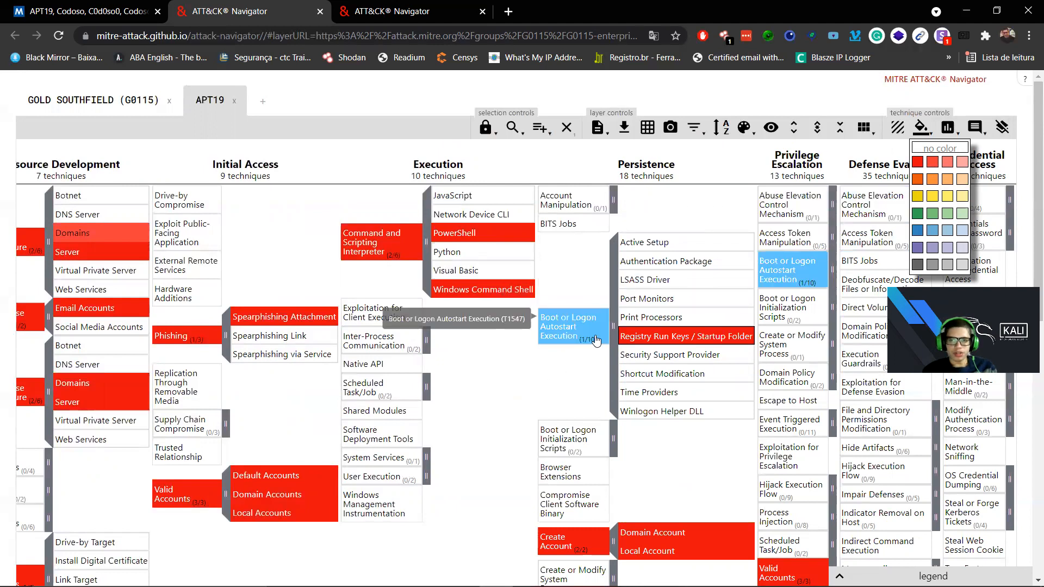
pyautogui.click(614, 338)
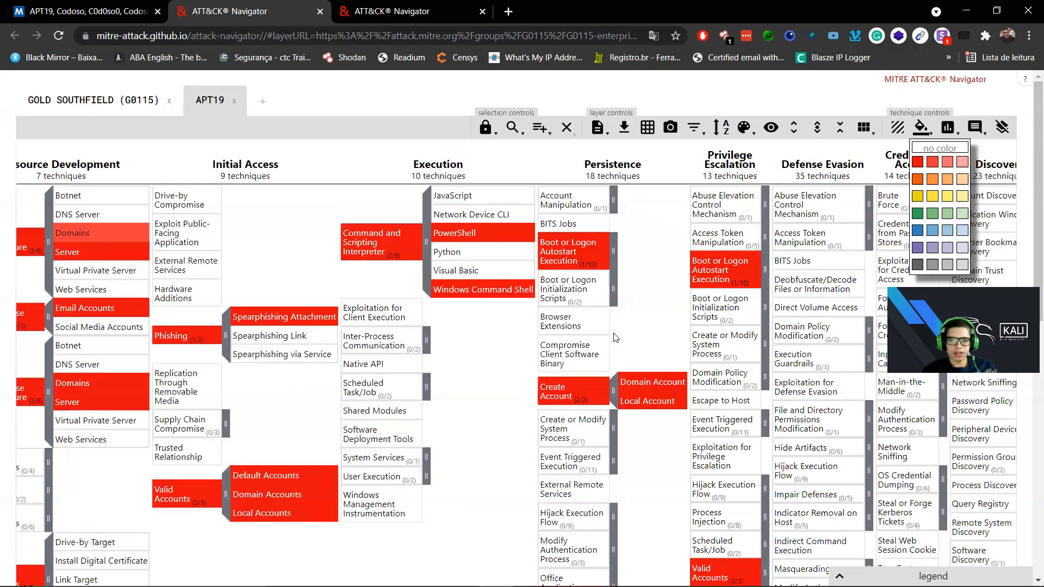
# Expand Boot or Logon Initialization Scripts under Persistence, and colour it, Logon Script (Windows) and Network Logon Script red.
pyautogui.click(607, 303)
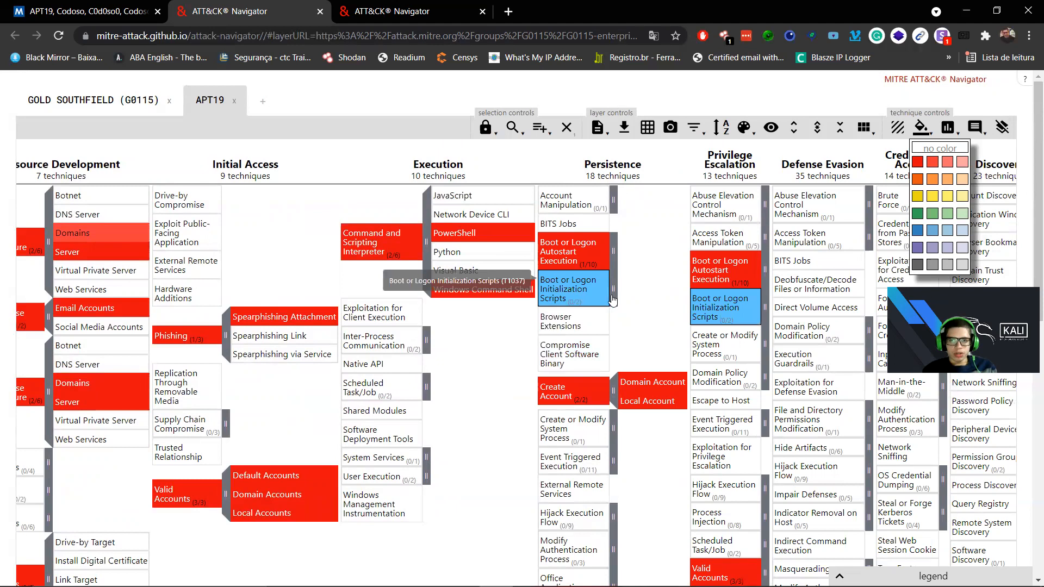
pyautogui.click(613, 298)
pyautogui.click(574, 293)
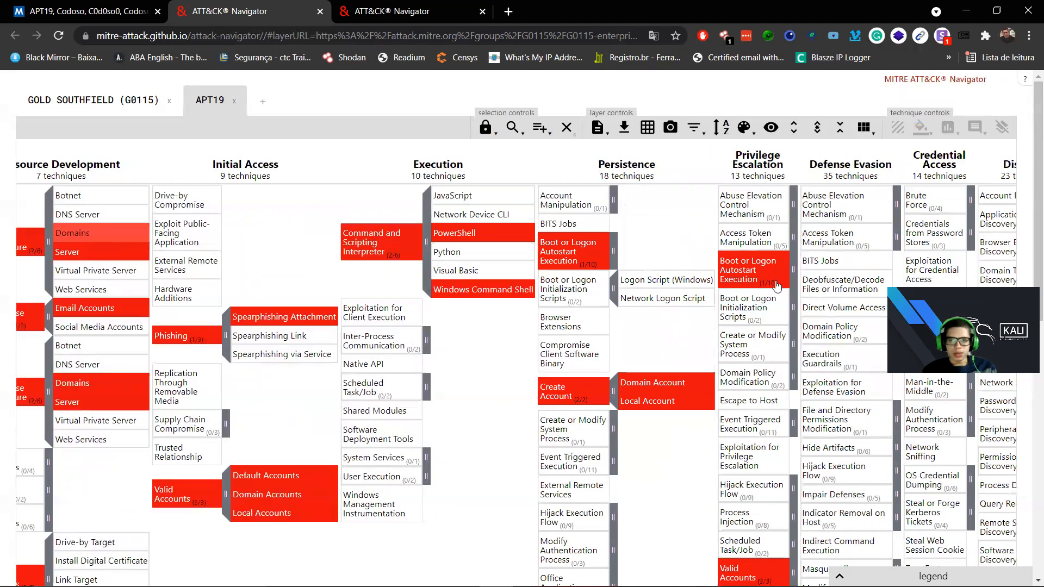
pyautogui.click(662, 279)
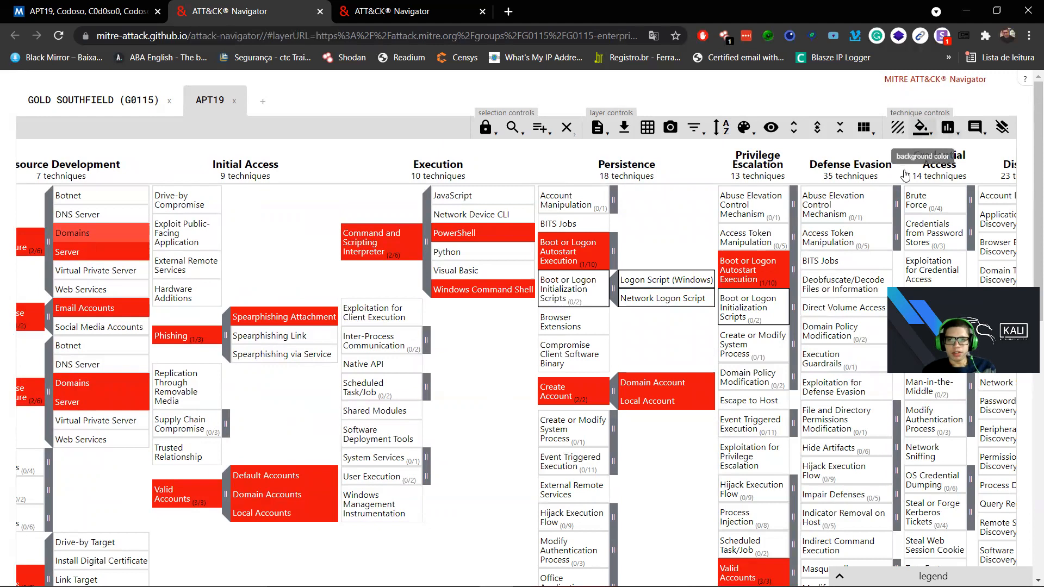
pyautogui.click(920, 128)
pyautogui.click(917, 161)
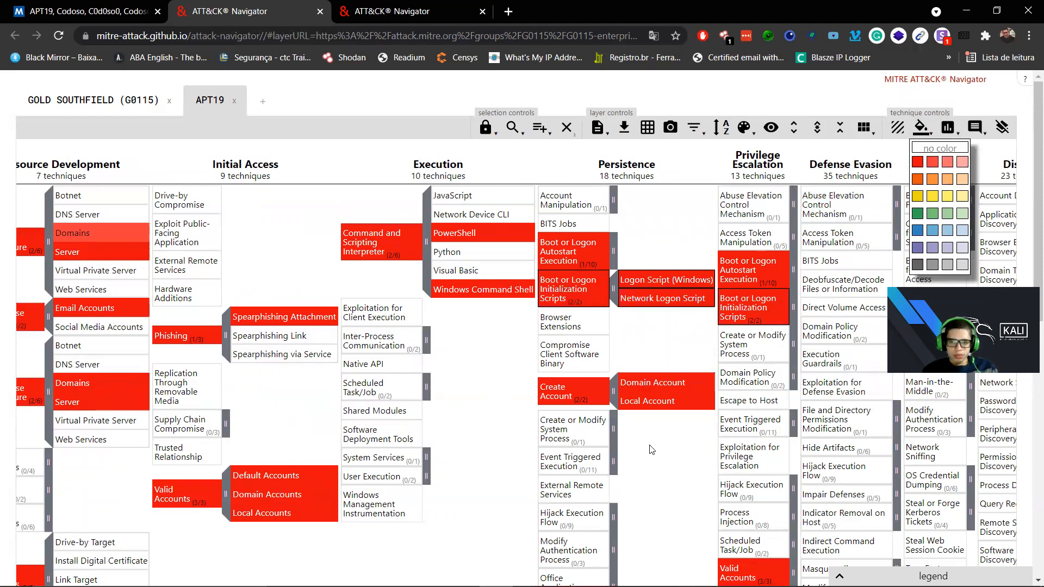
# Expand Scheduled Task/Job under Persistence and colour it and its At (Windows) and Scheduled Task sub-techniques red.
pyautogui.scroll(-5, 651, 449)
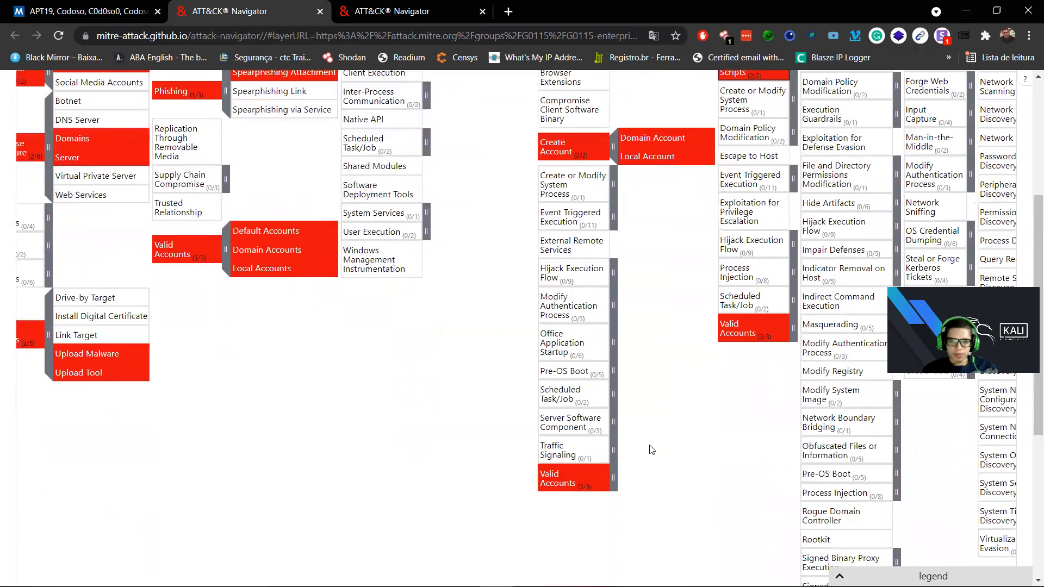
pyautogui.scroll(2, 651, 449)
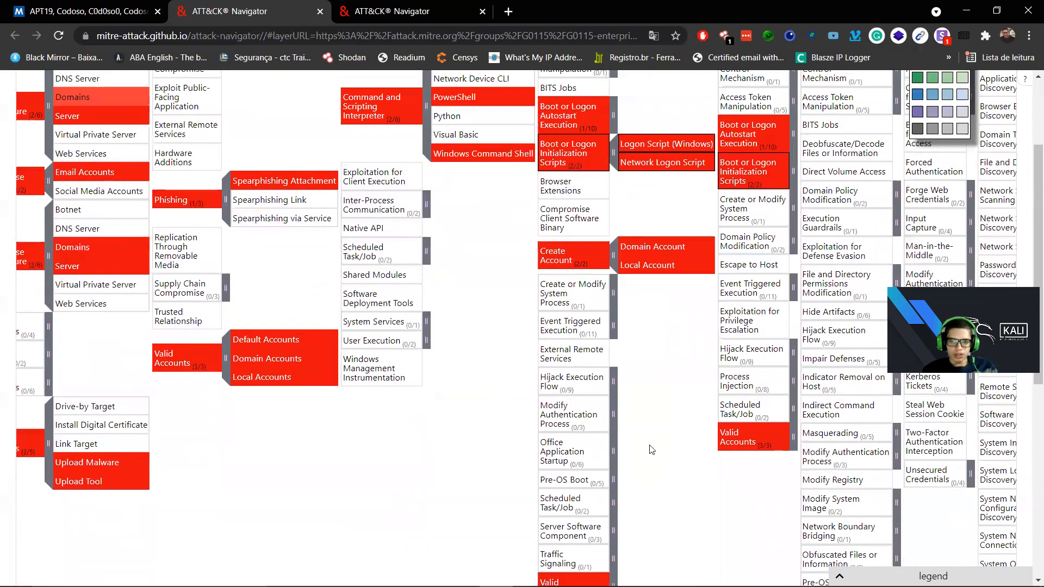
pyautogui.rightClick(594, 503)
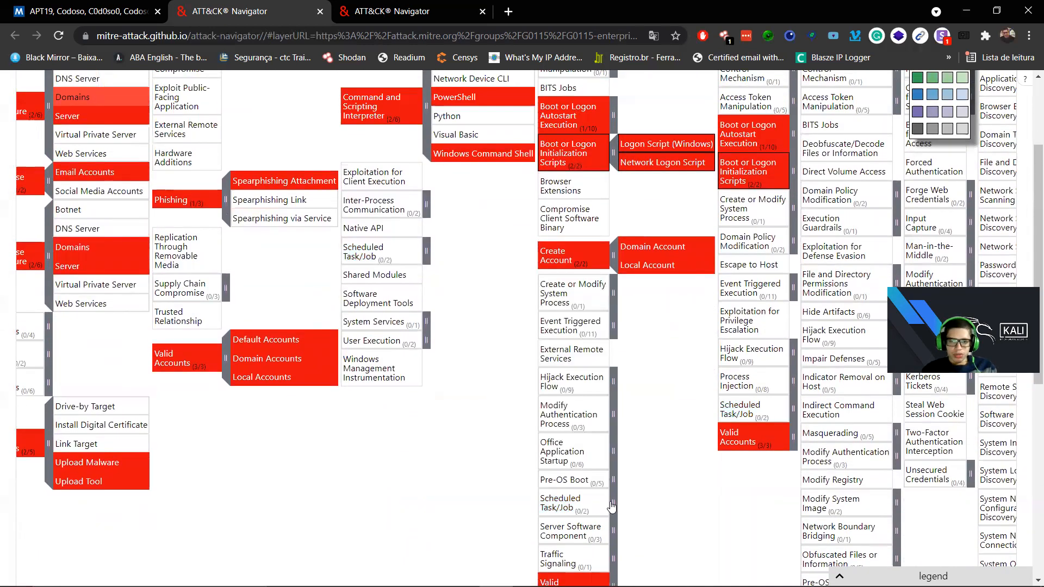
pyautogui.click(613, 506)
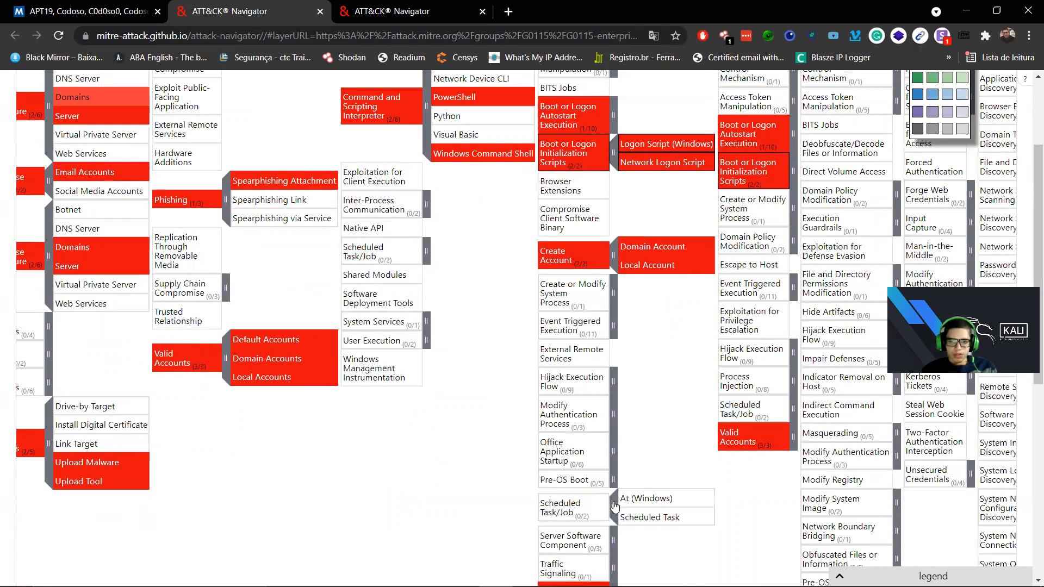
pyautogui.keyDown('ctrl'); pyautogui.click(646, 516); pyautogui.keyUp('ctrl')
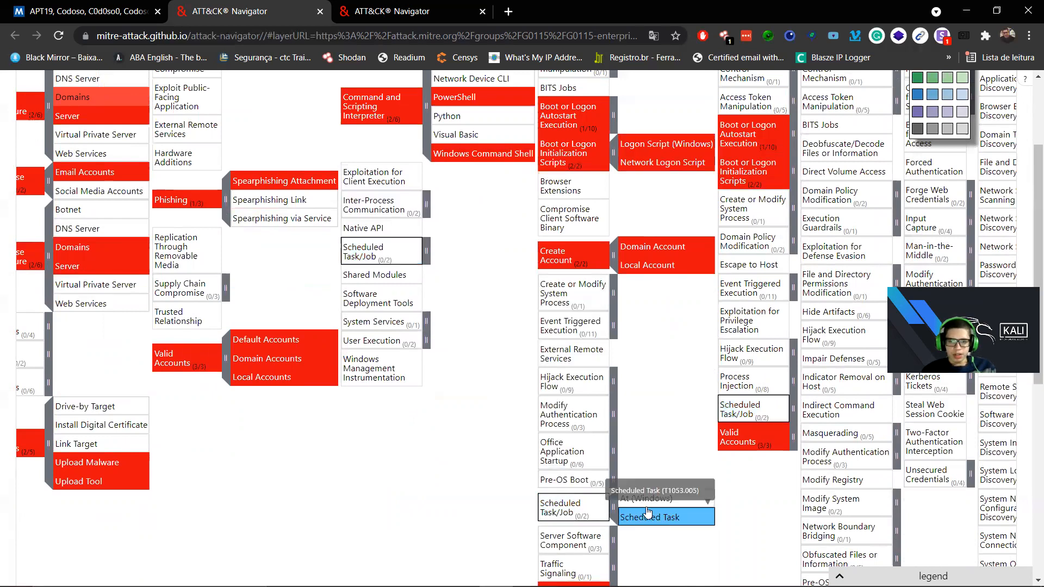
pyautogui.keyDown('ctrl'); pyautogui.click(647, 503); pyautogui.keyUp('ctrl')
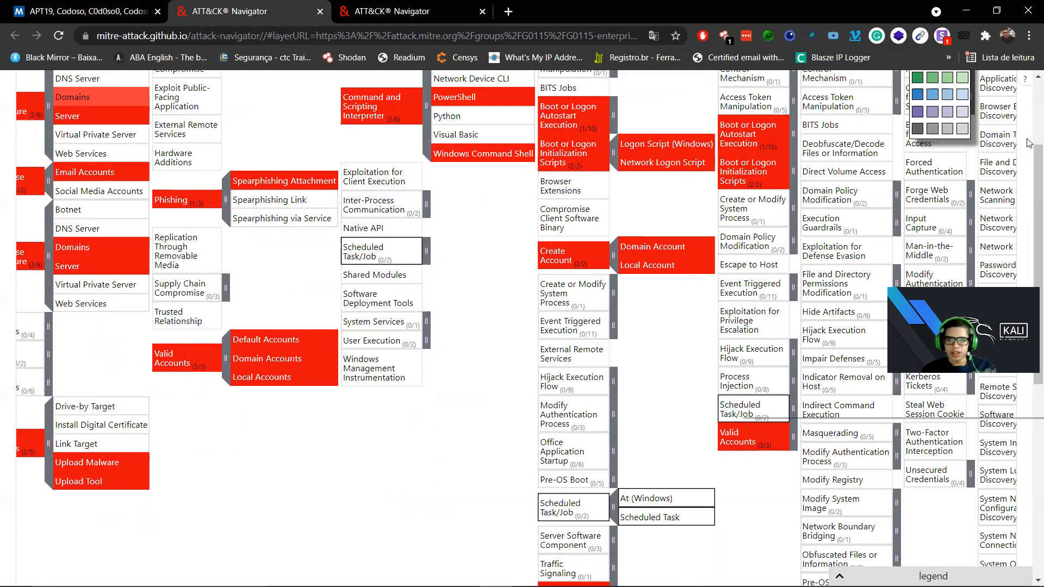
pyautogui.scroll(2, 1030, 142)
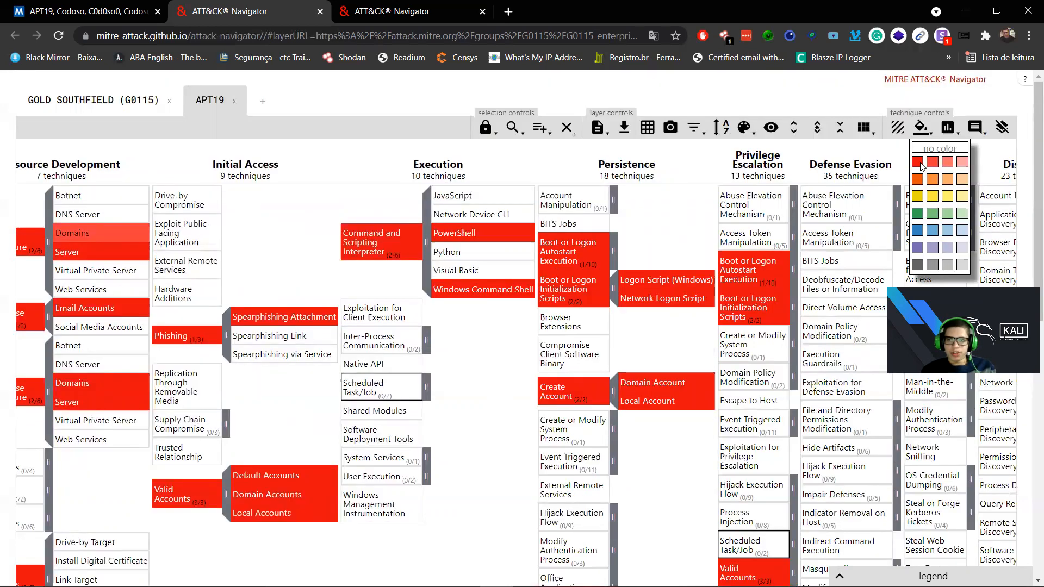
pyautogui.scroll(-2, 1030, 261)
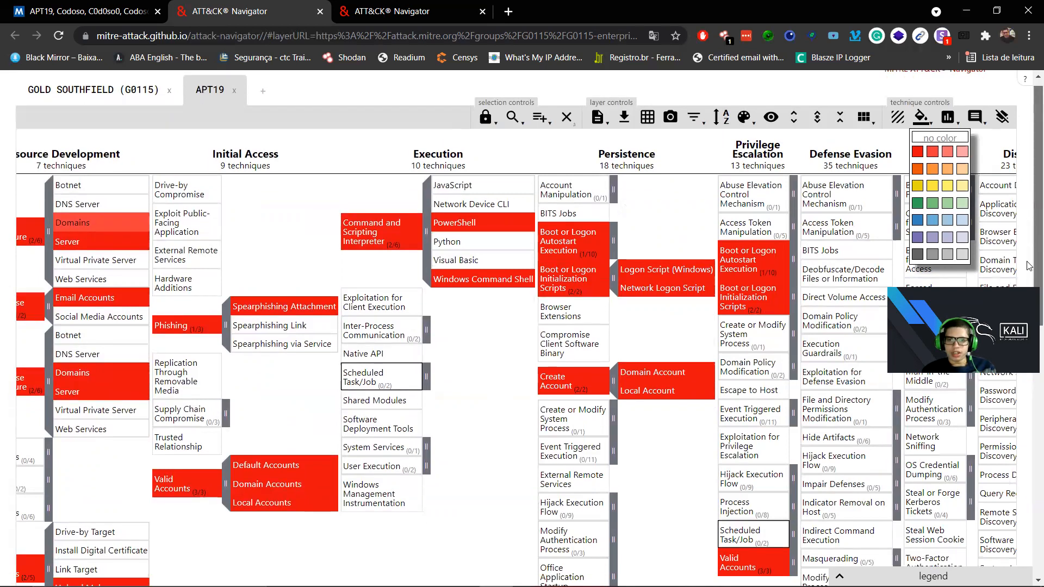
pyautogui.scroll(1, 1029, 271)
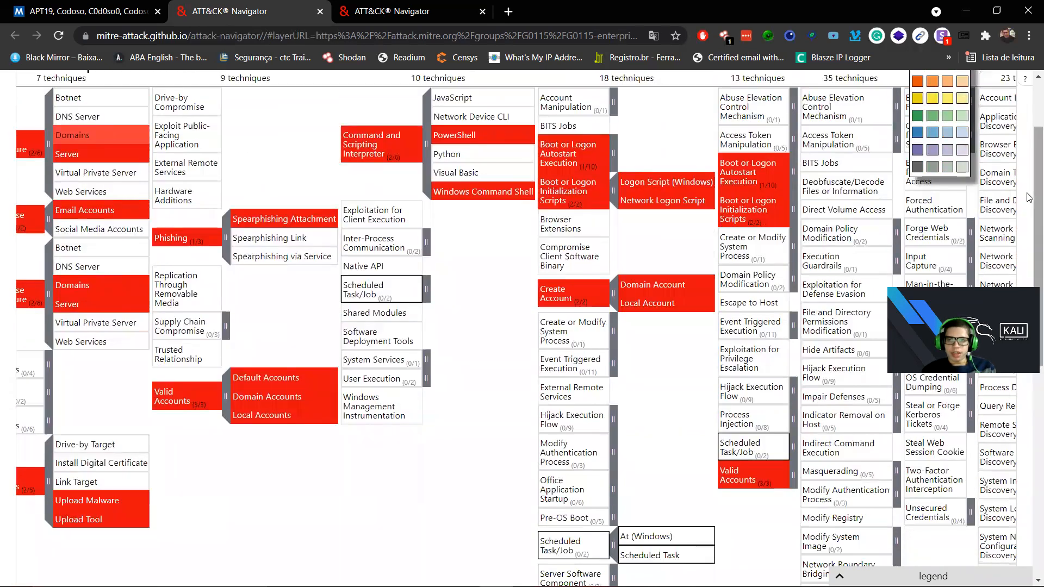
pyautogui.scroll(1, 991, 138)
pyautogui.click(918, 121)
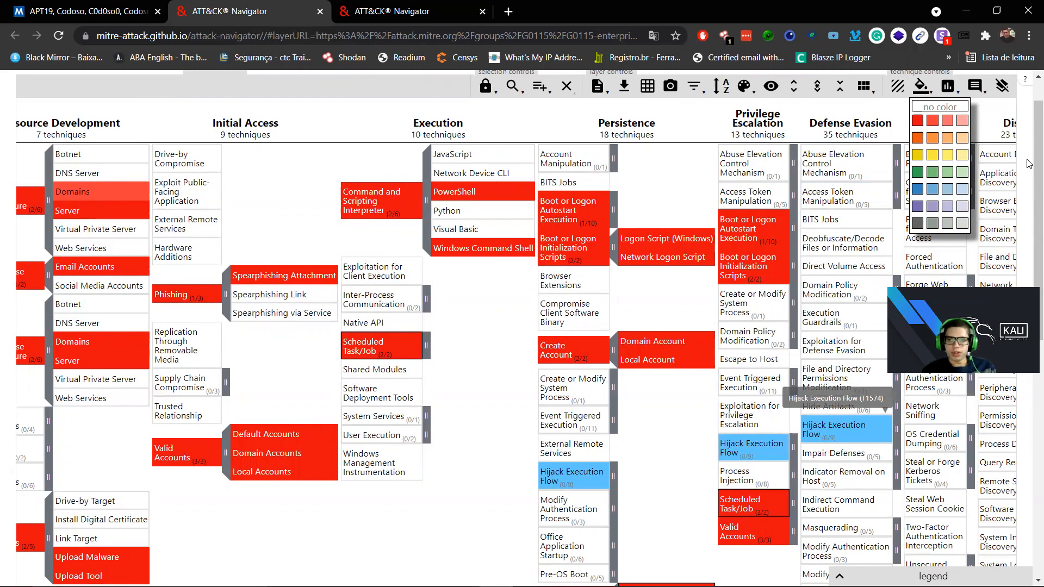
pyautogui.rightClick(1030, 206)
pyautogui.press('Escape')
# Colour the Abuse Elevation Control Mechanism technique red under Privilege Escalation and Defense Evasion.
pyautogui.scroll(2, 1009, 169)
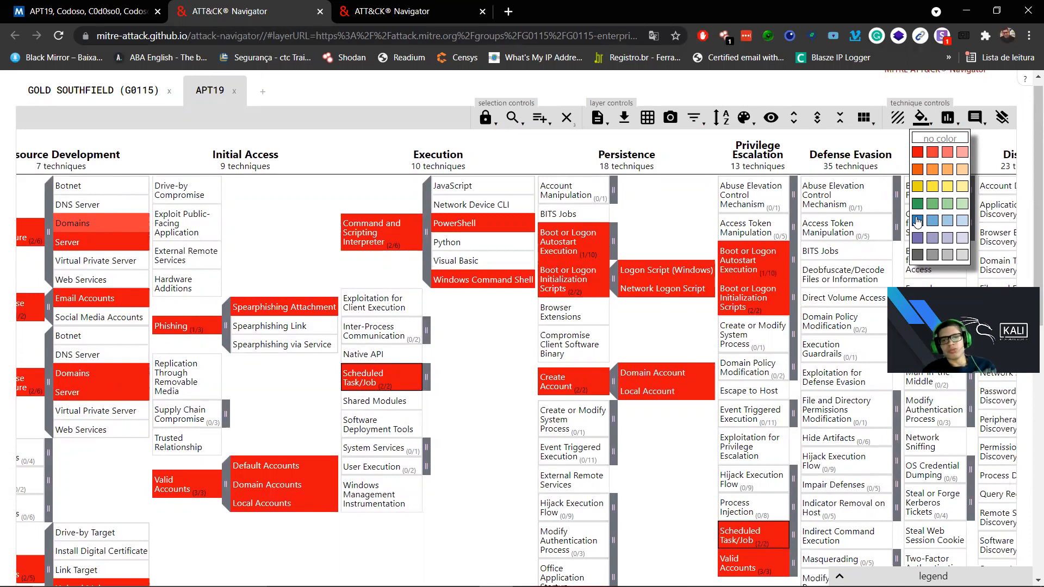
pyautogui.hscroll(8, 686, 238)
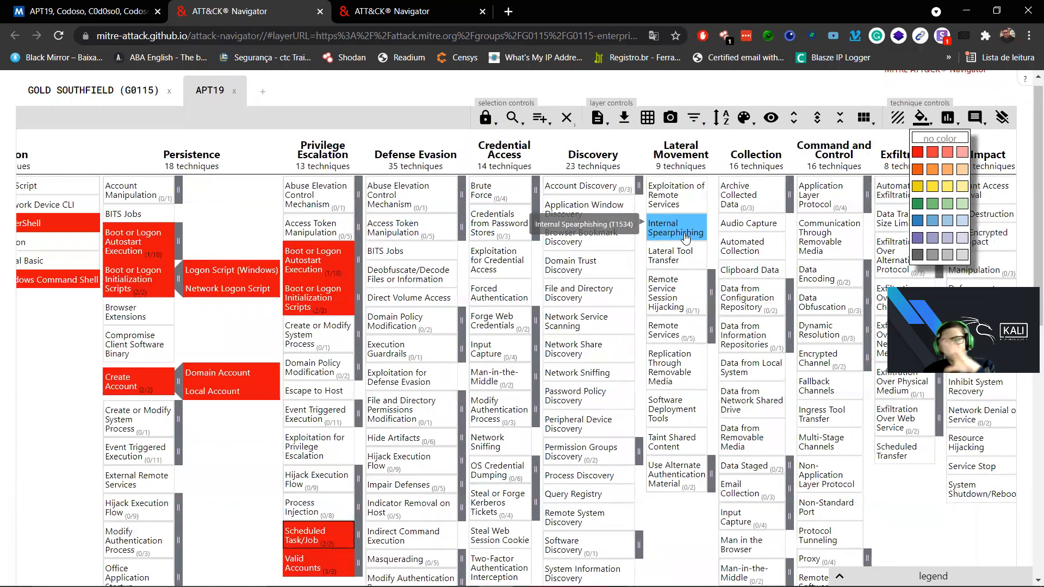
pyautogui.scroll(-1, 686, 237)
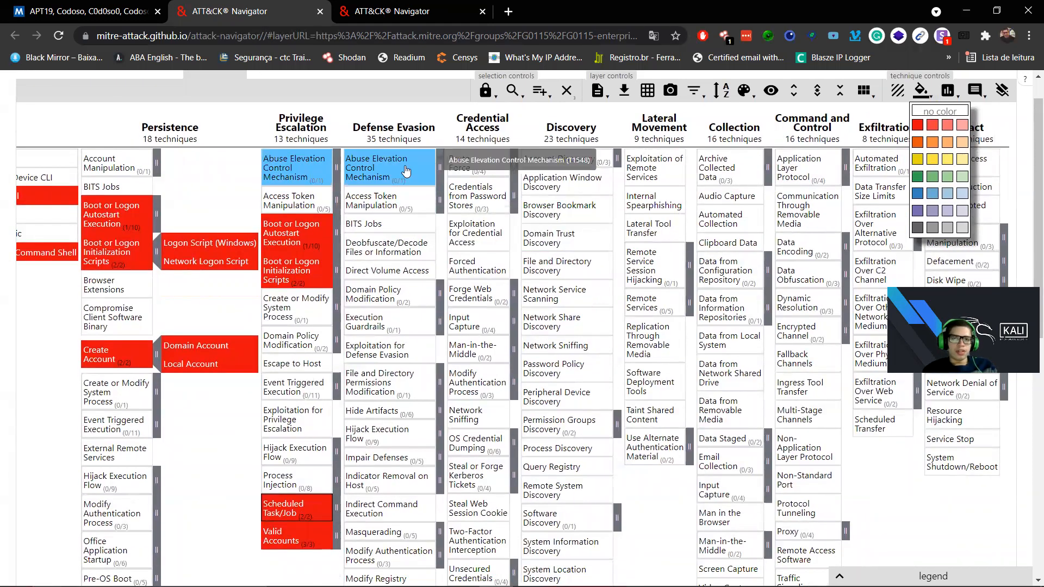
pyautogui.click(425, 173)
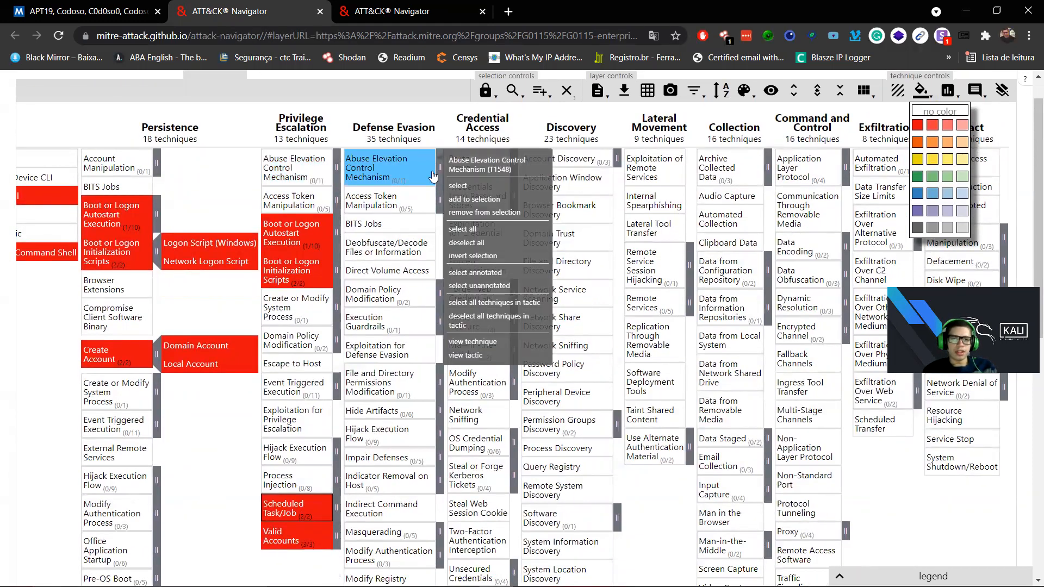
pyautogui.click(433, 175)
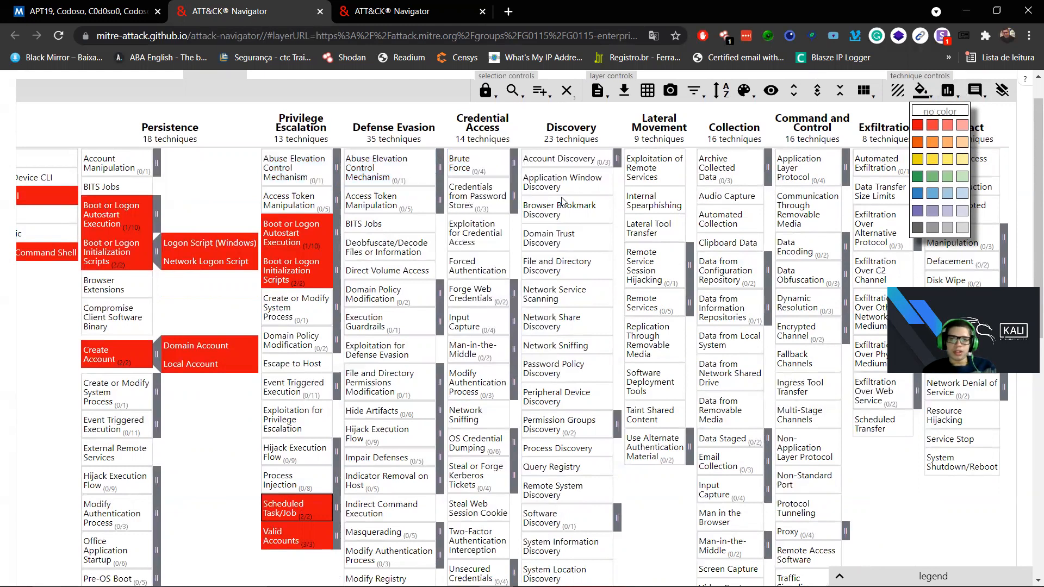
pyautogui.rightClick(918, 124)
pyautogui.rightClick(405, 177)
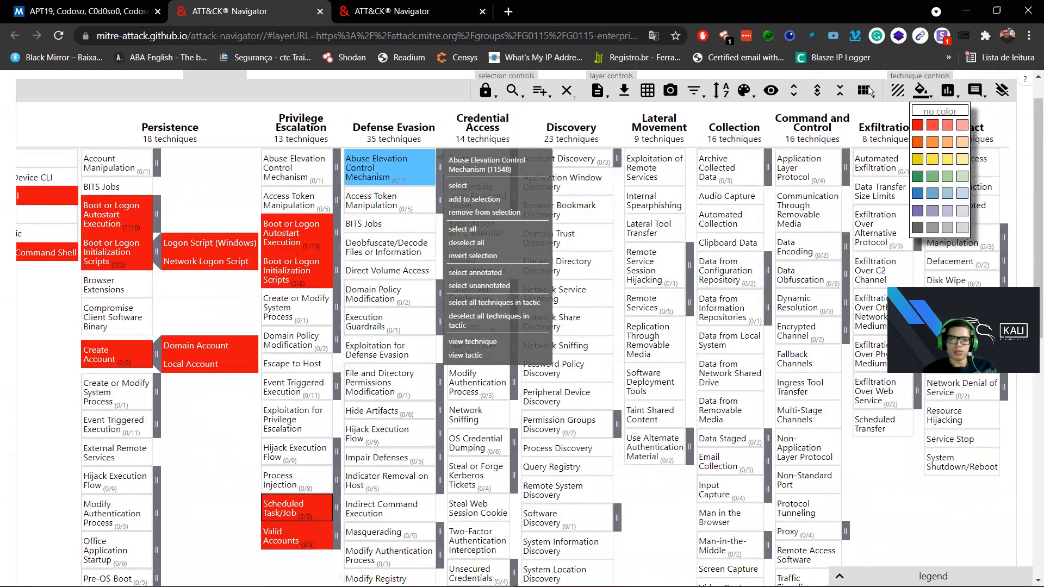
pyautogui.click(389, 181)
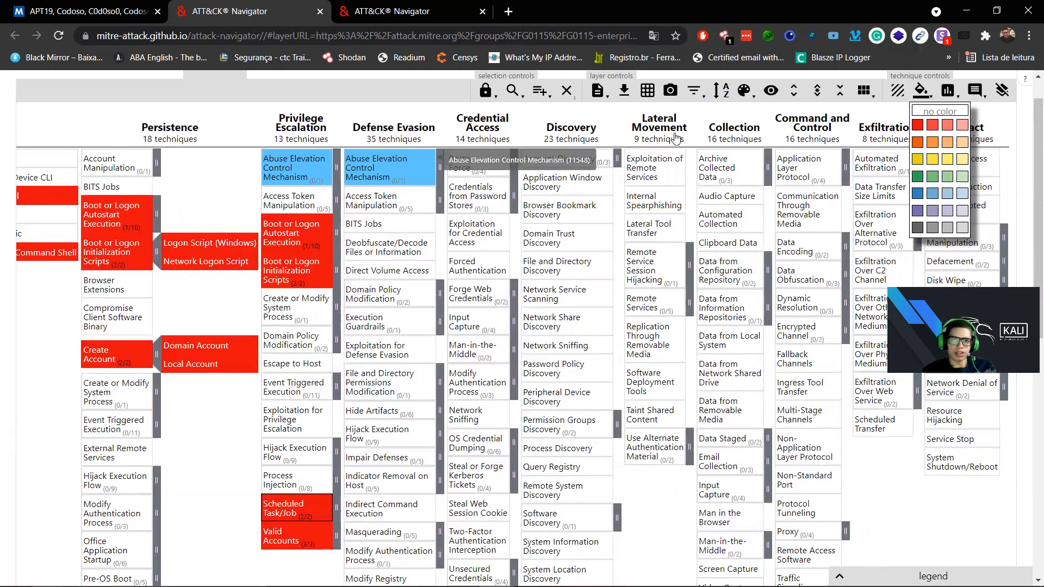
pyautogui.click(411, 166)
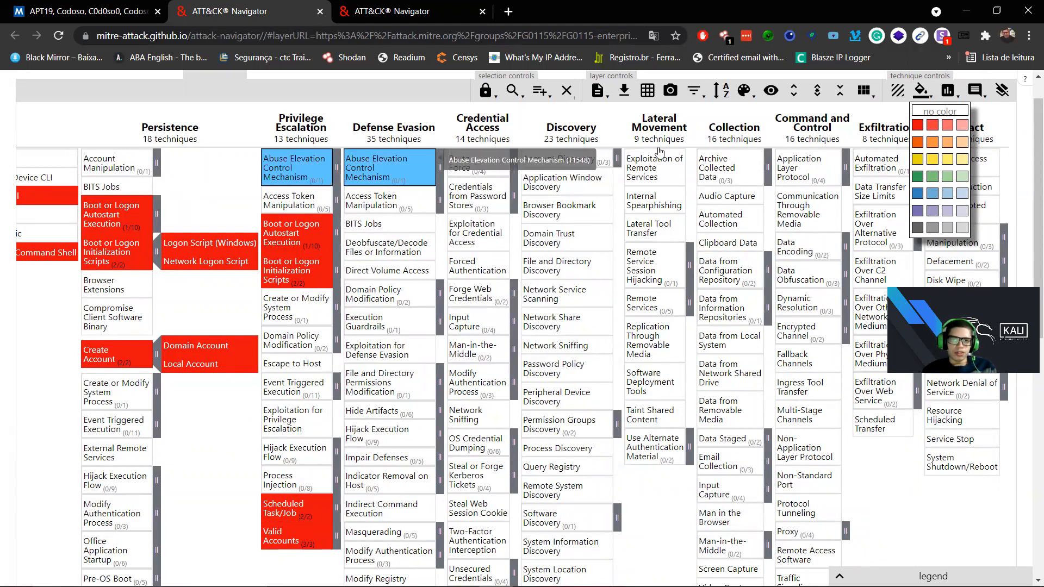
pyautogui.click(922, 125)
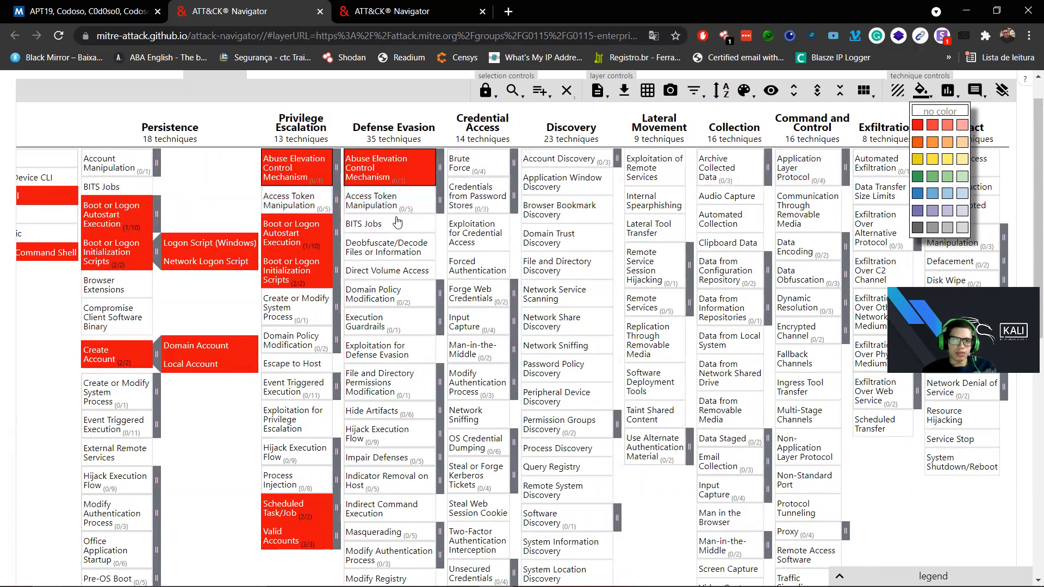
# Colour the Domain Policy Modification technique red under Defense Evasion and Privilege Escalation.
pyautogui.click(407, 300)
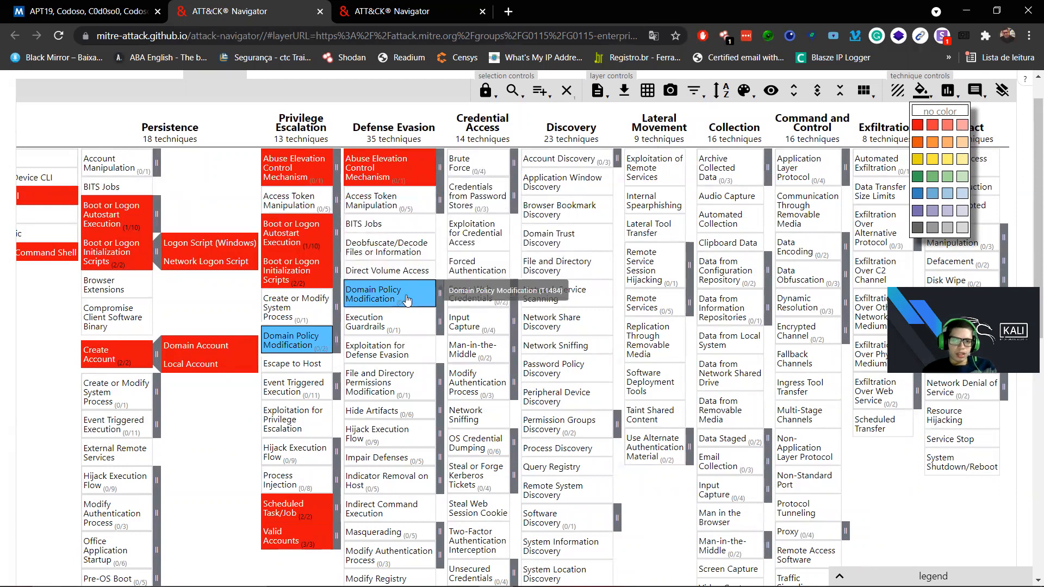
pyautogui.click(406, 329)
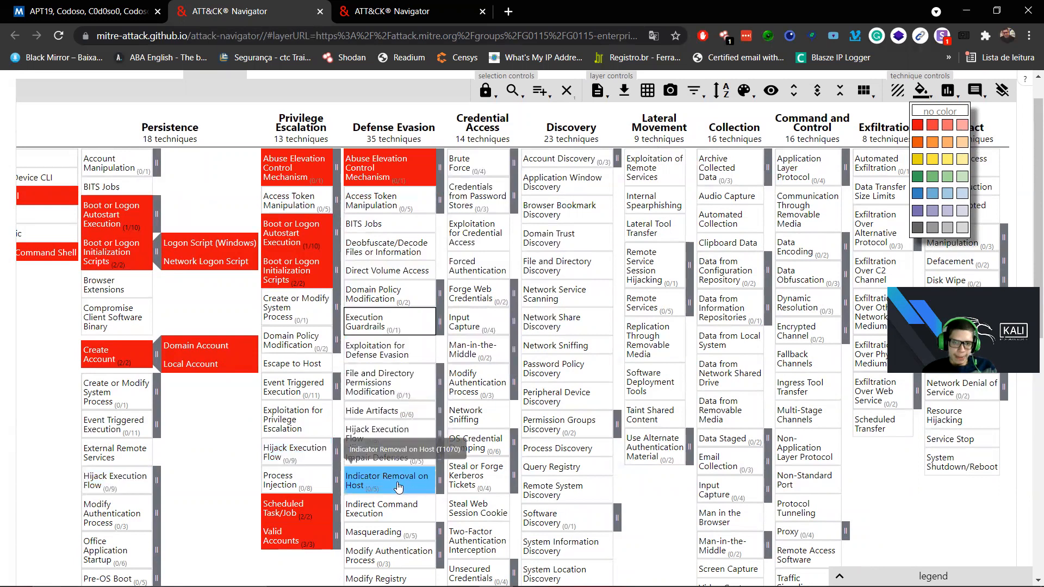
pyautogui.click(390, 295)
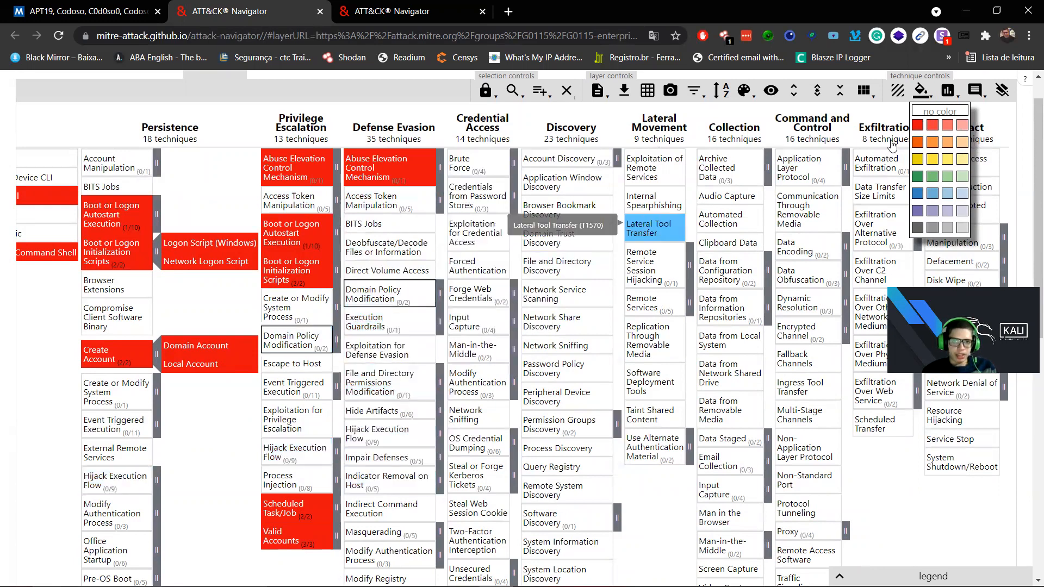
pyautogui.click(917, 124)
# Colour the Modify Registry technique under Defense Evasion red.
pyautogui.scroll(-1, 1030, 166)
pyautogui.scroll(-1, 1030, 203)
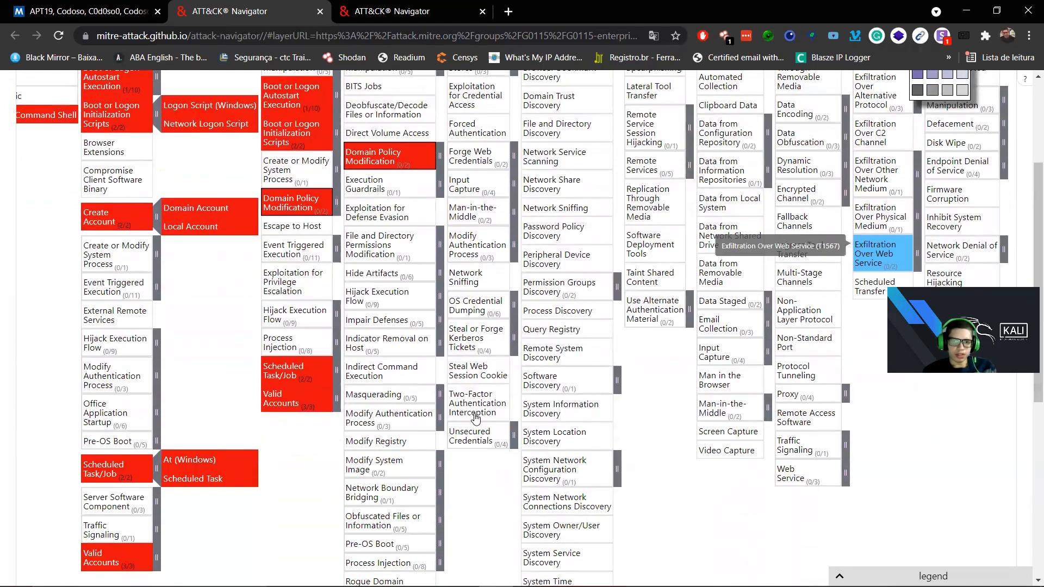
pyautogui.moveTo(1027, 209); pyautogui.dragTo(1027, 135)
pyautogui.click(917, 150)
# Expand Process Injection under Defense Evasion and colour it, Dynamic-link Library Injection, Extra Window Memory Injection, Portable Executable Injection and Process Hollowing red.
pyautogui.moveTo(1027, 200); pyautogui.dragTo(1028, 285)
pyautogui.scroll(-2, 1028, 286)
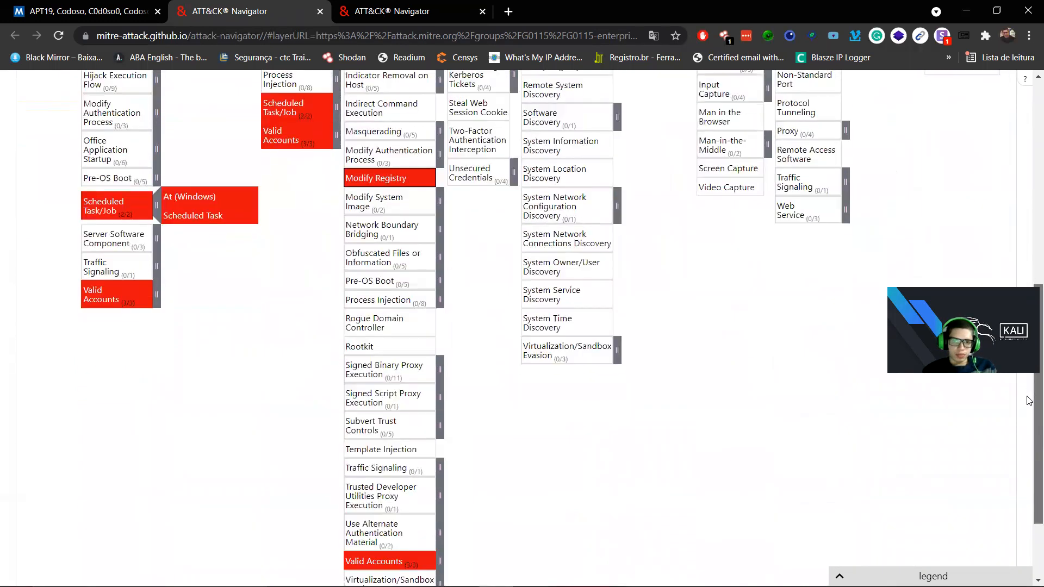
pyautogui.moveTo(1028, 421); pyautogui.dragTo(1028, 435)
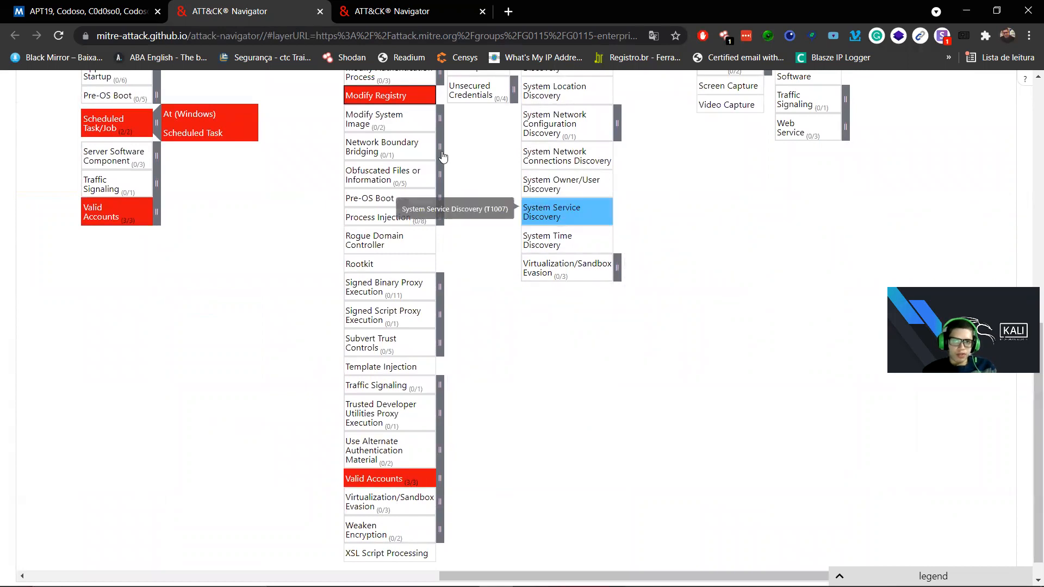
pyautogui.click(440, 218)
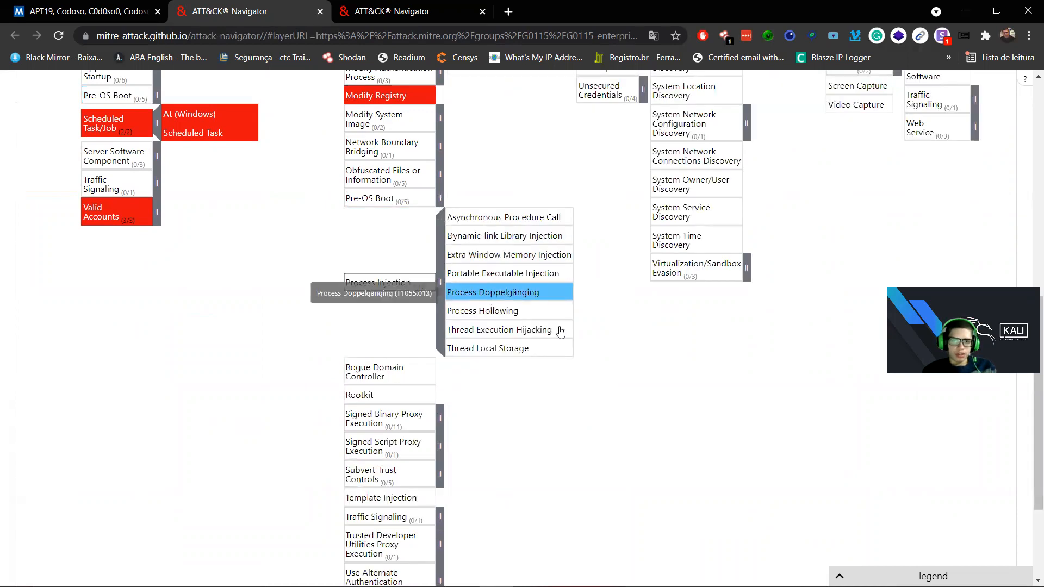
pyautogui.click(487, 311)
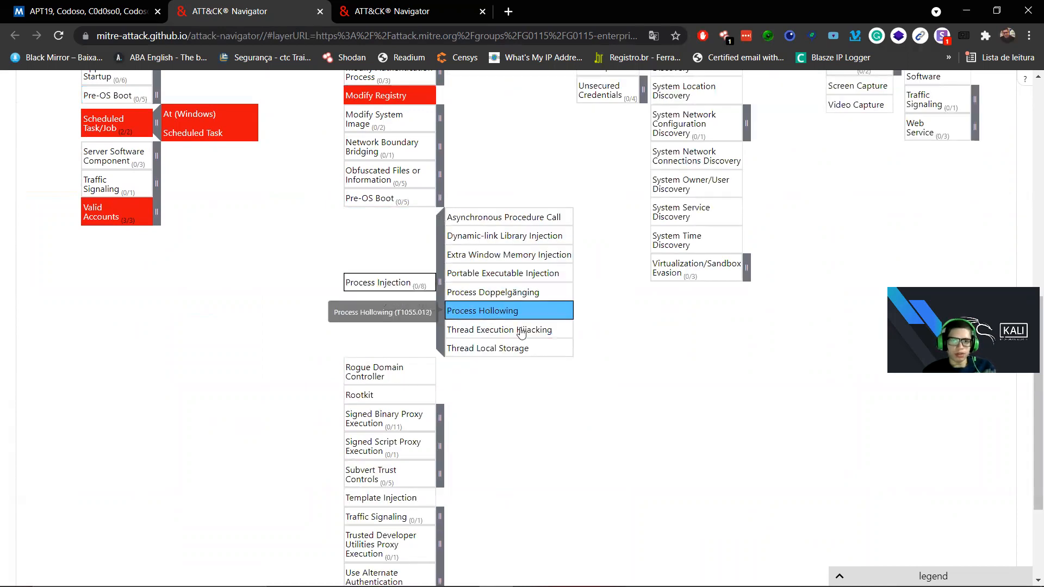
pyautogui.click(507, 234)
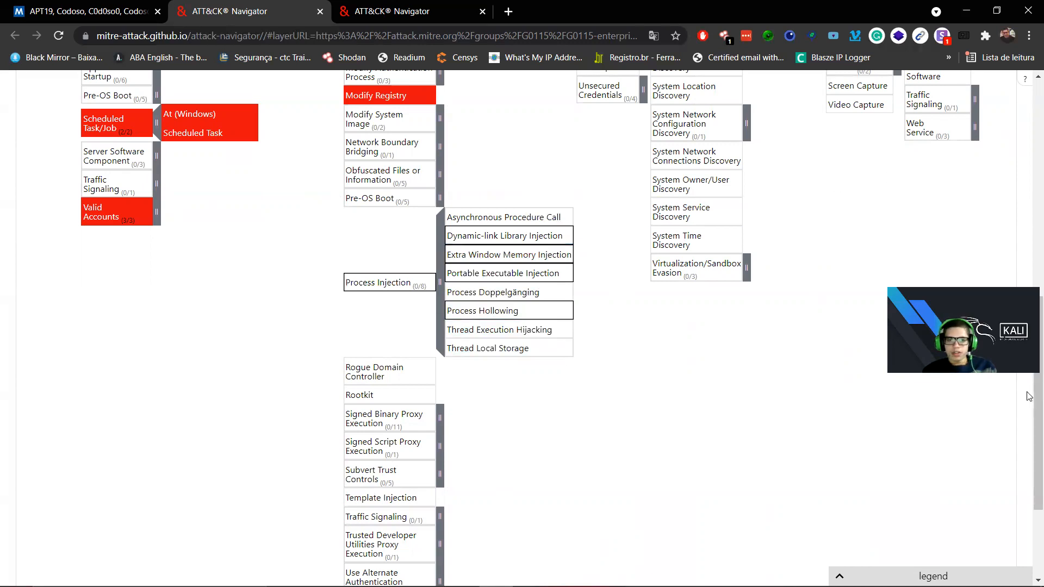
pyautogui.scroll(15, 1029, 397)
pyautogui.click(921, 127)
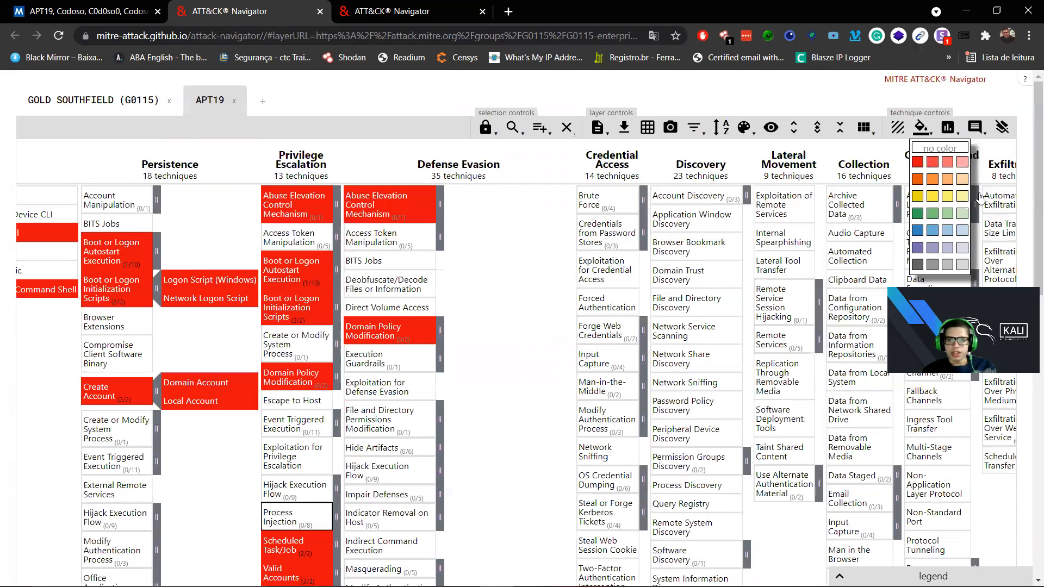
pyautogui.click(921, 165)
pyautogui.scroll(-8, 1029, 404)
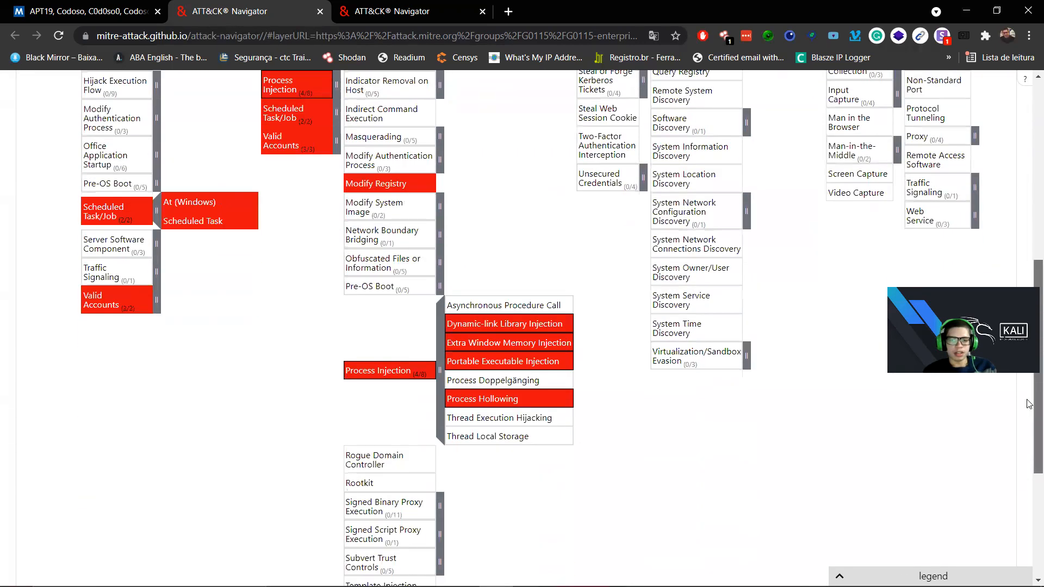
# Colour the Network Sniffing technique red under Credential Access and Discovery.
pyautogui.scroll(8, 1030, 404)
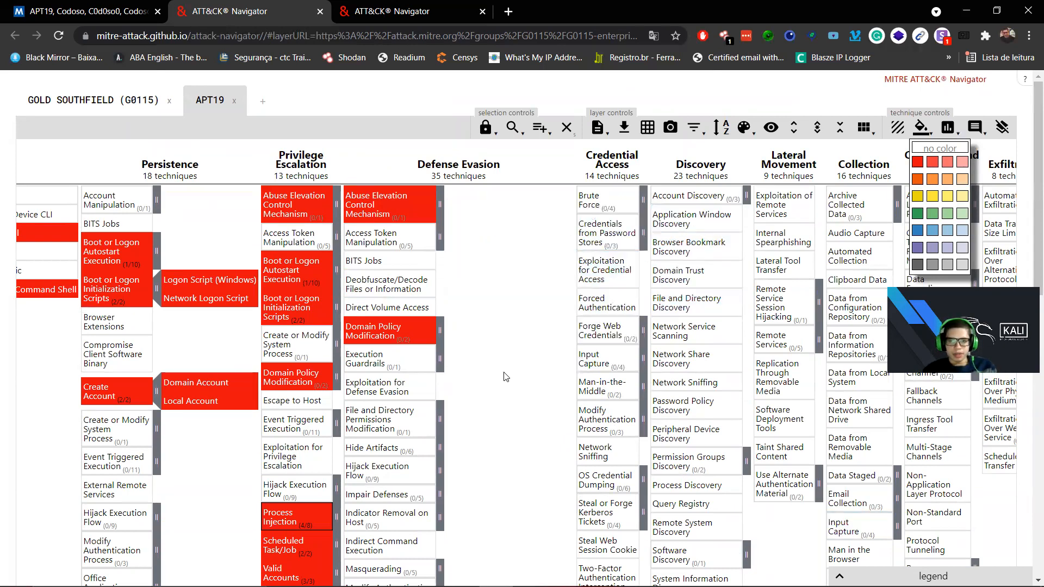
pyautogui.scroll(-2, 504, 375)
pyautogui.click(616, 348)
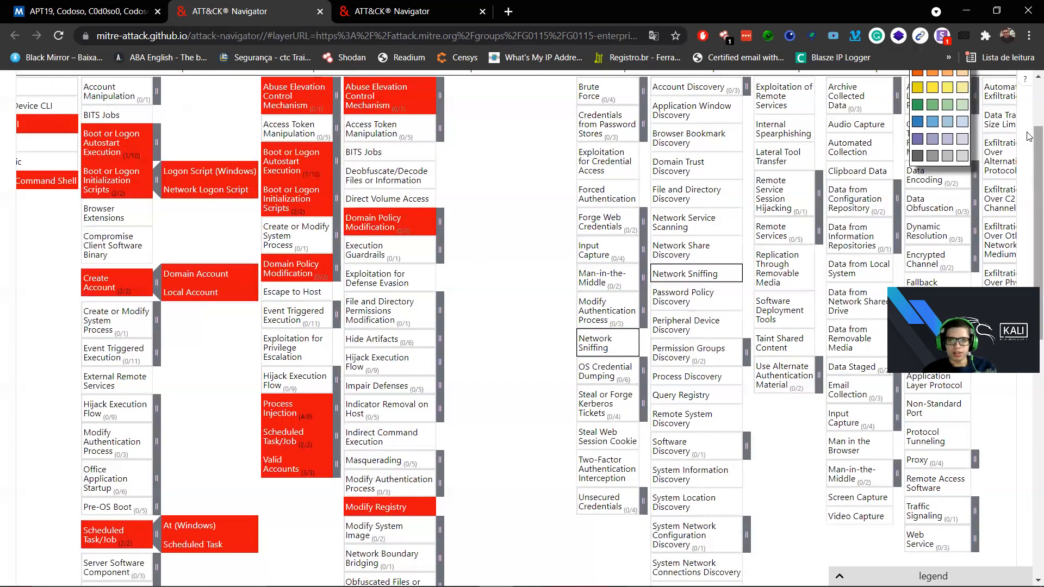
pyautogui.scroll(1, 979, 136)
pyautogui.click(917, 103)
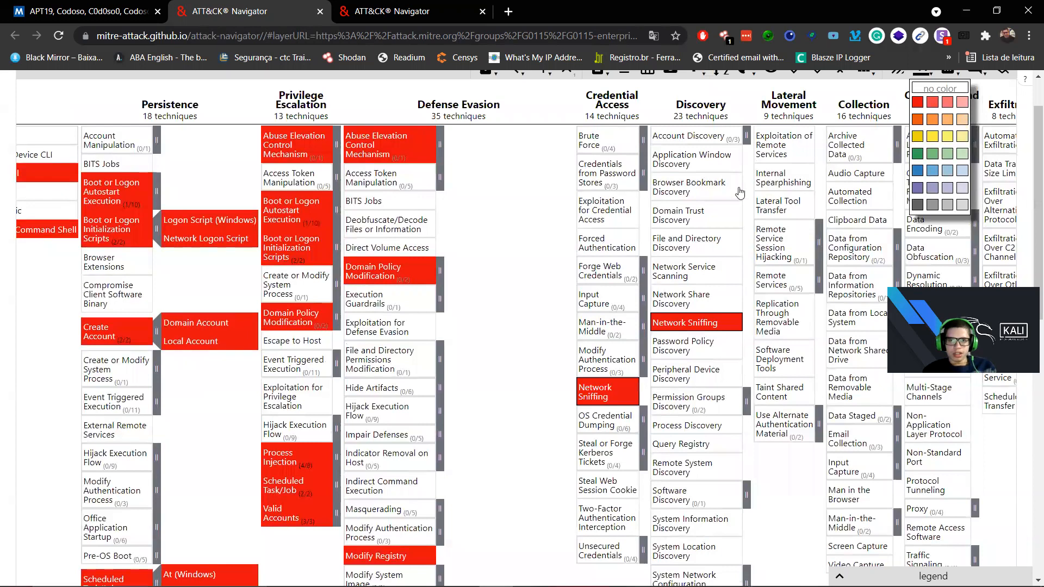
# Expand Brute Force under Credential Access and colour it and its Password Cracking sub-technique in the second, slightly lighter red shade.
pyautogui.click(918, 102)
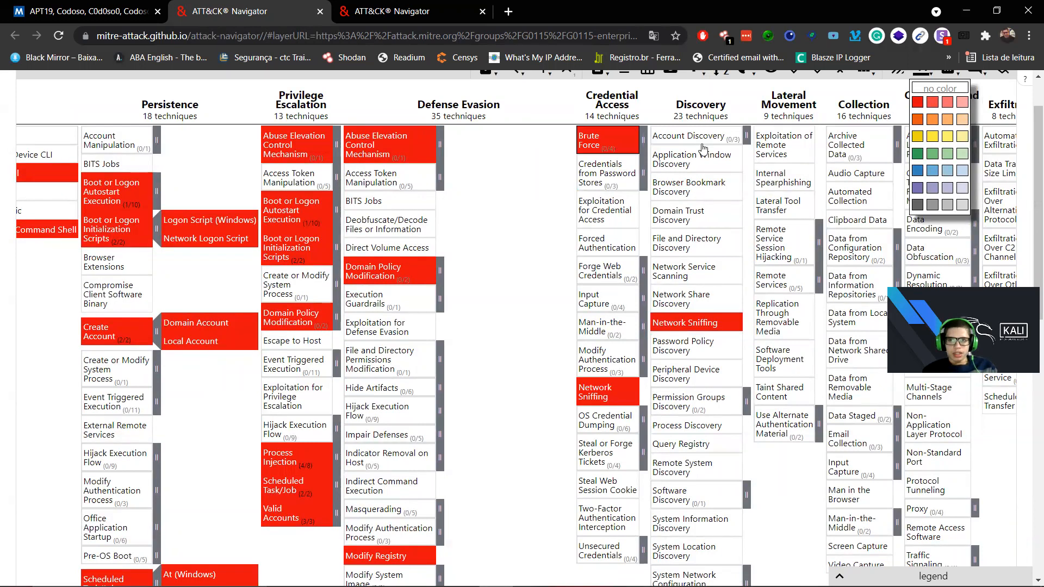
pyautogui.click(644, 146)
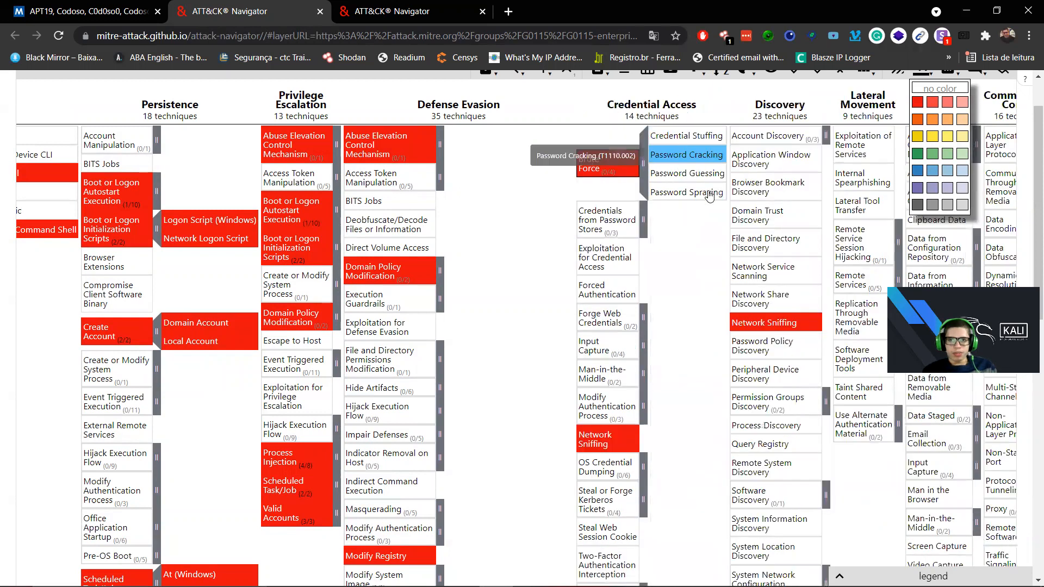
pyautogui.click(705, 162)
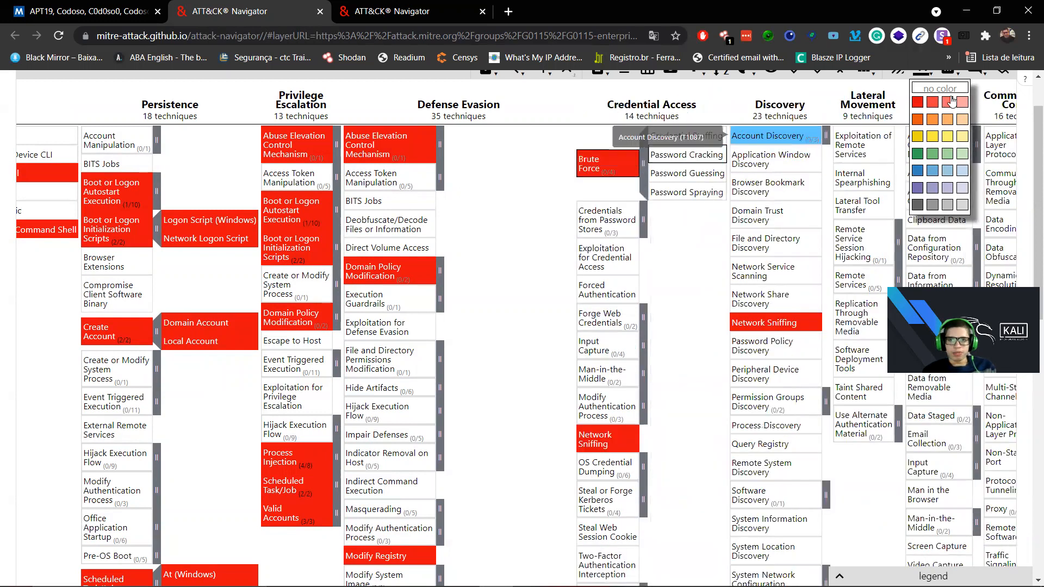
pyautogui.click(929, 104)
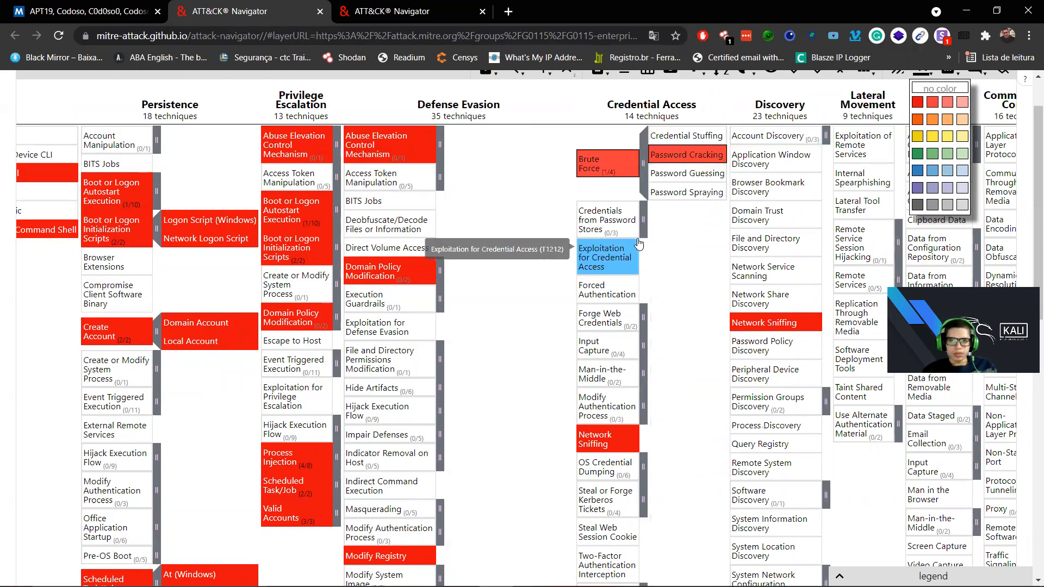
# Expand Man-in-the-Middle under Credential Access and colour it and LLMNR/NBT-NS Poisoning and SMB Relay red.
pyautogui.click(645, 381)
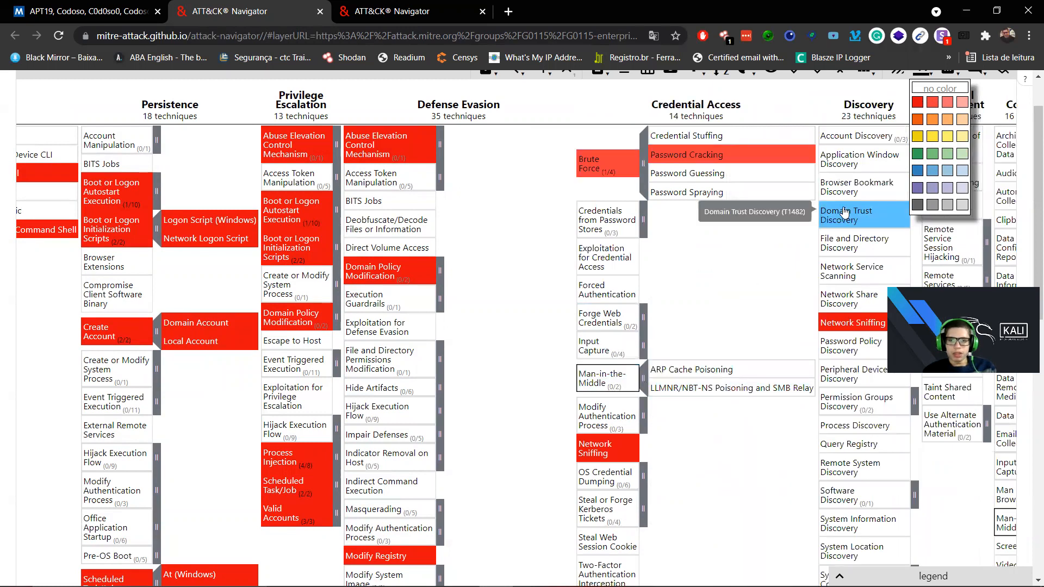
pyautogui.click(918, 102)
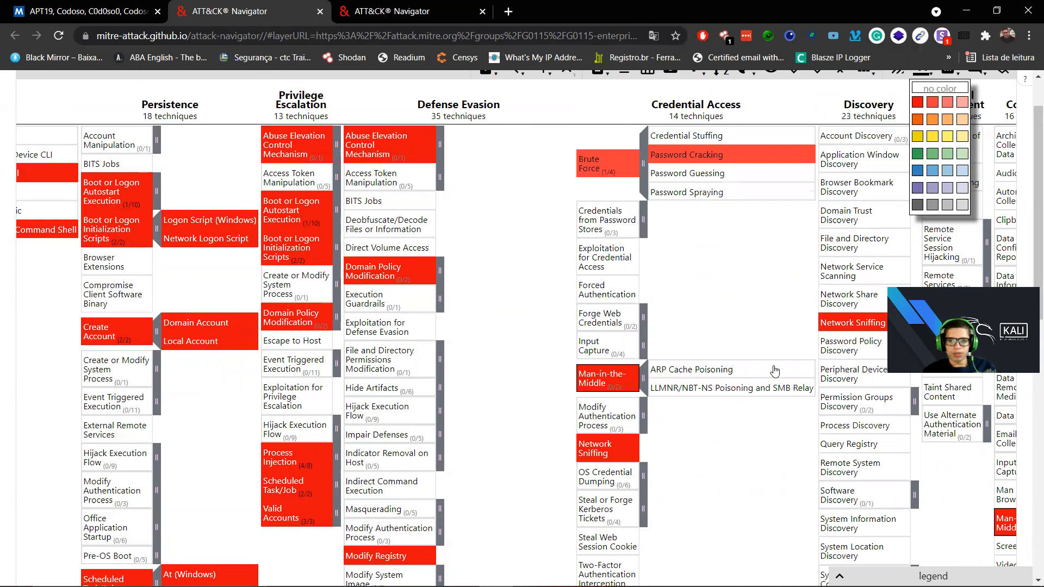
pyautogui.click(918, 101)
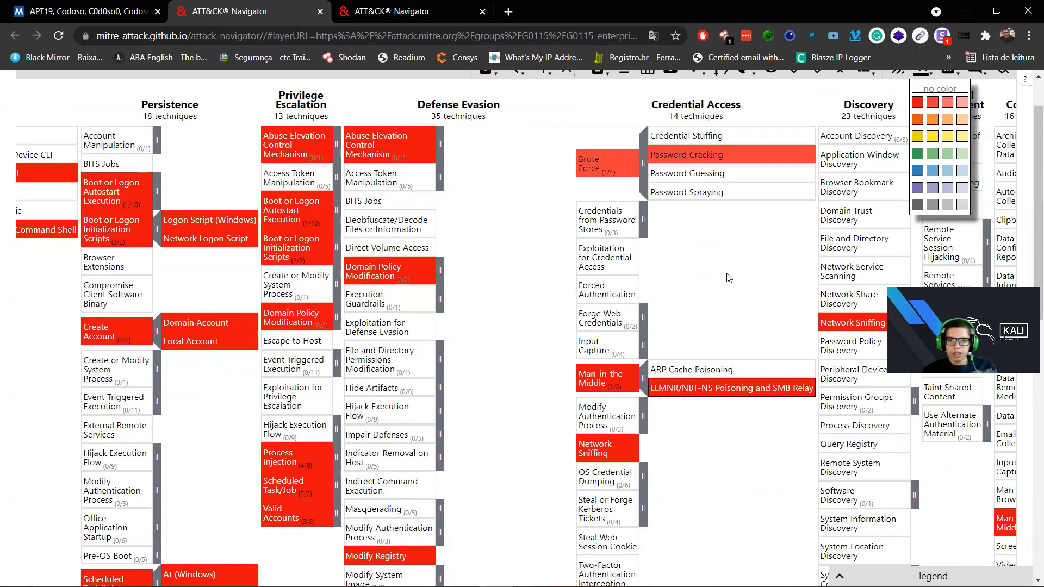
# Colour the Network Share Discovery and Network Service Scanning techniques under Discovery red.
pyautogui.rightClick(871, 350)
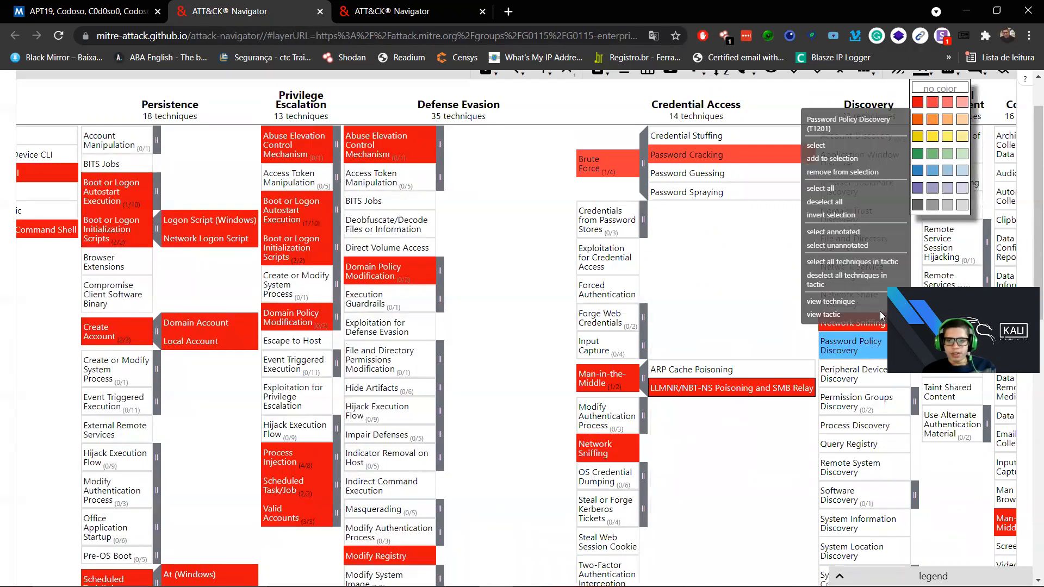
pyautogui.click(865, 348)
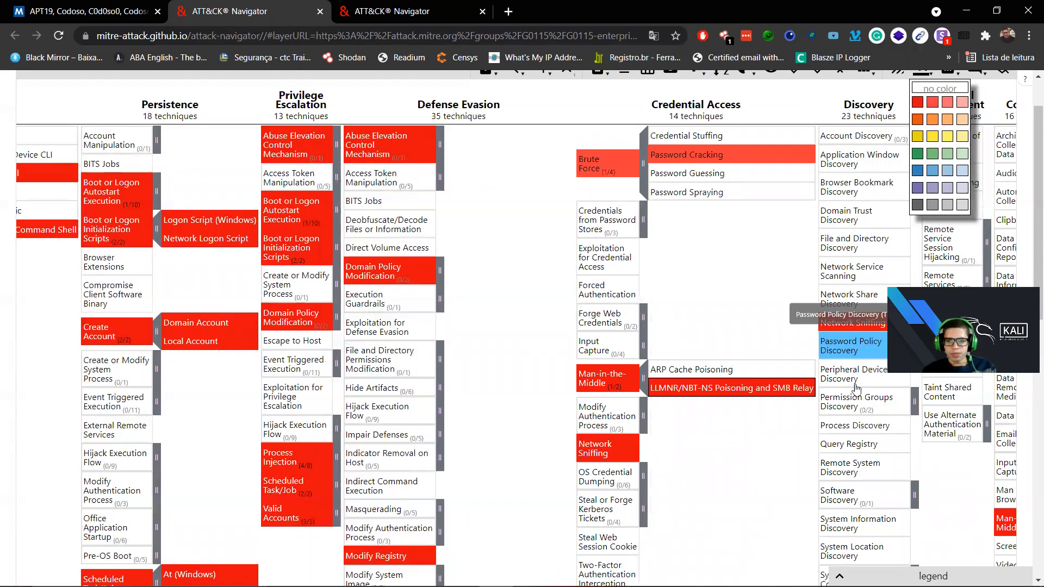
pyautogui.click(863, 299)
pyautogui.click(918, 102)
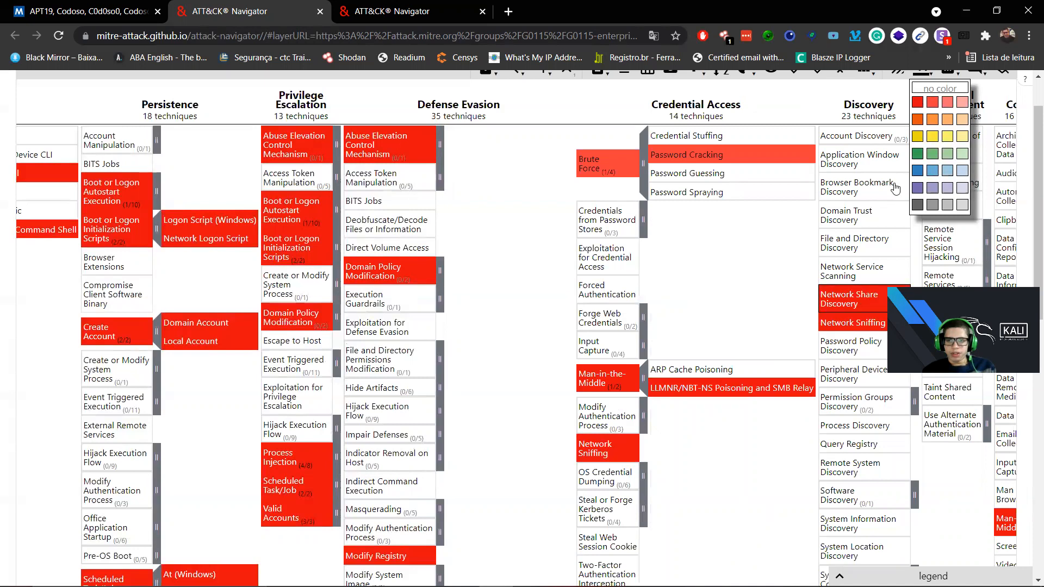
pyautogui.click(876, 272)
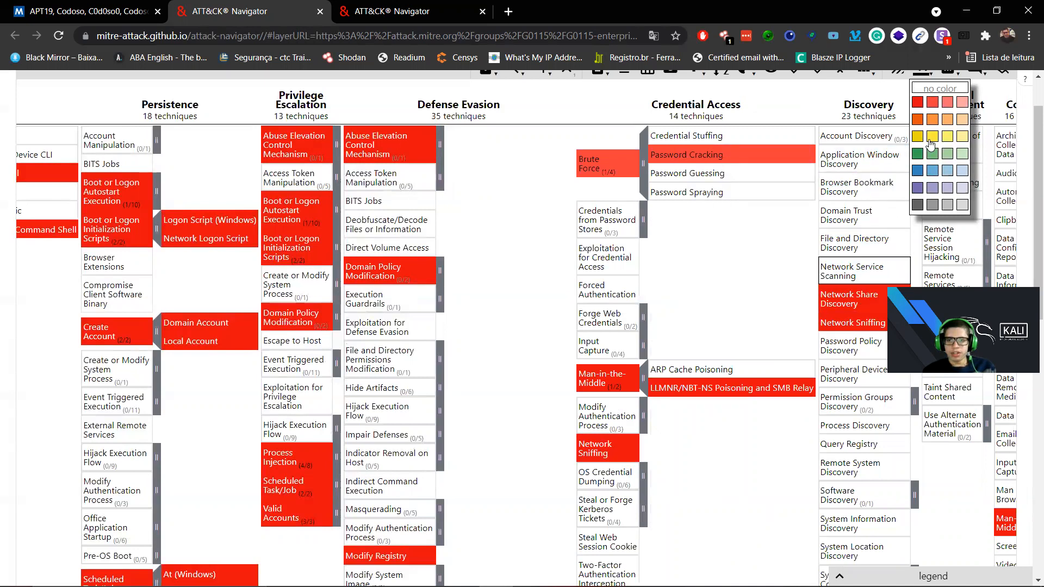
pyautogui.click(918, 102)
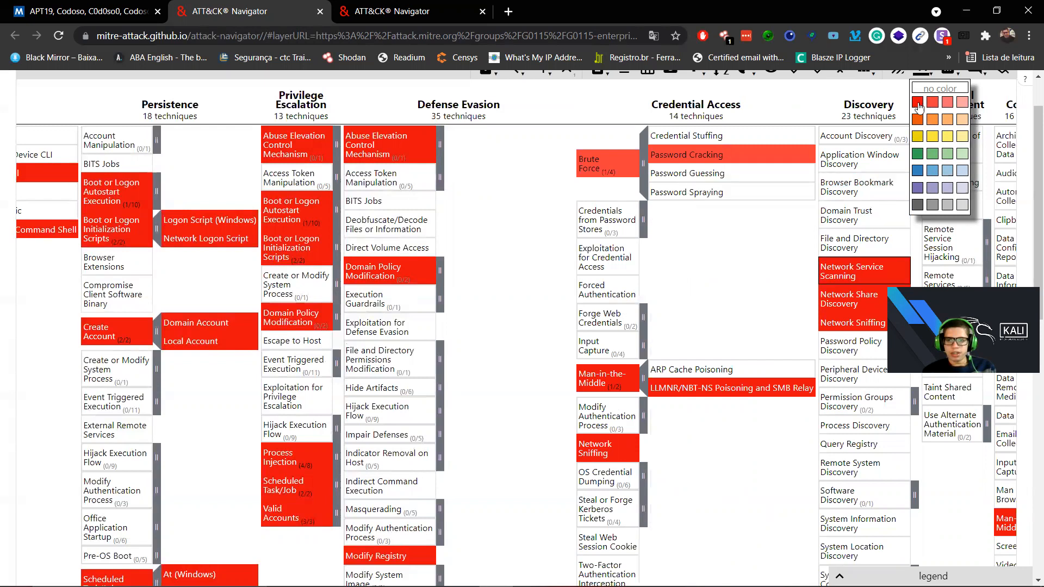
# Colour File and Directory Discovery, Domain Trust Discovery and Account Discovery under Discovery red.
pyautogui.click(854, 243)
pyautogui.click(918, 104)
pyautogui.click(868, 216)
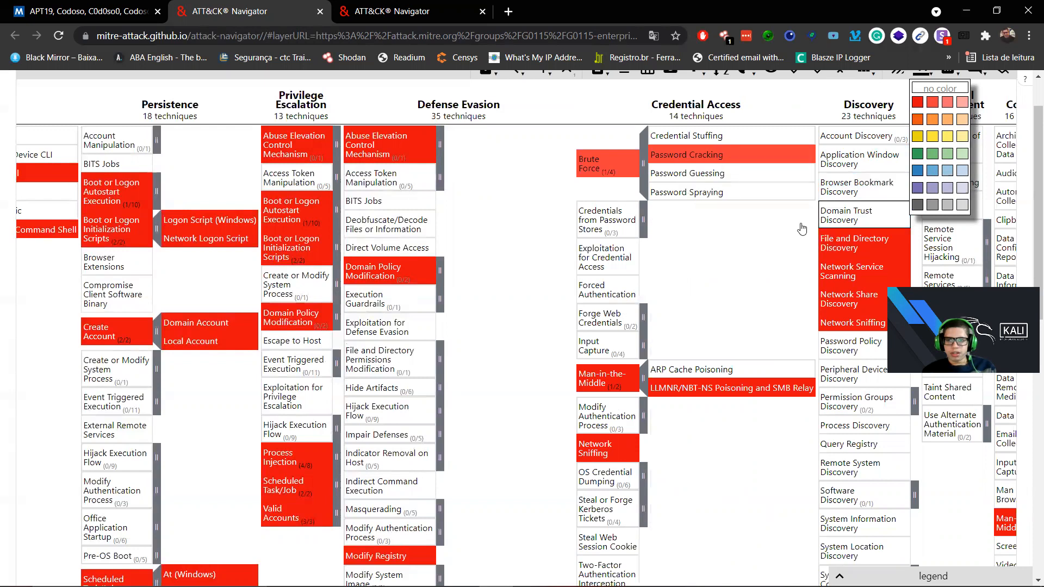
pyautogui.click(918, 103)
pyautogui.click(870, 137)
pyautogui.click(918, 103)
# Colour Remote Service Session Hijacking under Lateral Movement and its RDP Hijacking sub-technique red.
pyautogui.hscroll(2, 786, 261)
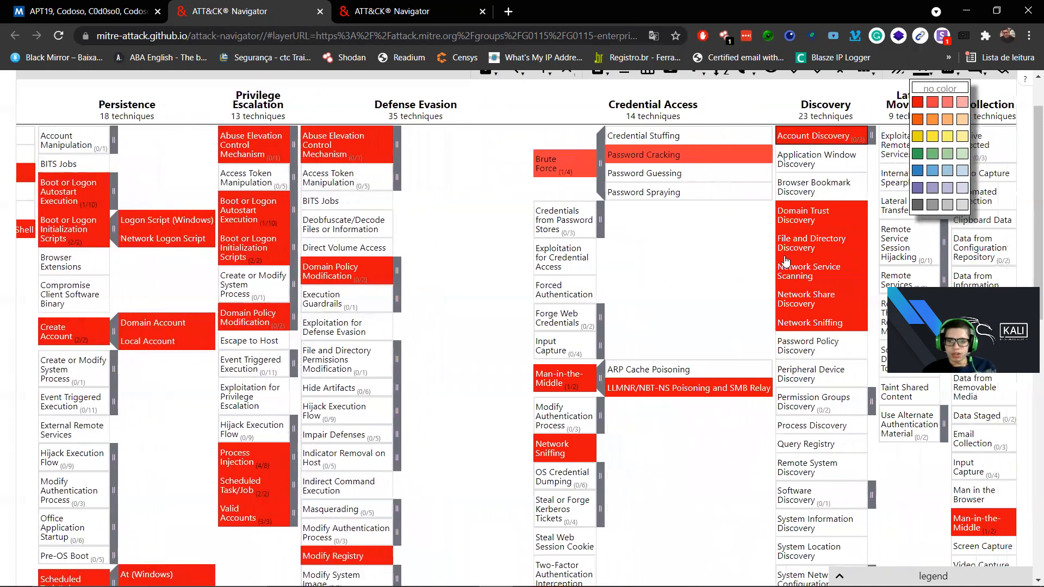
pyautogui.hscroll(1, 786, 261)
pyautogui.scroll(-4, 786, 261)
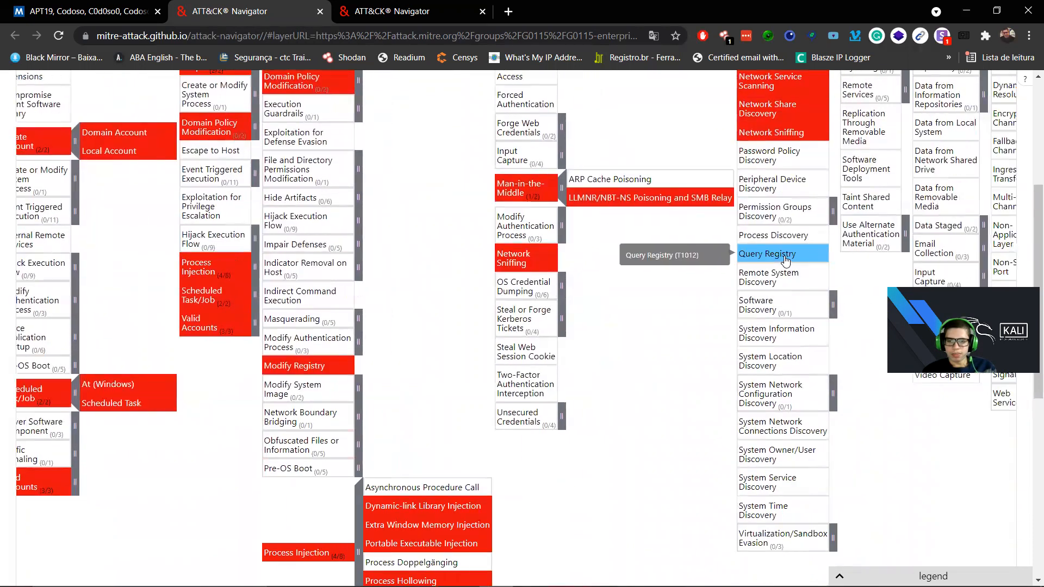
pyautogui.hscroll(5, 786, 261)
pyautogui.scroll(1, 786, 261)
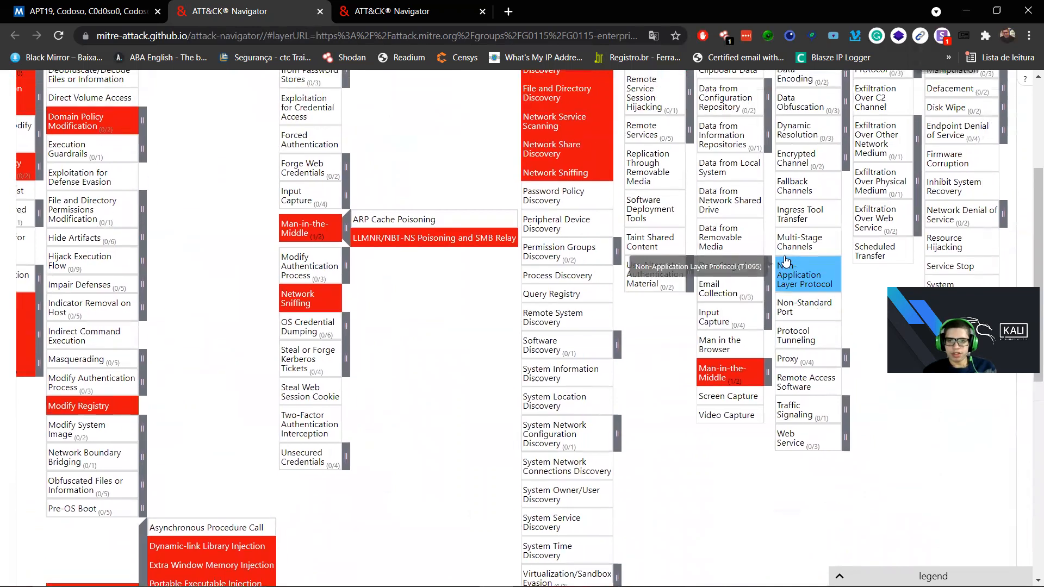
pyautogui.scroll(5, 786, 261)
pyautogui.scroll(-1, 761, 272)
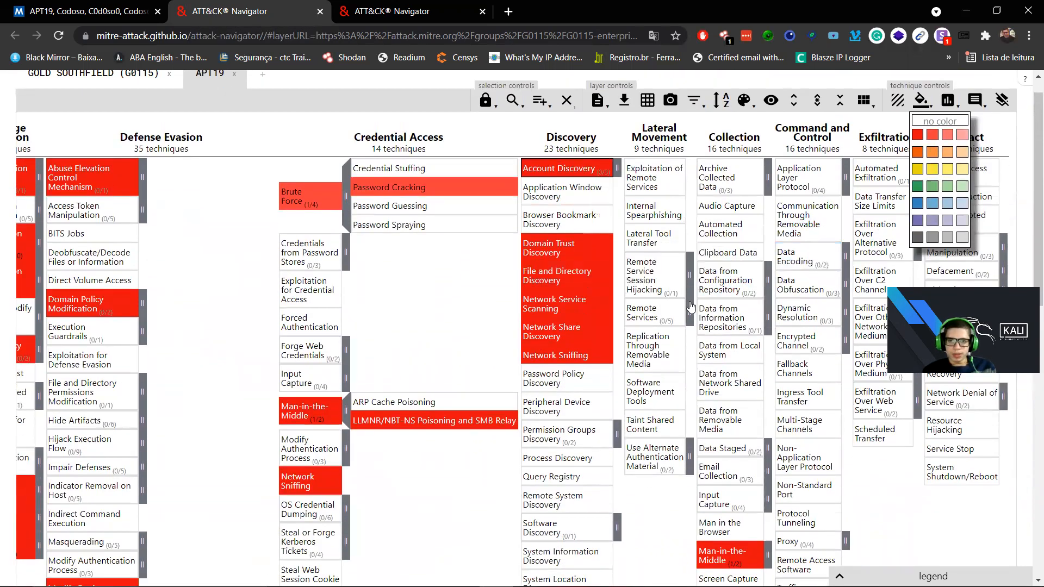
pyautogui.click(647, 283)
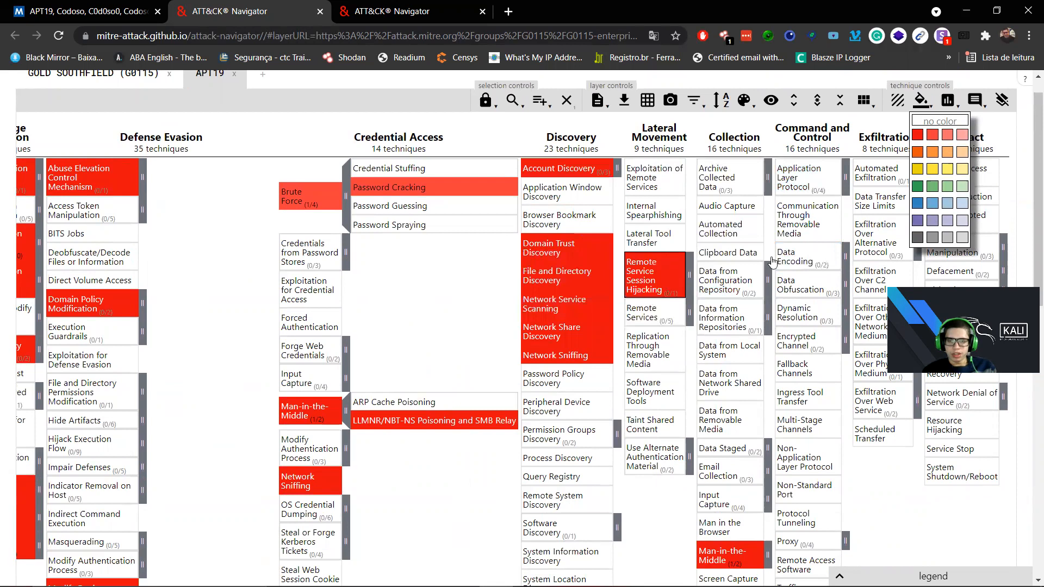
pyautogui.click(690, 276)
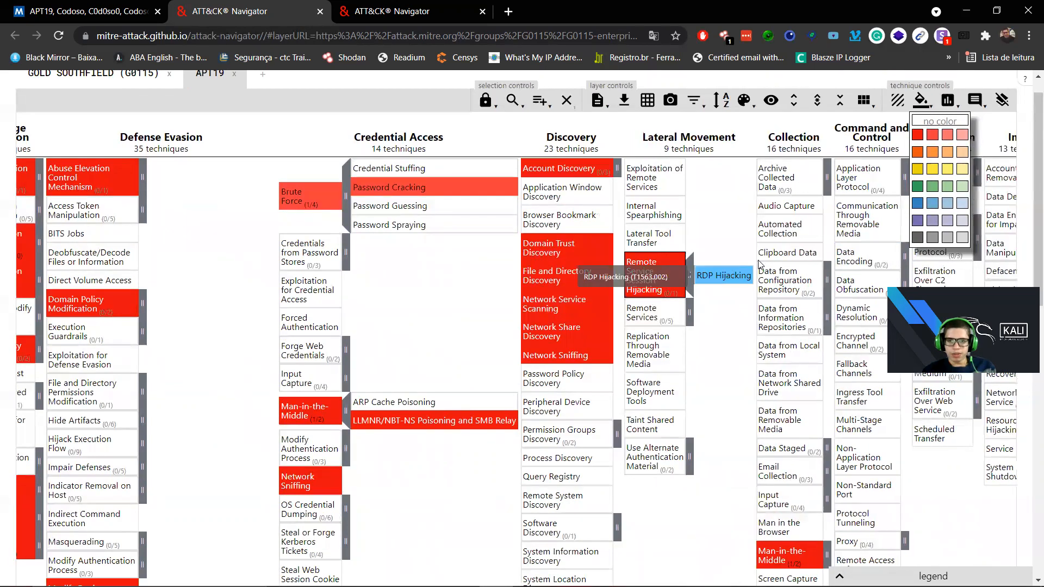
pyautogui.click(918, 135)
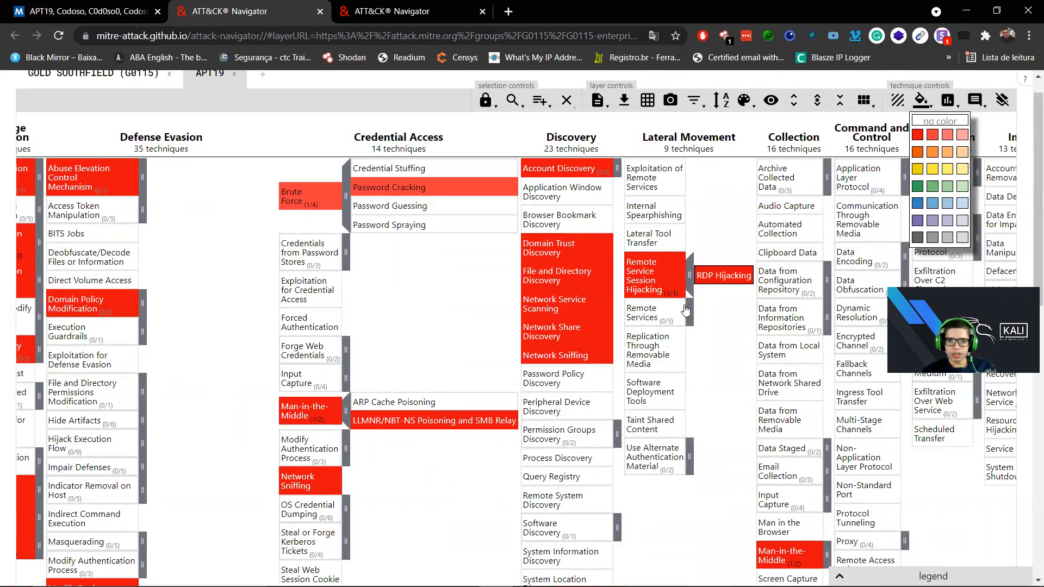
# Expand Remote Services under Lateral Movement and colour it, Remote Desktop Protocol and VNC red.
pyautogui.click(690, 314)
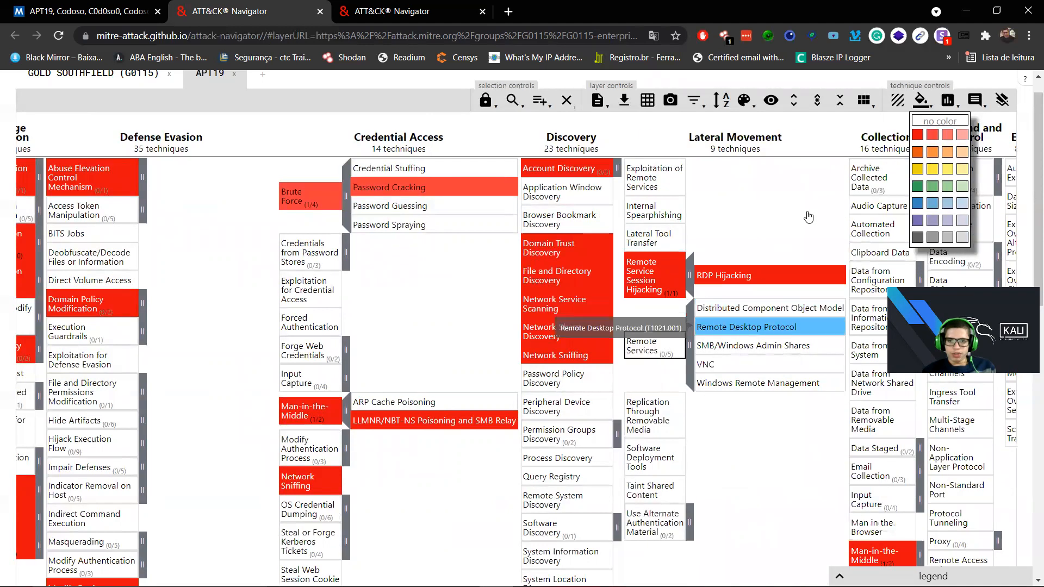
pyautogui.click(734, 367)
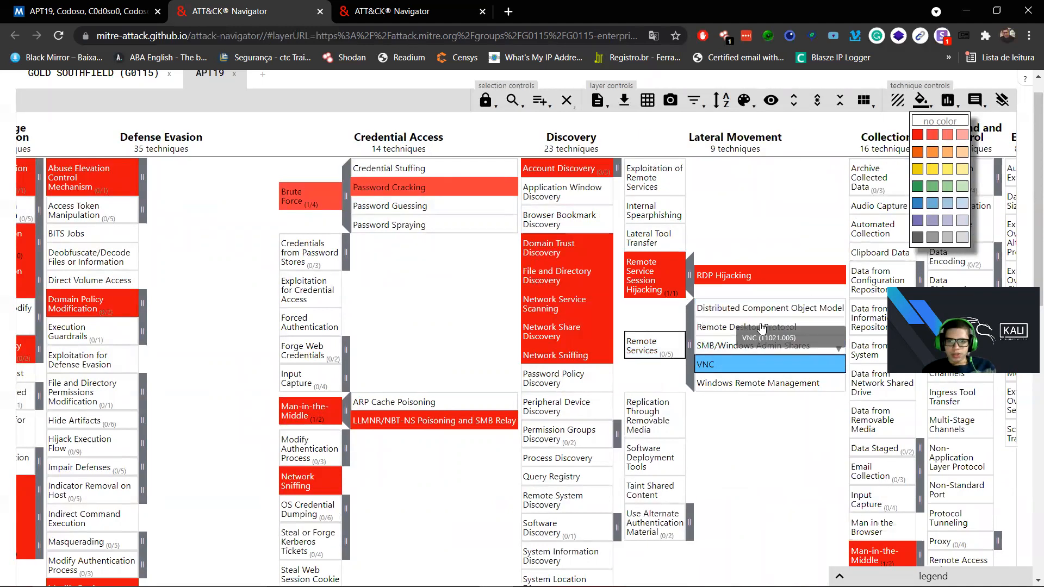
pyautogui.keyDown('ctrl'); pyautogui.click(806, 327); pyautogui.keyUp('ctrl')
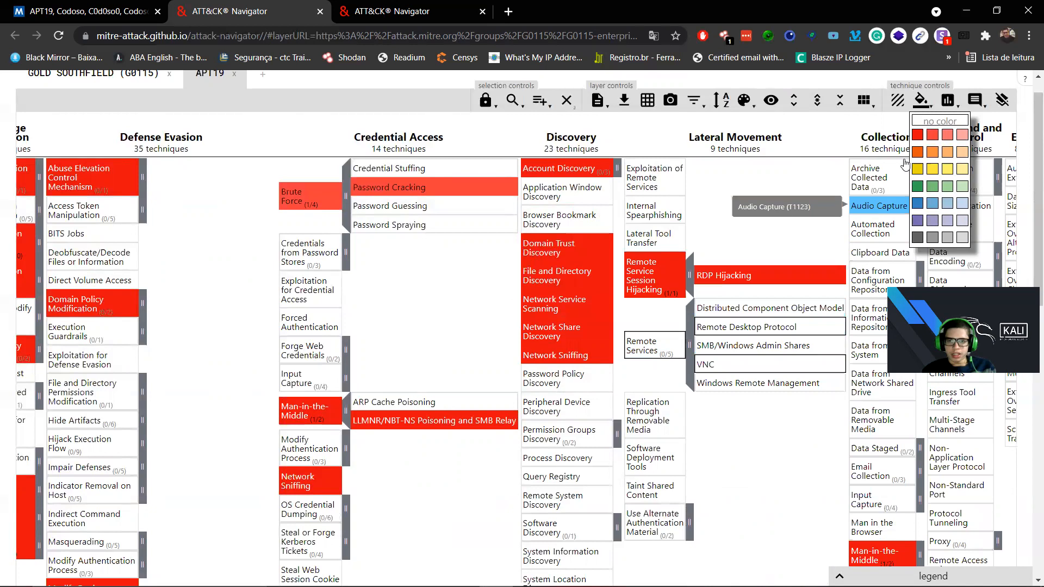
pyautogui.click(917, 137)
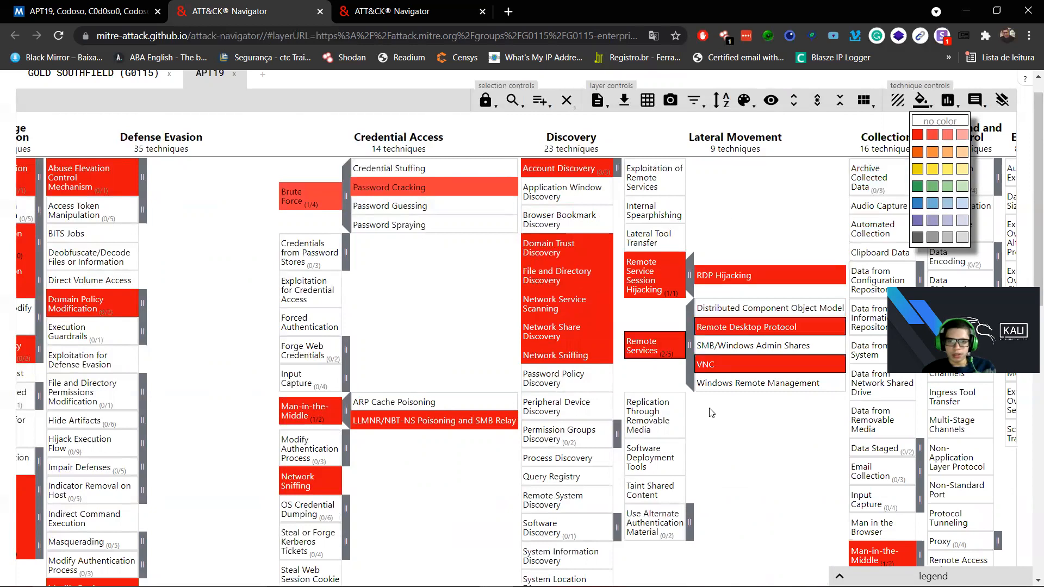
# Colour the Internal Spearphishing technique under Lateral Movement red.
pyautogui.hscroll(3, 740, 457)
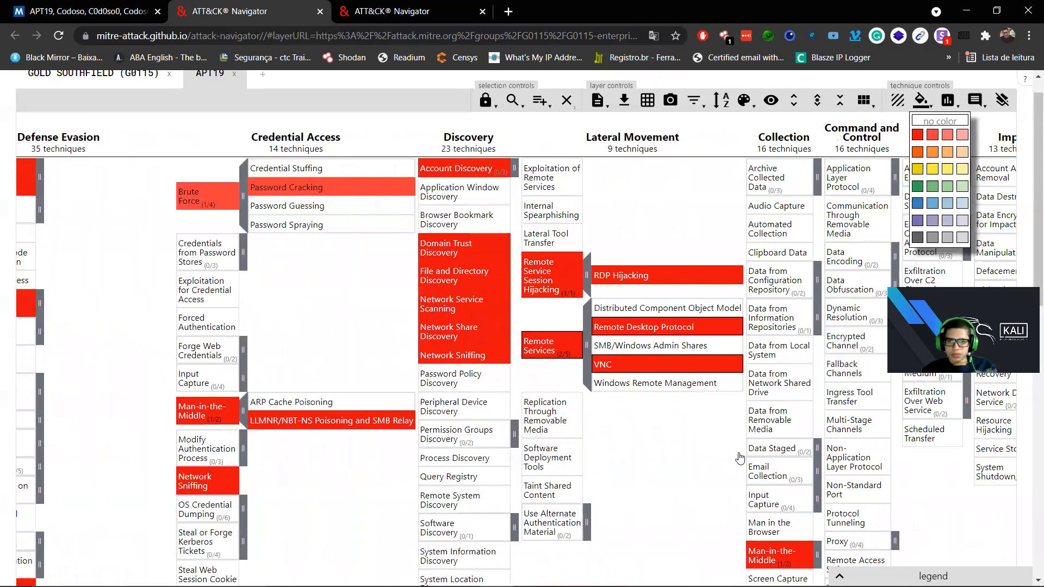
pyautogui.click(500, 211)
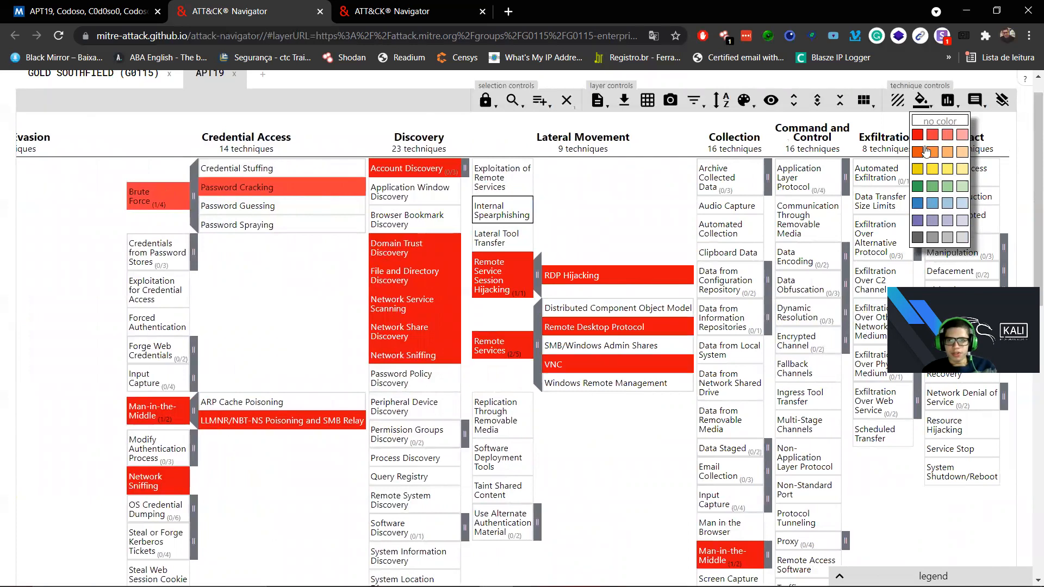
pyautogui.rightClick(917, 135)
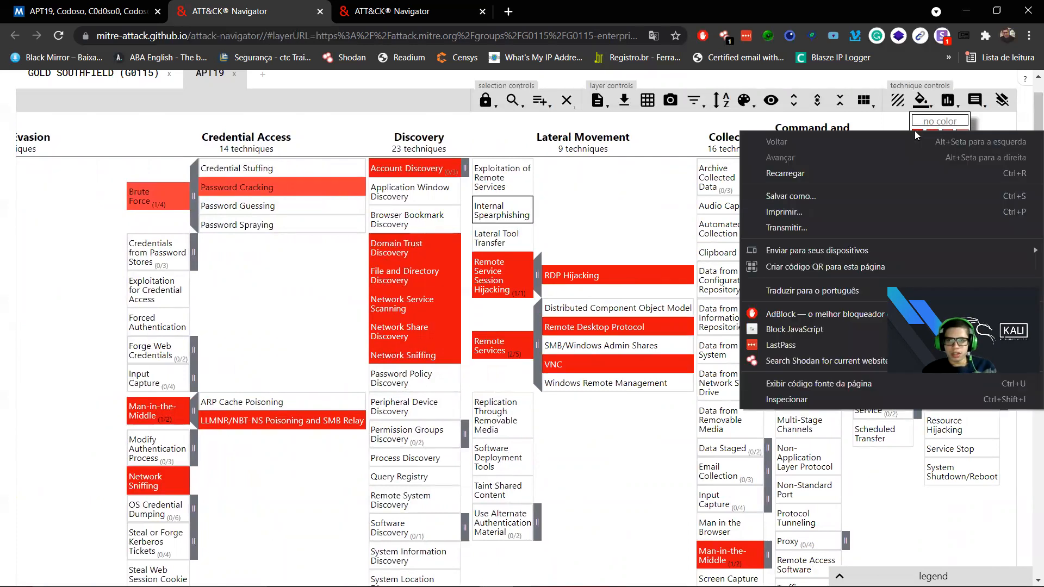
pyautogui.click(917, 134)
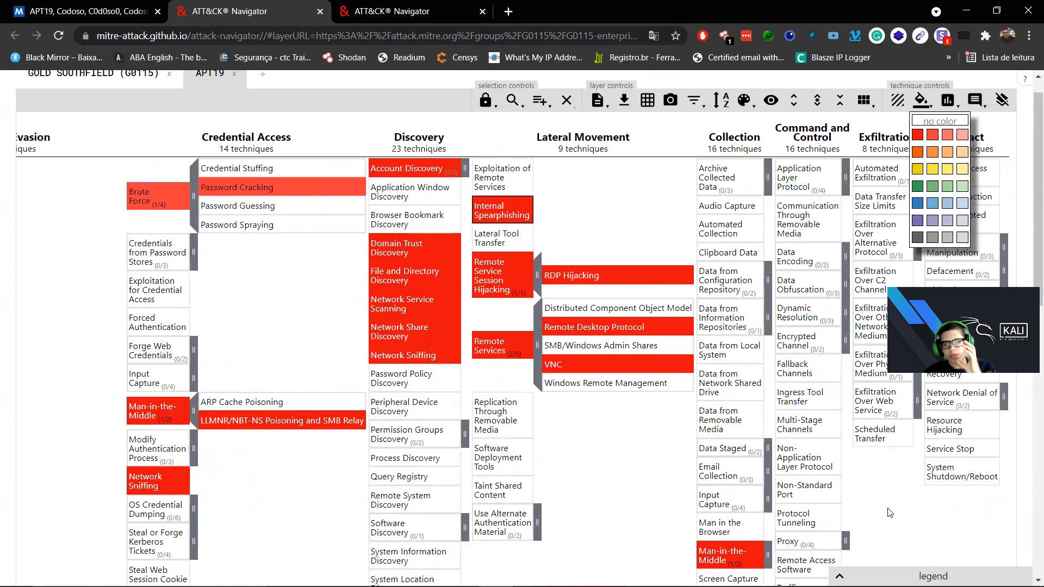
pyautogui.scroll(-4, 889, 513)
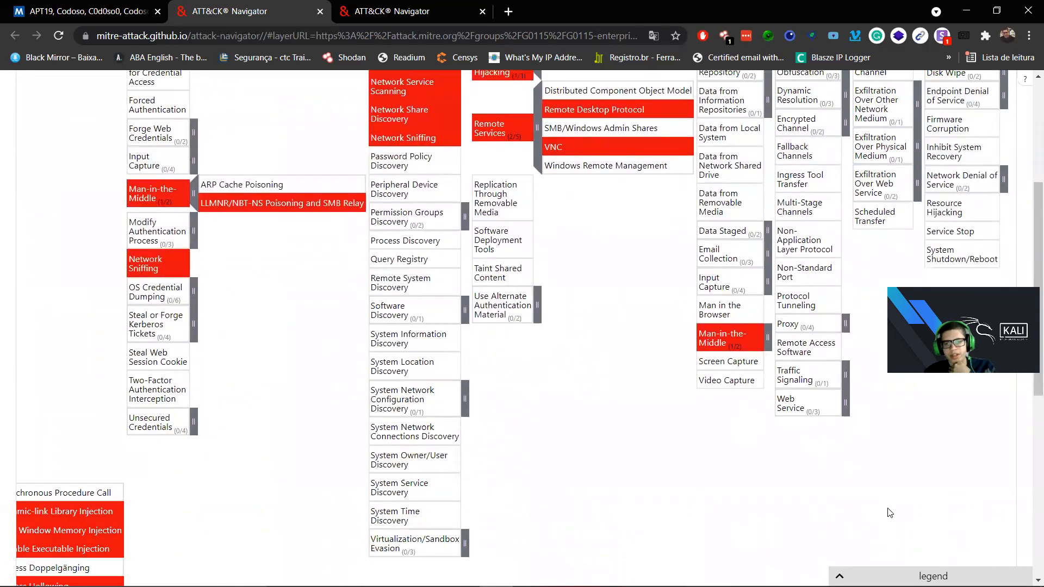
pyautogui.scroll(4, 890, 513)
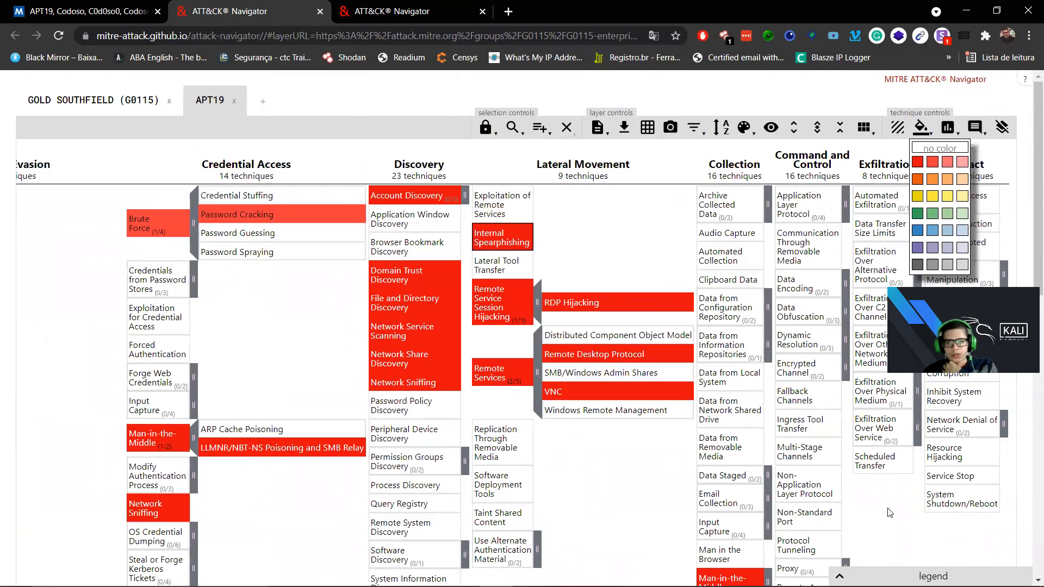
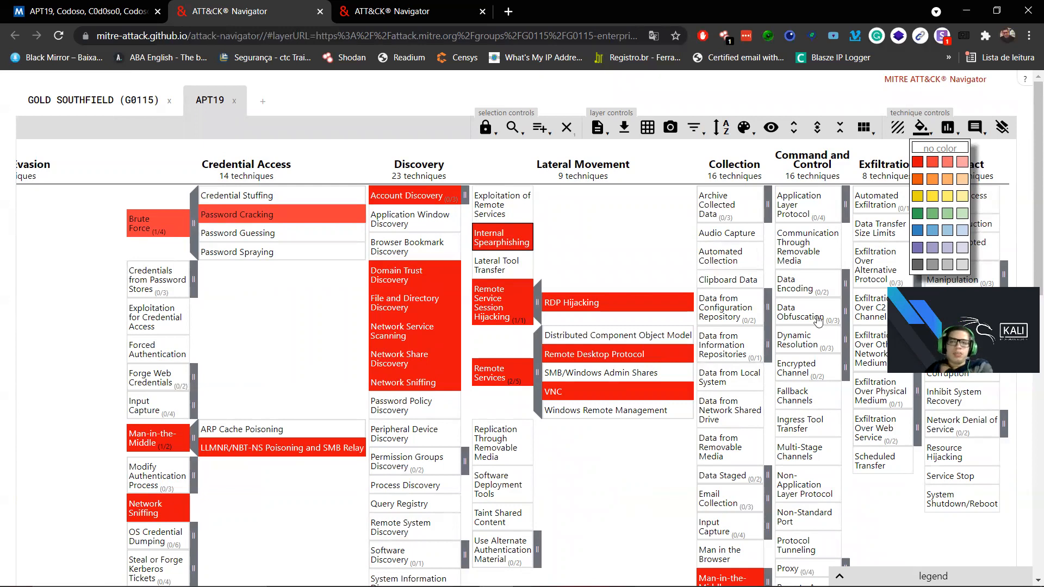
pyautogui.hotkey('ctrl', 'Tab')
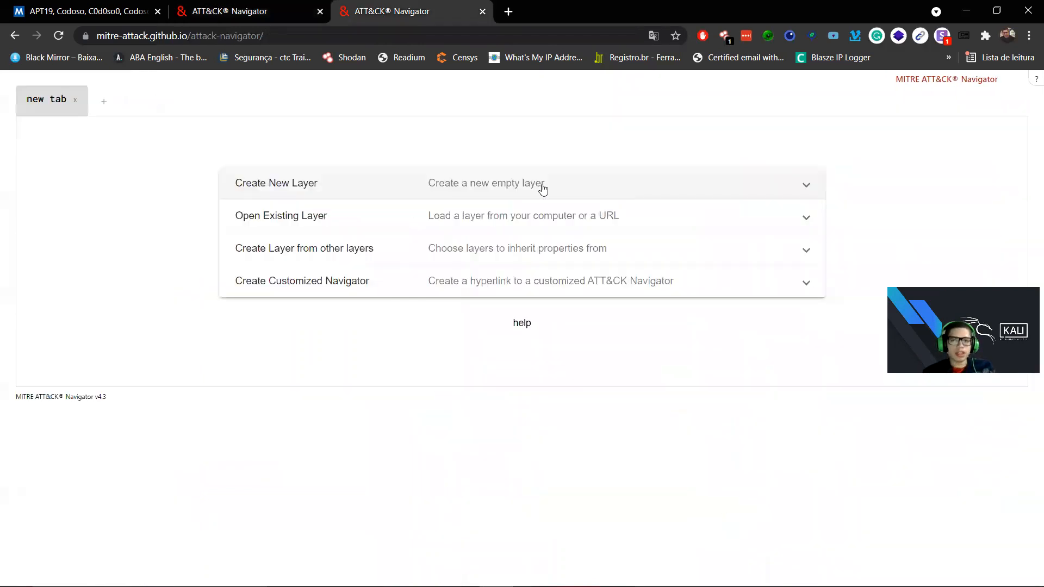
pyautogui.hotkey('ctrl', 'shift', 'Tab')
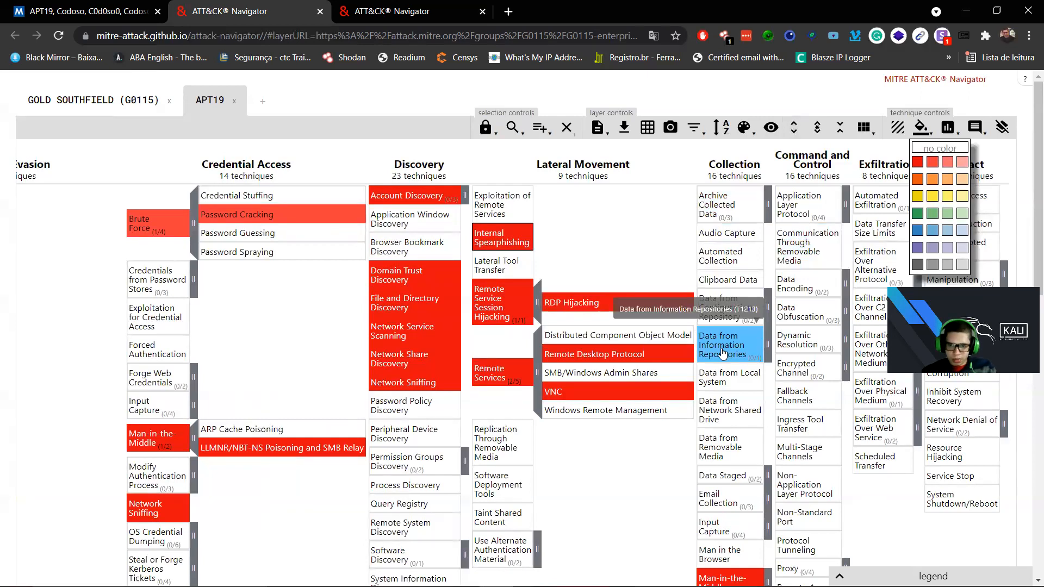
# Colour Data from Local System, Data Staged and Email Collection under Collection red.
pyautogui.click(723, 378)
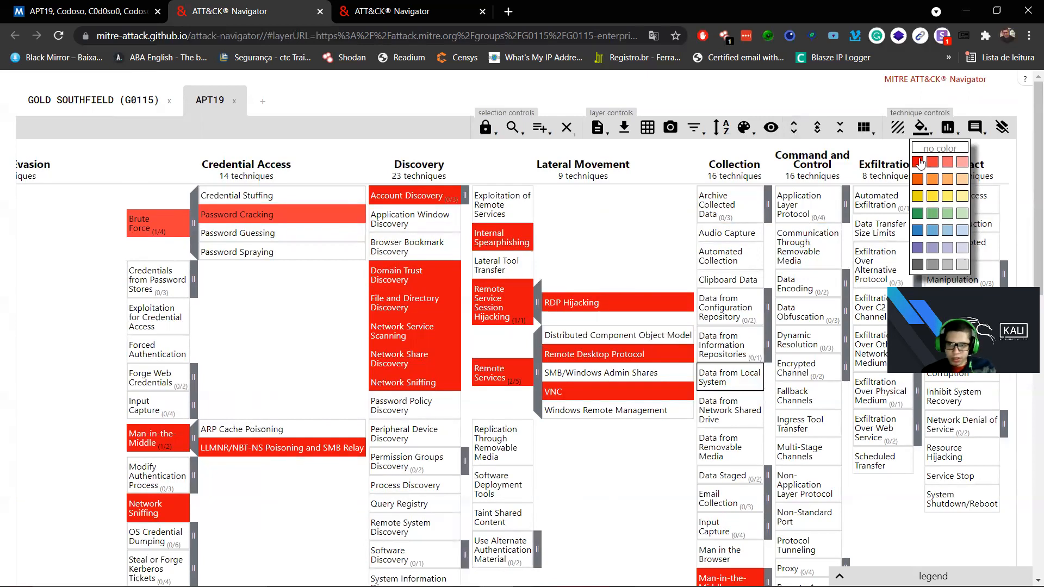
pyautogui.rightClick(901, 160)
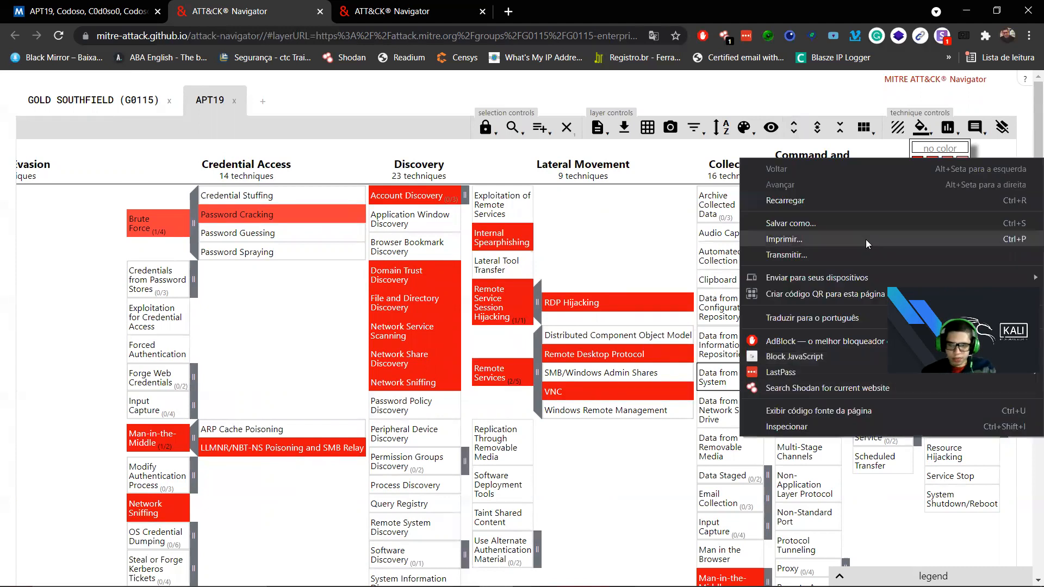
pyautogui.click(916, 162)
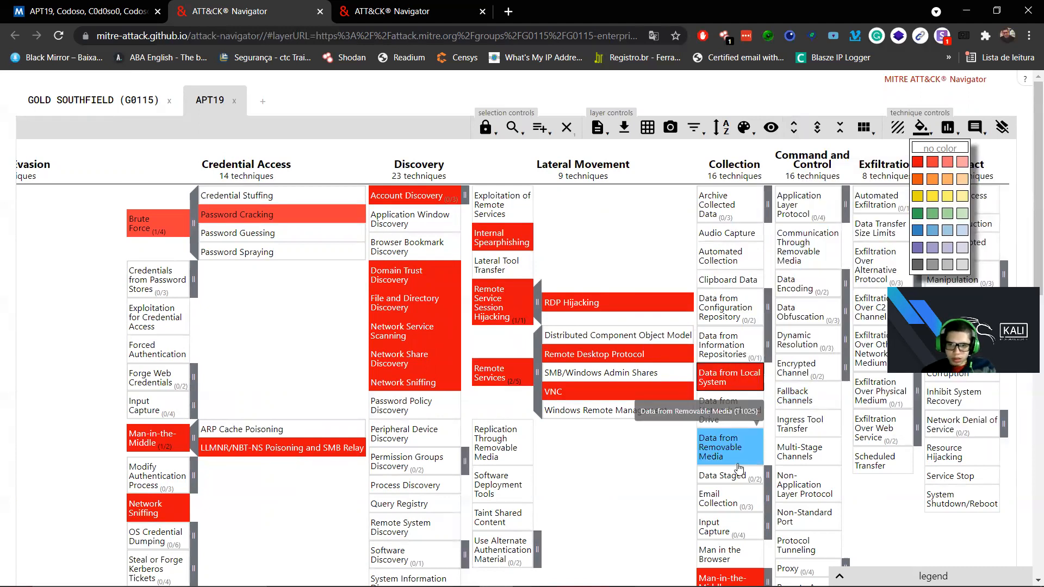
pyautogui.click(728, 477)
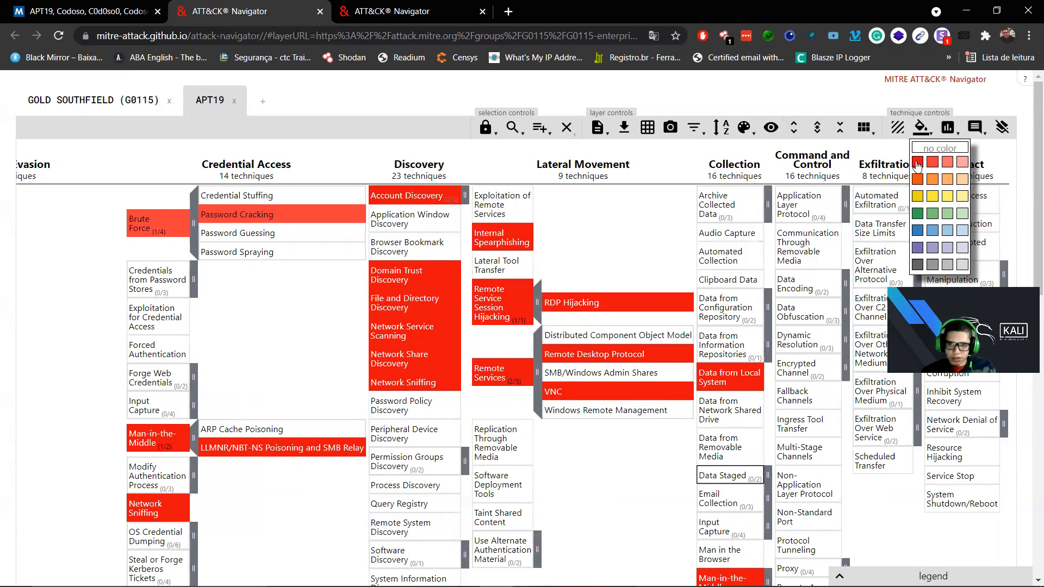
pyautogui.click(917, 165)
pyautogui.click(723, 501)
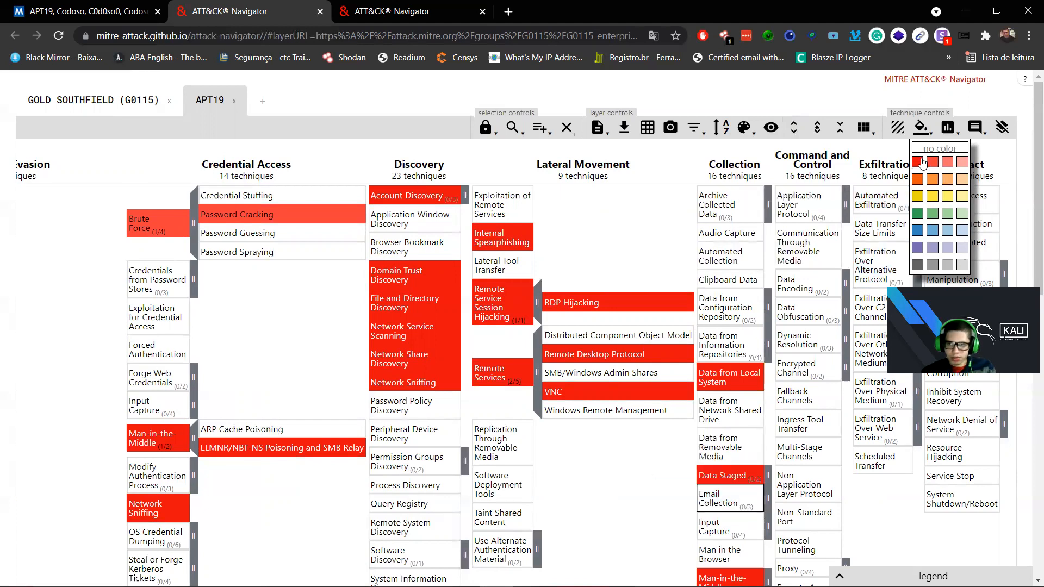
pyautogui.click(923, 162)
# Colour Data Encoding, Data Obfuscation, Multi-Stage Channels and Protocol Tunneling under Command and Control red.
pyautogui.click(799, 287)
pyautogui.click(919, 162)
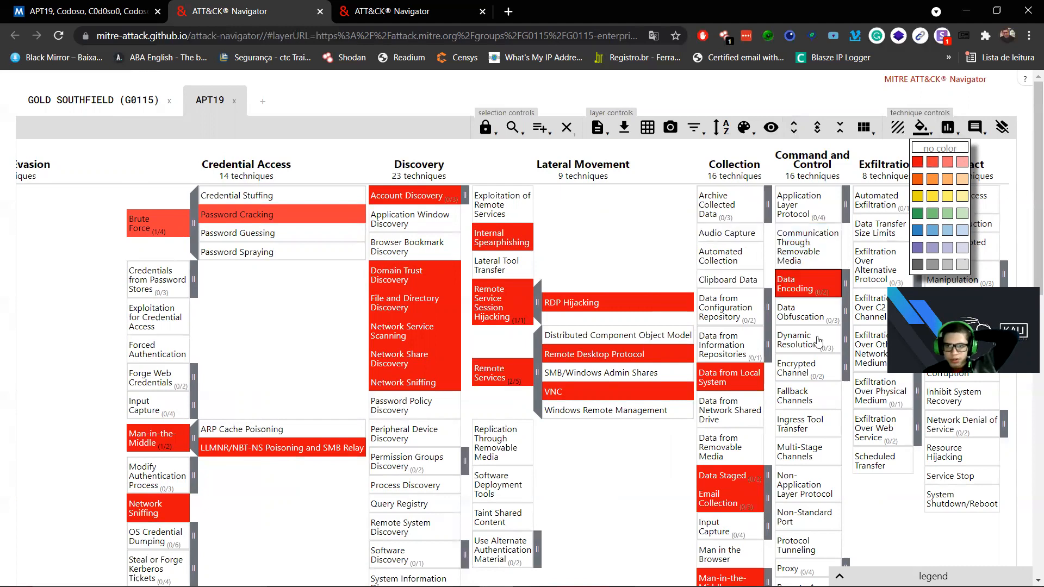
pyautogui.click(809, 313)
pyautogui.click(919, 164)
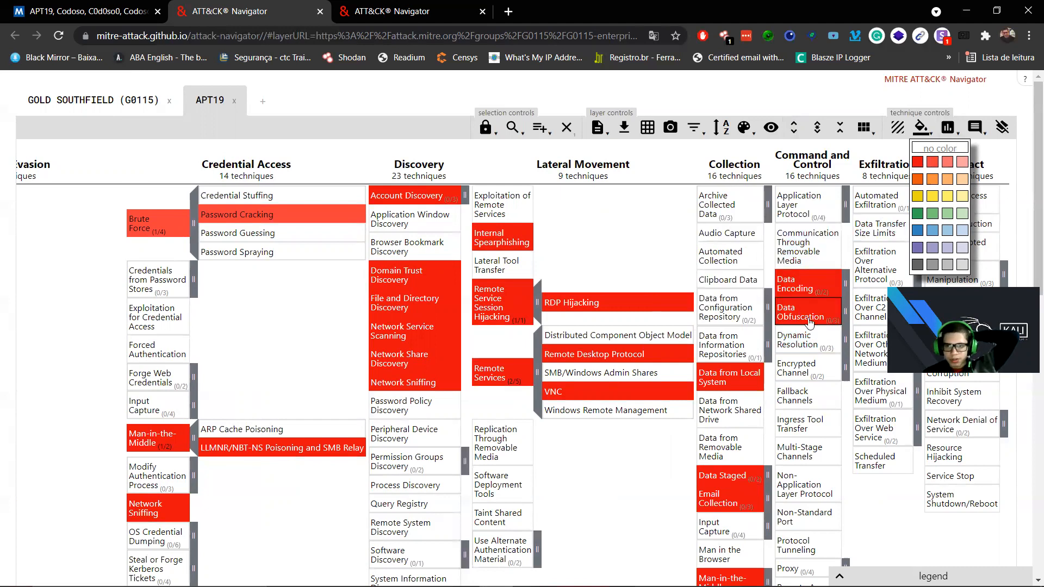
pyautogui.click(802, 450)
pyautogui.click(922, 165)
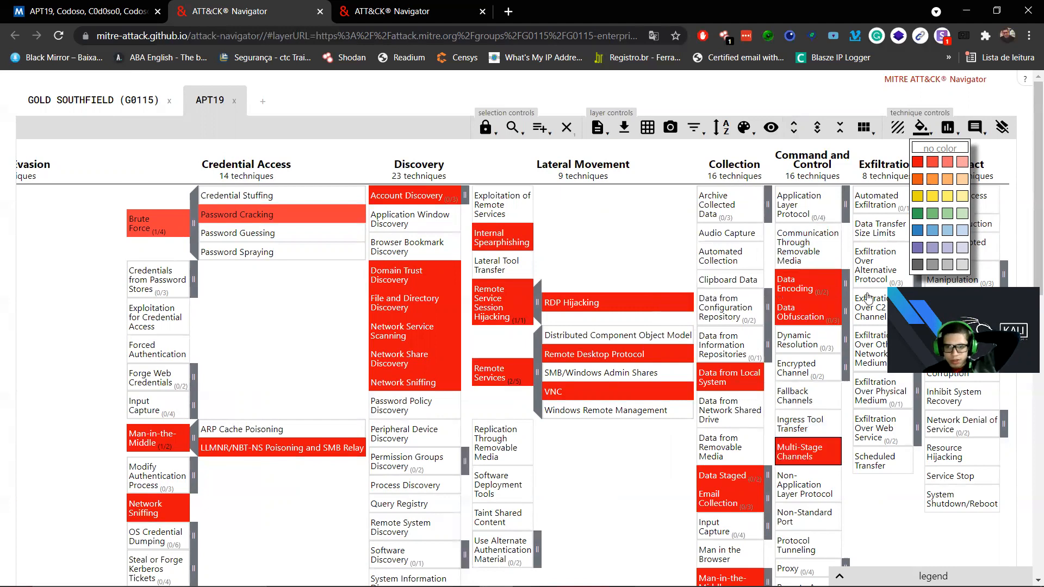
pyautogui.click(806, 547)
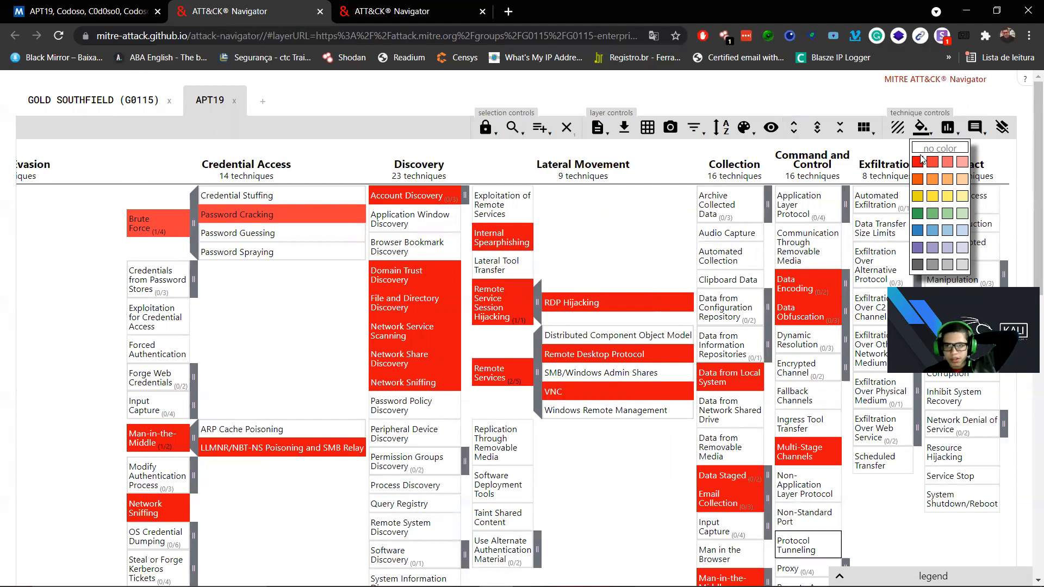
pyautogui.click(919, 162)
# Colour Exfiltration Over C2 Channel and Scheduled Transfer under Exfiltration red.
pyautogui.click(884, 313)
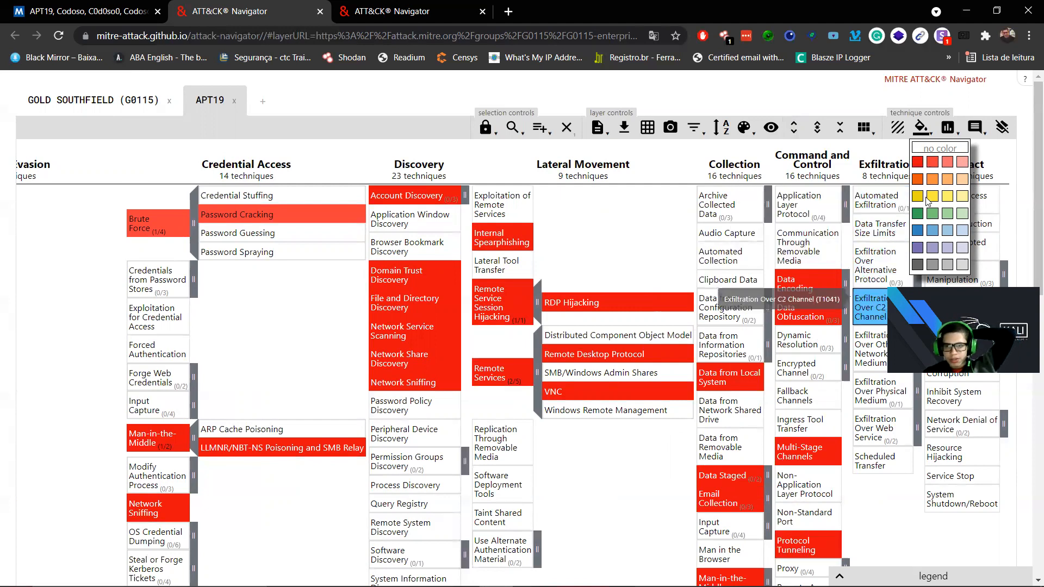
pyautogui.click(923, 163)
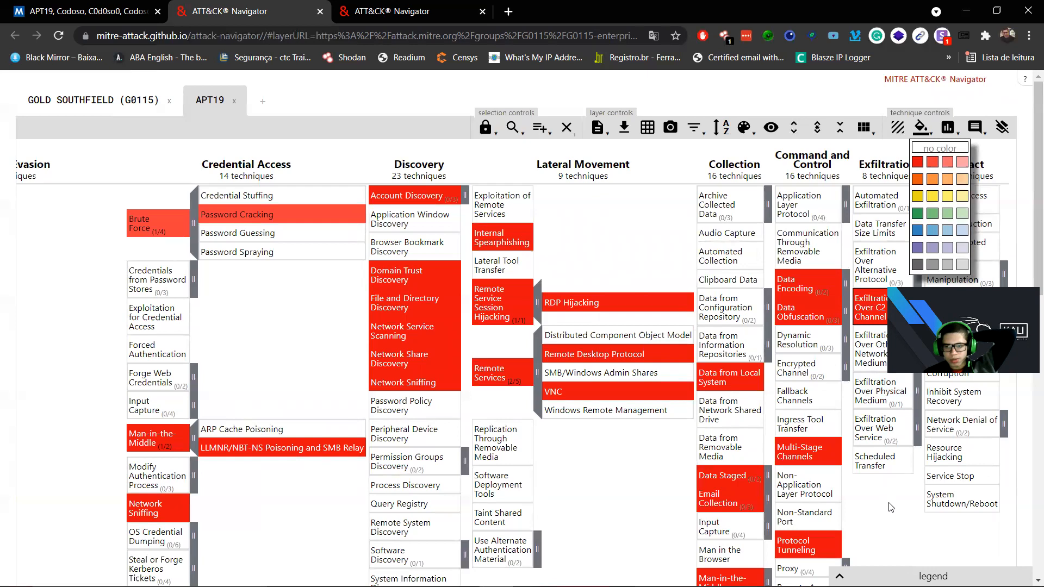
pyautogui.click(881, 461)
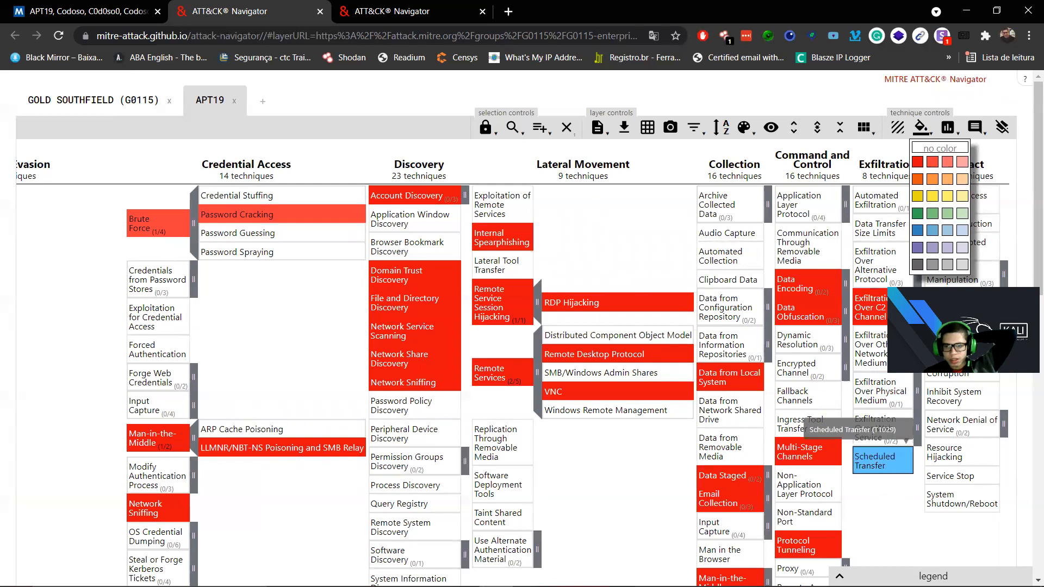
pyautogui.click(917, 162)
# Colour the Data Manipulation technique under Impact red and expand its sub-techniques.
pyautogui.click(982, 198)
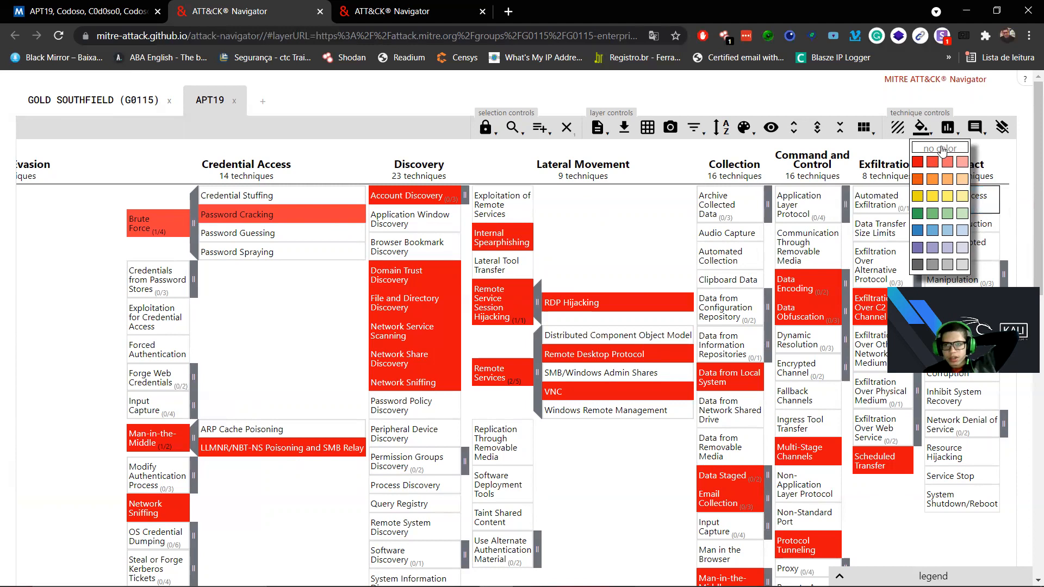
pyautogui.click(928, 137)
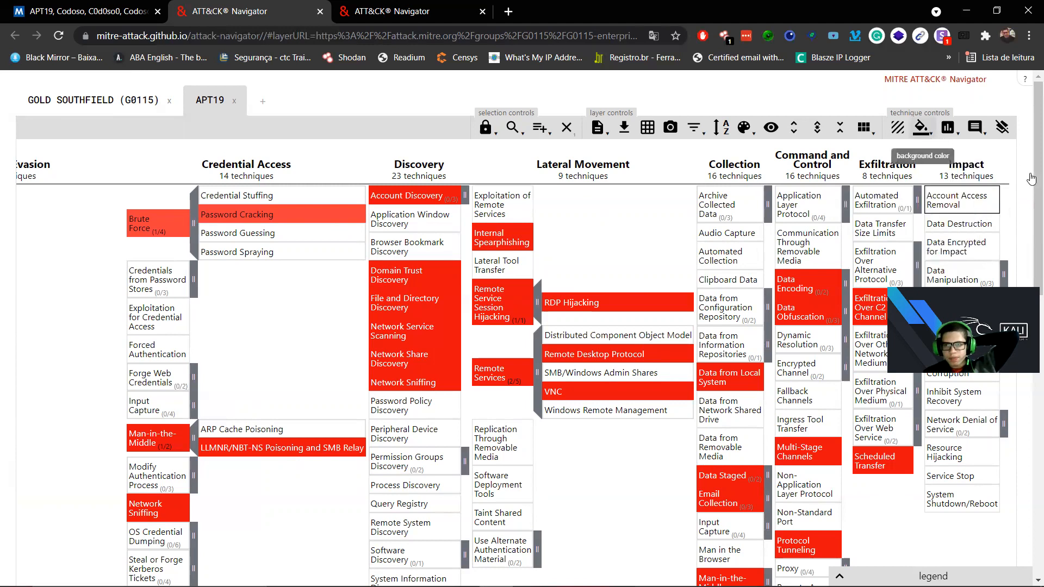
pyautogui.scroll(-3, 1030, 184)
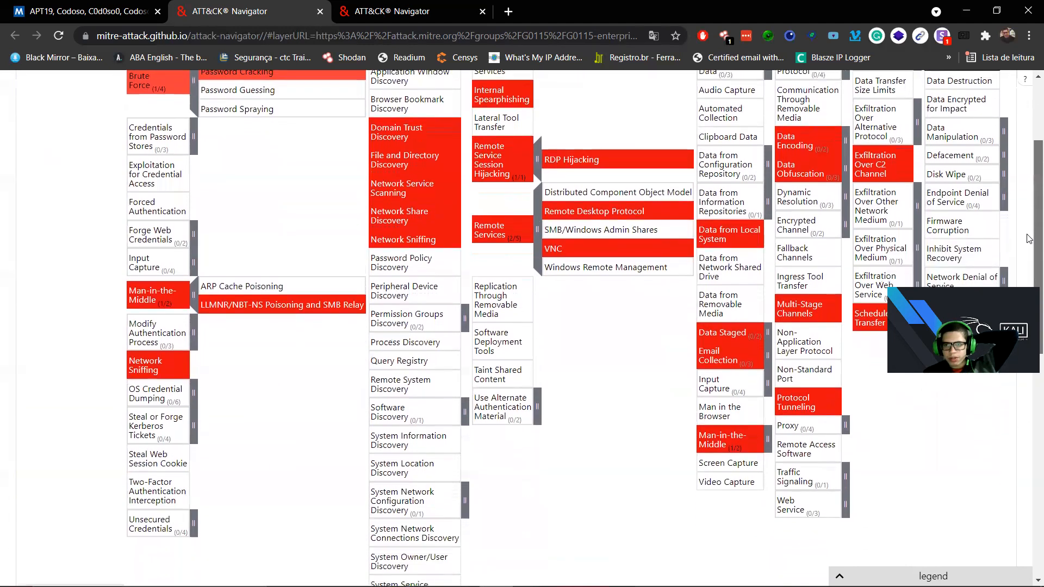
pyautogui.scroll(2, 1029, 236)
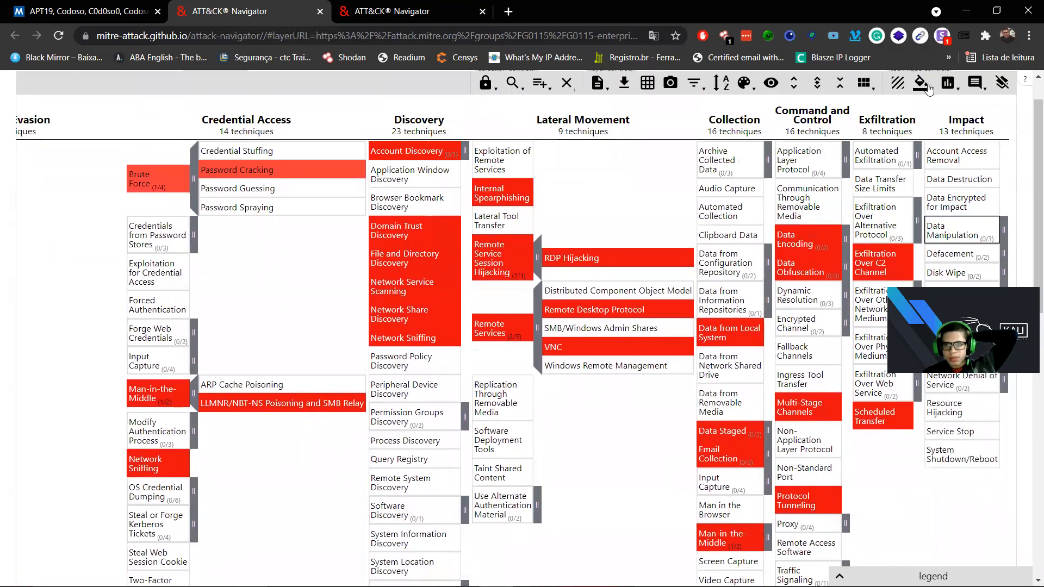
pyautogui.click(921, 84)
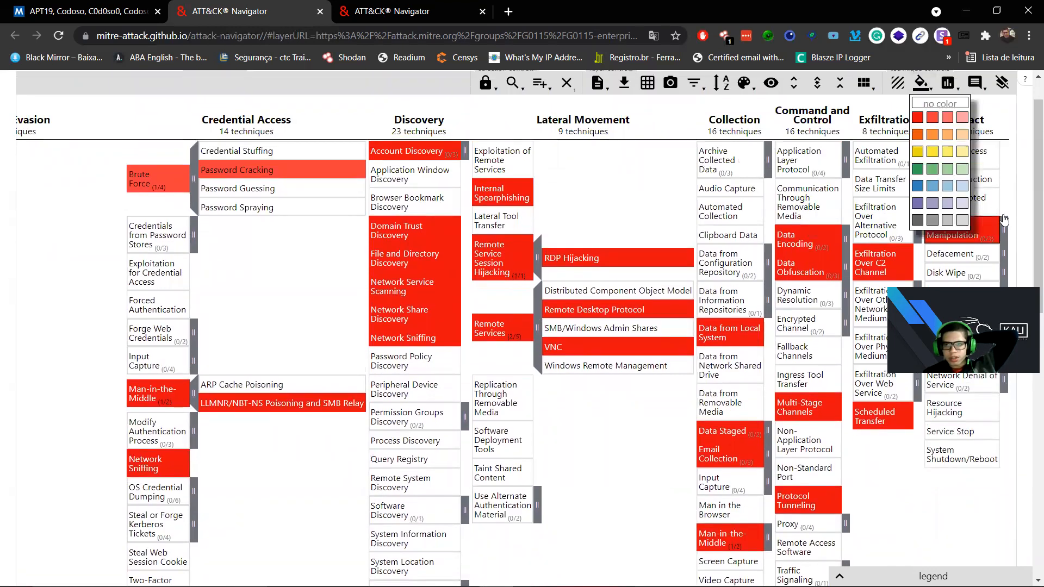
pyautogui.click(918, 118)
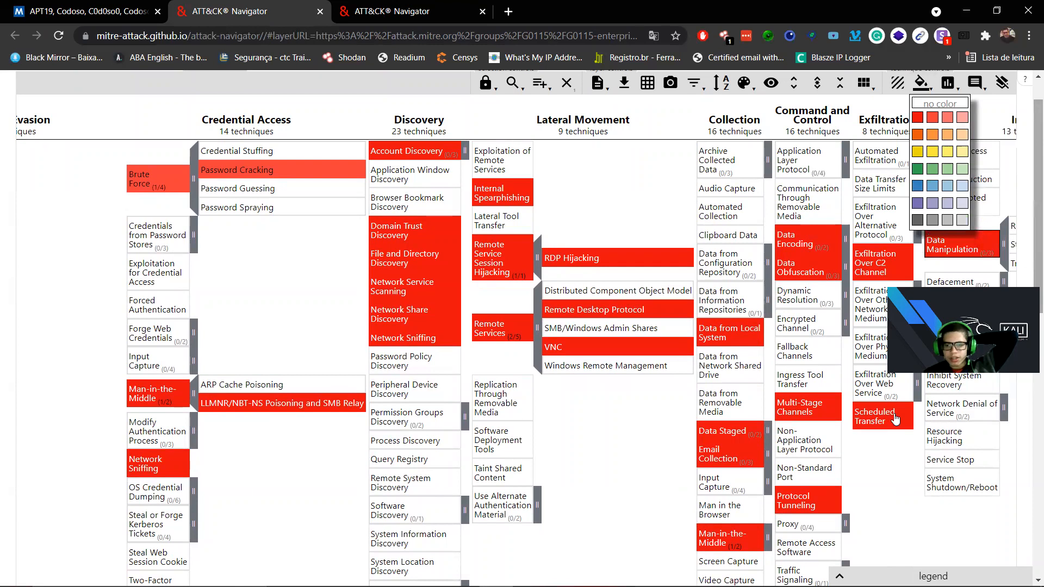
# Colour the Runtime, Stored and Transmitted Data Manipulation sub-techniques under Impact red.
pyautogui.hscroll(3, 933, 503)
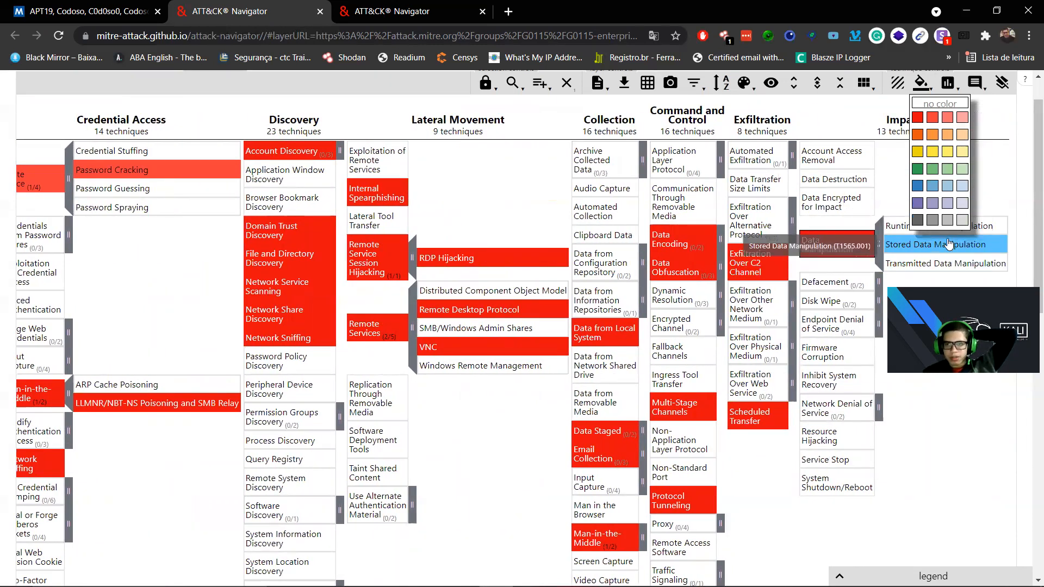
pyautogui.rightClick(947, 244)
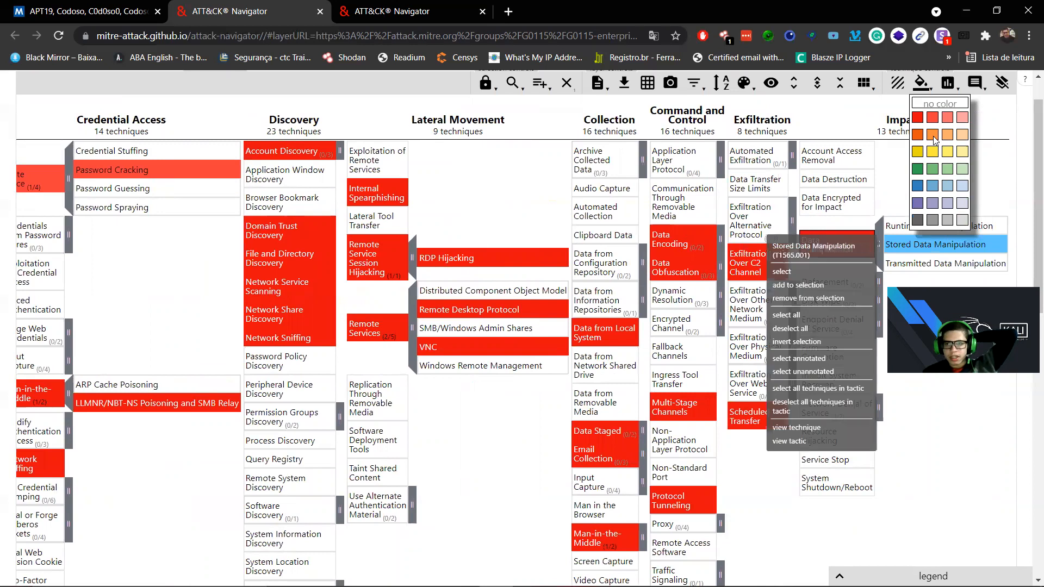
pyautogui.click(919, 251)
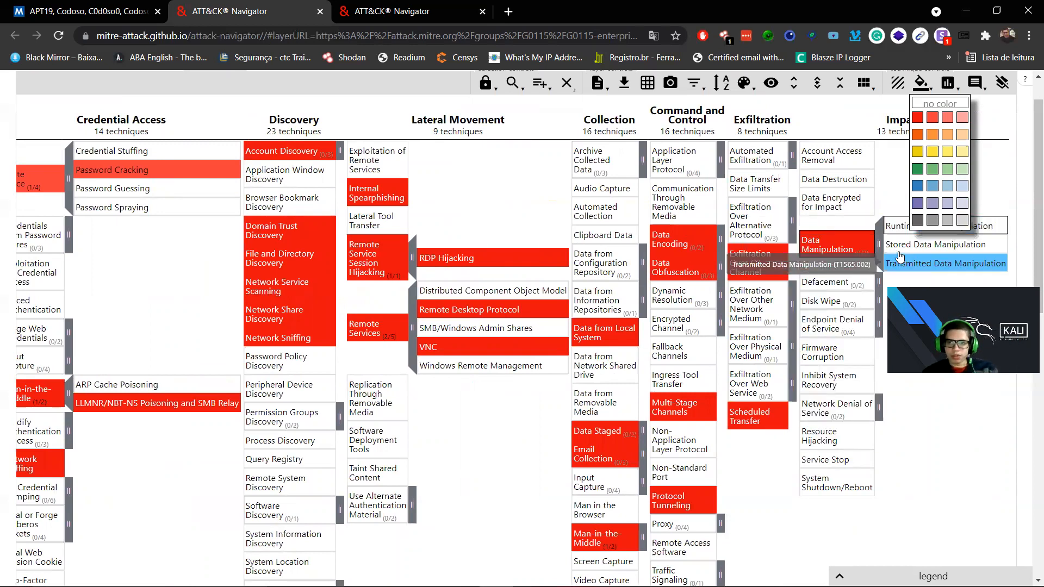
pyautogui.click(932, 118)
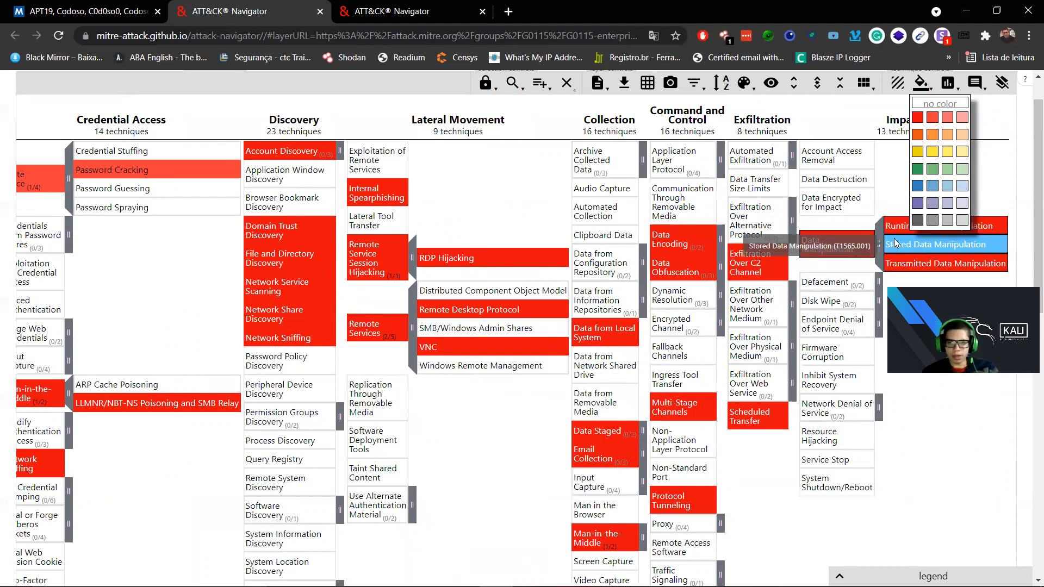
# Expand Defacement under Impact and colour Resource Hijacking, System Shutdown/Reboot, Data Encrypted for Impact and Data Destruction red.
pyautogui.click(879, 284)
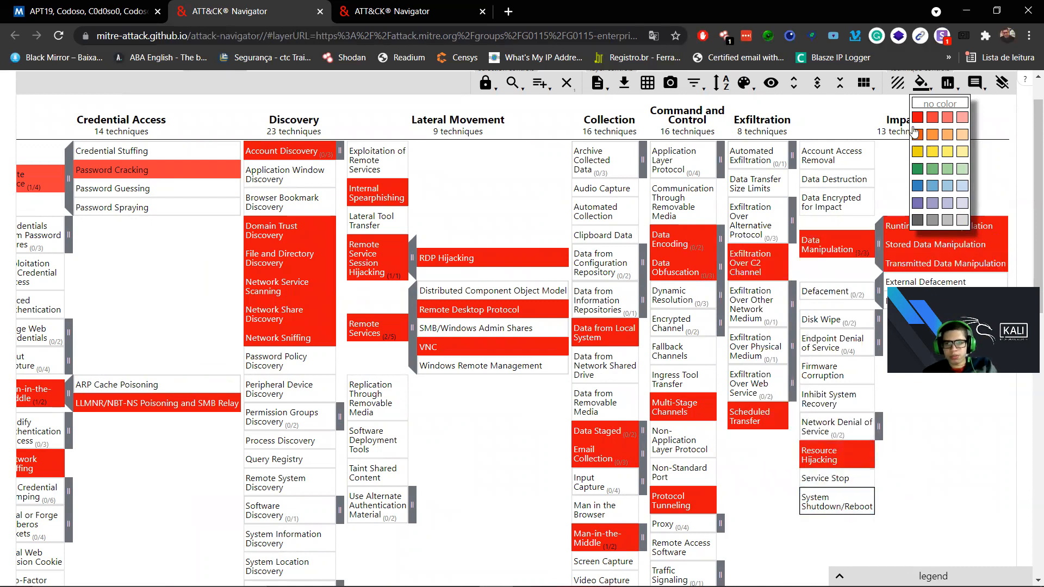
pyautogui.click(914, 119)
pyautogui.click(835, 155)
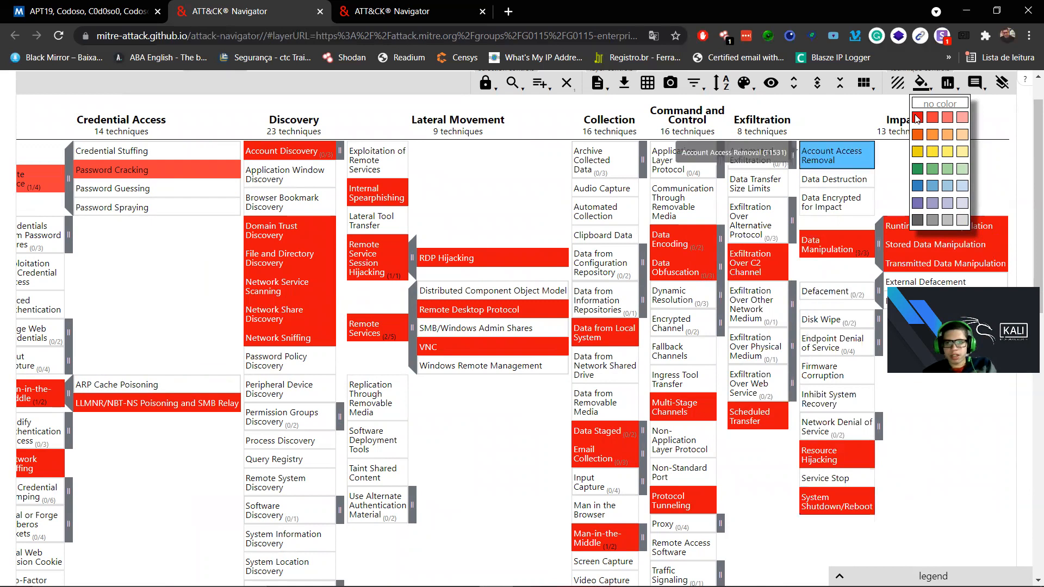
pyautogui.click(856, 206)
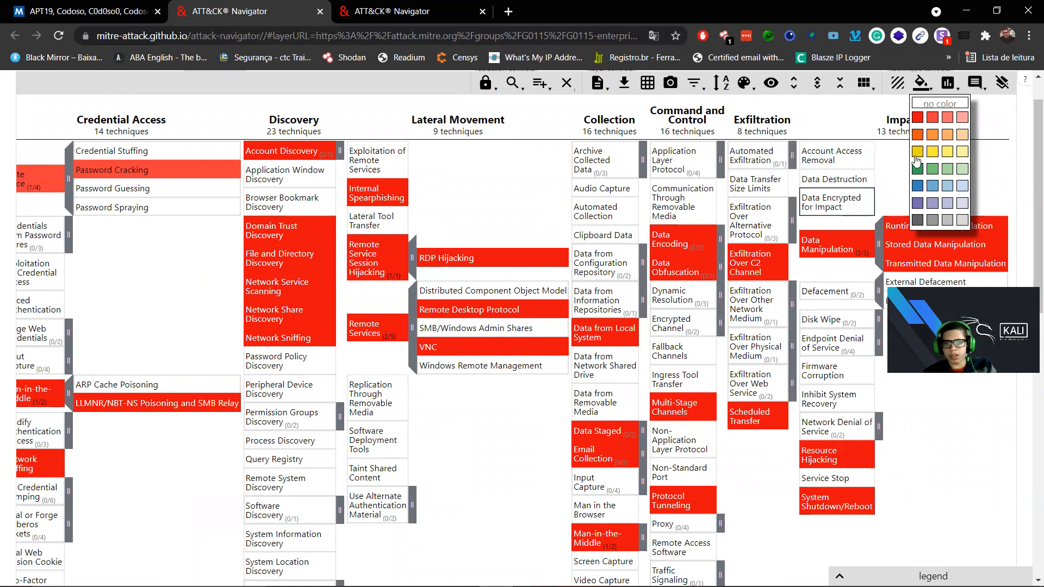
pyautogui.click(919, 119)
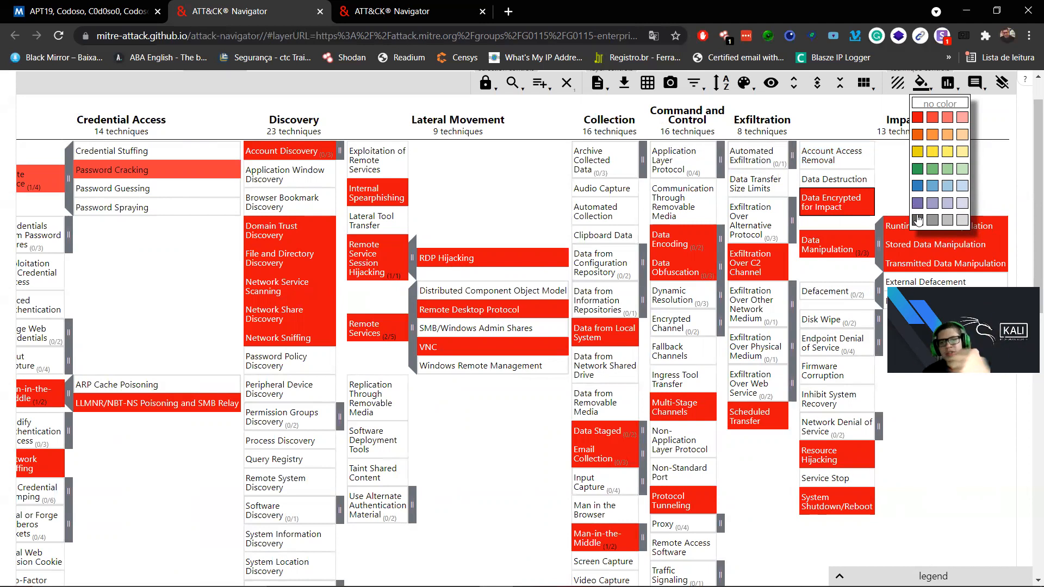
pyautogui.click(871, 179)
pyautogui.click(920, 119)
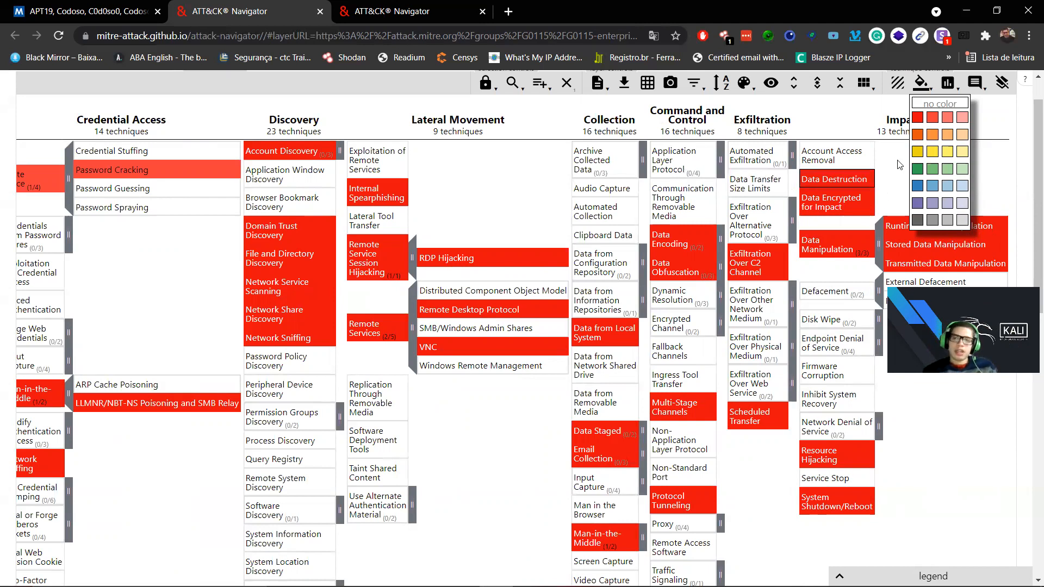
pyautogui.click(920, 83)
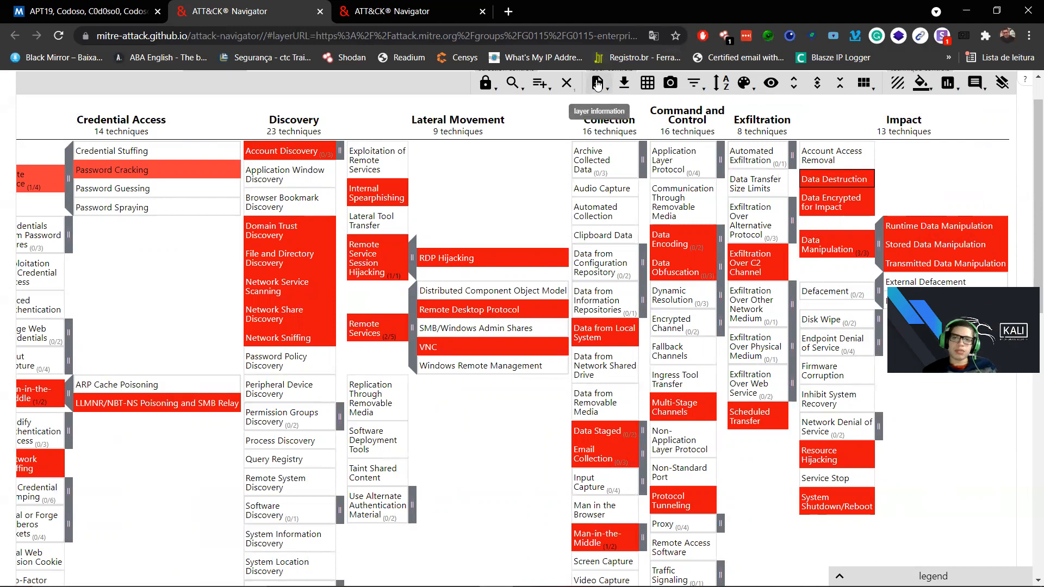
# Export the layer as a Microsoft Excel worksheet named APT19 to the desktop folder (Área de Trabalho).
pyautogui.scroll(1, 932, 163)
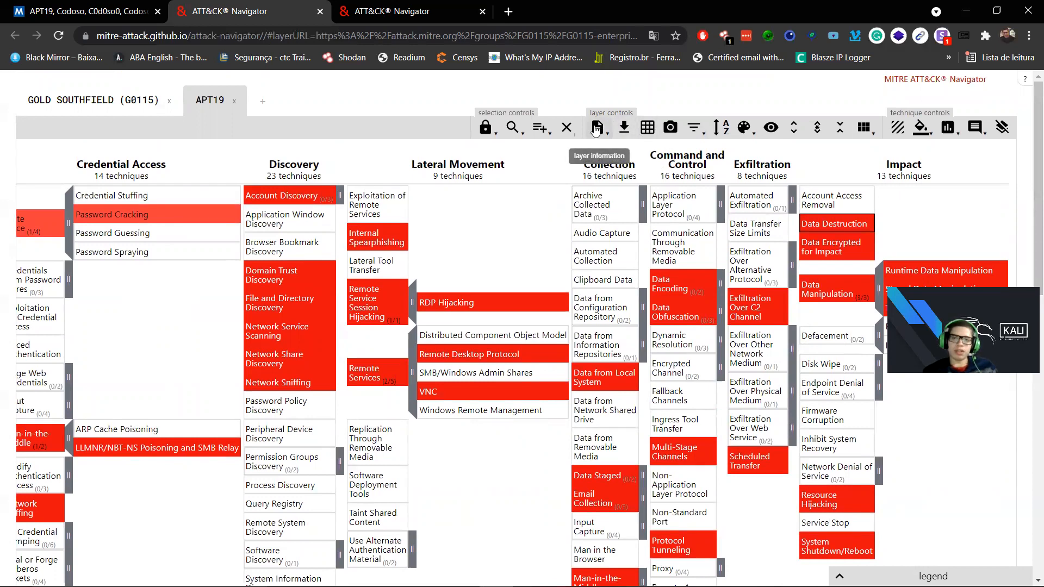
pyautogui.click(646, 135)
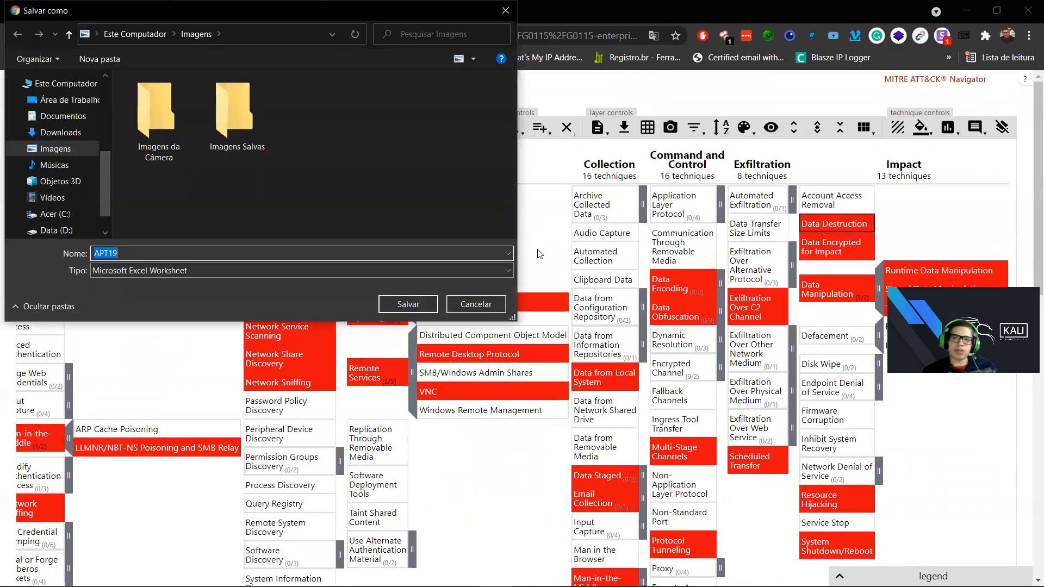
pyautogui.click(79, 113)
pyautogui.click(69, 100)
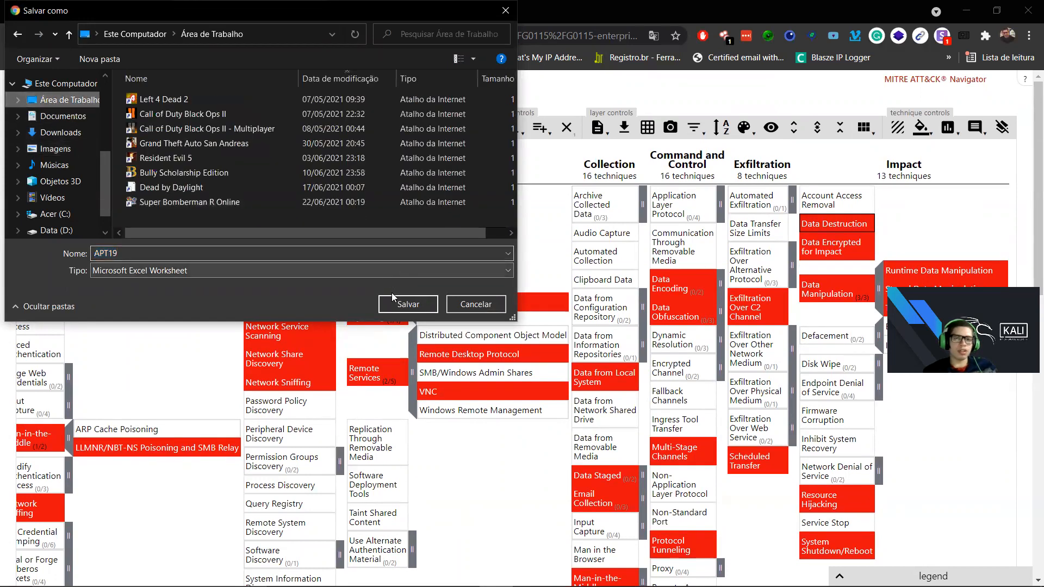
pyautogui.click(407, 304)
# Open the exported APT19 workbook in Excel and examine its Reconnaissance and Resource Development cells.
pyautogui.click(91, 562)
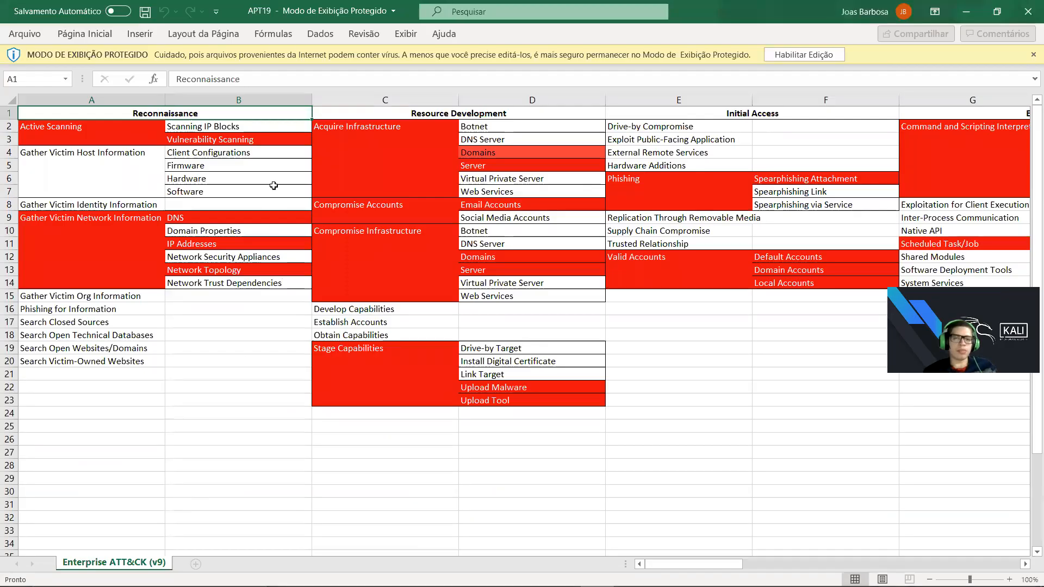
pyautogui.click(246, 179)
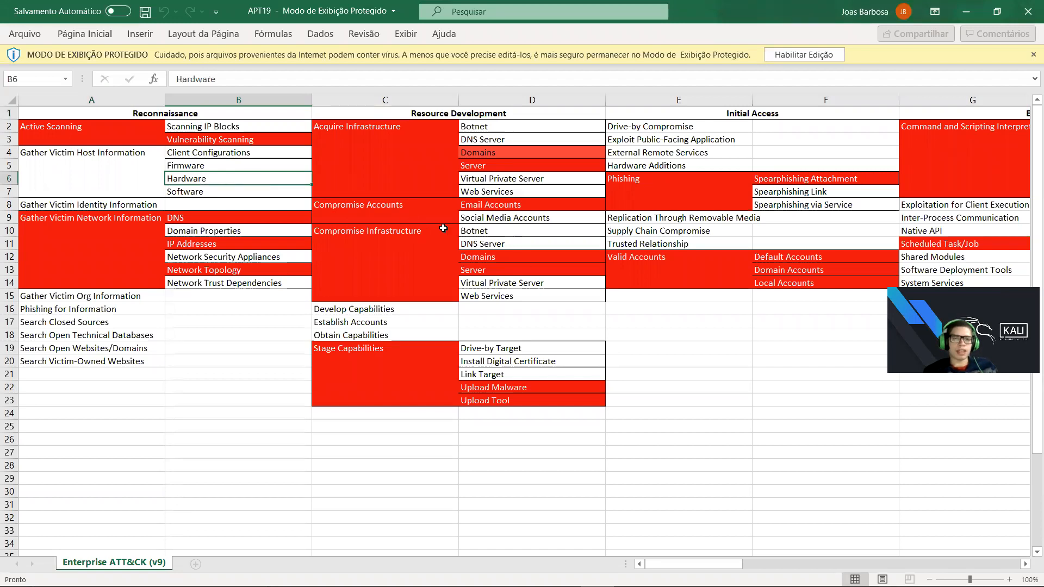
pyautogui.click(260, 136)
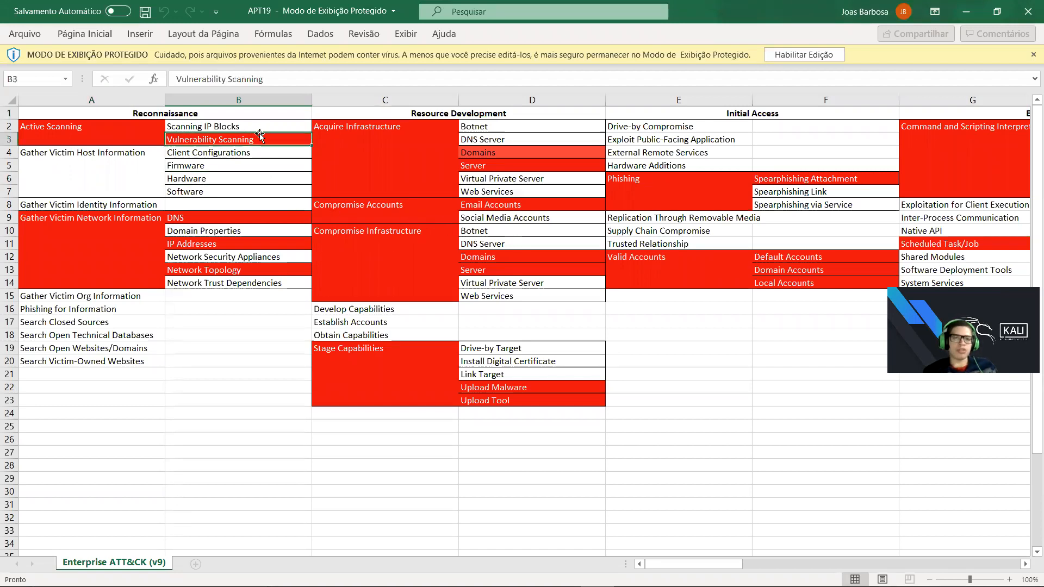
pyautogui.click(326, 145)
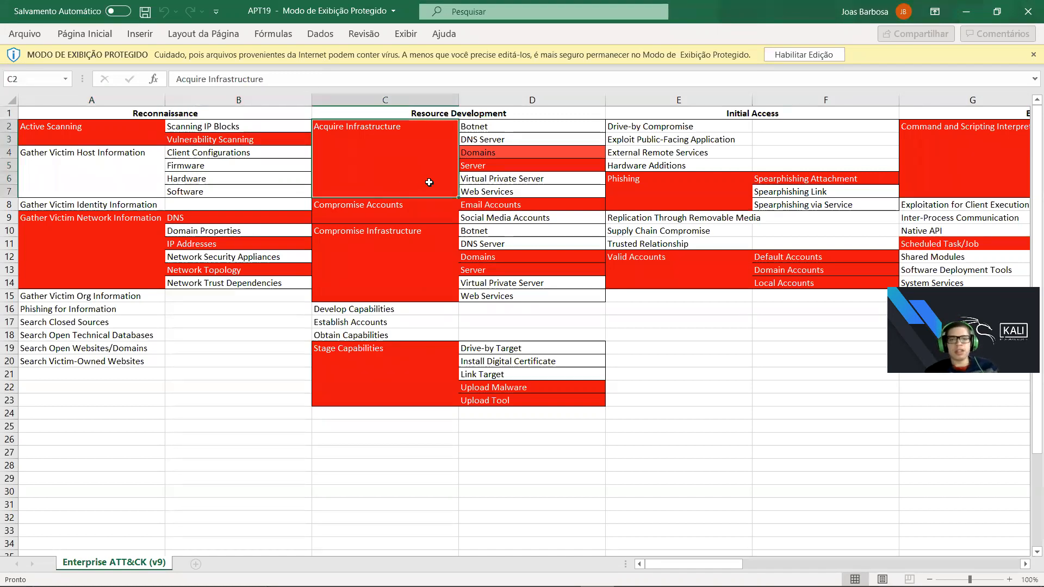
# Examine the exported cells from Reconnaissance through Initial Access, and close the APT19 workbook.
pyautogui.click(246, 228)
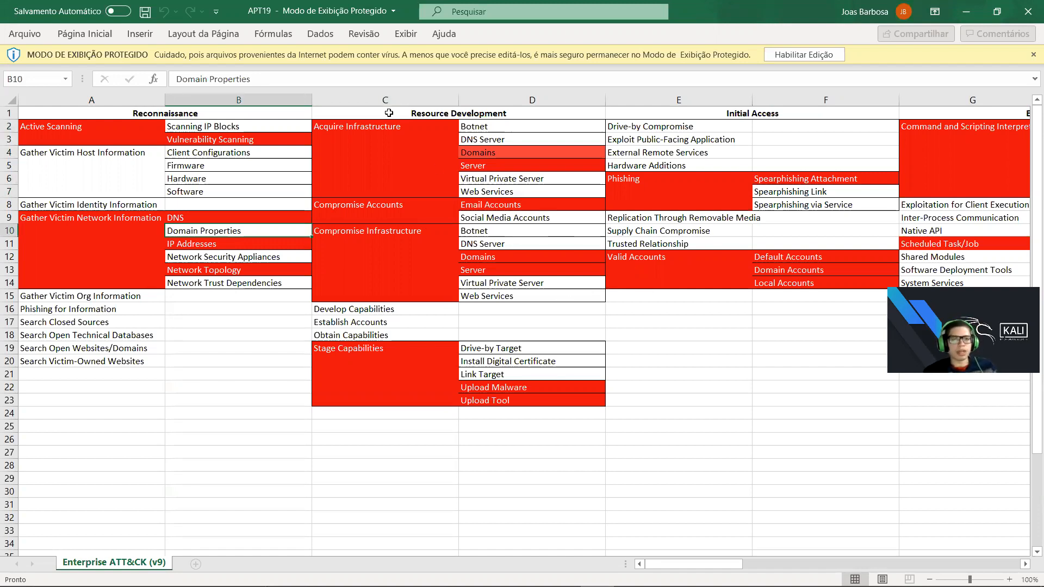
pyautogui.moveTo(245, 435); pyautogui.dragTo(827, 260)
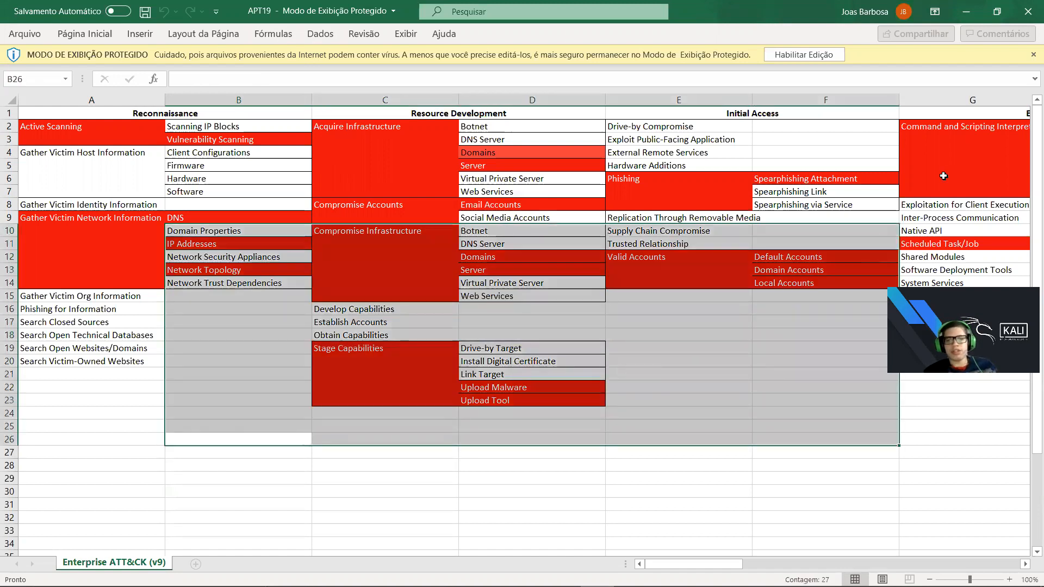
pyautogui.click(1028, 10)
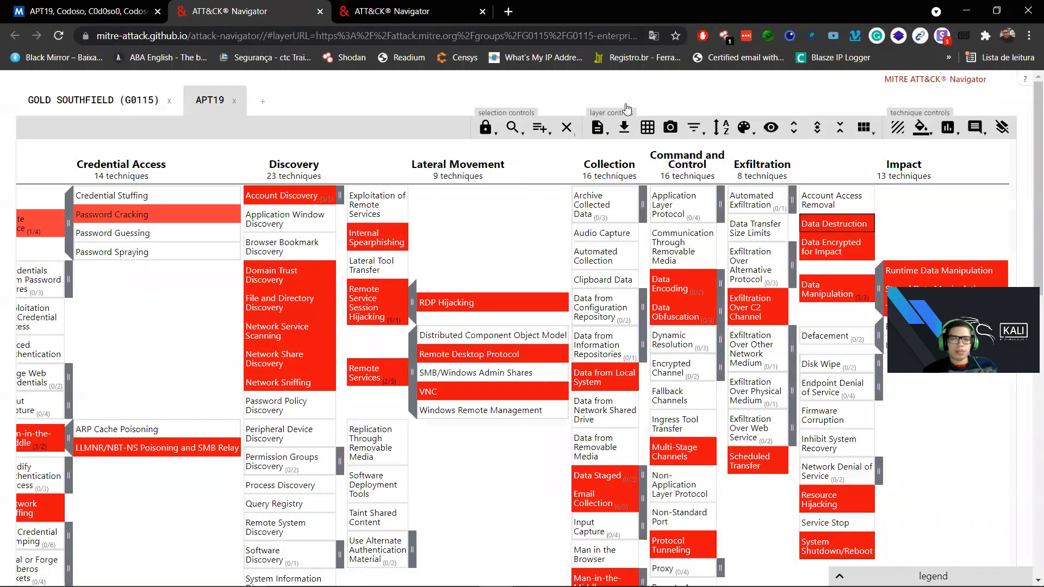
# Configure the APT19 matrix layout to show technique IDs alongside the names.
pyautogui.click(706, 127)
pyautogui.click(706, 127)
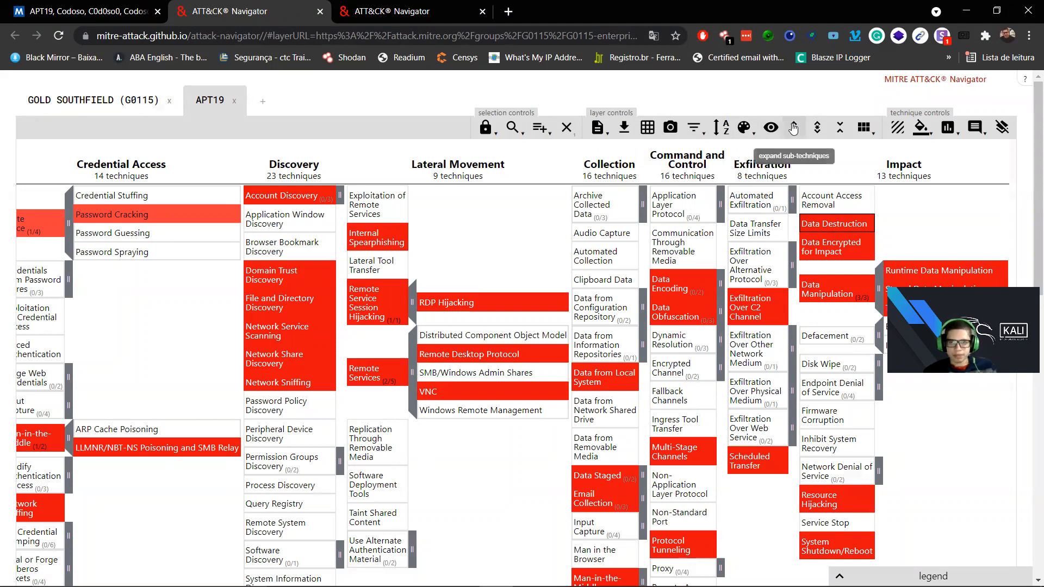
pyautogui.click(867, 127)
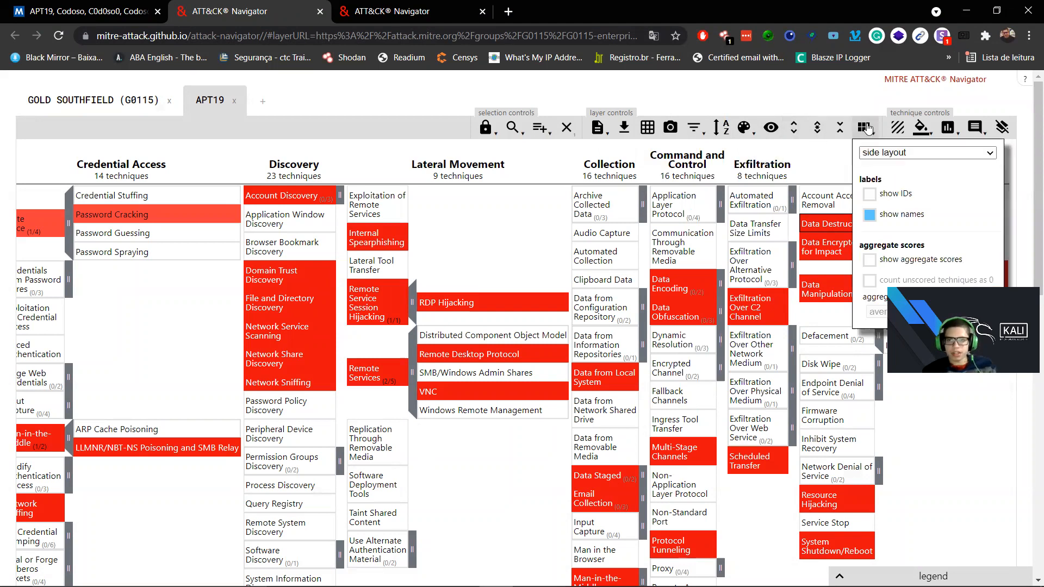
pyautogui.click(869, 197)
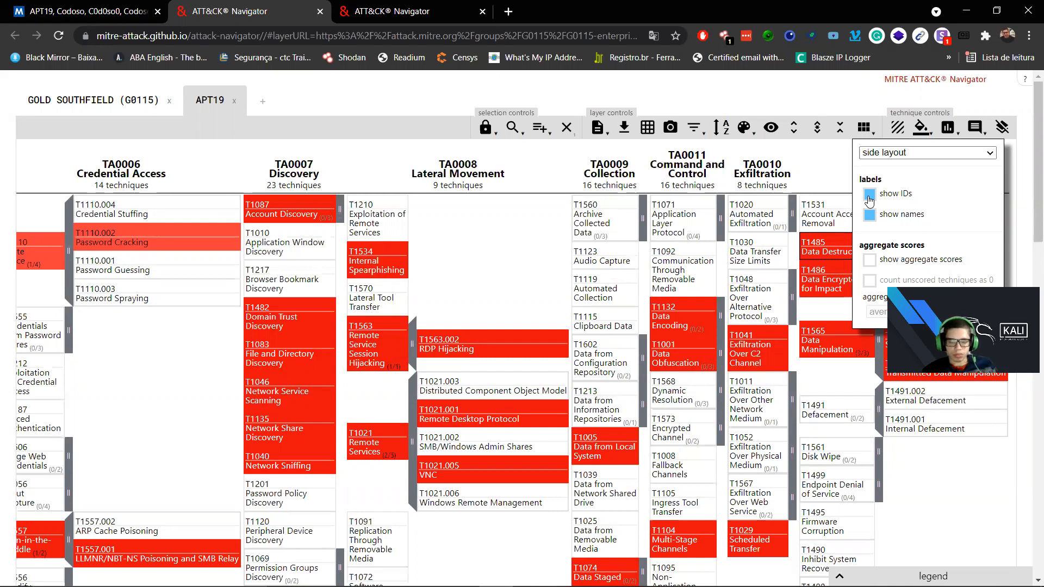
pyautogui.click(869, 197)
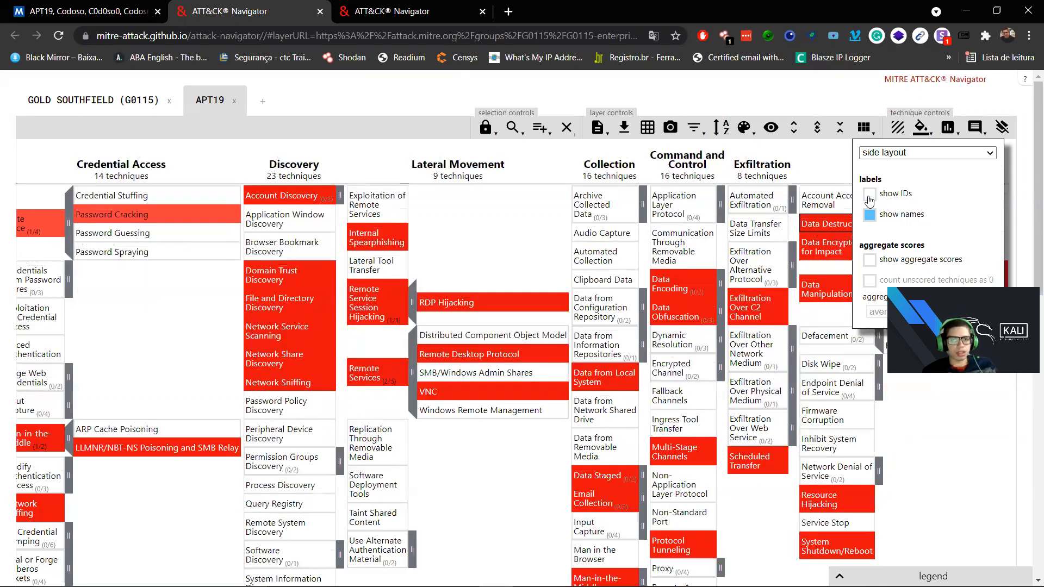
pyautogui.rightClick(869, 197)
pyautogui.click(869, 197)
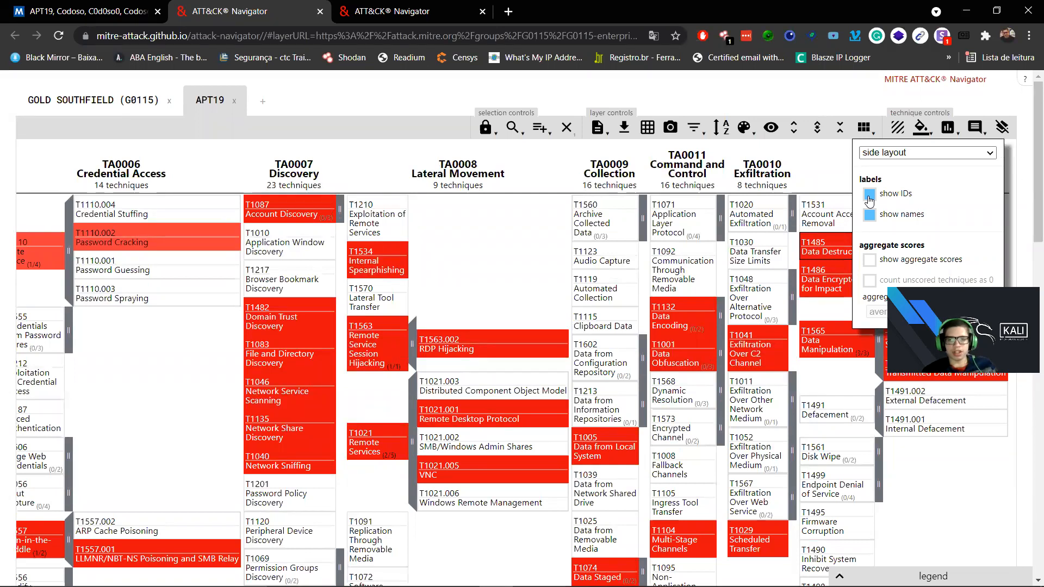
# Try showing aggregate scores with the min function and counting unscored techniques as 0, and hide the aggregate scores again.
pyautogui.click(870, 261)
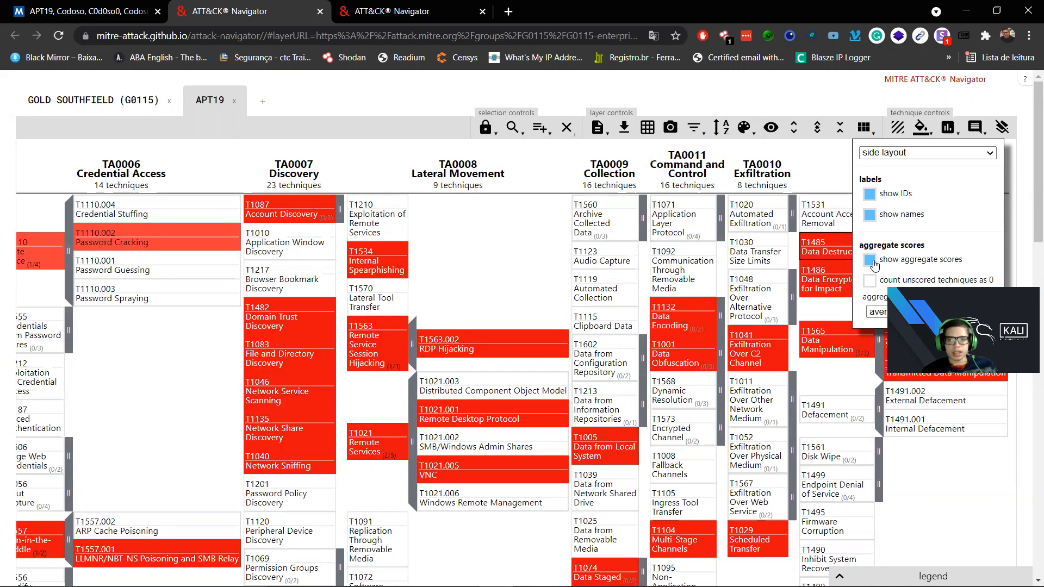
pyautogui.click(878, 313)
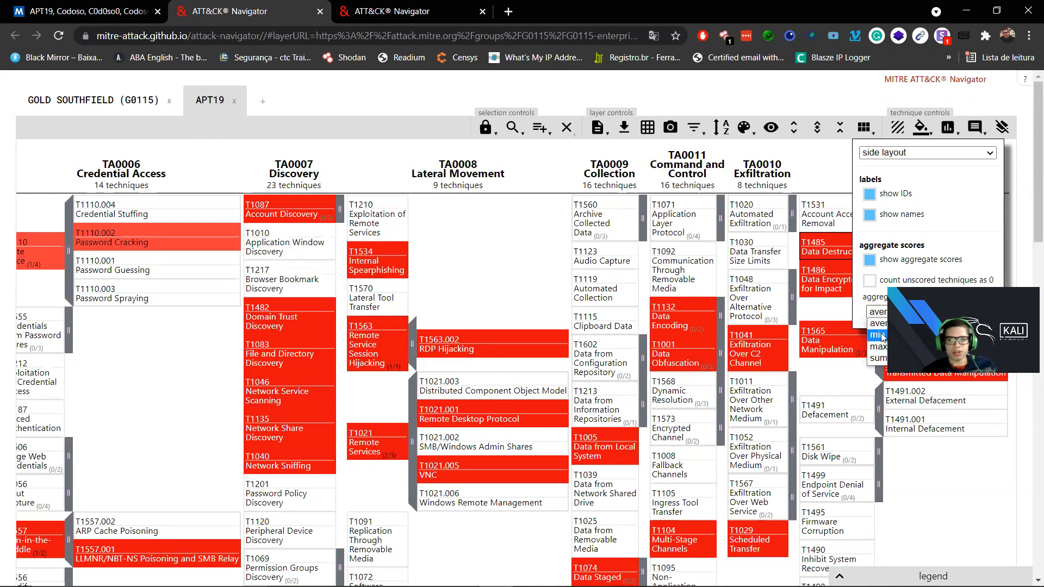
pyautogui.click(883, 325)
pyautogui.click(882, 314)
pyautogui.click(877, 322)
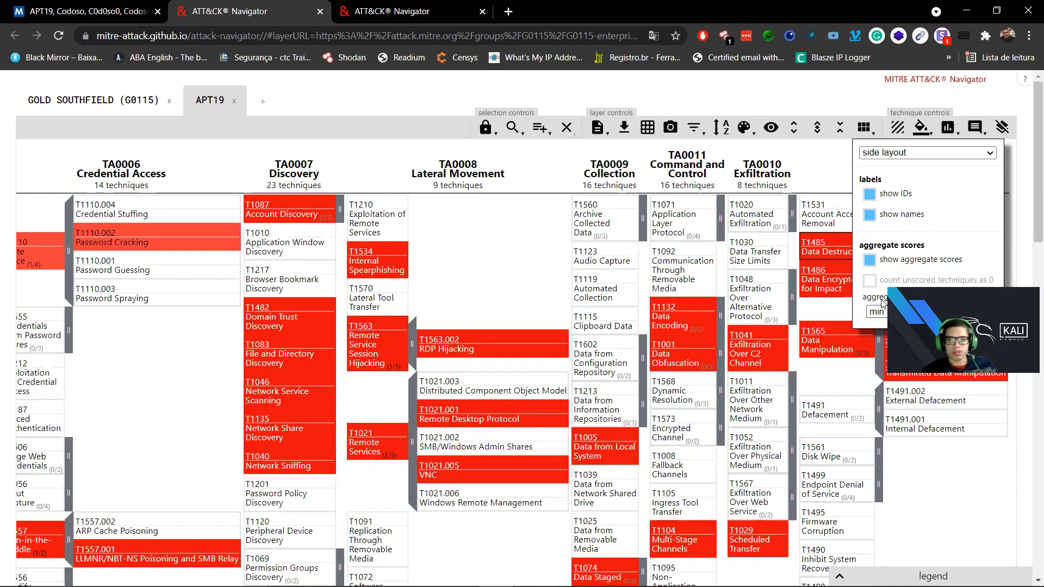
pyautogui.click(870, 281)
pyautogui.click(870, 281)
pyautogui.click(870, 261)
# Try hiding the technique names and IDs in the matrix, and show both labels again.
pyautogui.click(870, 215)
pyautogui.click(870, 194)
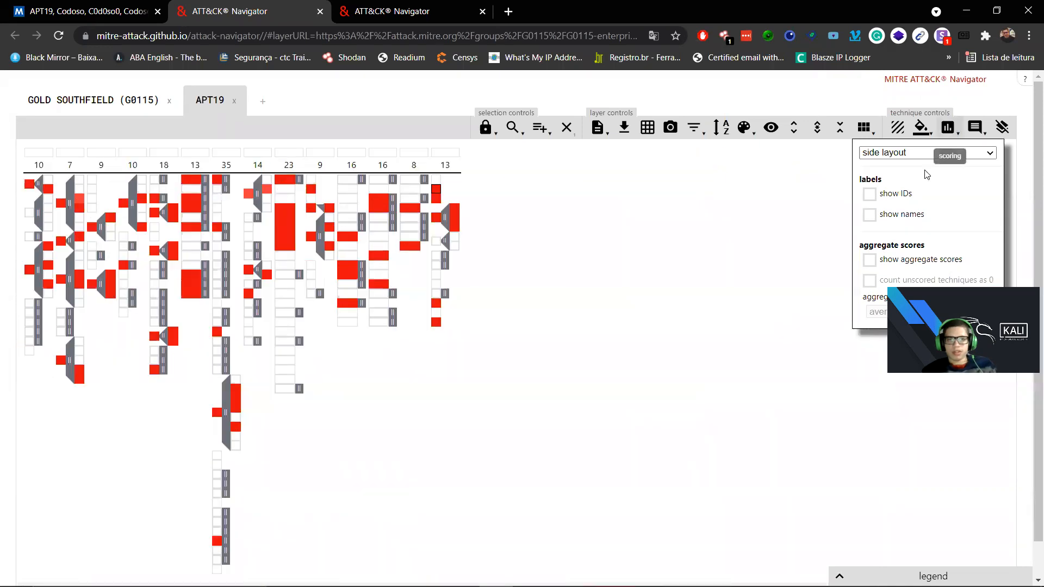
pyautogui.click(877, 197)
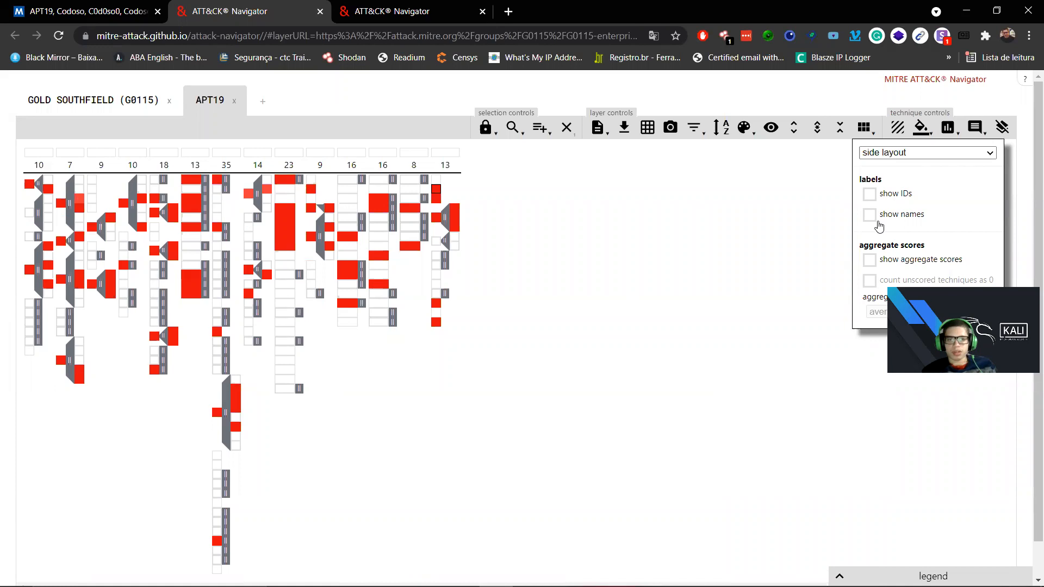
pyautogui.click(879, 222)
pyautogui.click(877, 219)
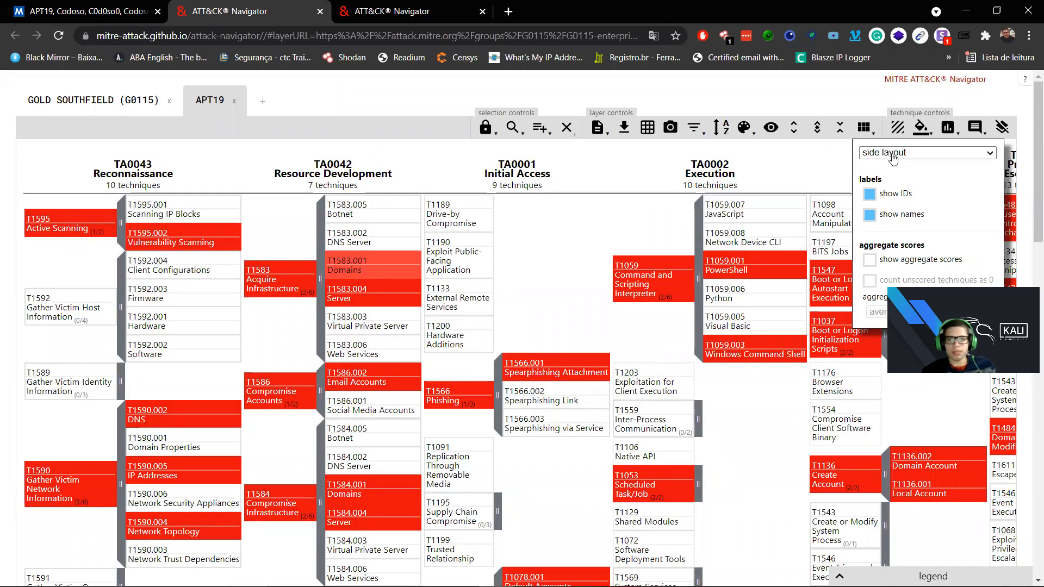
pyautogui.click(893, 197)
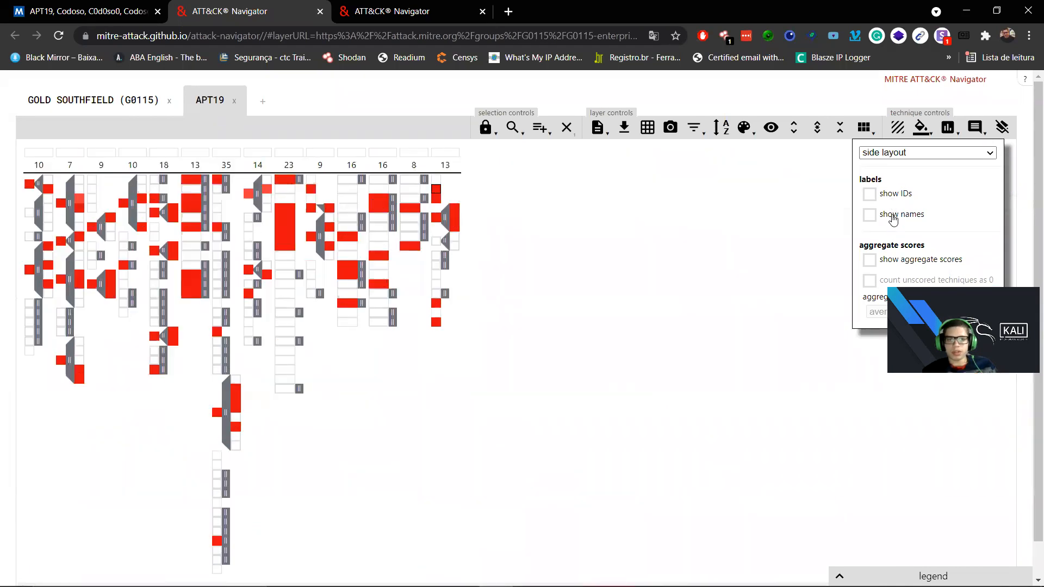
pyautogui.click(893, 219)
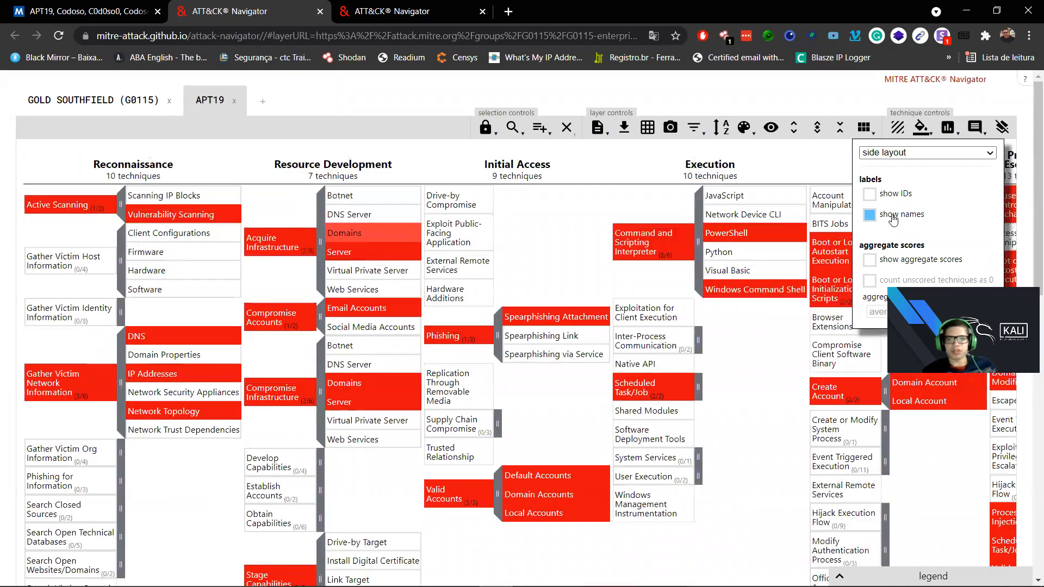
pyautogui.click(885, 196)
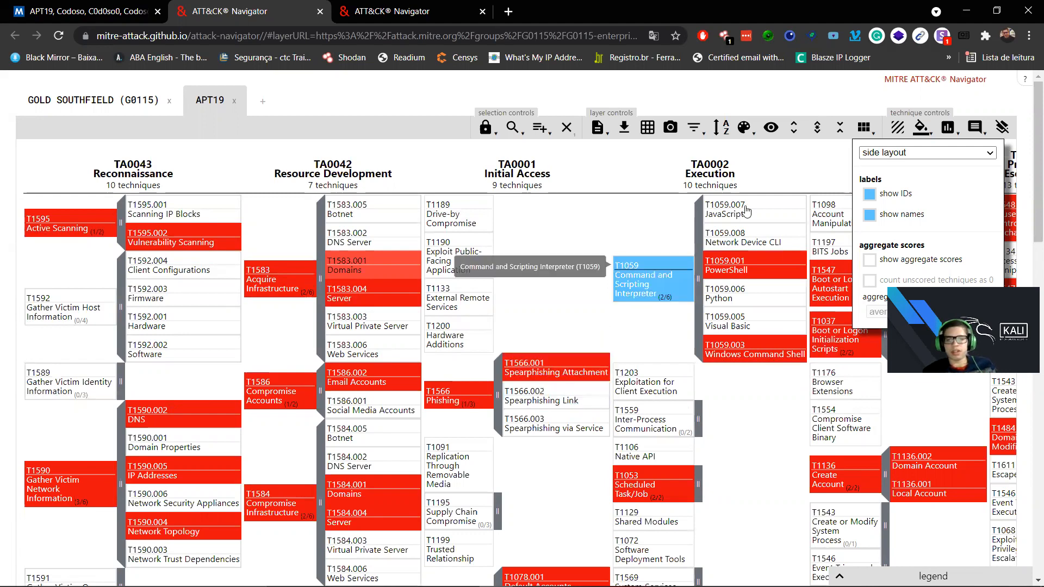
# Enter a score of 10 for the selected technique and open its comment field.
pyautogui.click(955, 132)
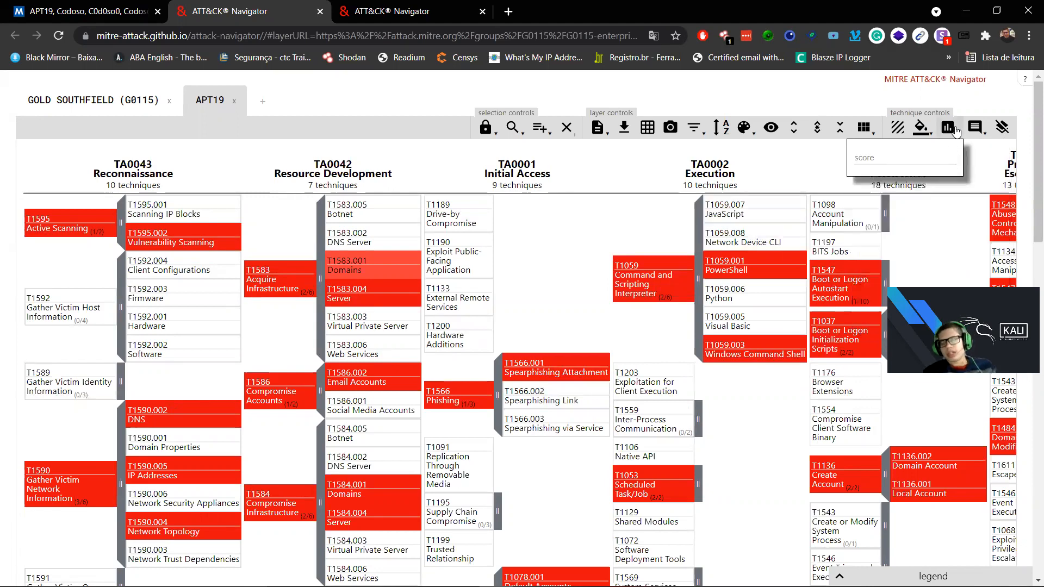
pyautogui.click(955, 133)
pyautogui.click(953, 132)
pyautogui.click(935, 166)
pyautogui.click(936, 167)
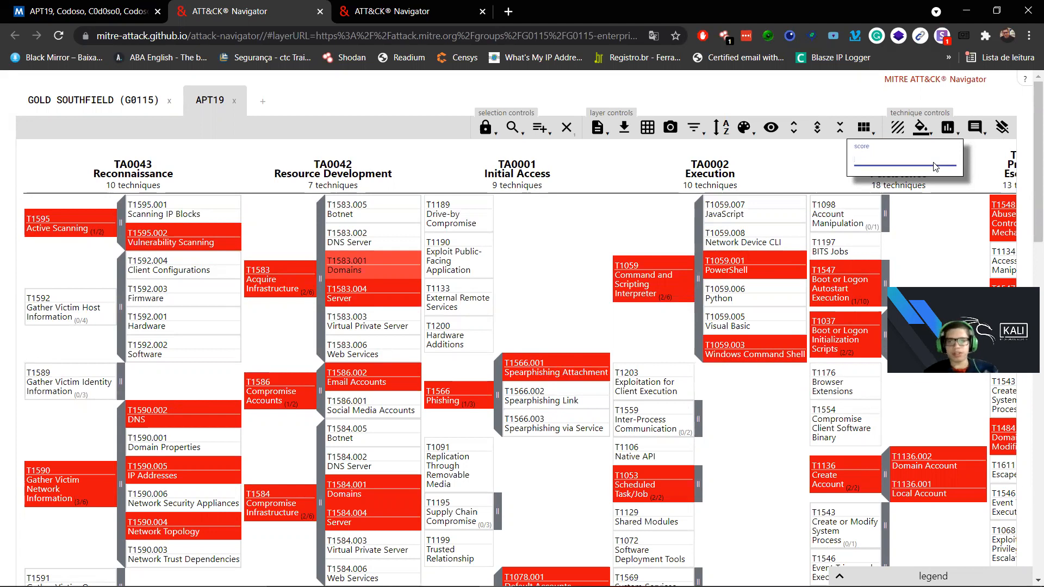
pyautogui.rightClick(935, 167)
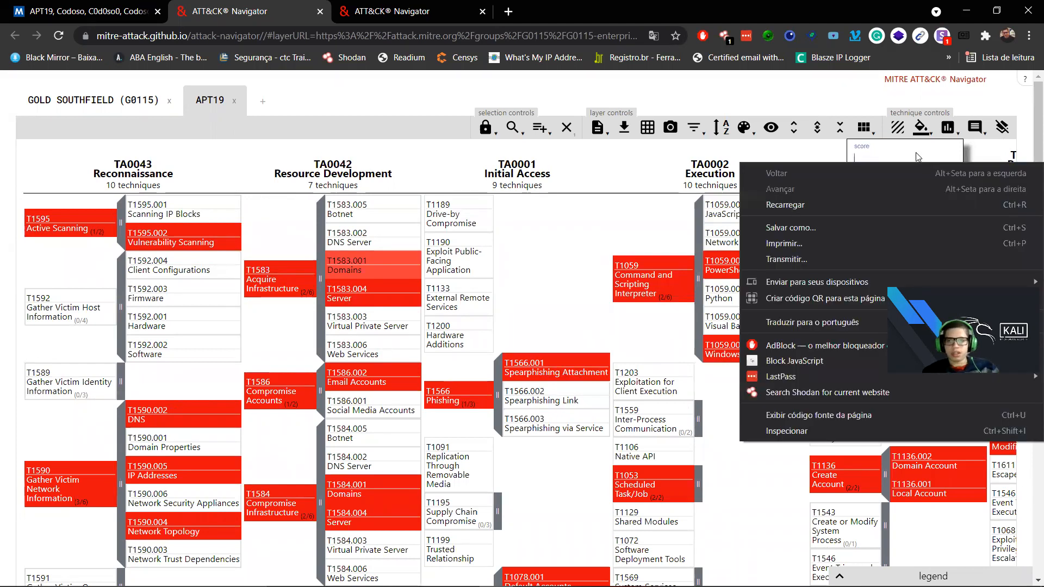
pyautogui.click(917, 156)
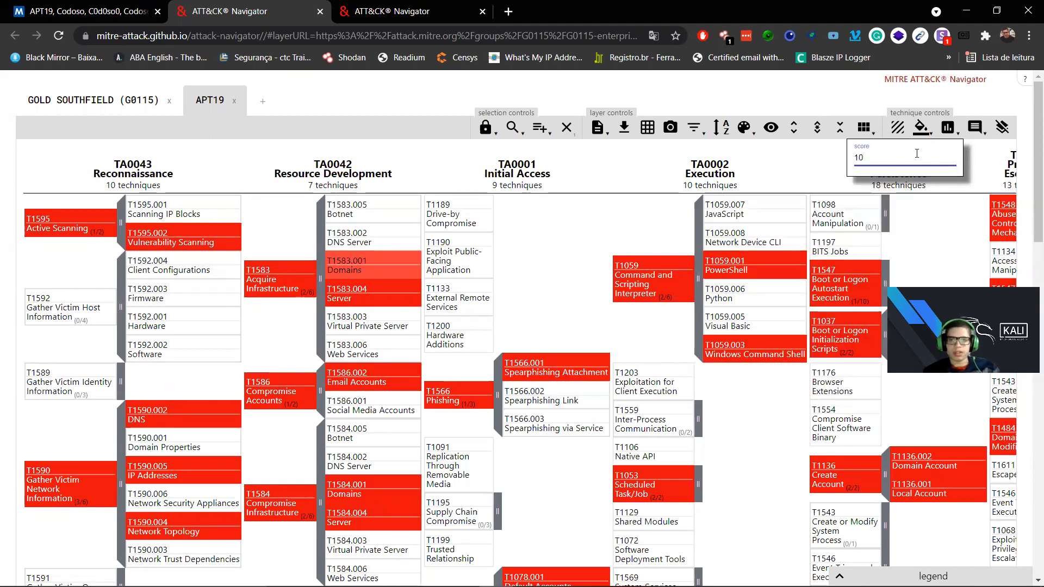
pyautogui.click(975, 129)
pyautogui.click(977, 134)
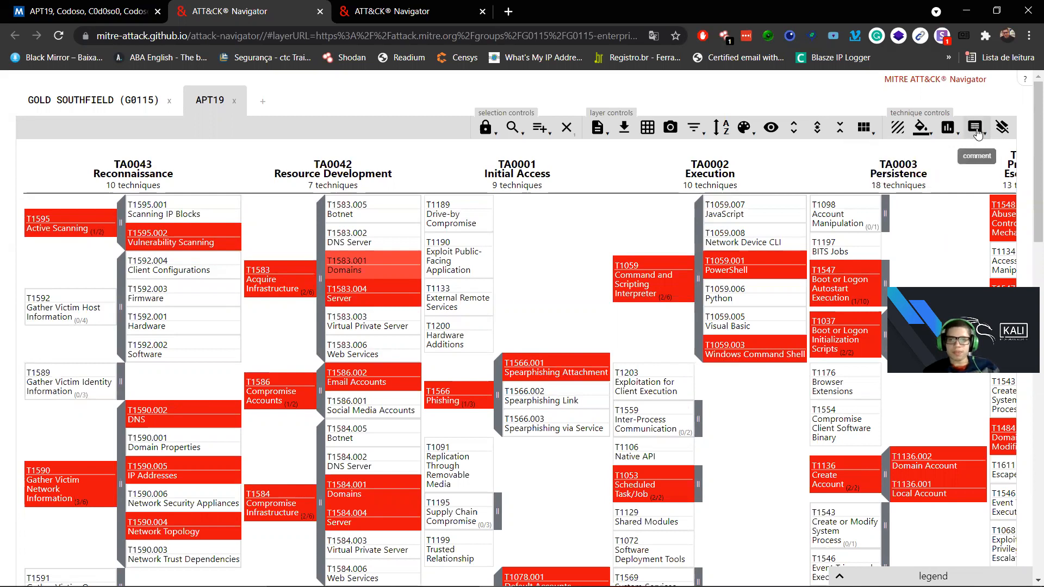
pyautogui.click(977, 133)
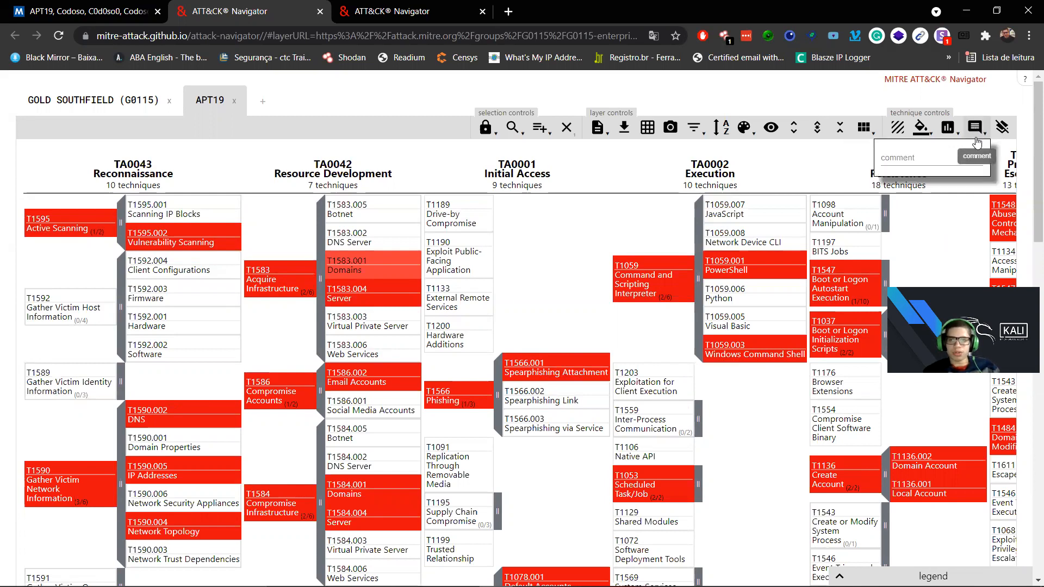
# Download the layer as the JSON file APT19.json.
pyautogui.click(627, 129)
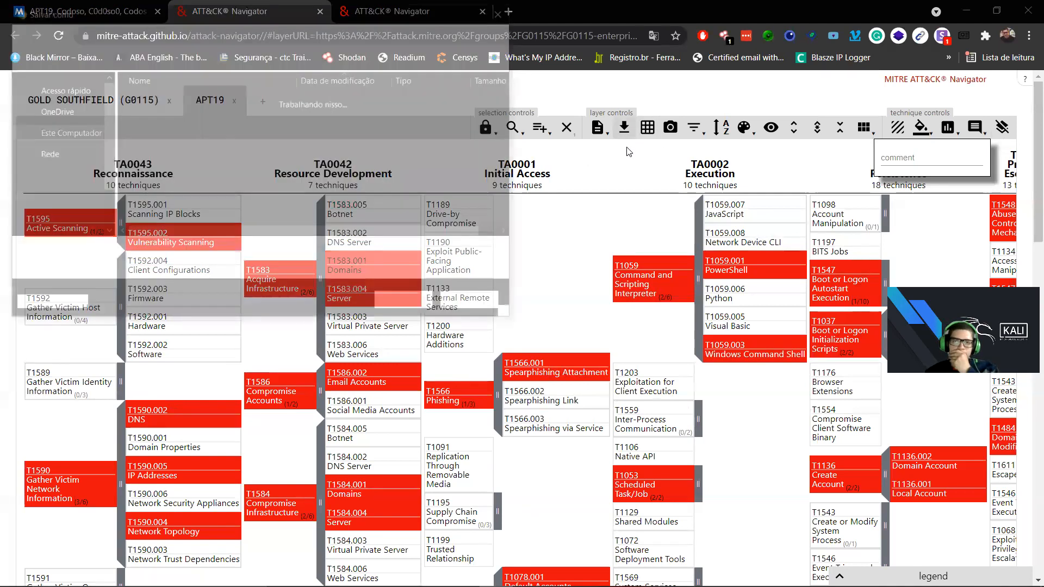
pyautogui.click(408, 305)
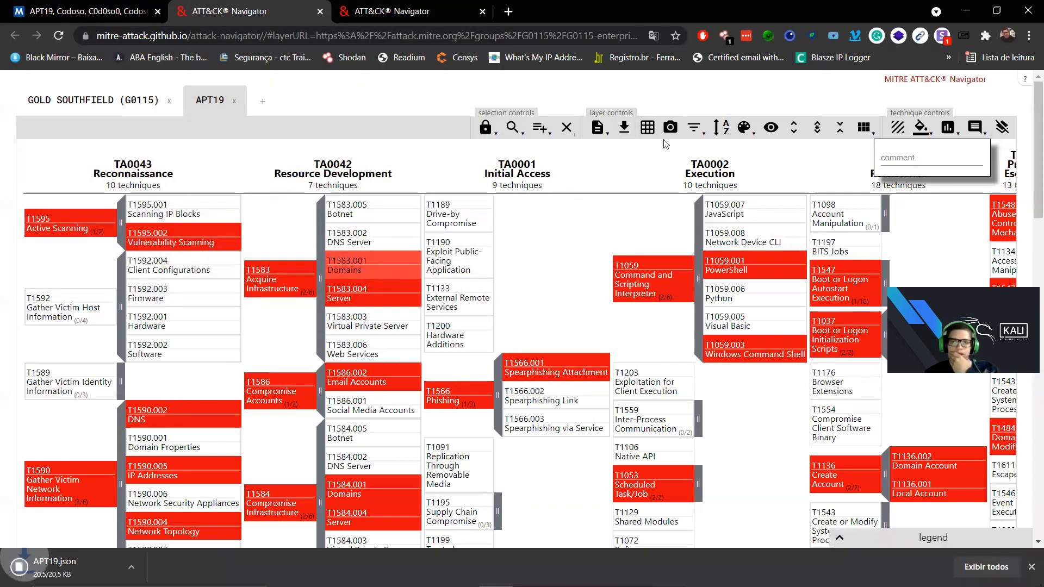
# Export the layer with its technique IDs to Excel as APT19.xlsx, replacing the existing file on the desktop.
pyautogui.click(638, 136)
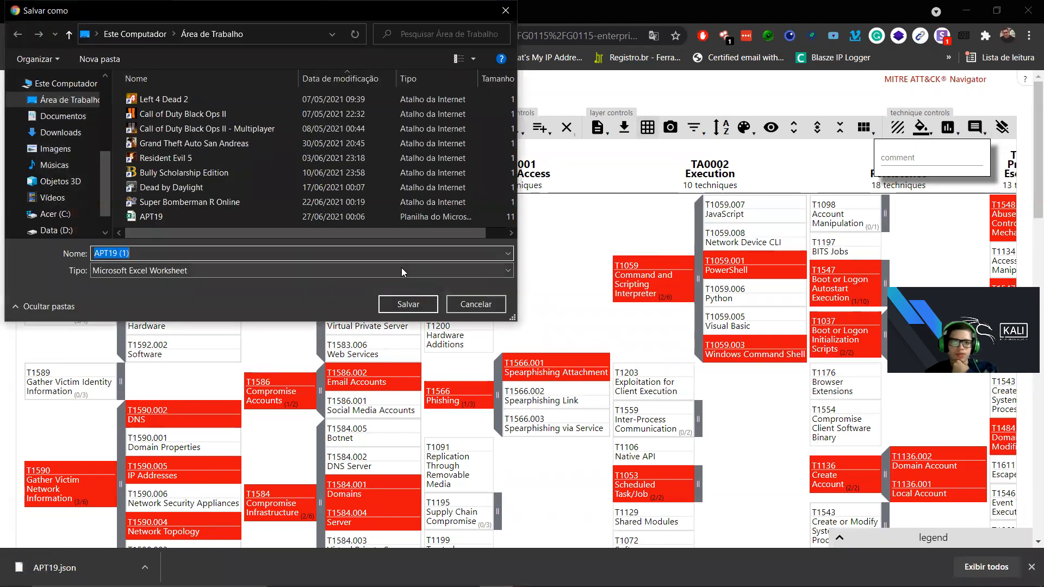
pyautogui.write(',')
pyautogui.press('Num_Lock')
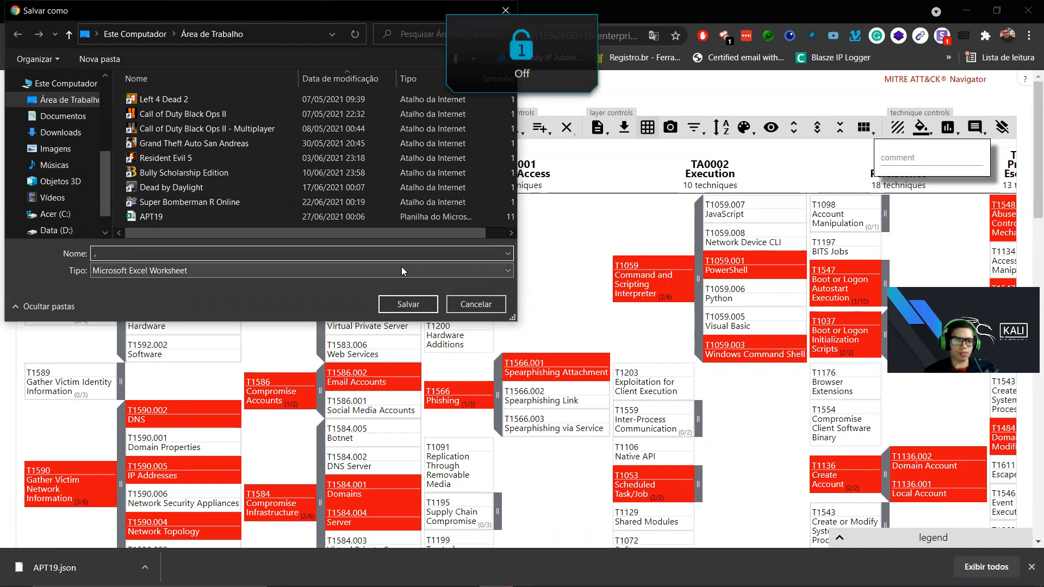
pyautogui.press('capslock')
pyautogui.press('BackSpace')
pyautogui.write('APT19')
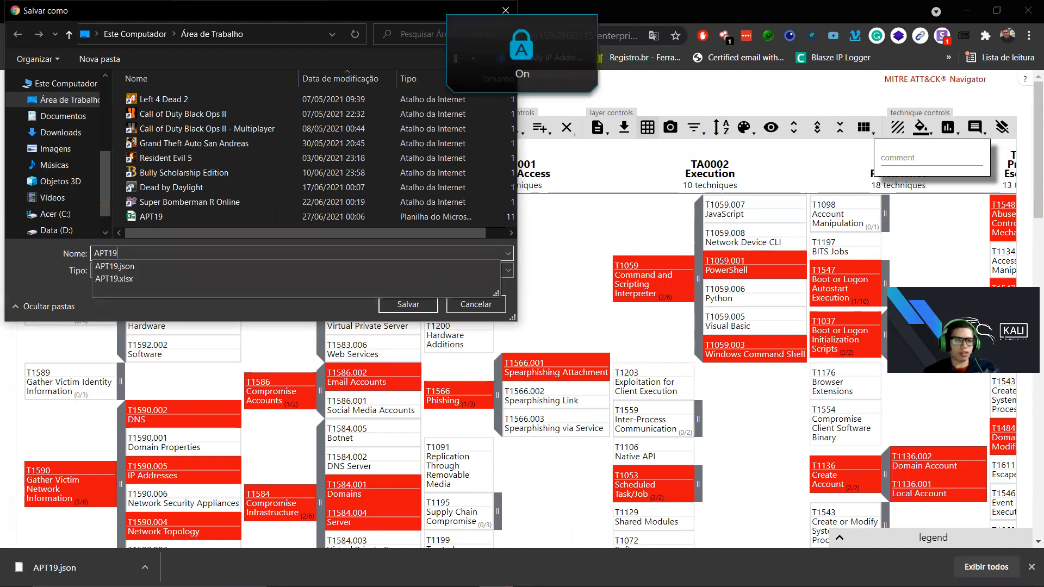
pyautogui.press('Down')
pyautogui.press('Down')
pyautogui.press('Return')
pyautogui.press('Left')
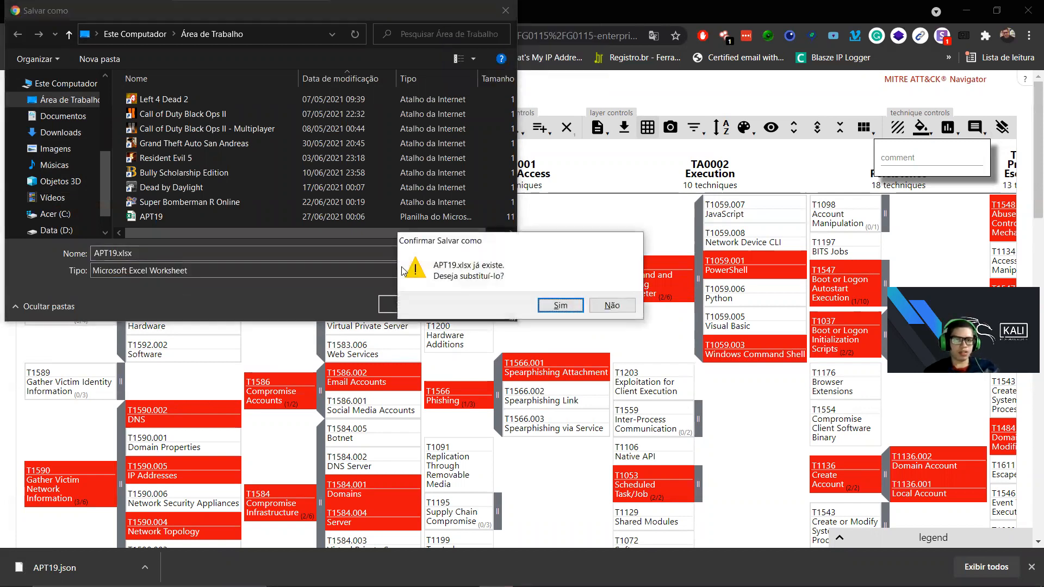
pyautogui.press('Return')
# Open the re-exported APT19 workbook and examine the technique IDs and red cells across the tactics through Impact.
pyautogui.click(53, 567)
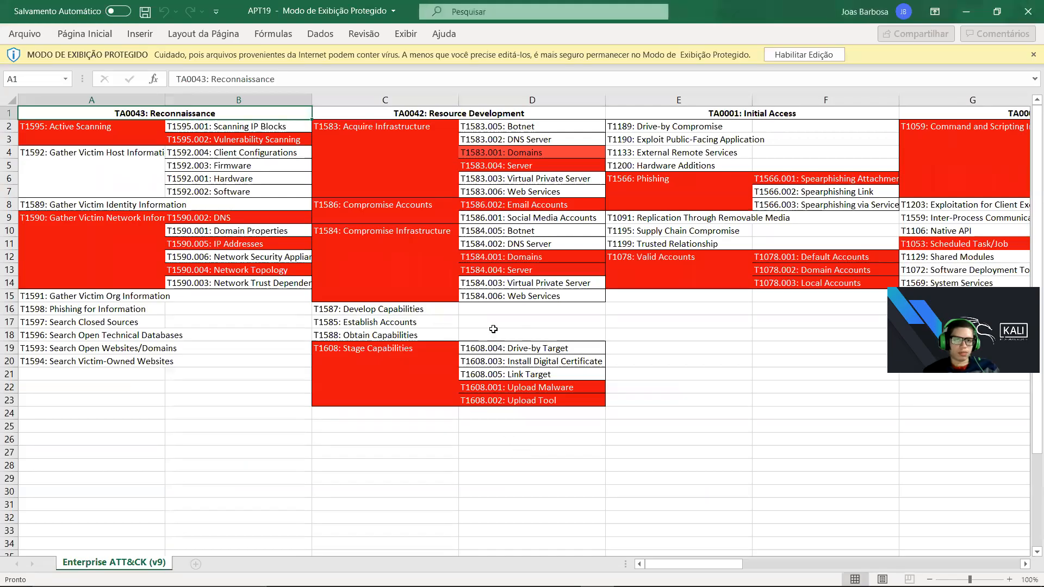
pyautogui.click(551, 323)
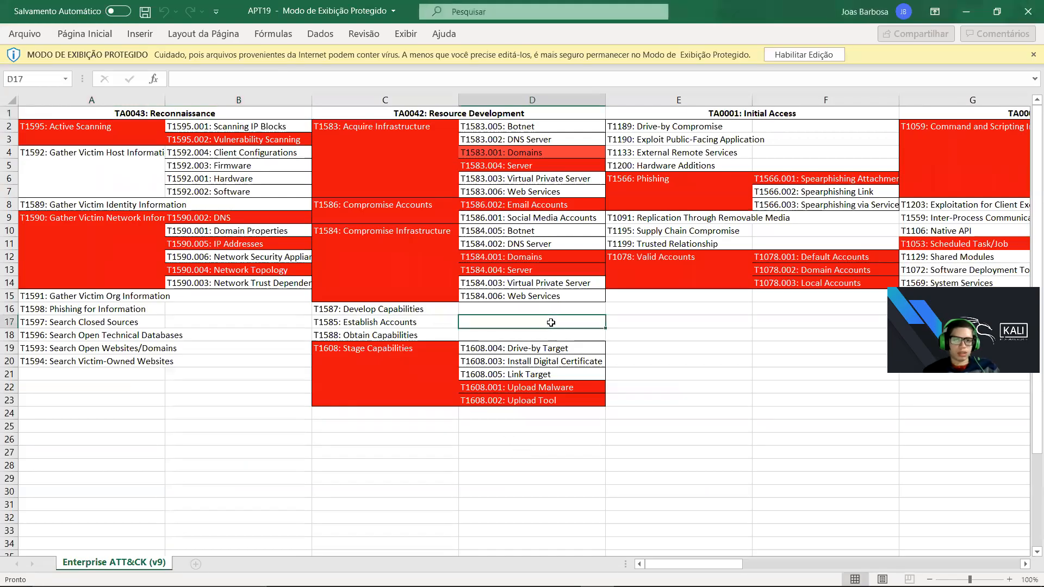
pyautogui.press('Right')
pyautogui.press('Right')
pyautogui.press('Right')
pyautogui.press('Right')
pyautogui.press('Right')
pyautogui.press('Right')
pyautogui.press('Right')
pyautogui.press('Right')
pyautogui.press('Right')
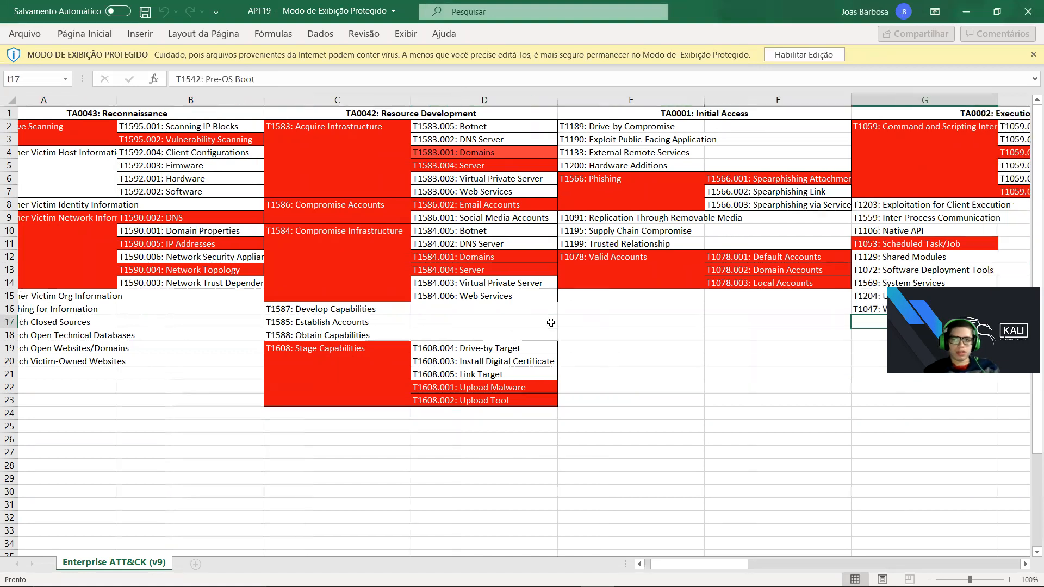
pyautogui.press('Right')
pyautogui.press('Right')
pyautogui.press('Right')
pyautogui.press('Right')
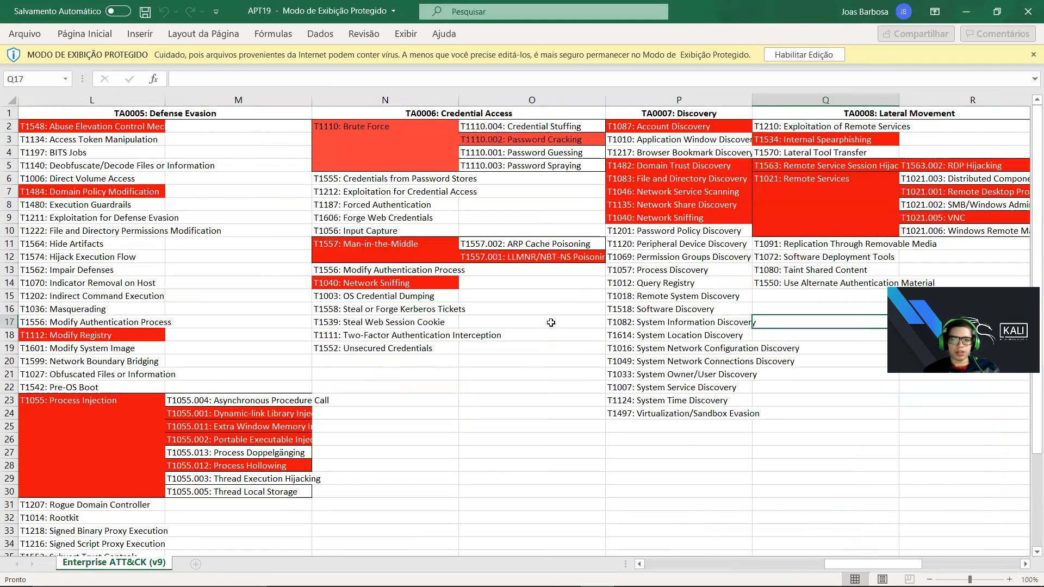
pyautogui.press('Right')
pyautogui.press('Right')
pyautogui.press('Right')
pyautogui.press('Right')
pyautogui.press('Right')
pyautogui.press('Right')
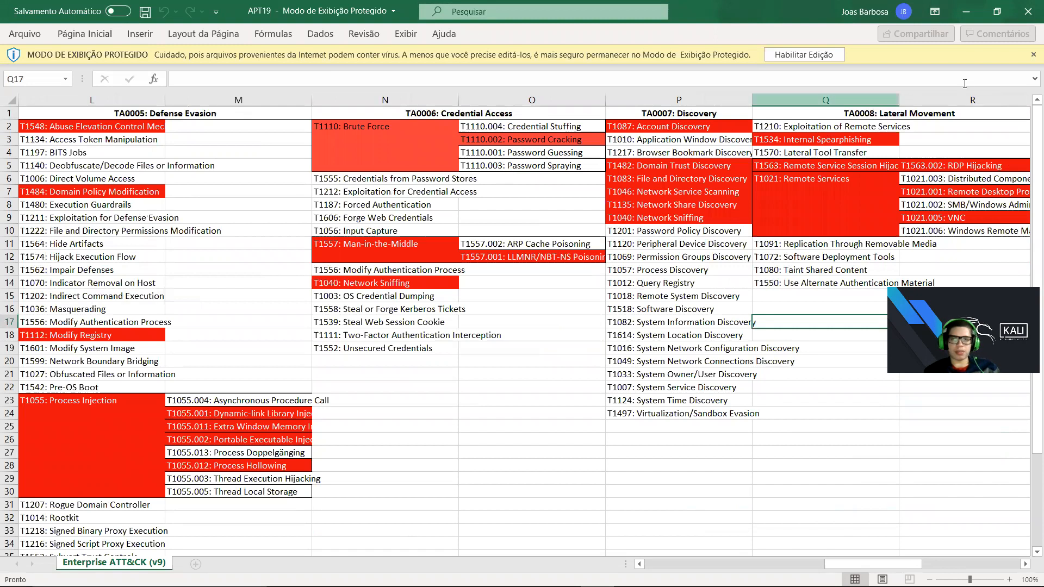
pyautogui.press('Right')
pyautogui.press('Right')
pyautogui.press('Right')
pyautogui.press('Right')
pyautogui.press('Right')
pyautogui.press('Right')
pyautogui.press('Right')
pyautogui.press('Right')
pyautogui.press('Right')
pyautogui.press('Right')
pyautogui.press('Right')
pyautogui.press('Right')
pyautogui.press('Right')
pyautogui.press('Right')
pyautogui.press('Right')
pyautogui.press('Right')
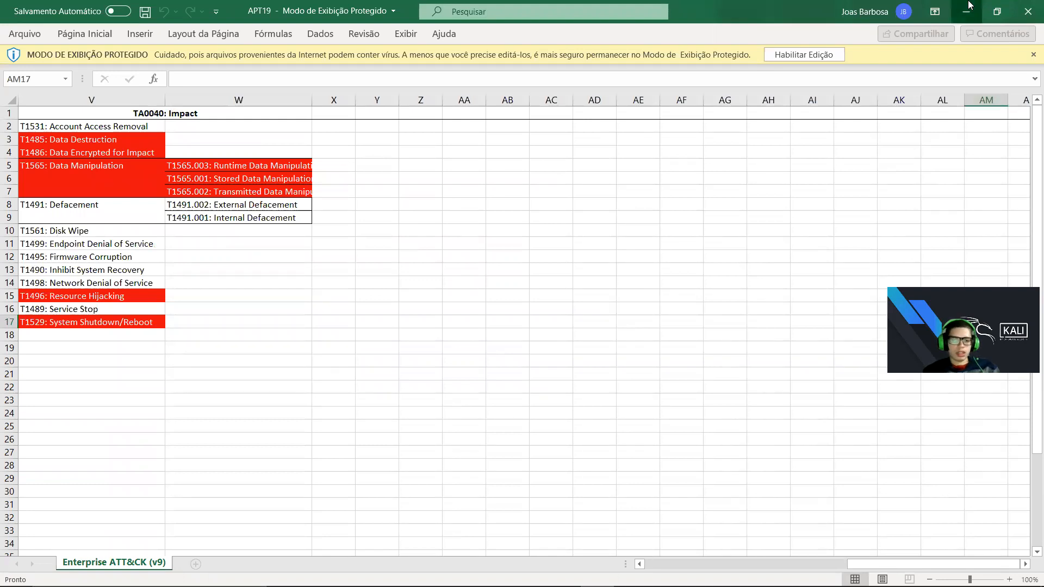
# Minimize the workbook, show the exported files in their desktop folder, and open APT19.json in a maximized Notepad++ window.
pyautogui.click(970, 5)
pyautogui.rightClick(253, 571)
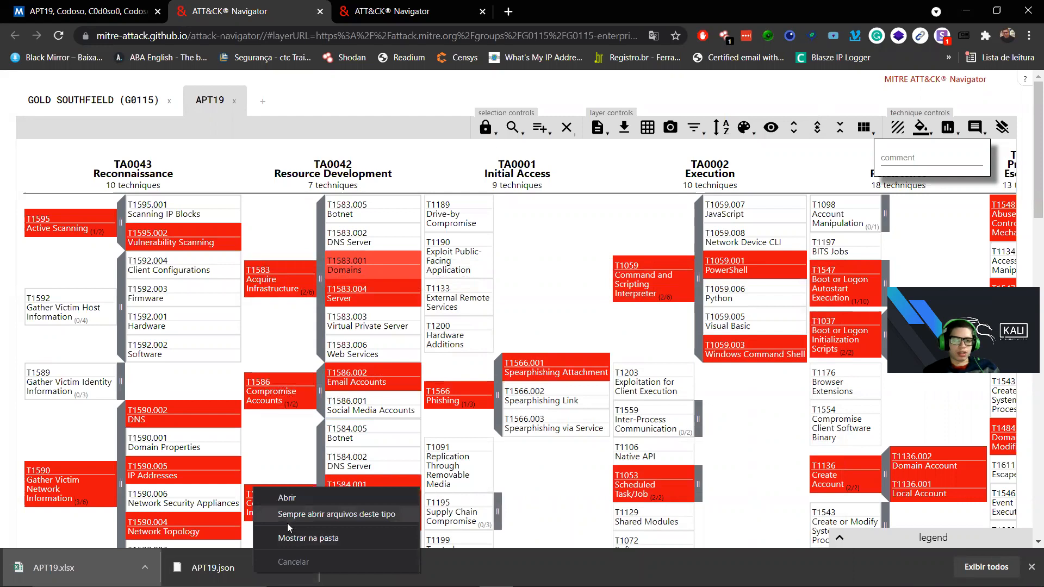
pyautogui.click(305, 539)
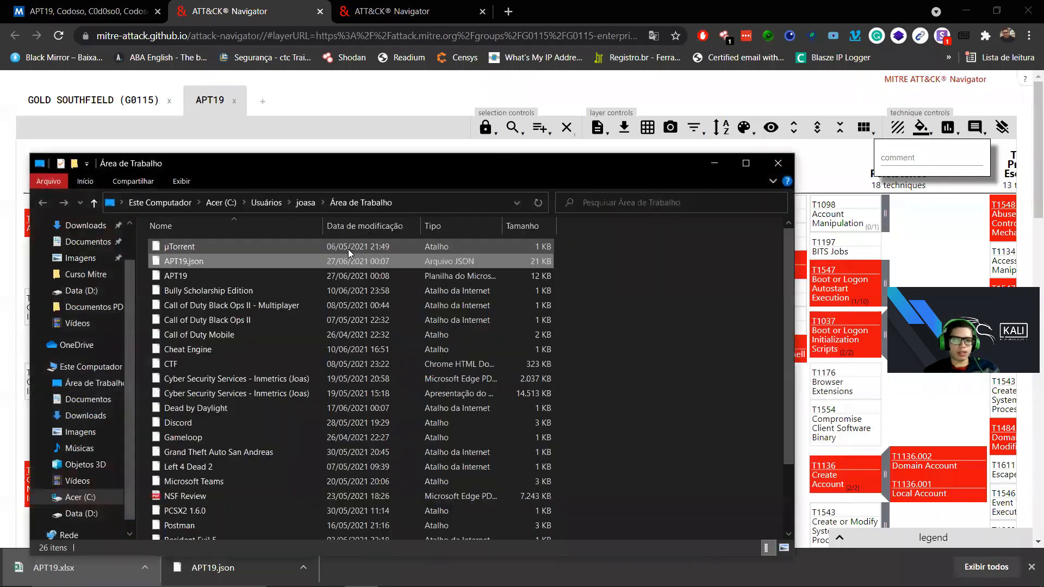
pyautogui.rightClick(265, 264)
pyautogui.click(321, 321)
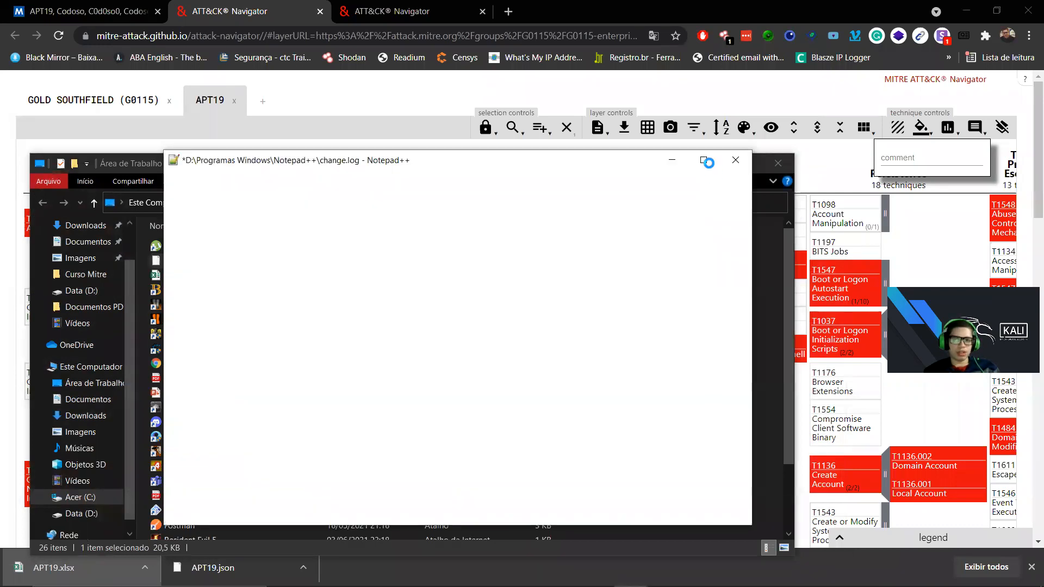
pyautogui.click(708, 163)
# Examine the technique ID, tactic, color and comment entries in APT19.json, and return to the APT19 layer in ATT&CK Navigator.
pyautogui.moveTo(150, 157); pyautogui.dragTo(283, 535)
pyautogui.click(246, 489)
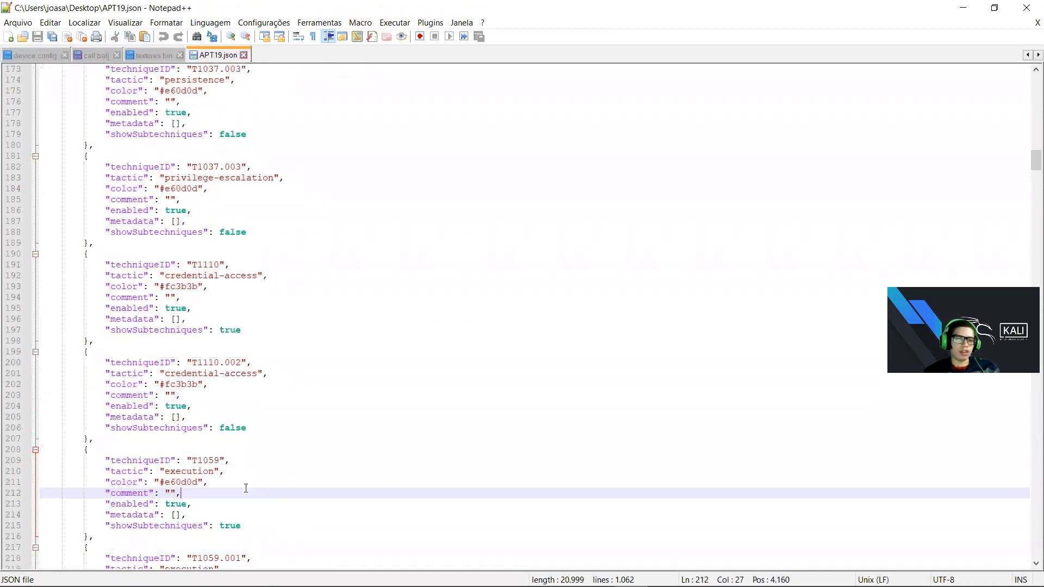
pyautogui.moveTo(271, 524); pyautogui.dragTo(205, 512)
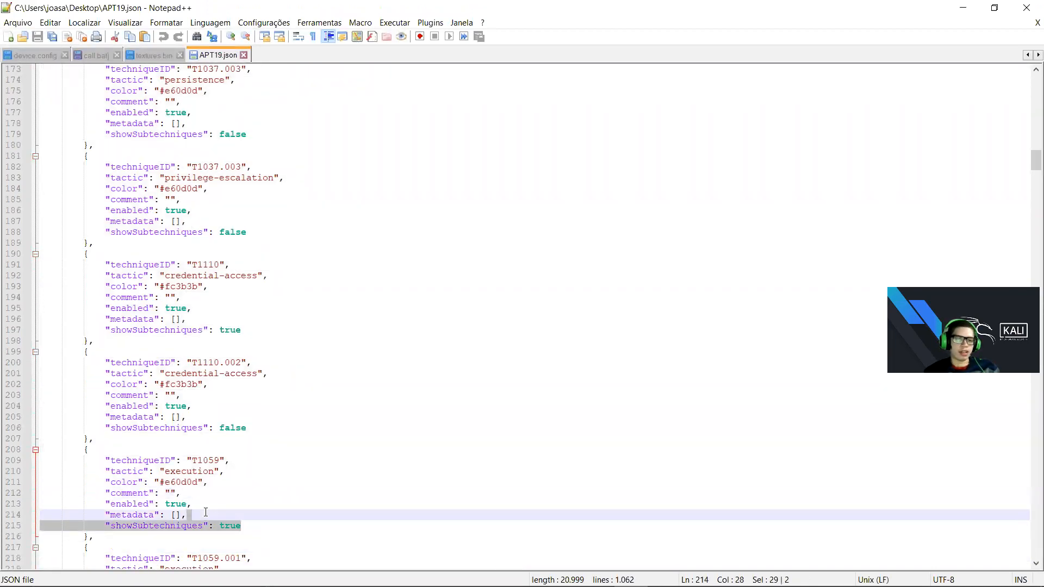
pyautogui.click(226, 504)
pyautogui.click(236, 511)
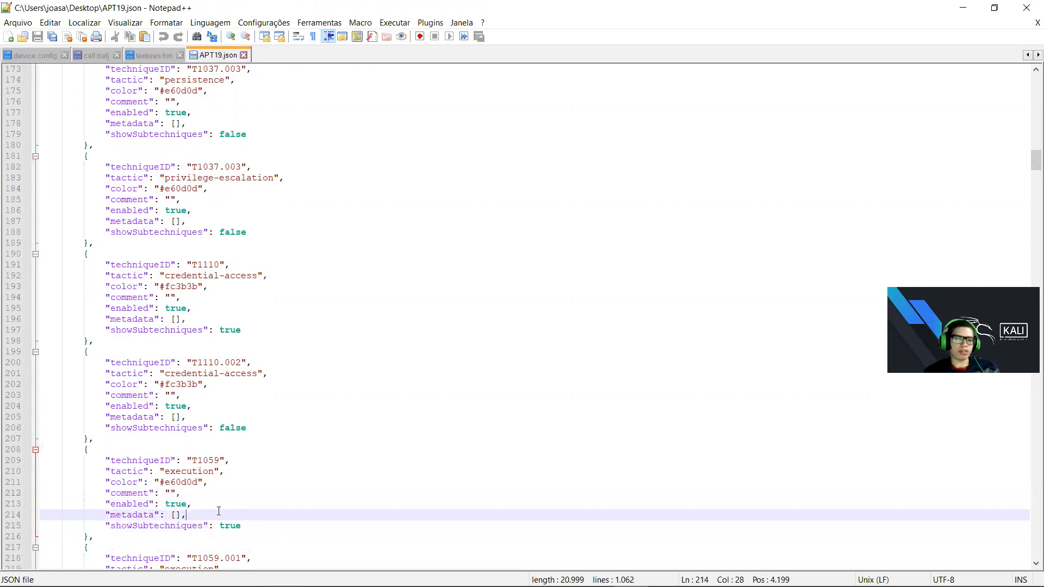
pyautogui.moveTo(121, 338); pyautogui.dragTo(338, 407)
pyautogui.click(472, 365)
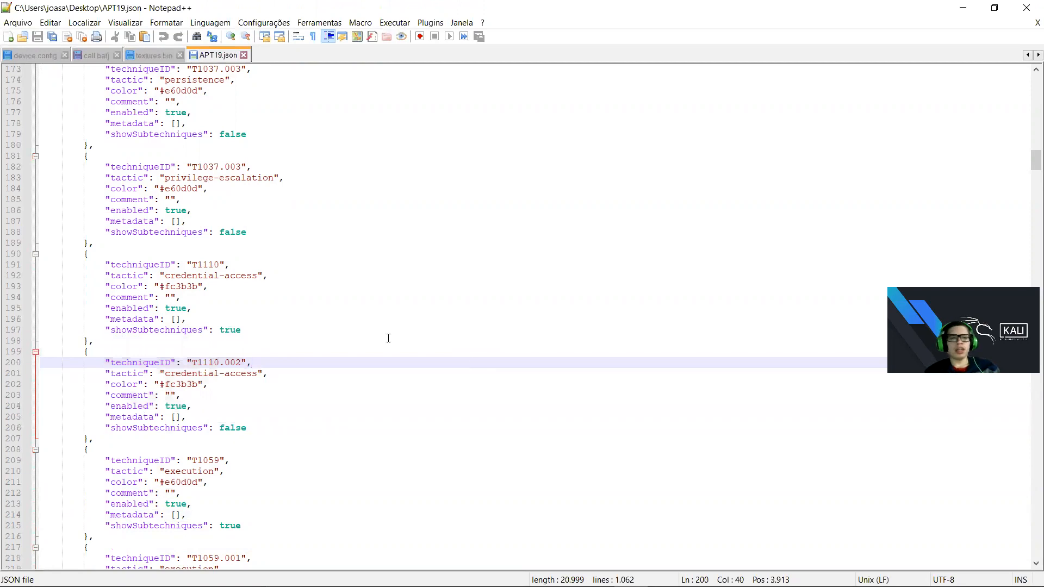
pyautogui.moveTo(291, 179); pyautogui.dragTo(153, 198)
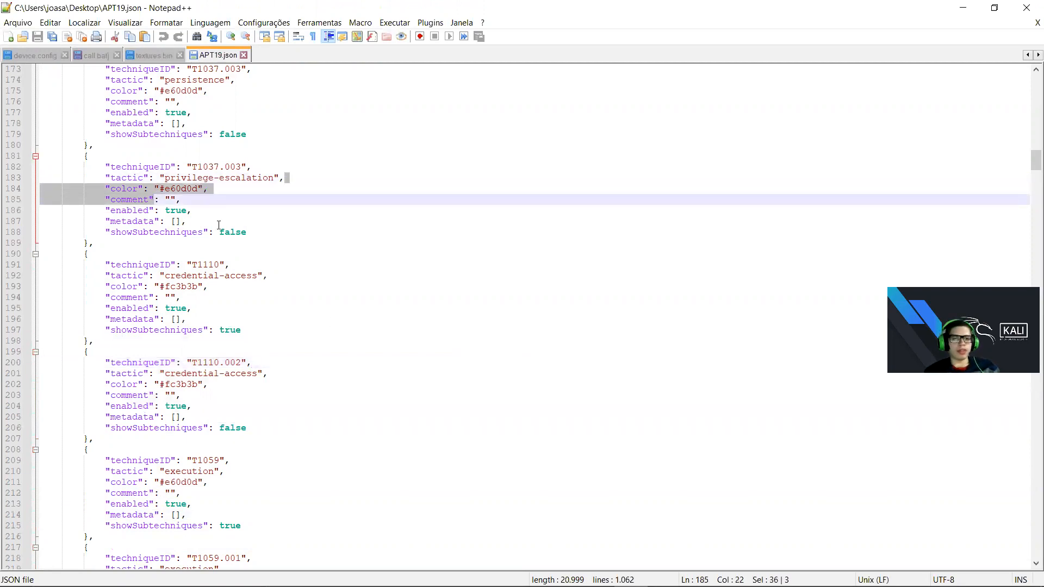
pyautogui.click(286, 273)
pyautogui.moveTo(286, 273); pyautogui.dragTo(174, 276)
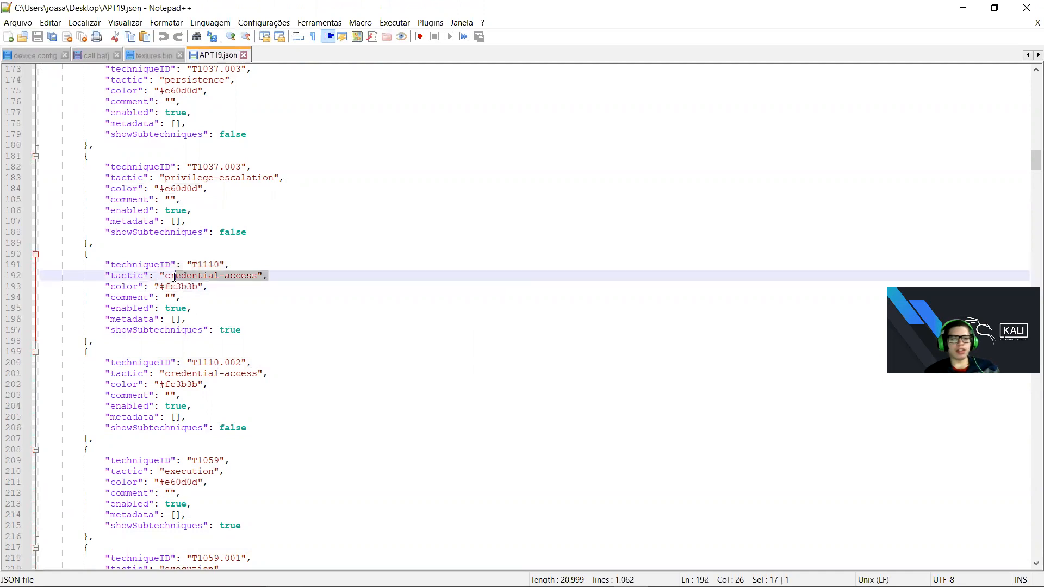
pyautogui.click(1027, 6)
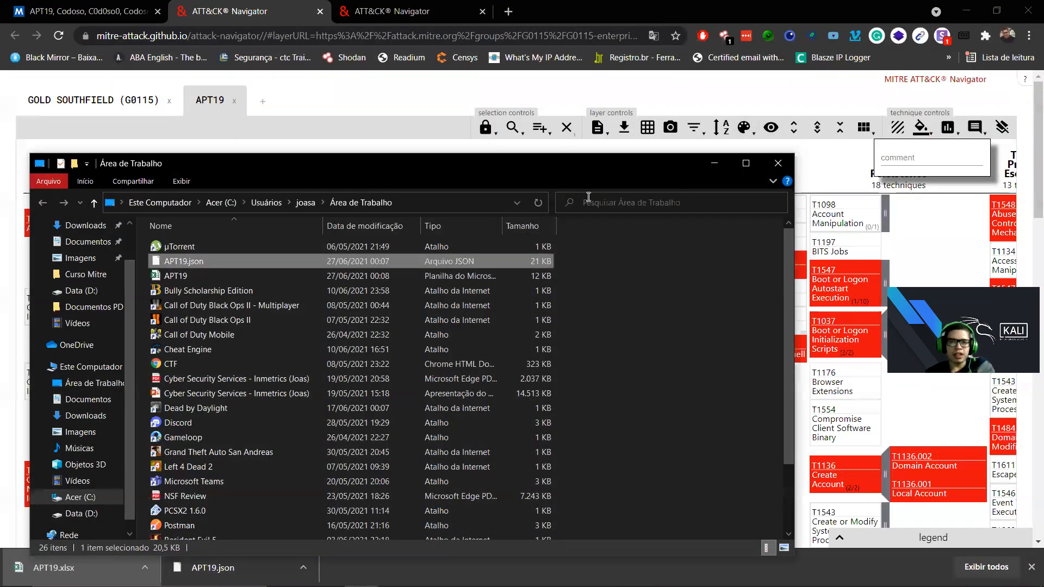
pyautogui.click(718, 169)
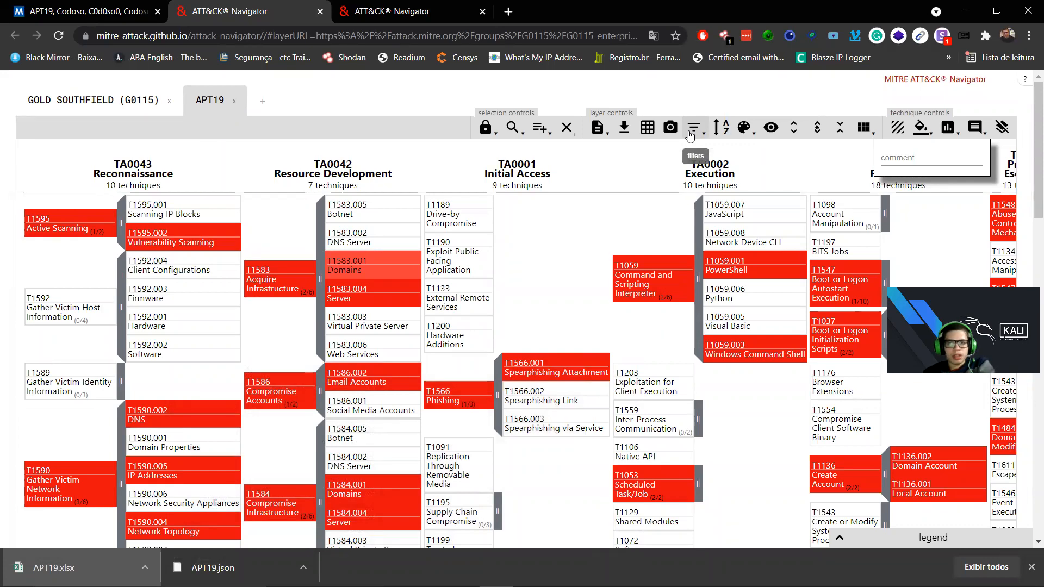
# Review the platform filters and the multi-select software list, and briefly view the Account Use Policies mitigation page.
pyautogui.click(690, 134)
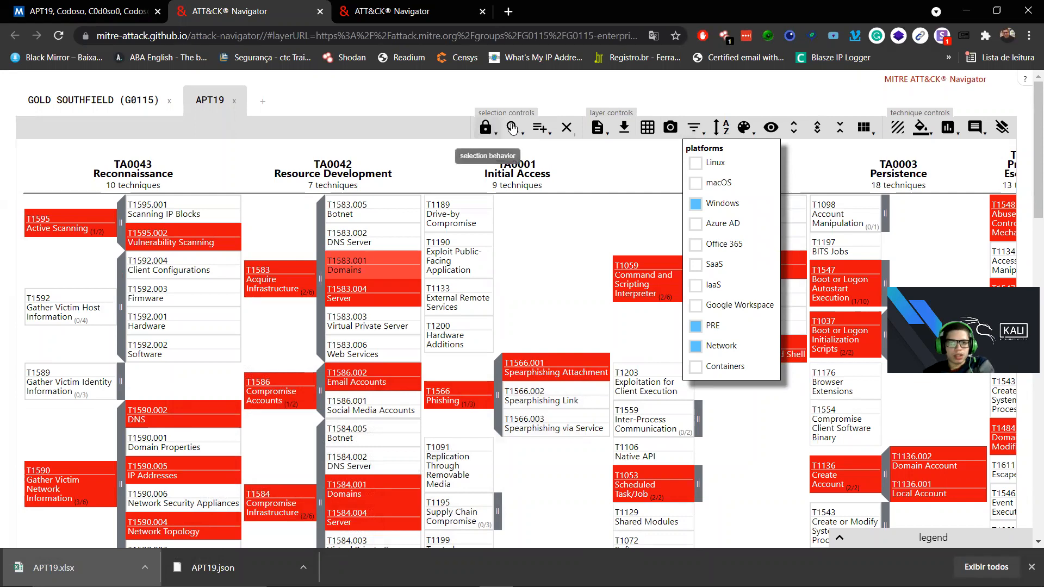
pyautogui.click(540, 129)
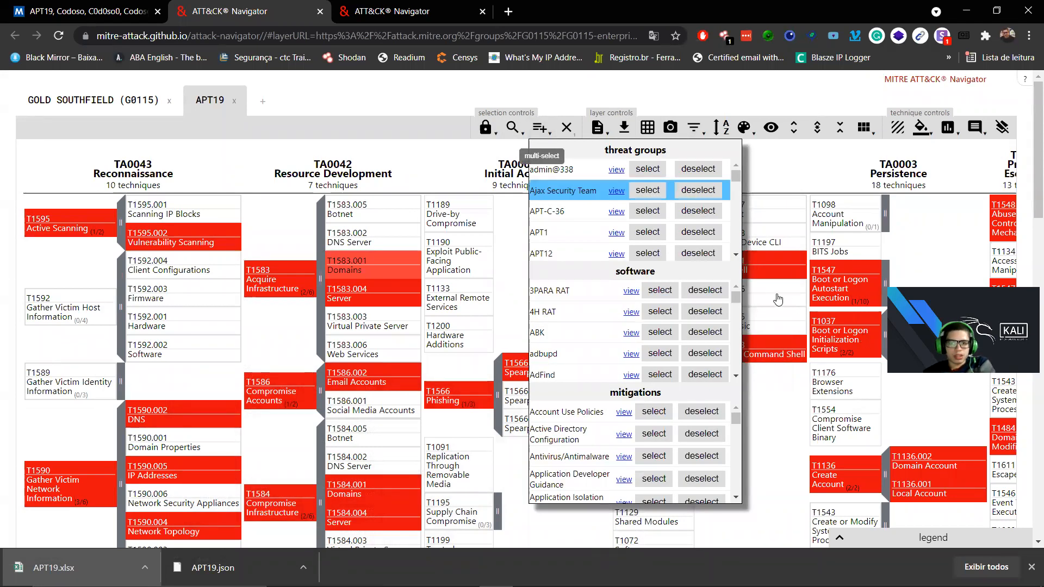
pyautogui.moveTo(739, 294); pyautogui.dragTo(740, 310)
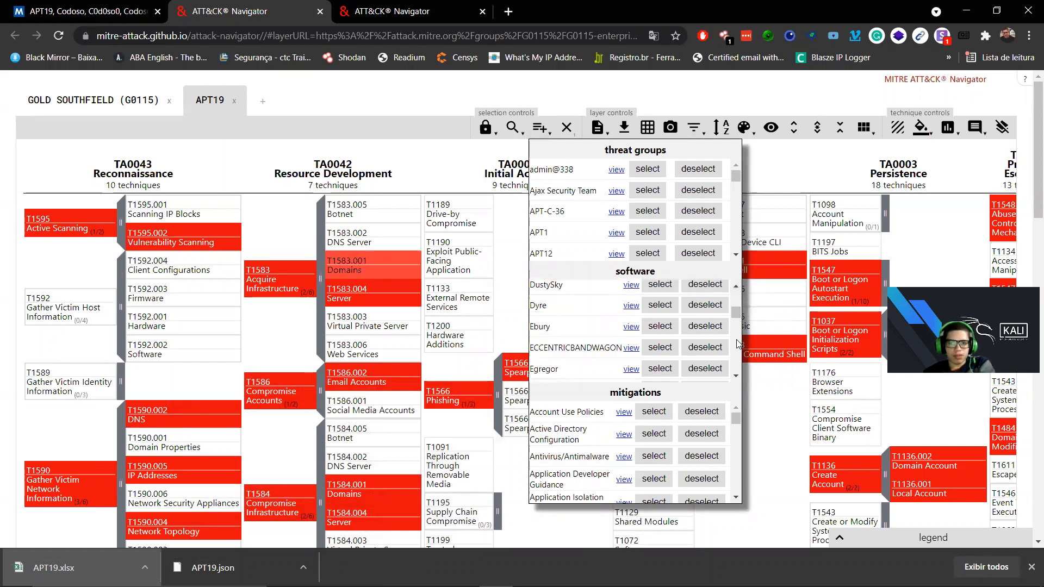
pyautogui.scroll(-2, 738, 346)
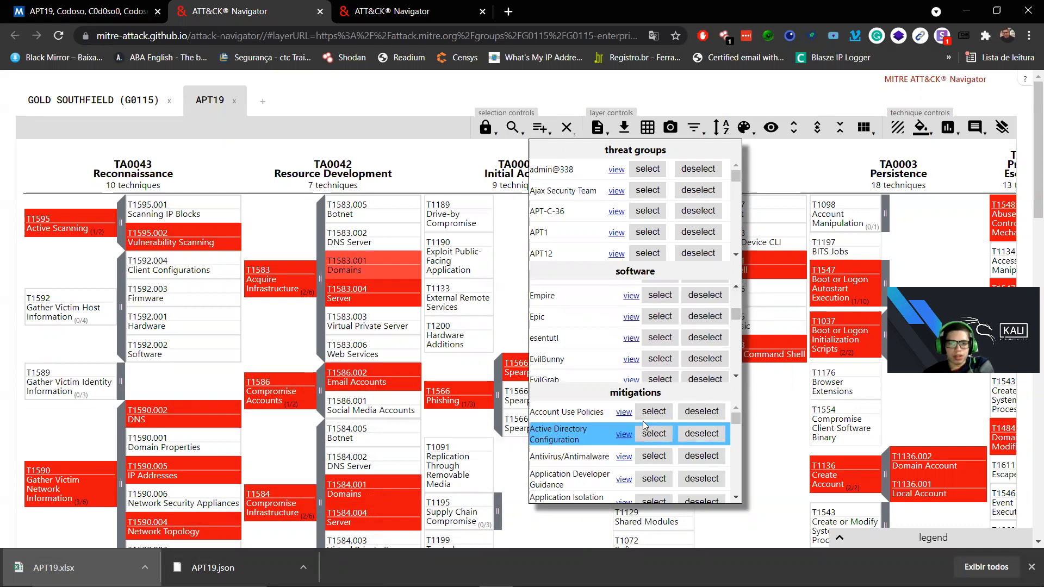
pyautogui.click(624, 412)
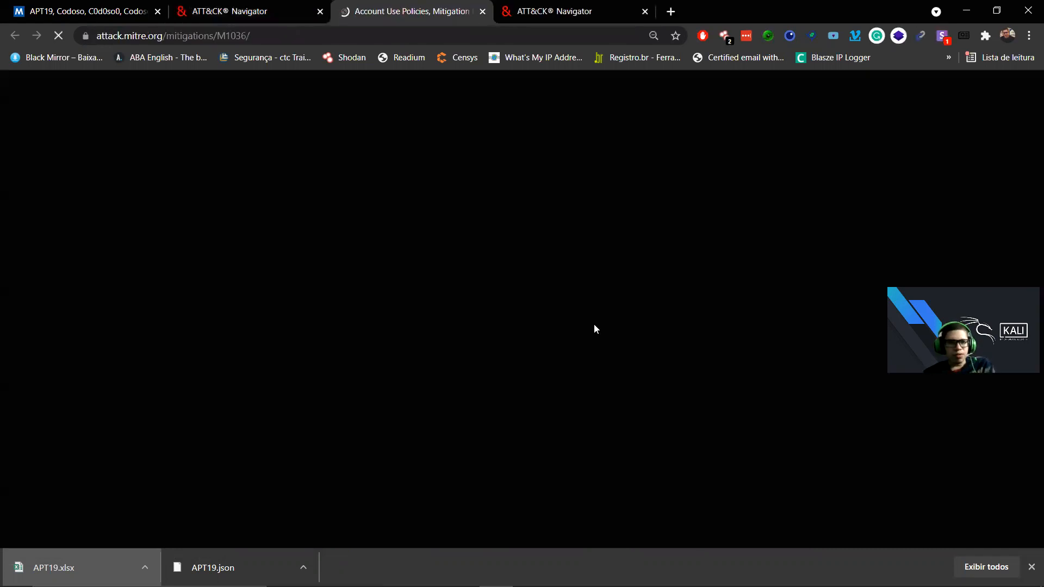
pyautogui.hotkey('ctrl', 'w')
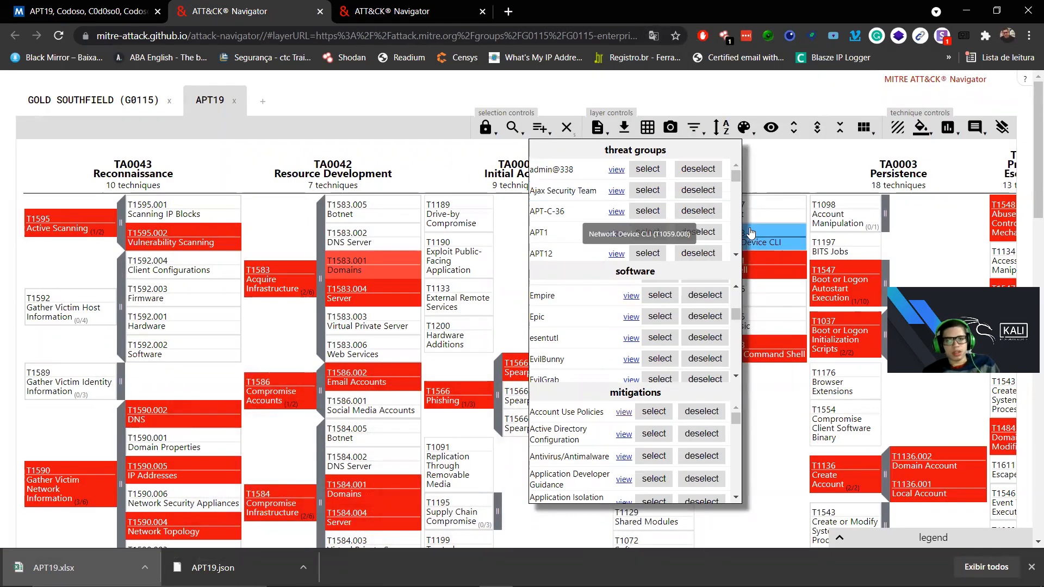
# Browse the multi-select threat groups down to Winnti Group, briefly view its reference page, and return to the layer.
pyautogui.scroll(-2, 732, 233)
pyautogui.scroll(-15, 733, 233)
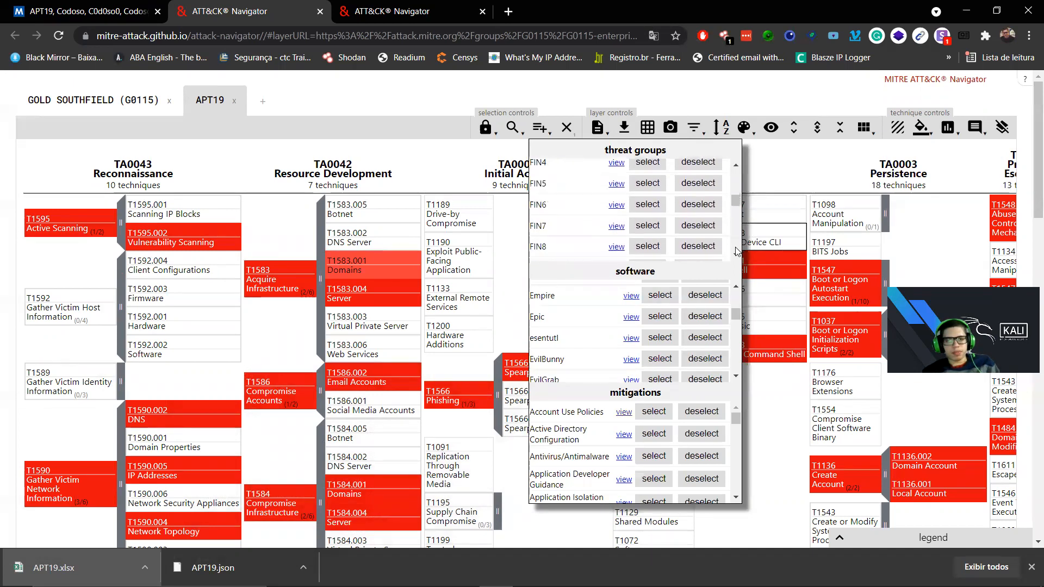
pyautogui.scroll(-15, 735, 251)
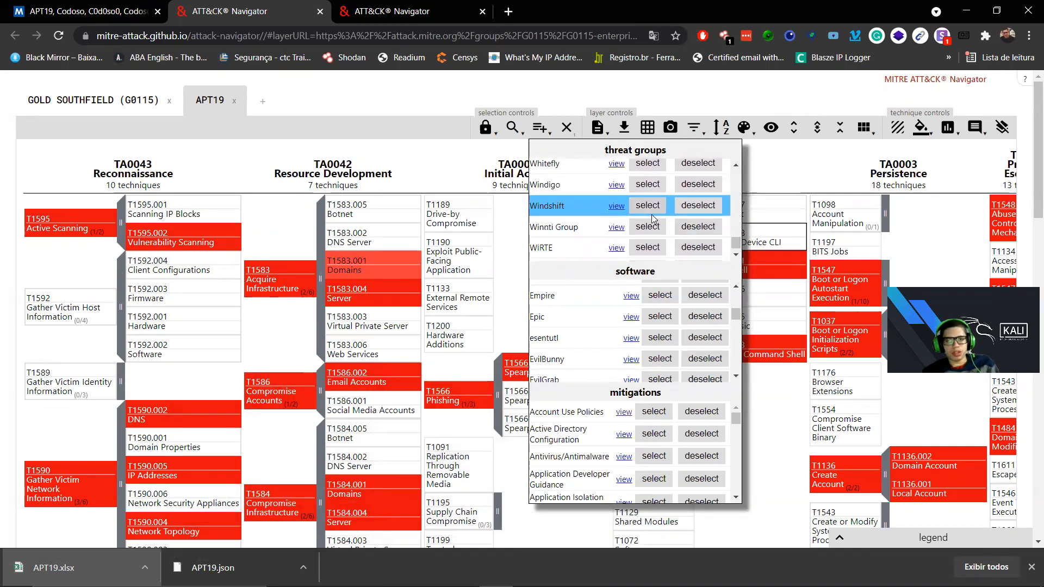
pyautogui.click(616, 227)
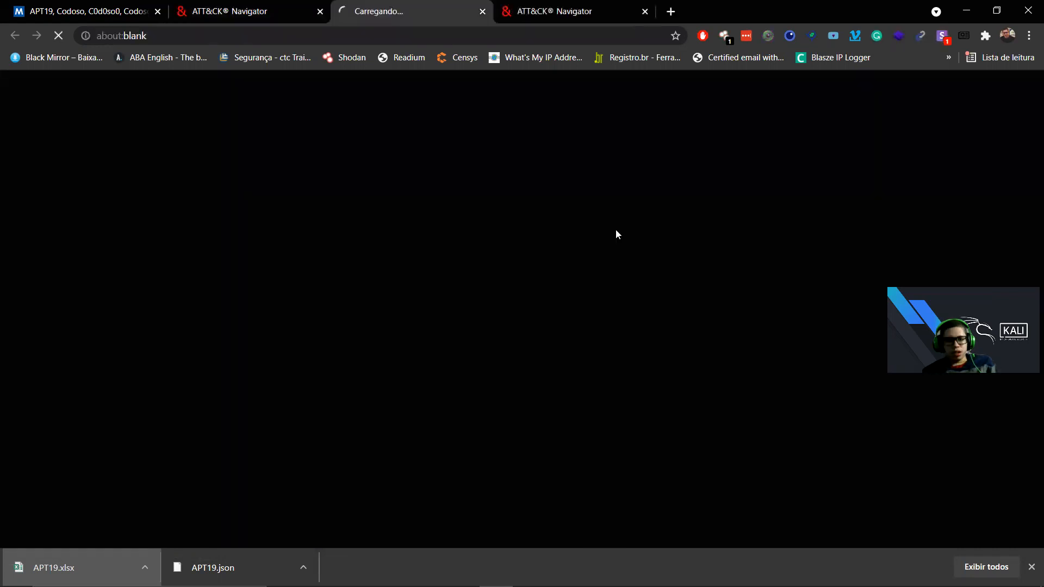
pyautogui.hotkey('ctrl', 'w')
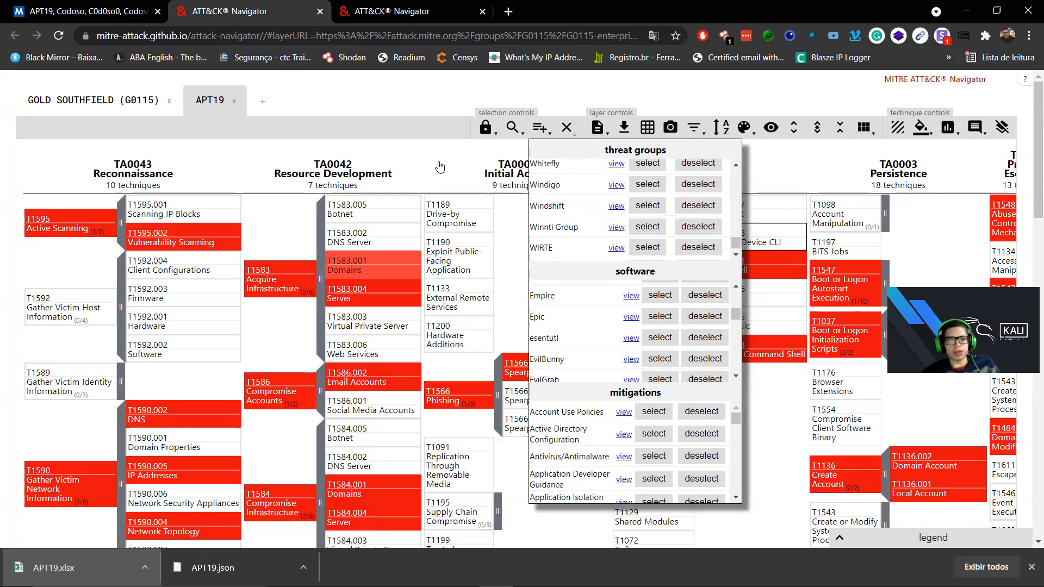
# Leave the Navigator page for d3fend.mitre.org and choose T1003 - OS Credential Dumping in the ATT&CK technique lookup.
pyautogui.click(291, 35)
pyautogui.write('D3')
pyautogui.press('Return')
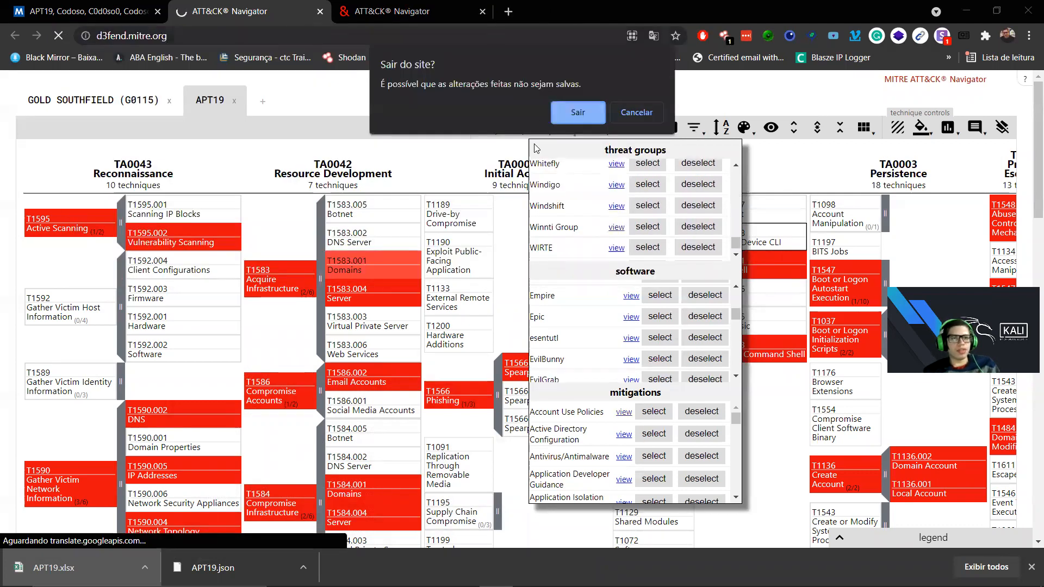
pyautogui.click(589, 112)
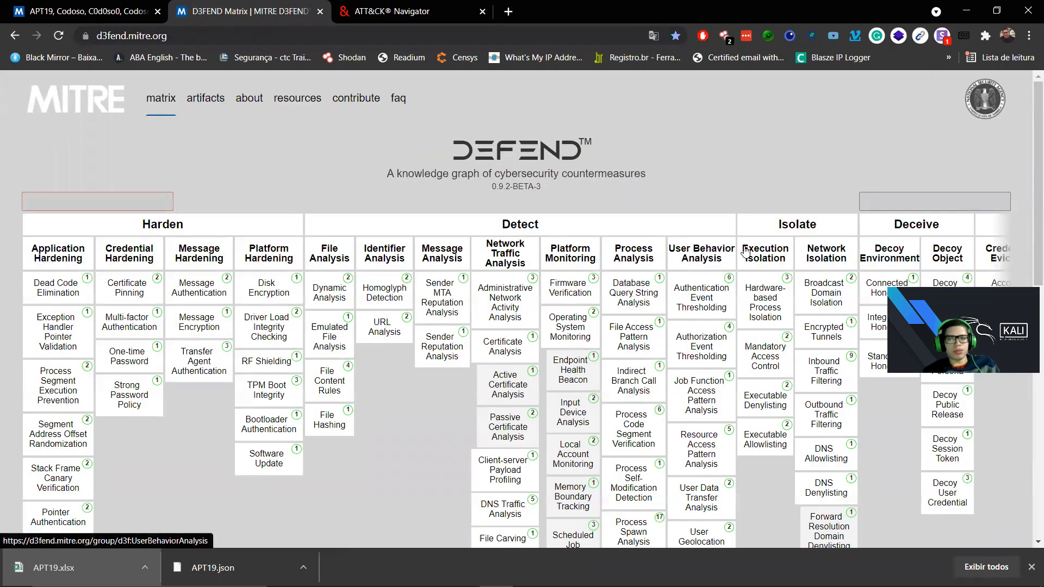
pyautogui.click(123, 196)
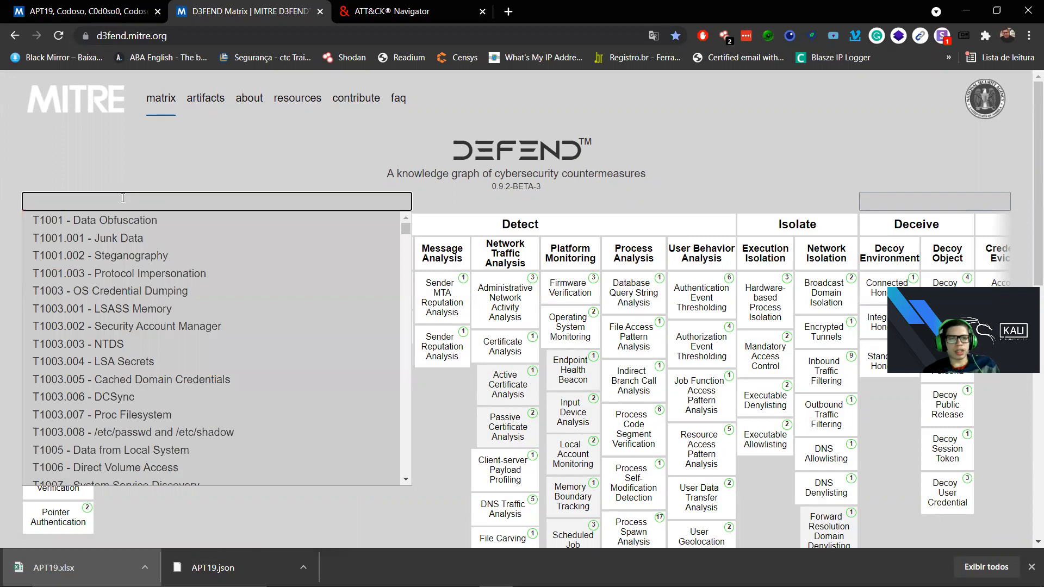
pyautogui.click(279, 290)
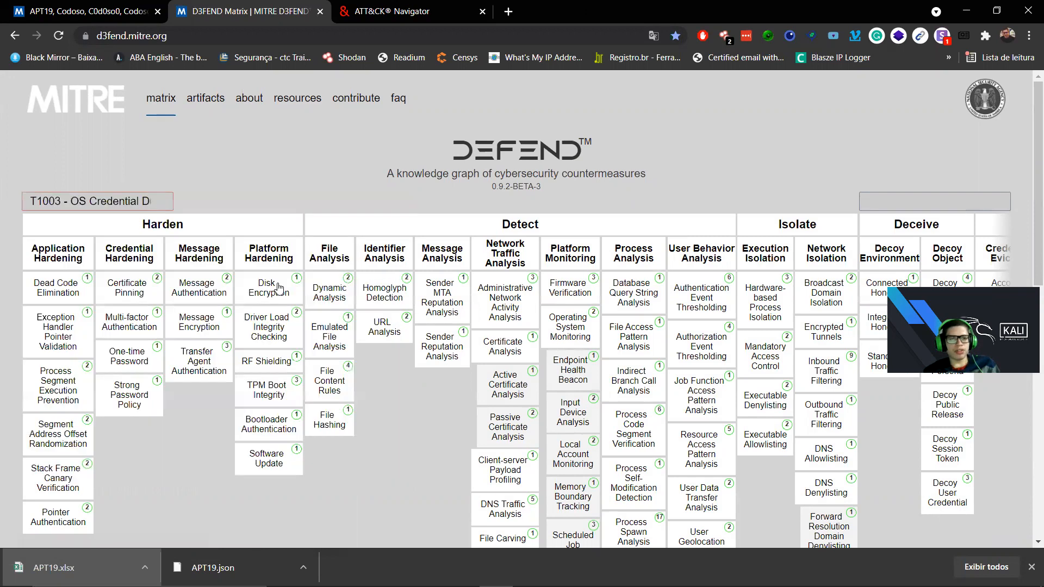